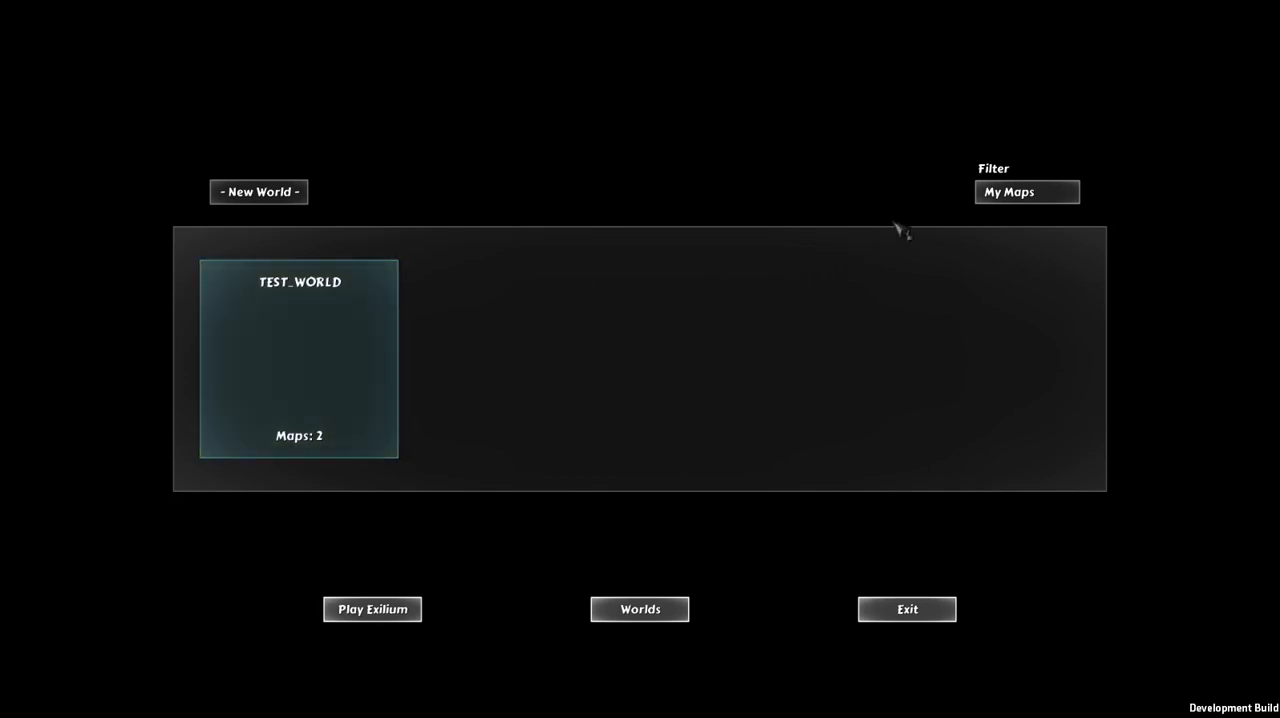
Step: Filter the world list by Downloaded, by All, and back to My Maps
{"action": "left_click", "coordinate": [1045, 196]}
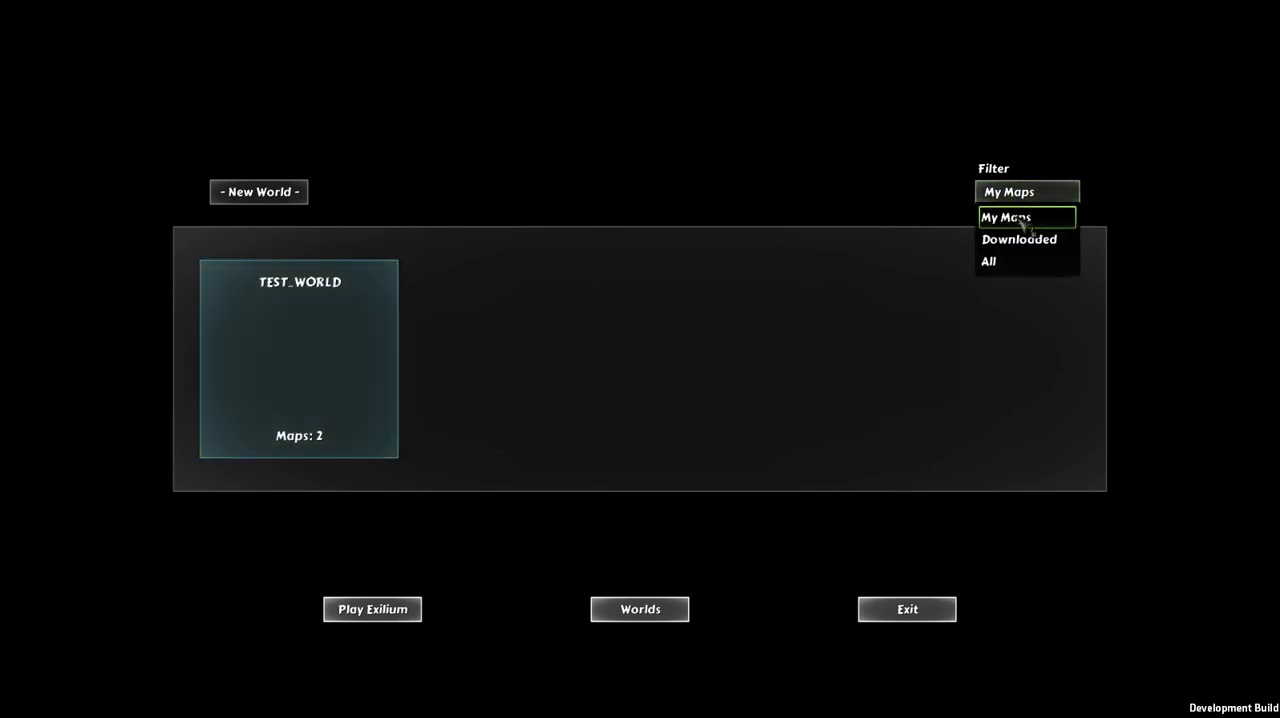
{"action": "left_click", "coordinate": [1017, 245]}
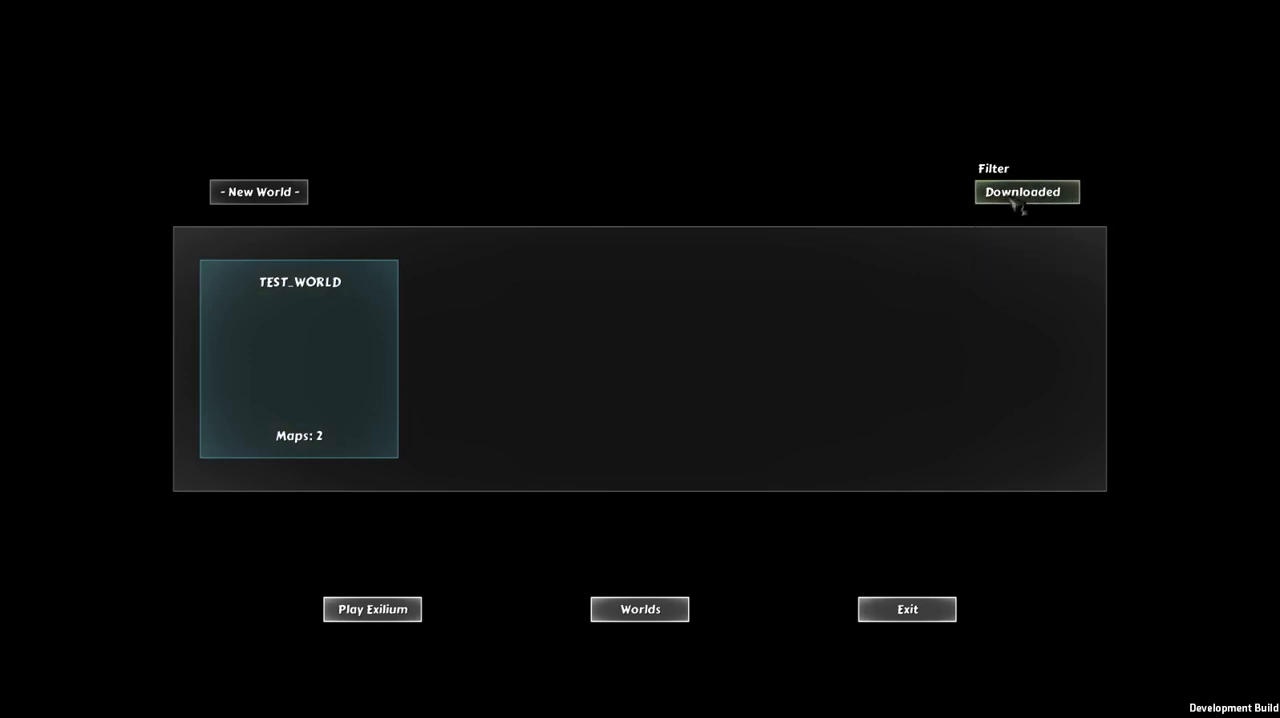
{"action": "left_click", "coordinate": [1020, 198]}
{"action": "left_click", "coordinate": [1006, 266]}
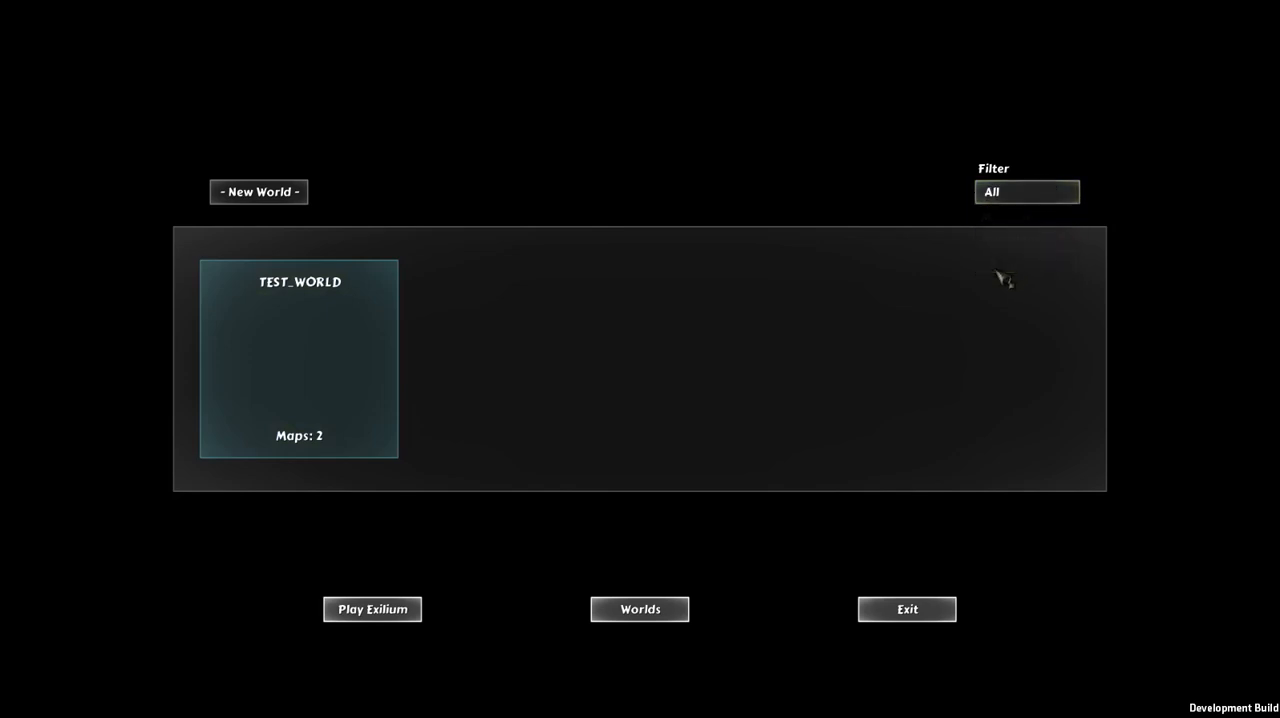
{"action": "left_click", "coordinate": [1023, 196]}
{"action": "left_click", "coordinate": [1018, 217]}
Step: Start a new world and look through the editor's side panels and available tools
{"action": "left_click", "coordinate": [278, 195]}
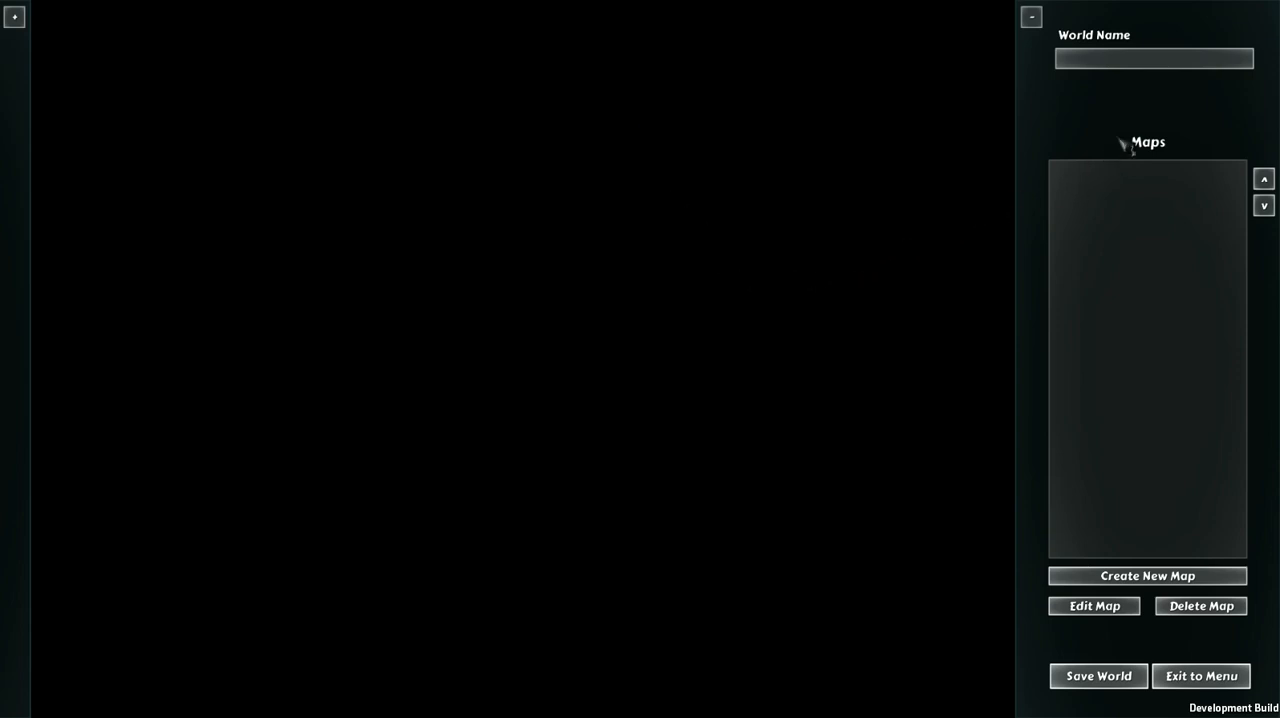
{"action": "left_click", "coordinate": [20, 20]}
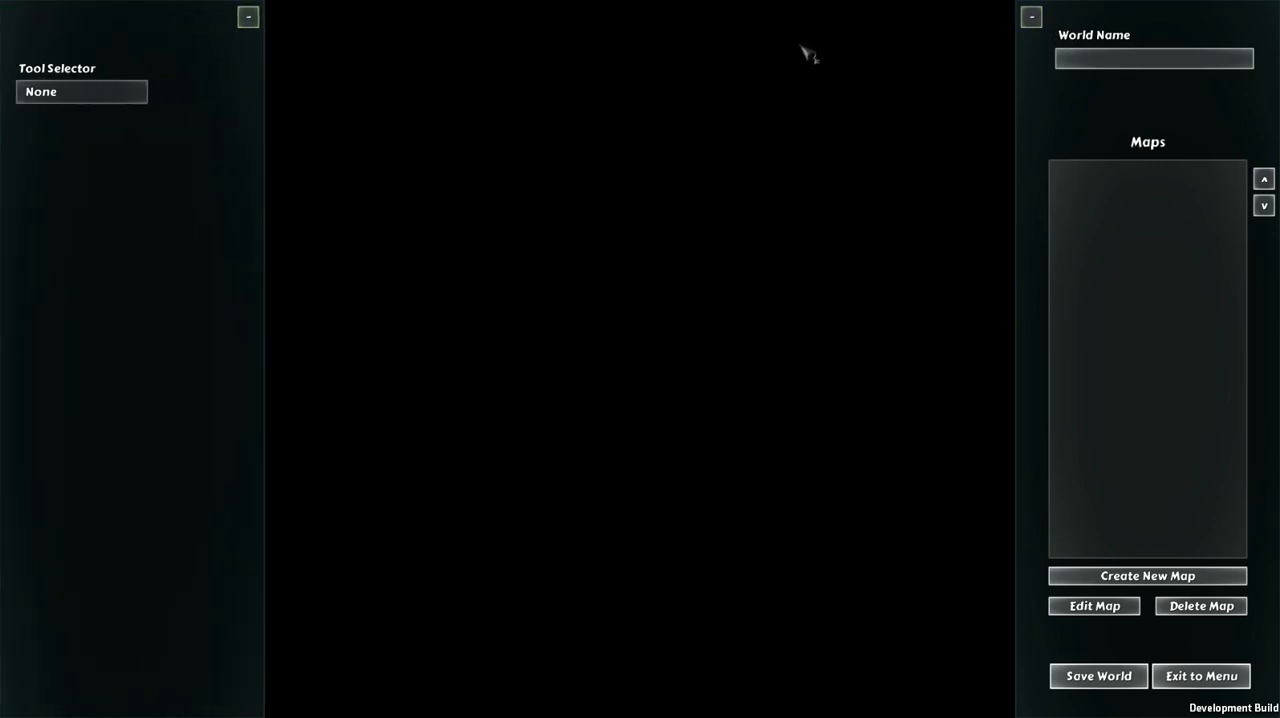
{"action": "left_click", "coordinate": [1031, 17]}
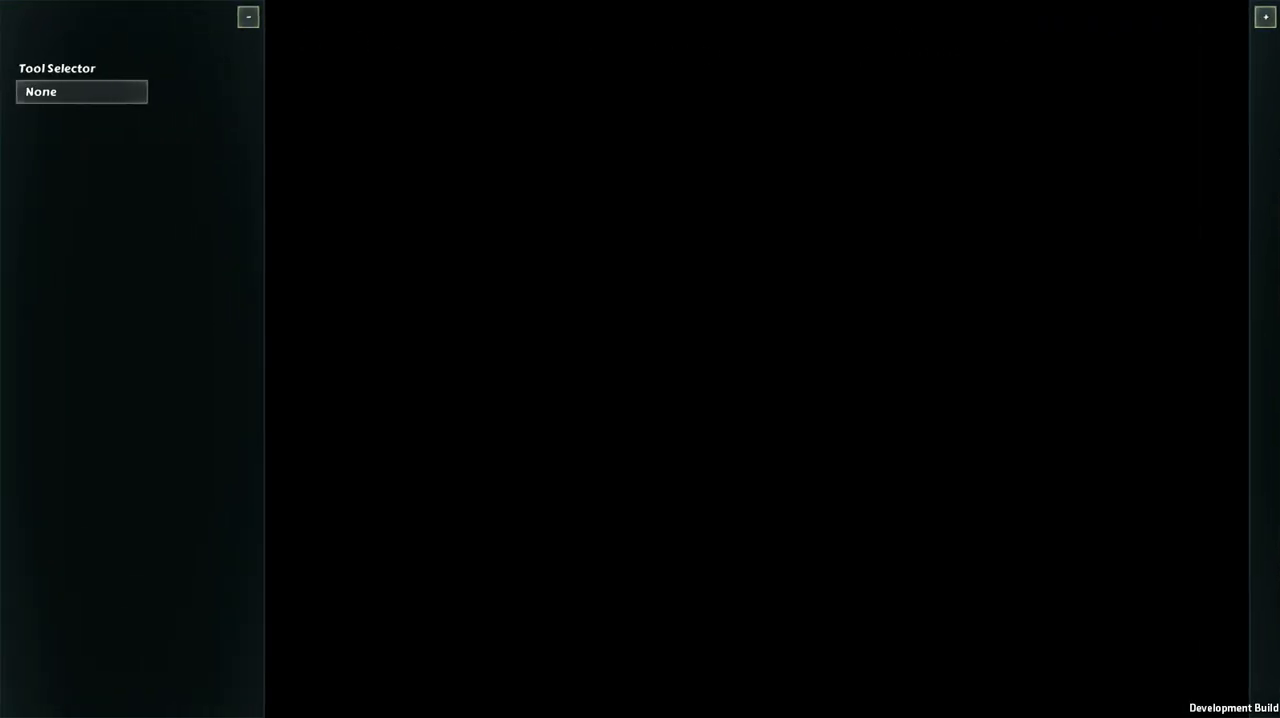
{"action": "left_click", "coordinate": [1264, 17]}
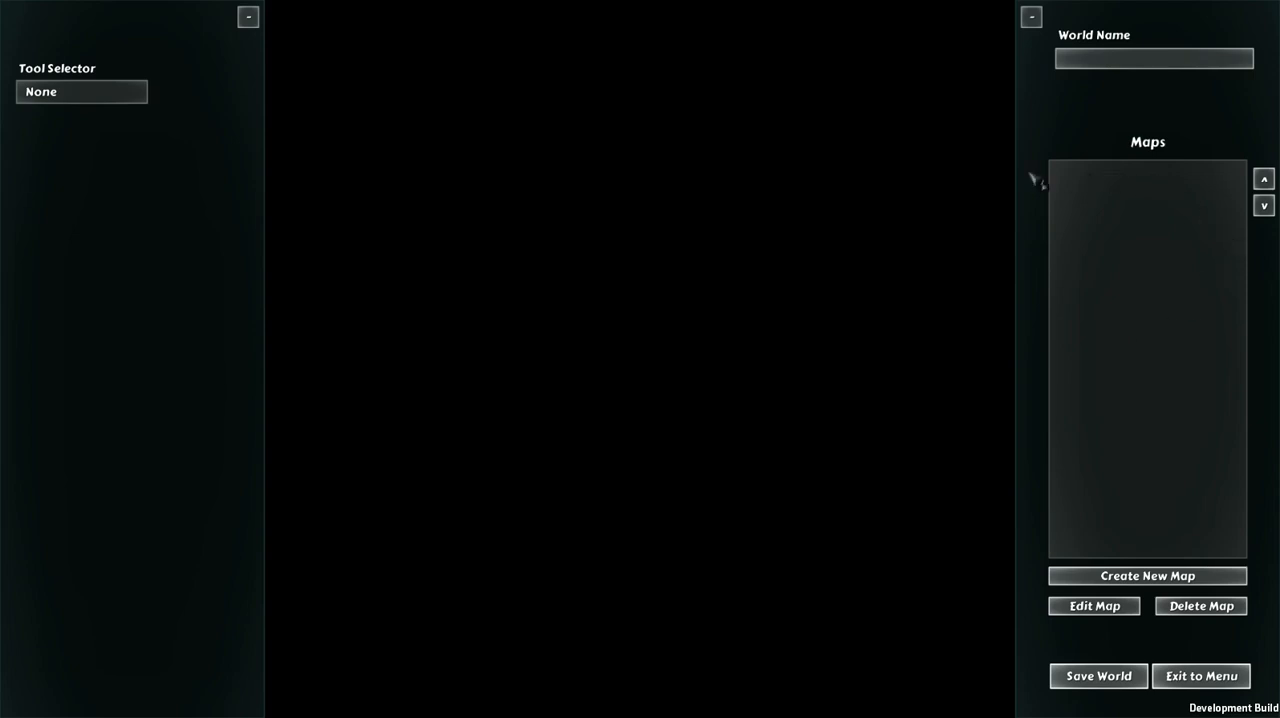
{"action": "left_click", "coordinate": [40, 92]}
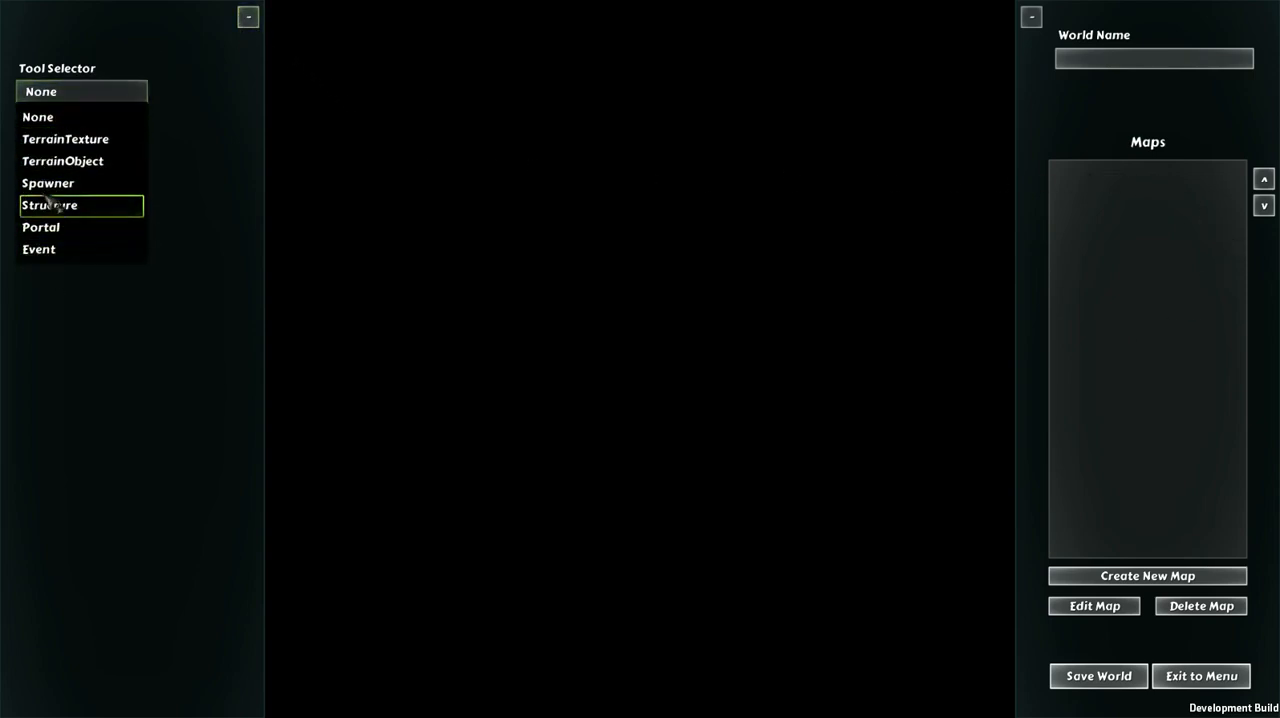
{"action": "left_click", "coordinate": [250, 20]}
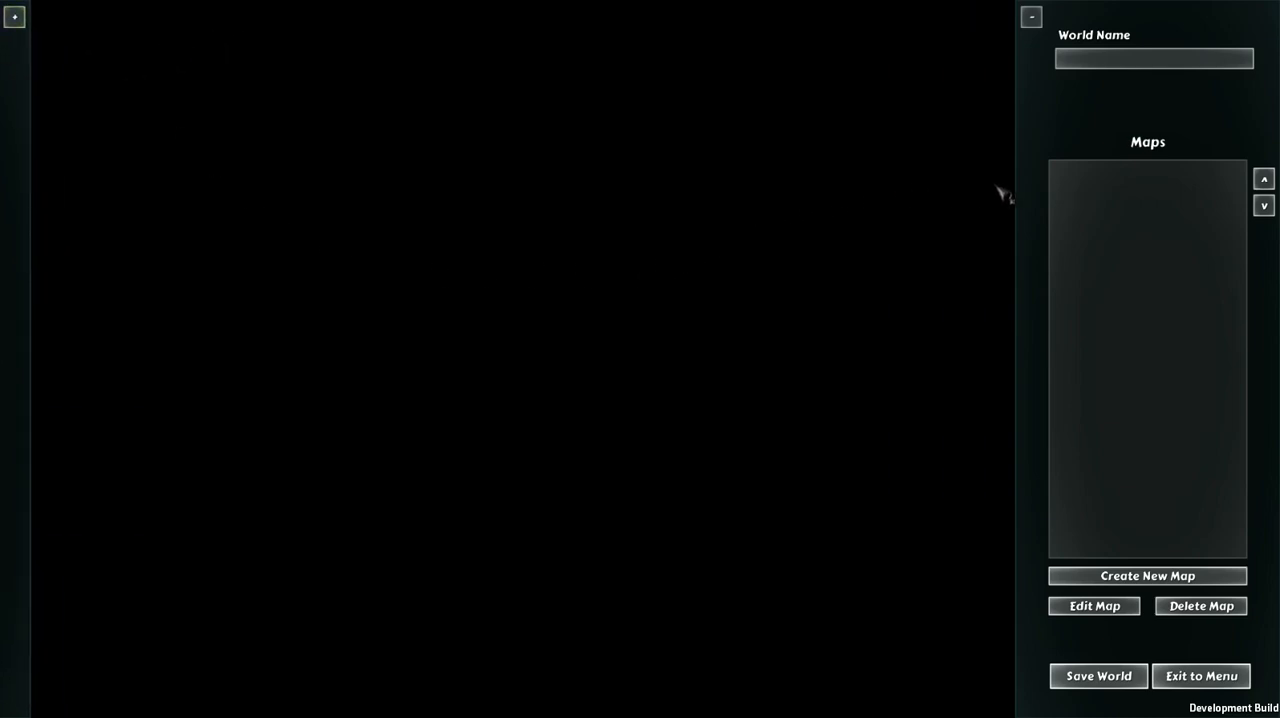
Step: Begin a new map in the world and name it Beach
{"action": "left_click", "coordinate": [1122, 578]}
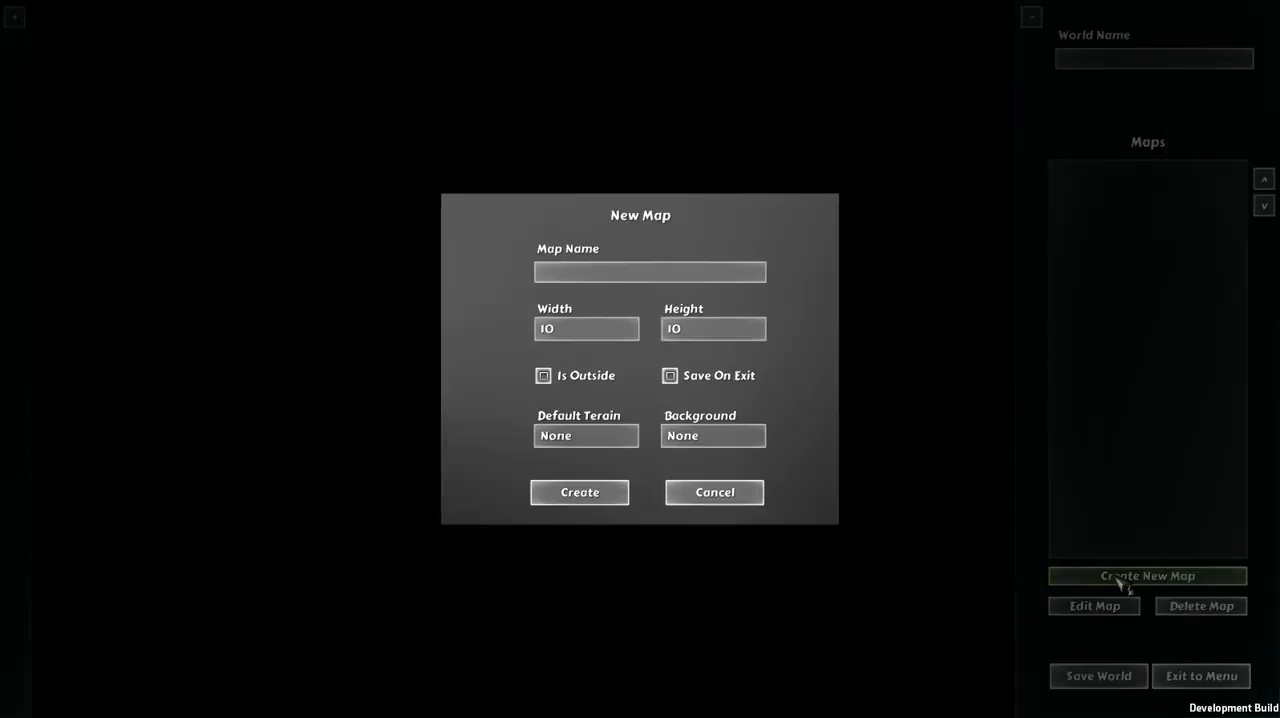
{"action": "left_click", "coordinate": [689, 272]}
{"action": "type", "text": "1"}
{"action": "key", "text": "BackSpace"}
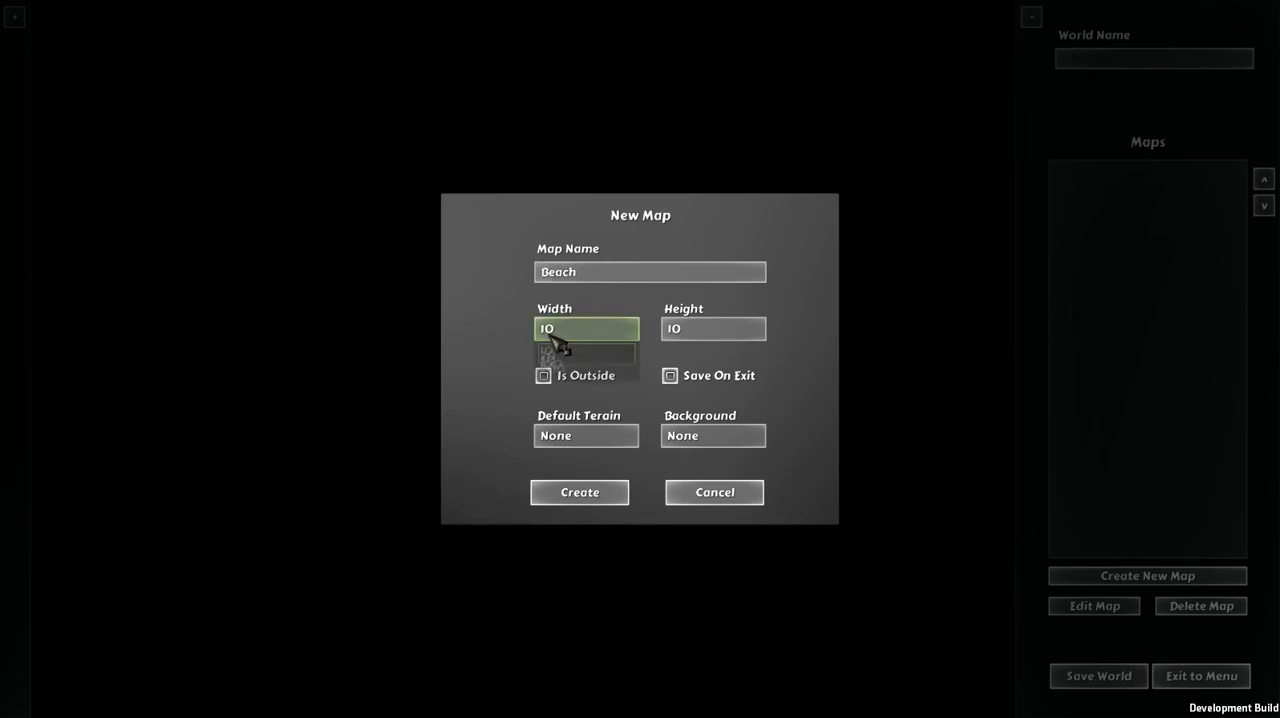
Step: Set the new map's width to 100 and its height to 200
{"action": "left_click", "coordinate": [565, 330]}
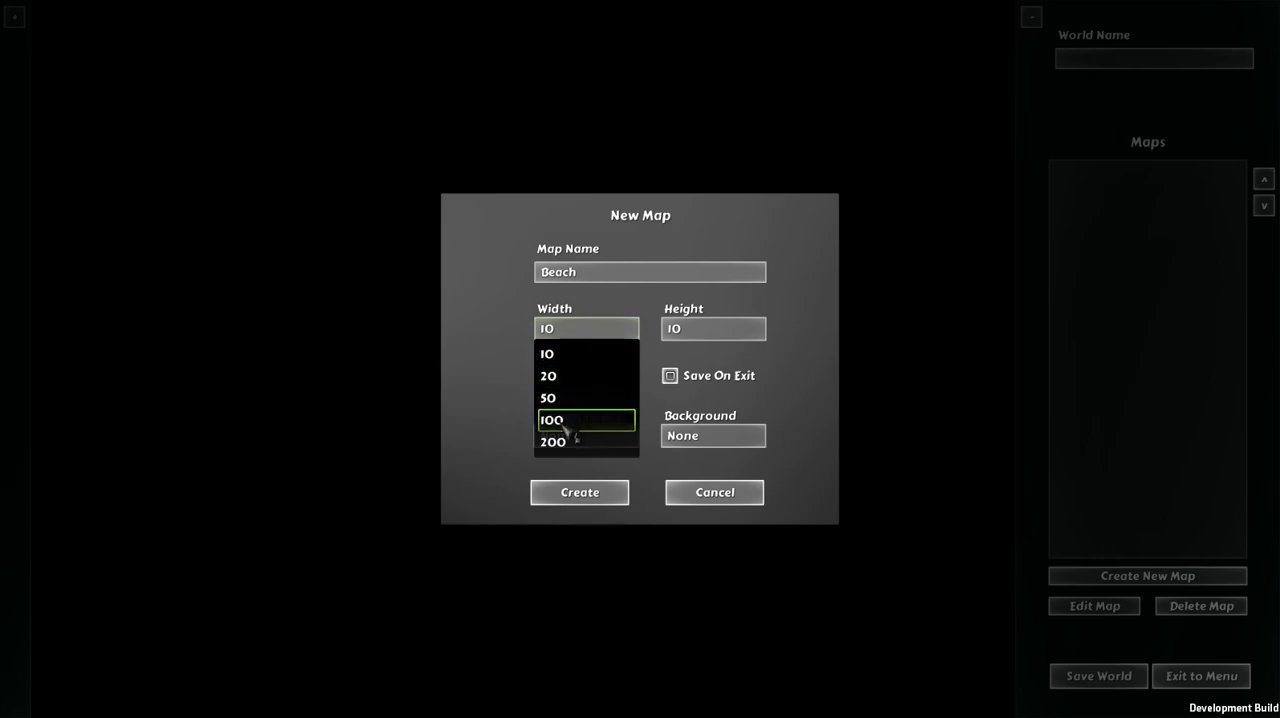
{"action": "left_click", "coordinate": [570, 420]}
{"action": "left_click", "coordinate": [700, 335]}
{"action": "left_click", "coordinate": [702, 442]}
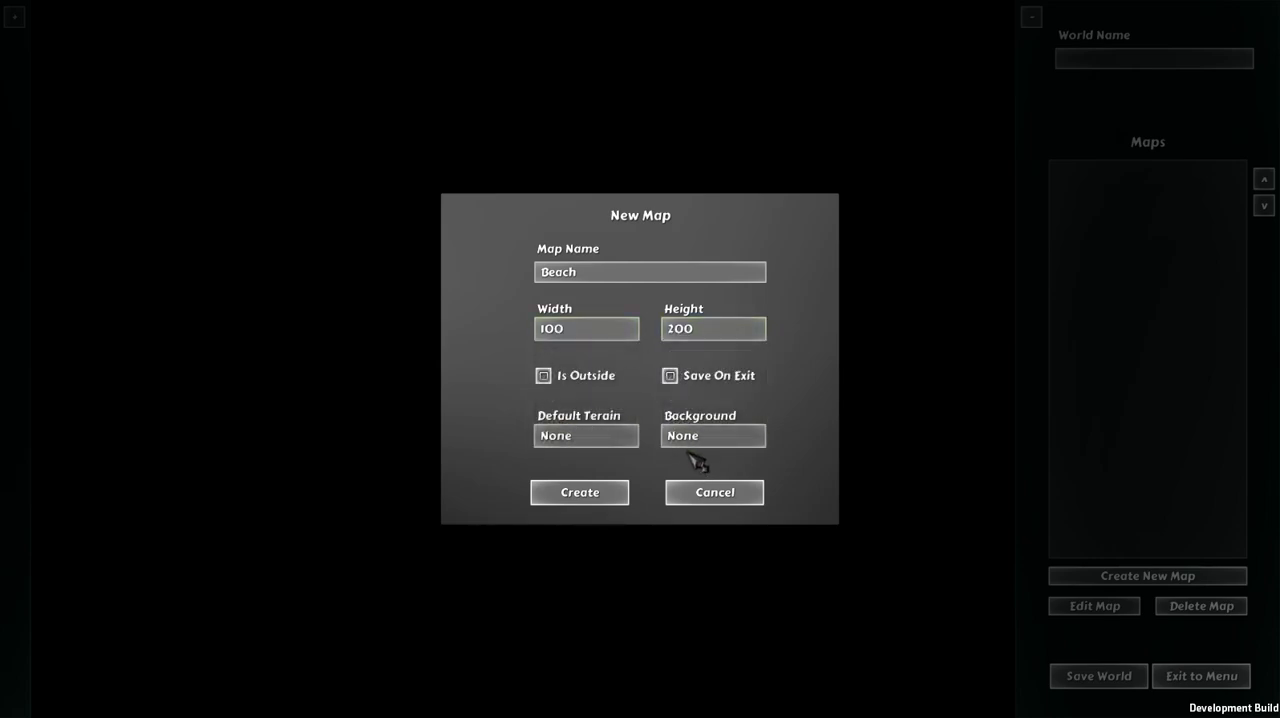
Step: Set the new map's width and height both to 20
{"action": "left_click", "coordinate": [577, 333]}
{"action": "left_click", "coordinate": [568, 358]}
{"action": "left_click", "coordinate": [675, 338]}
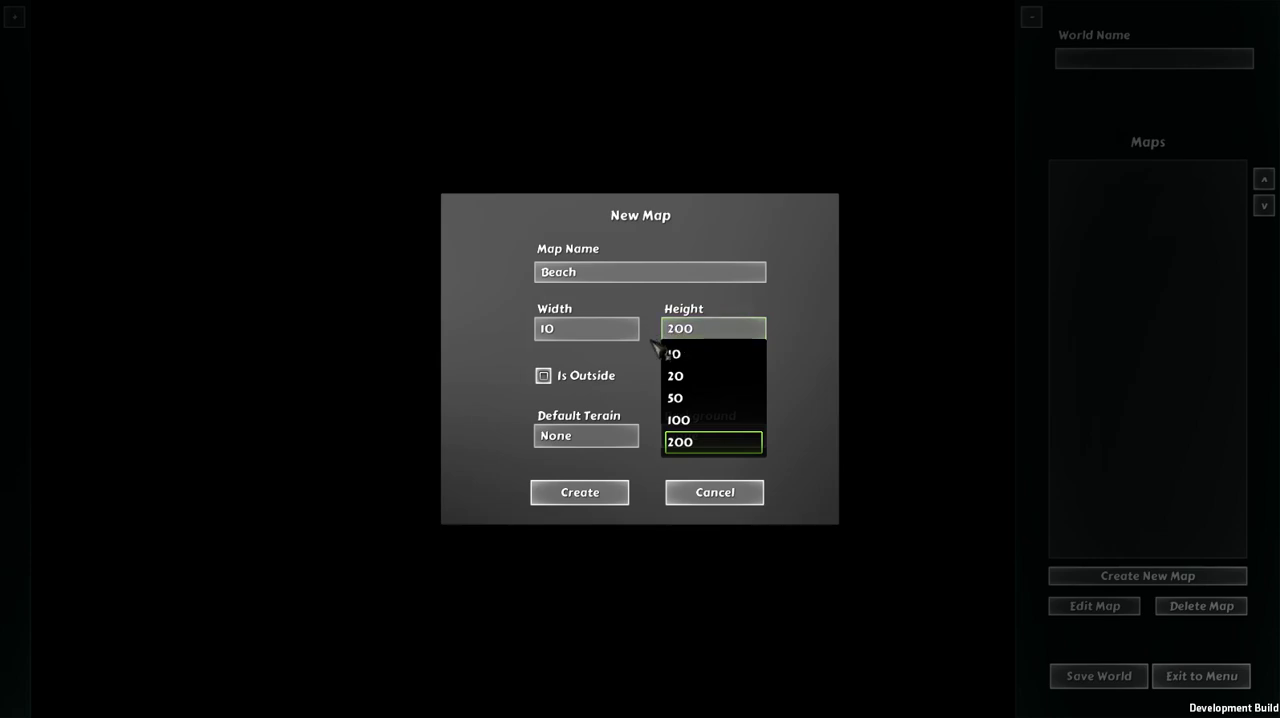
{"action": "left_click", "coordinate": [677, 375]}
{"action": "left_click", "coordinate": [575, 340]}
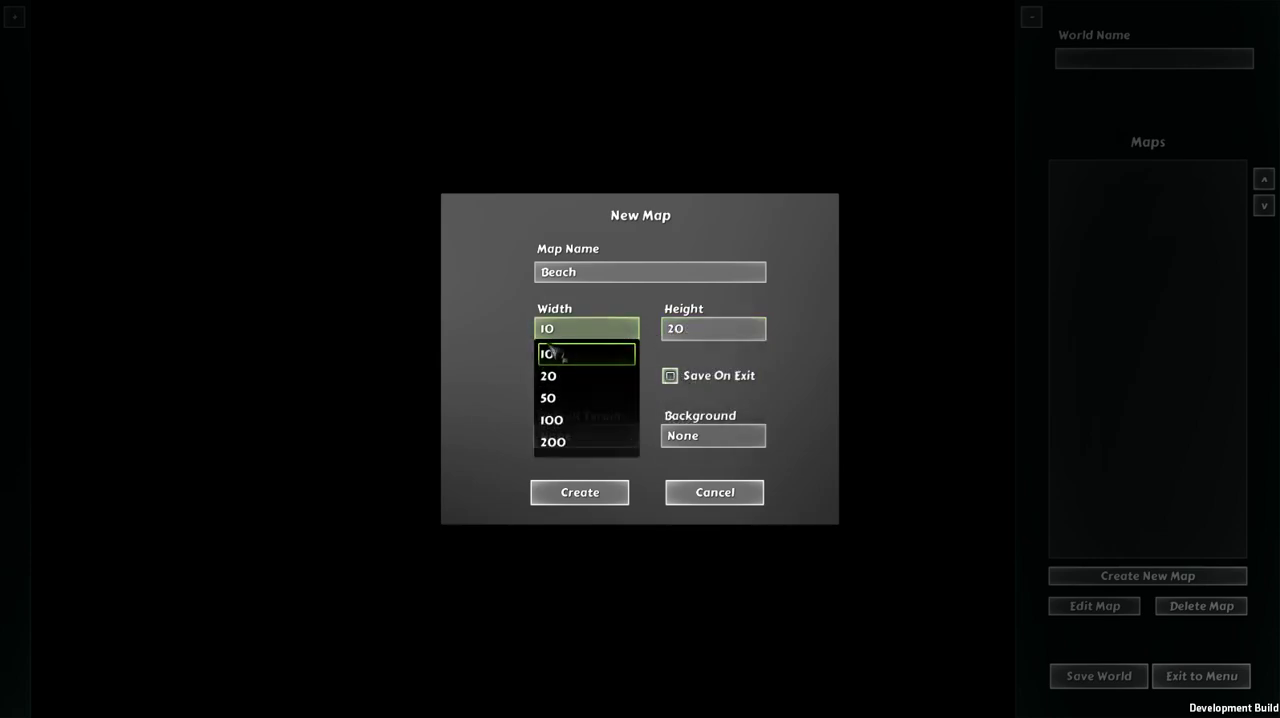
{"action": "left_click", "coordinate": [550, 377]}
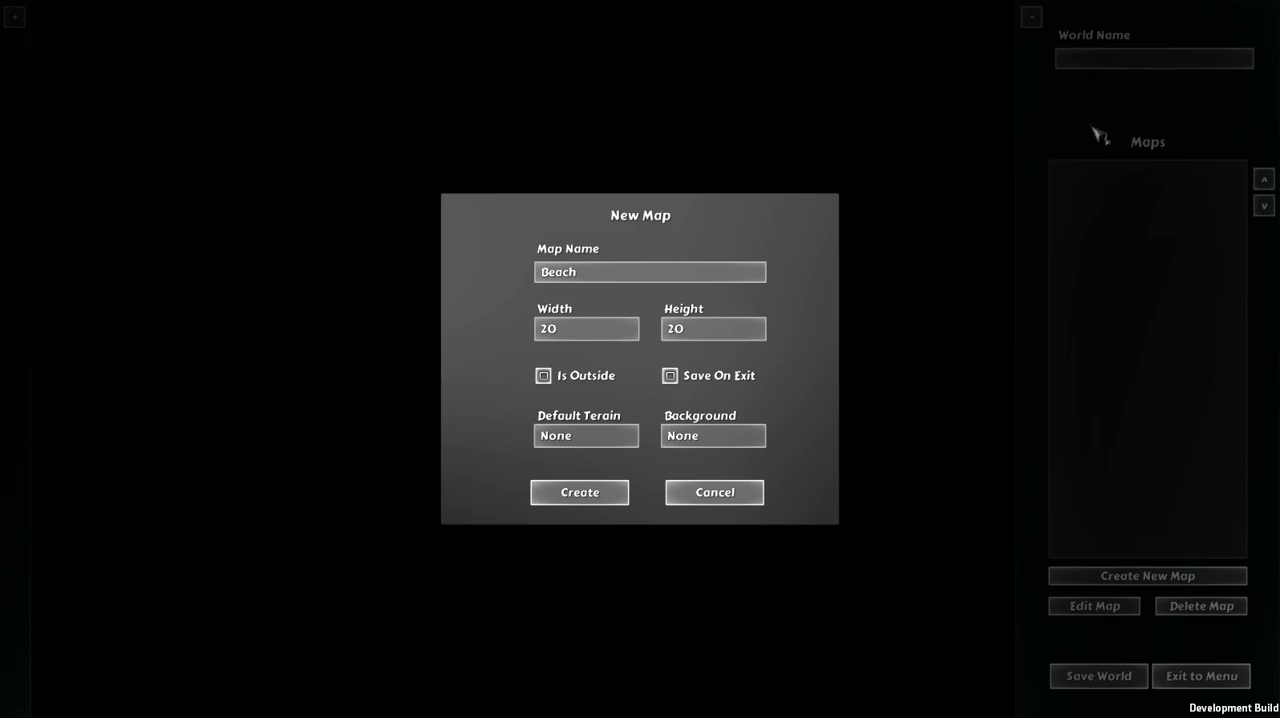
Step: Create the Beach map with no default terrain, no background and Save On Exit left off
{"action": "left_click", "coordinate": [663, 375]}
{"action": "left_click", "coordinate": [690, 372]}
{"action": "left_click", "coordinate": [580, 493]}
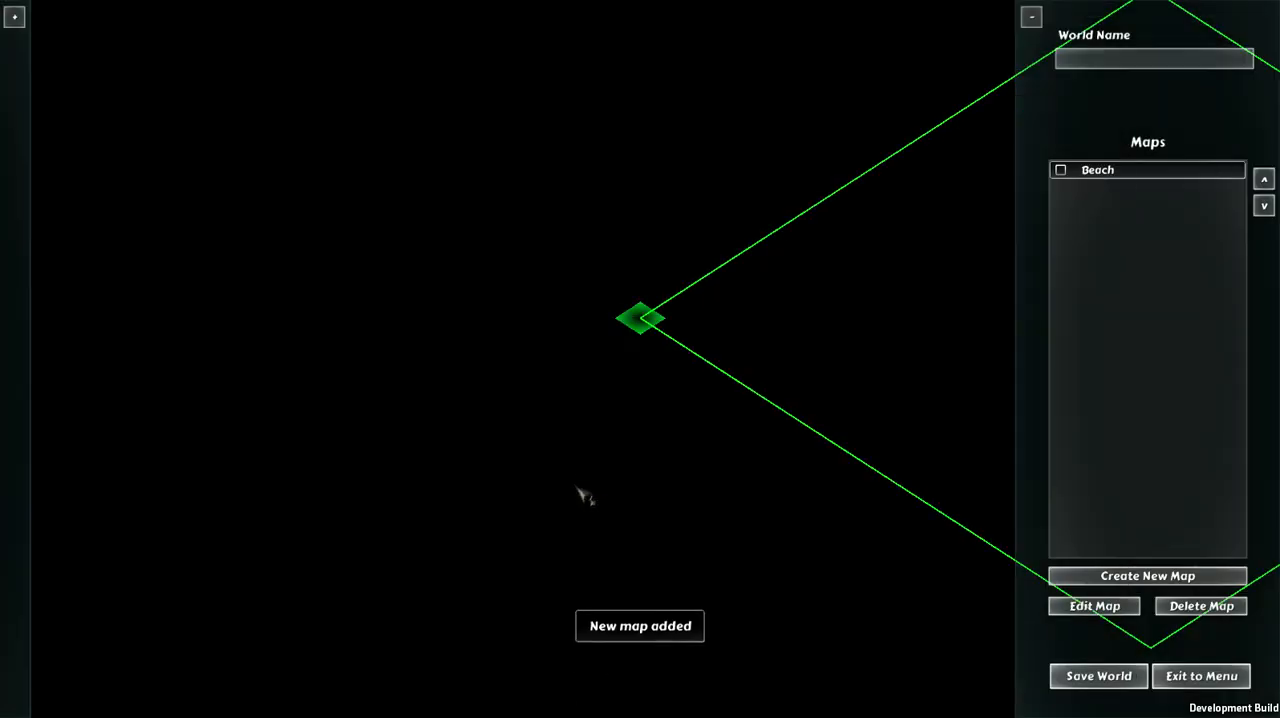
Step: Cover the entire Beach map with the dirt texture using the TerrainTexture tool, and delete the map
{"action": "key", "text": "d"}
{"action": "key", "text": "w"}
{"action": "key", "text": "d"}
{"action": "key", "text": "s"}
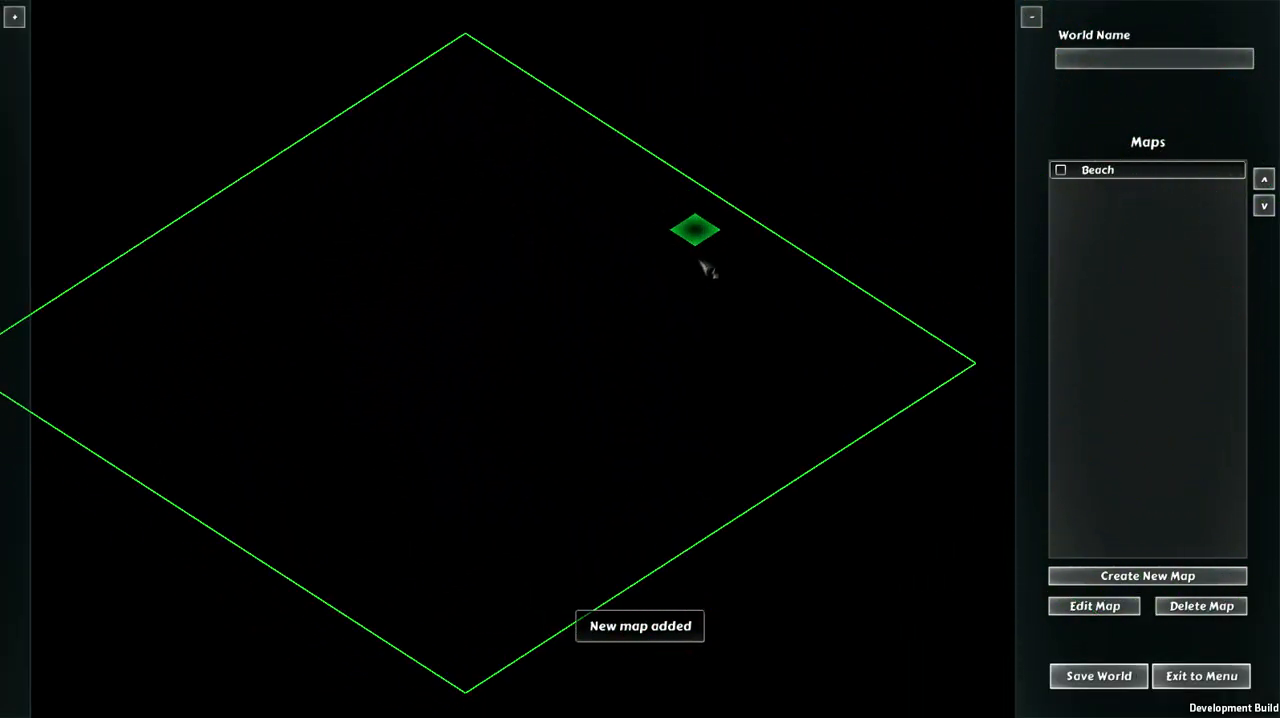
{"action": "key", "text": "a"}
{"action": "key", "text": "w"}
{"action": "key", "text": "a"}
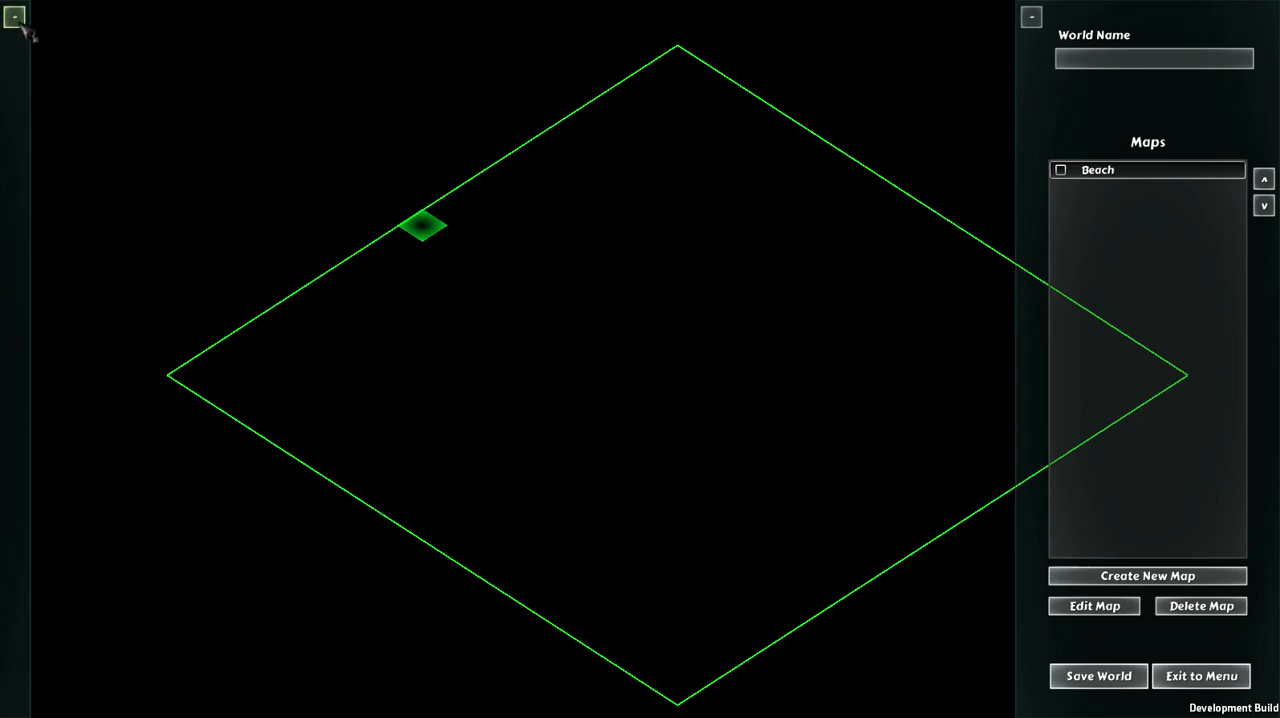
{"action": "left_click", "coordinate": [17, 19]}
{"action": "left_click", "coordinate": [72, 91]}
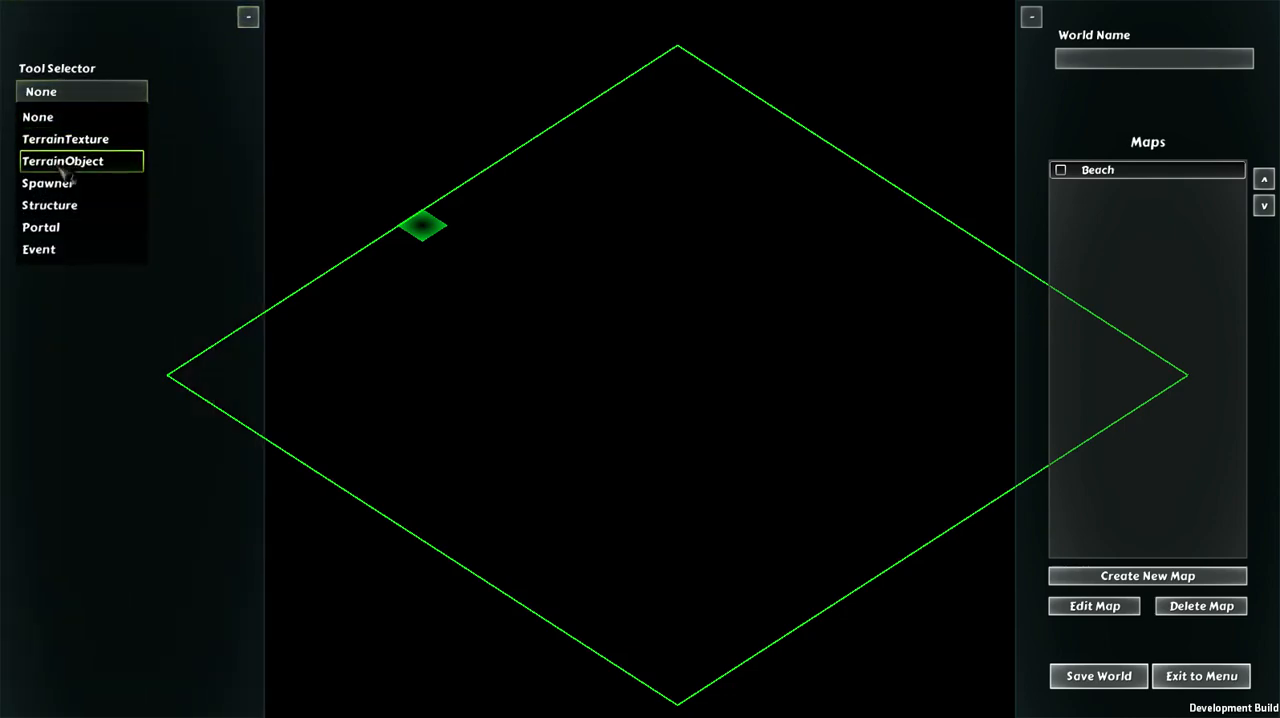
{"action": "left_click", "coordinate": [66, 141]}
{"action": "left_click", "coordinate": [60, 215]}
{"action": "mouse_move", "coordinate": [300, 380]}
{"action": "left_mouse_down"}
{"action": "mouse_move", "coordinate": [408, 337]}
{"action": "mouse_move", "coordinate": [660, 95]}
{"action": "mouse_move", "coordinate": [731, 321]}
{"action": "mouse_move", "coordinate": [532, 584]}
{"action": "mouse_move", "coordinate": [484, 512]}
{"action": "mouse_move", "coordinate": [855, 490]}
{"action": "mouse_move", "coordinate": [942, 299]}
{"action": "mouse_move", "coordinate": [805, 393]}
{"action": "left_mouse_up"}
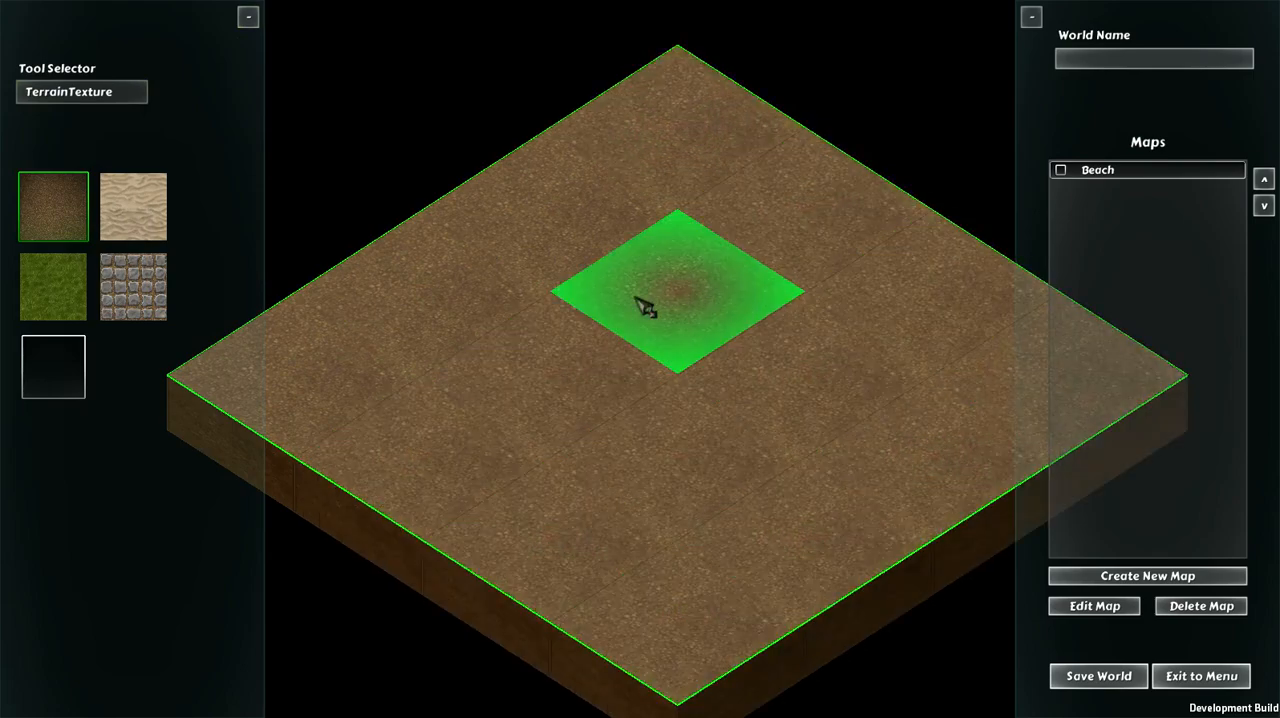
{"action": "key", "text": "a"}
{"action": "key", "text": "d"}
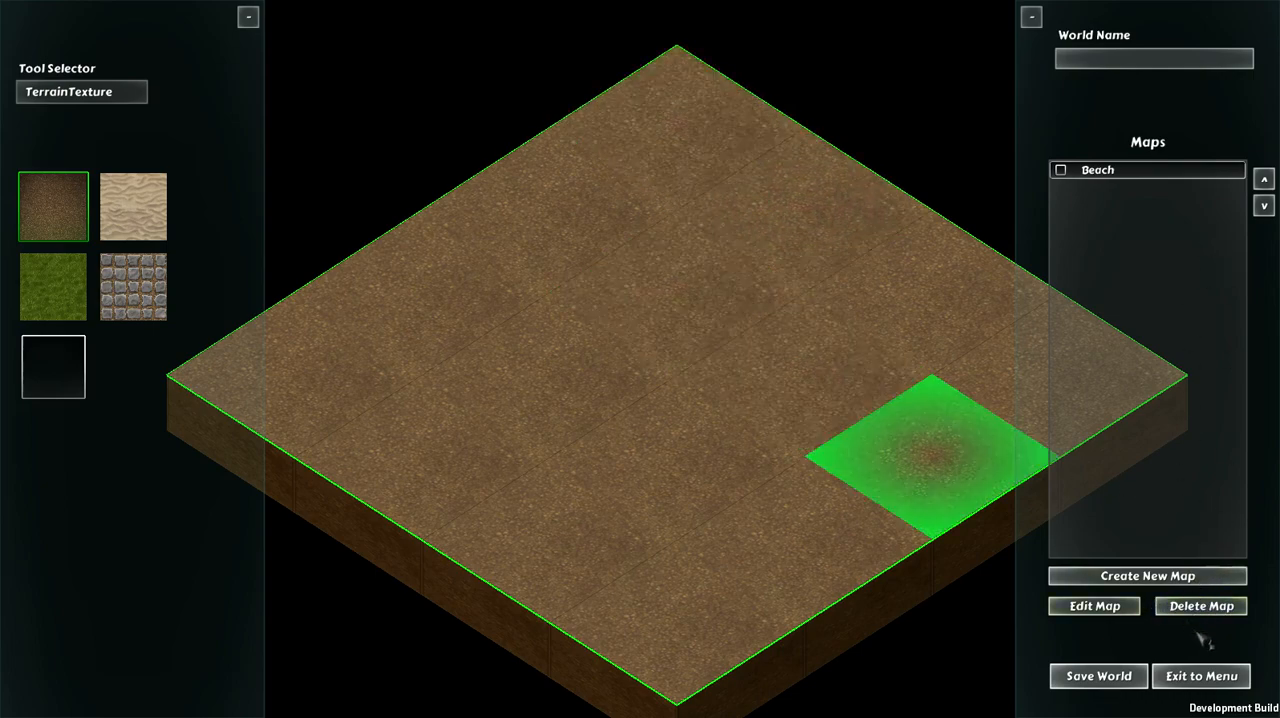
{"action": "left_click", "coordinate": [1207, 615]}
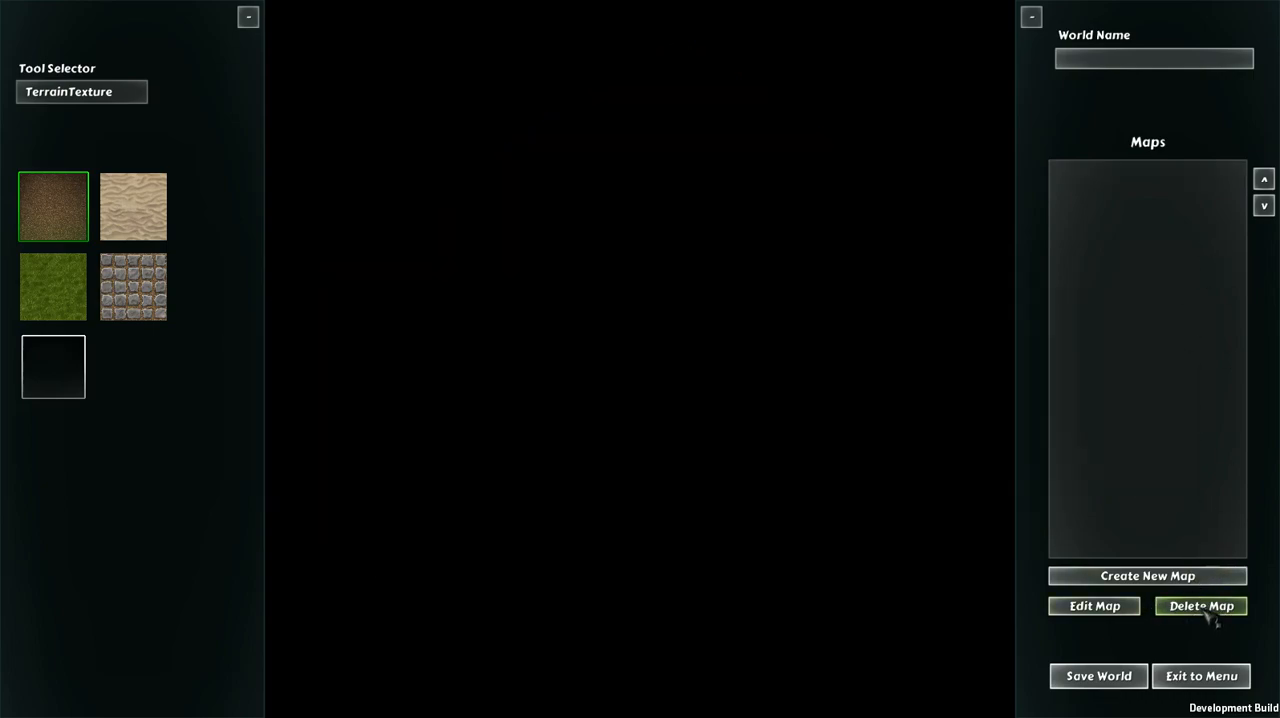
Step: Begin another new map named Beach with Sand as its default terrain
{"action": "left_click", "coordinate": [1152, 577]}
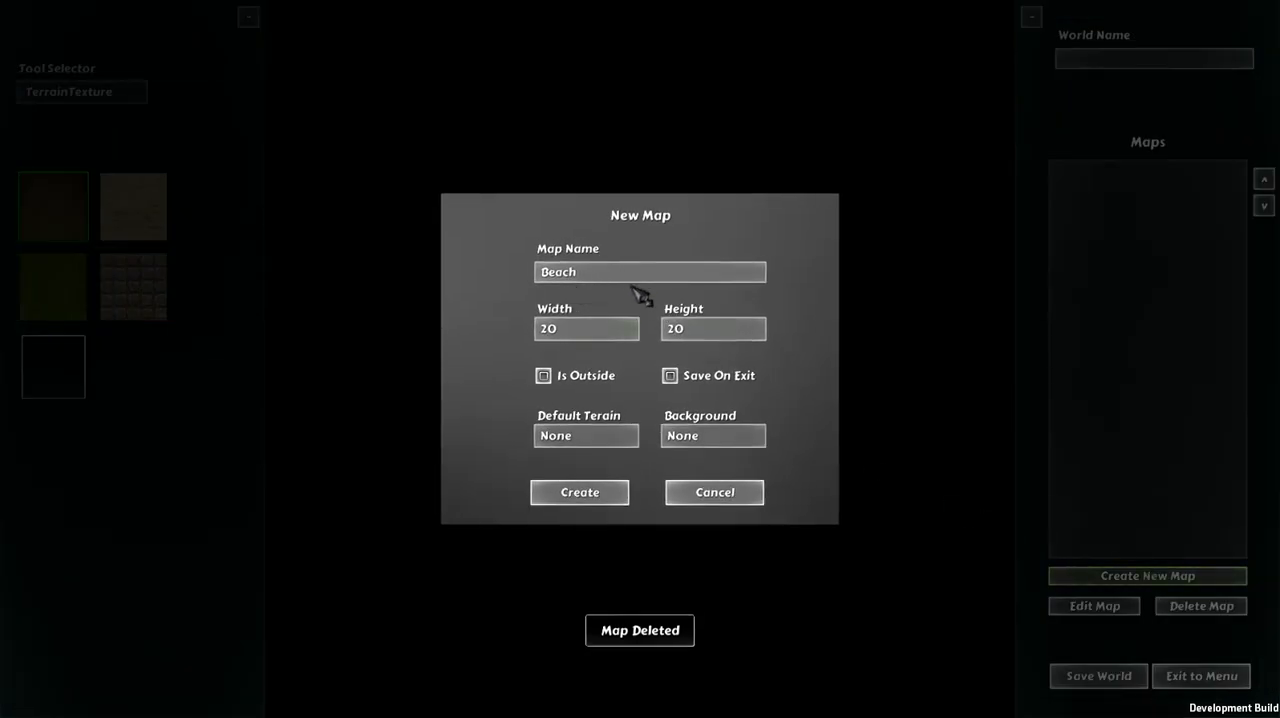
{"action": "left_click", "coordinate": [592, 437]}
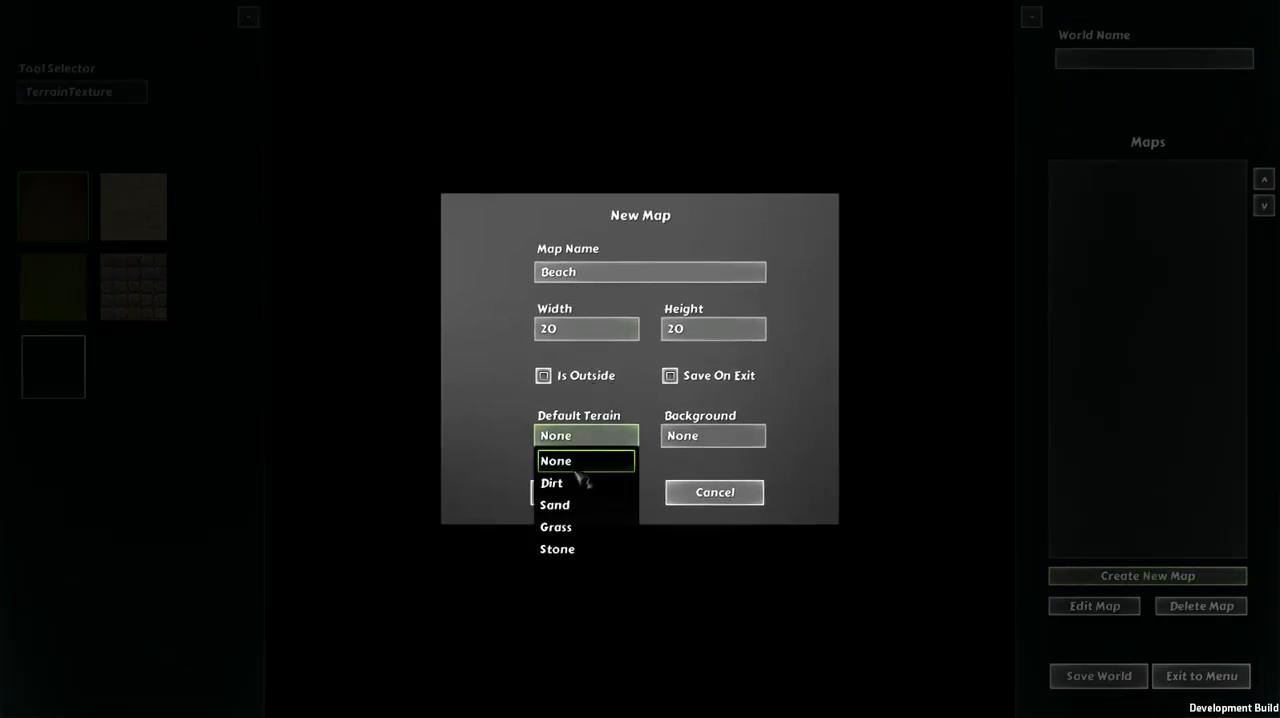
{"action": "left_click", "coordinate": [578, 506]}
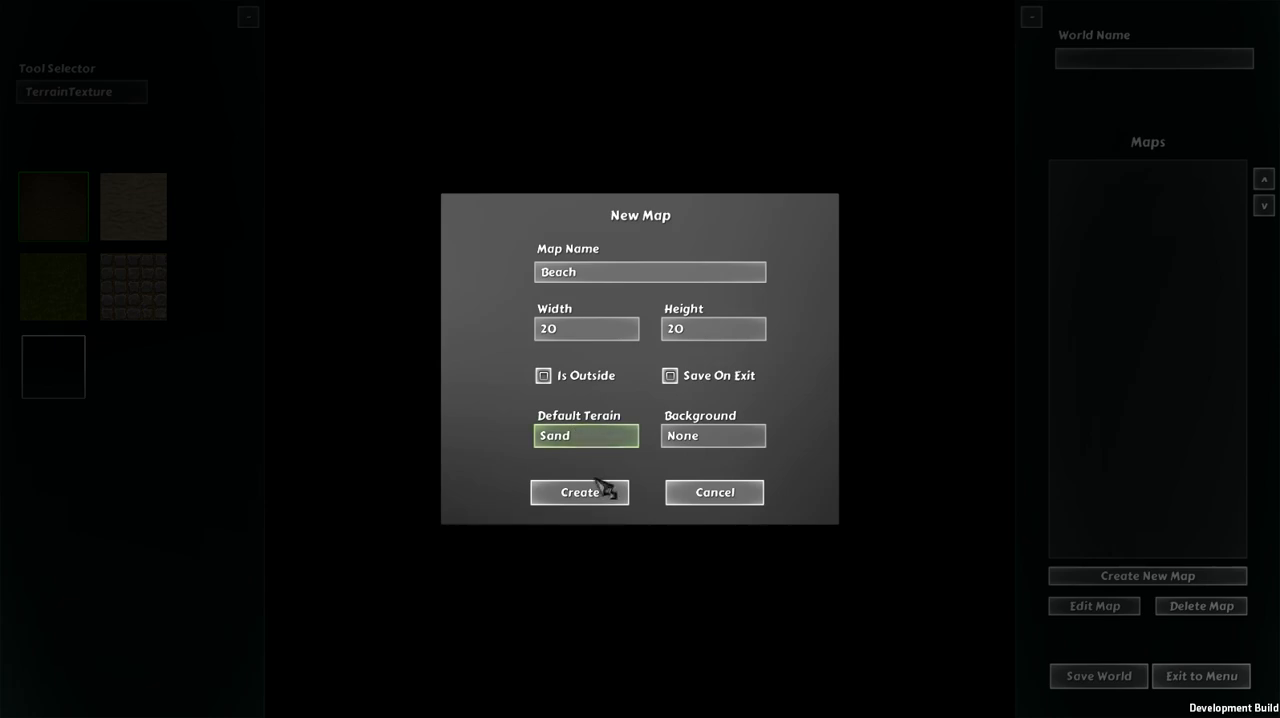
Step: Review the background options available for the new map and keep None selected
{"action": "left_click", "coordinate": [720, 437]}
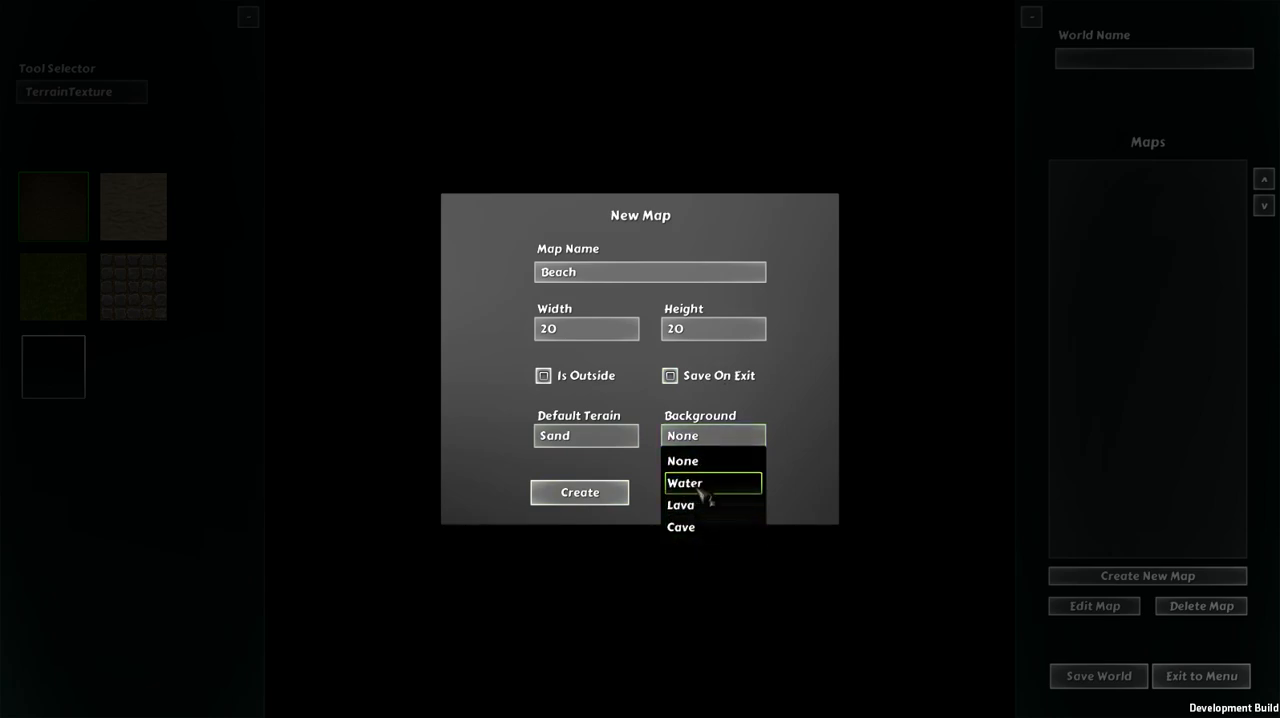
{"action": "left_click", "coordinate": [714, 436]}
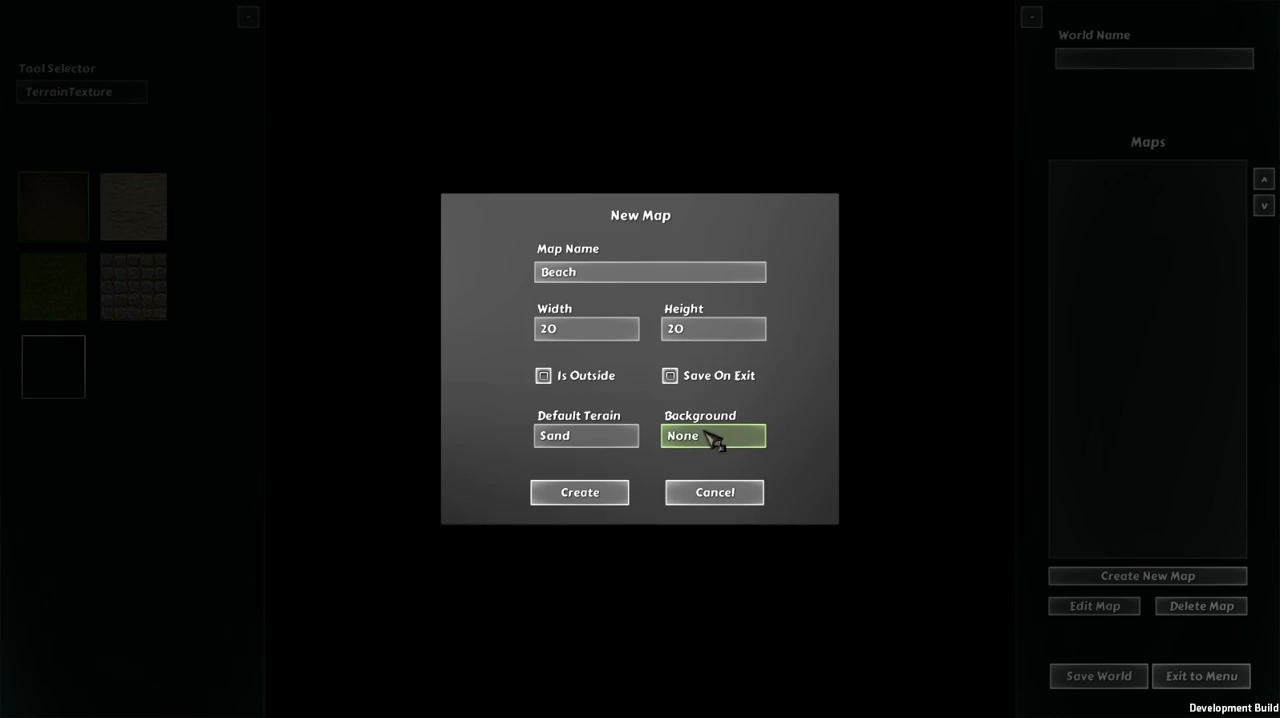
{"action": "left_click", "coordinate": [708, 438]}
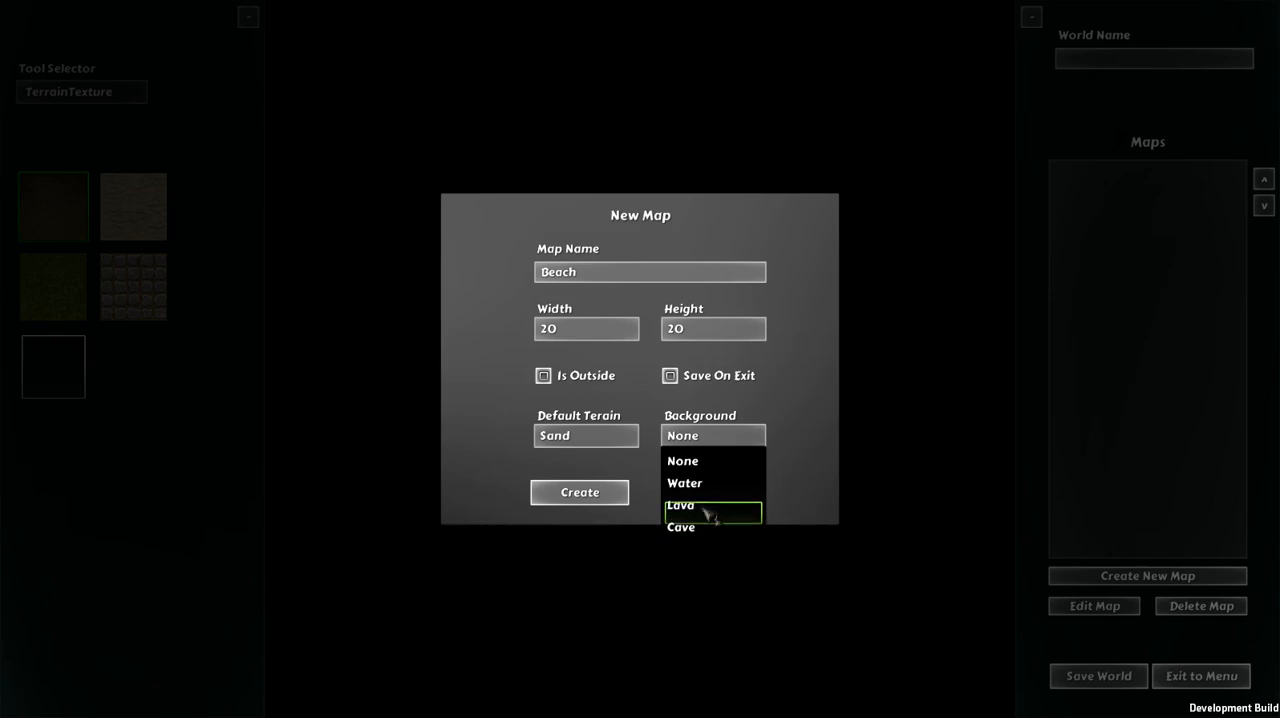
{"action": "left_click", "coordinate": [736, 461]}
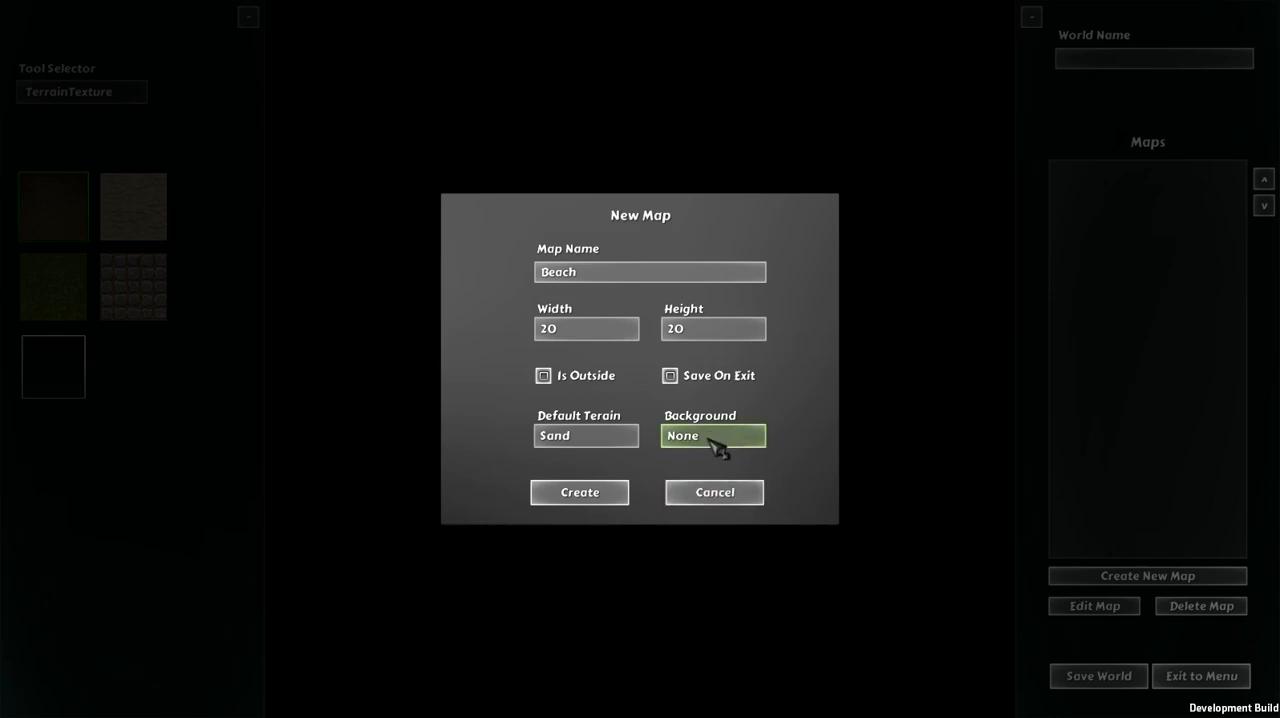
{"action": "left_click", "coordinate": [716, 440]}
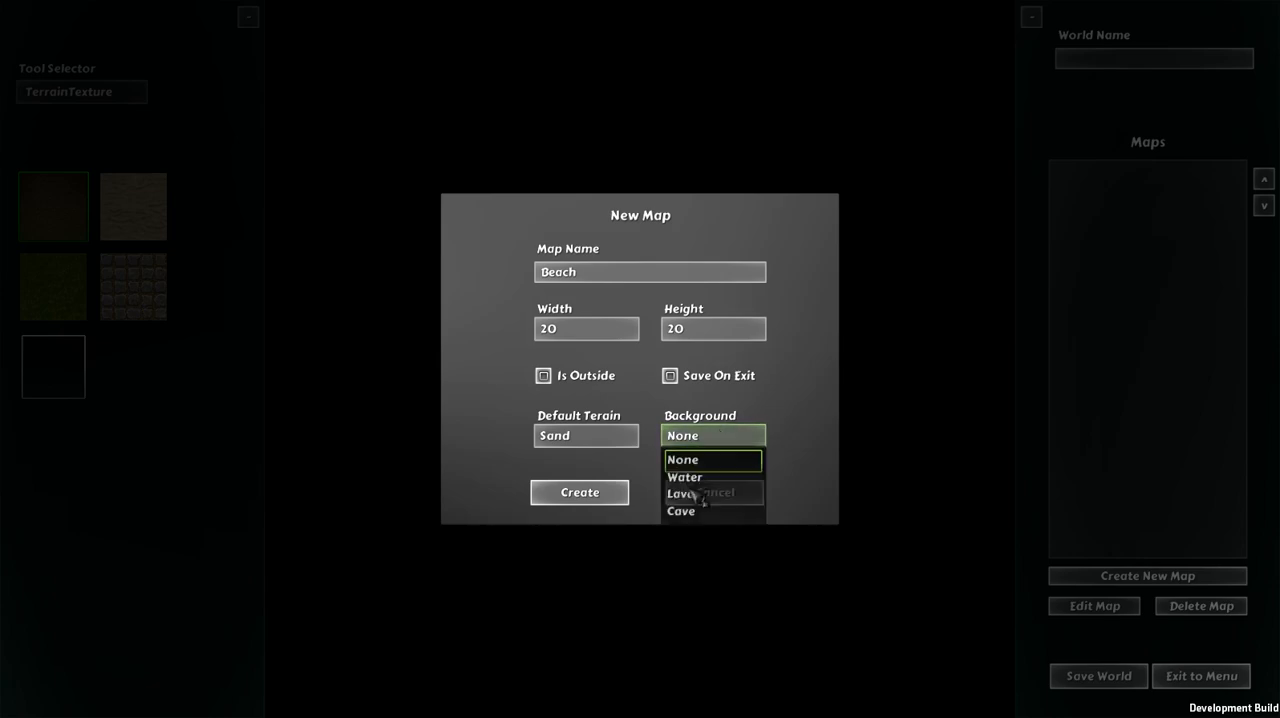
{"action": "left_click", "coordinate": [714, 462]}
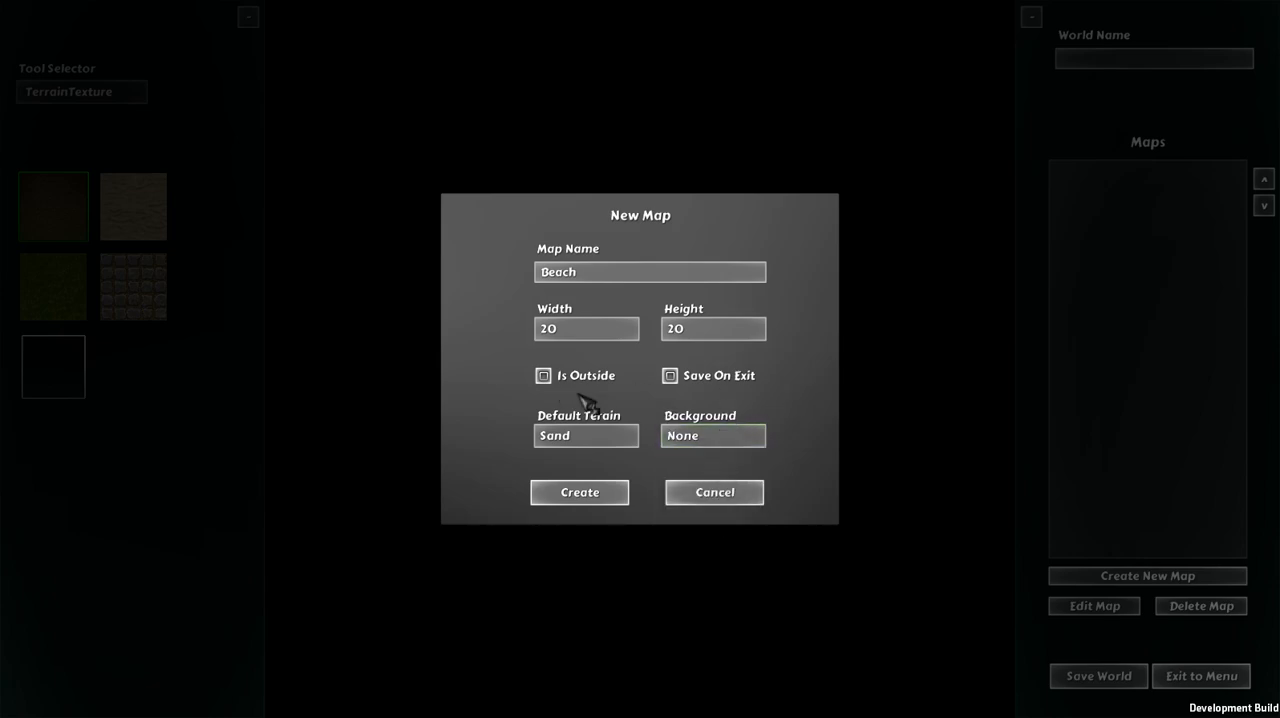
Step: Create the 20 by 20 Beach map with sand terrain and look over the result
{"action": "left_click", "coordinate": [581, 496]}
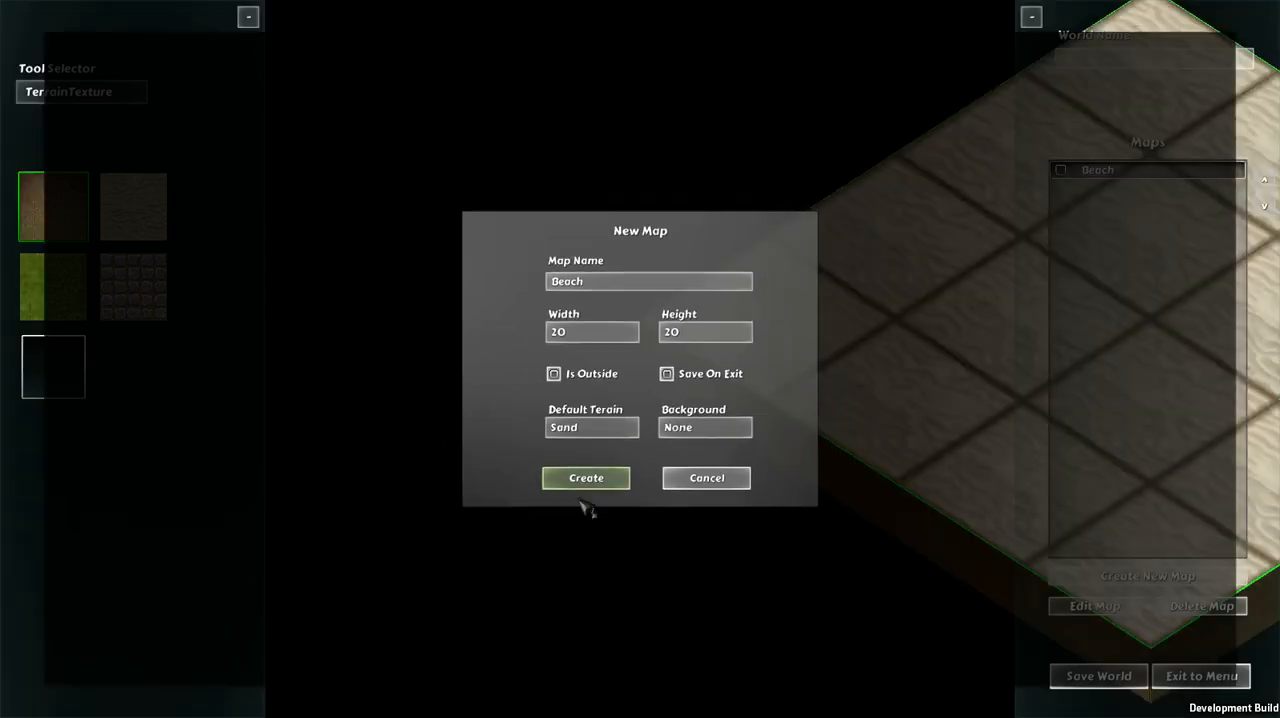
{"action": "key", "text": "d"}
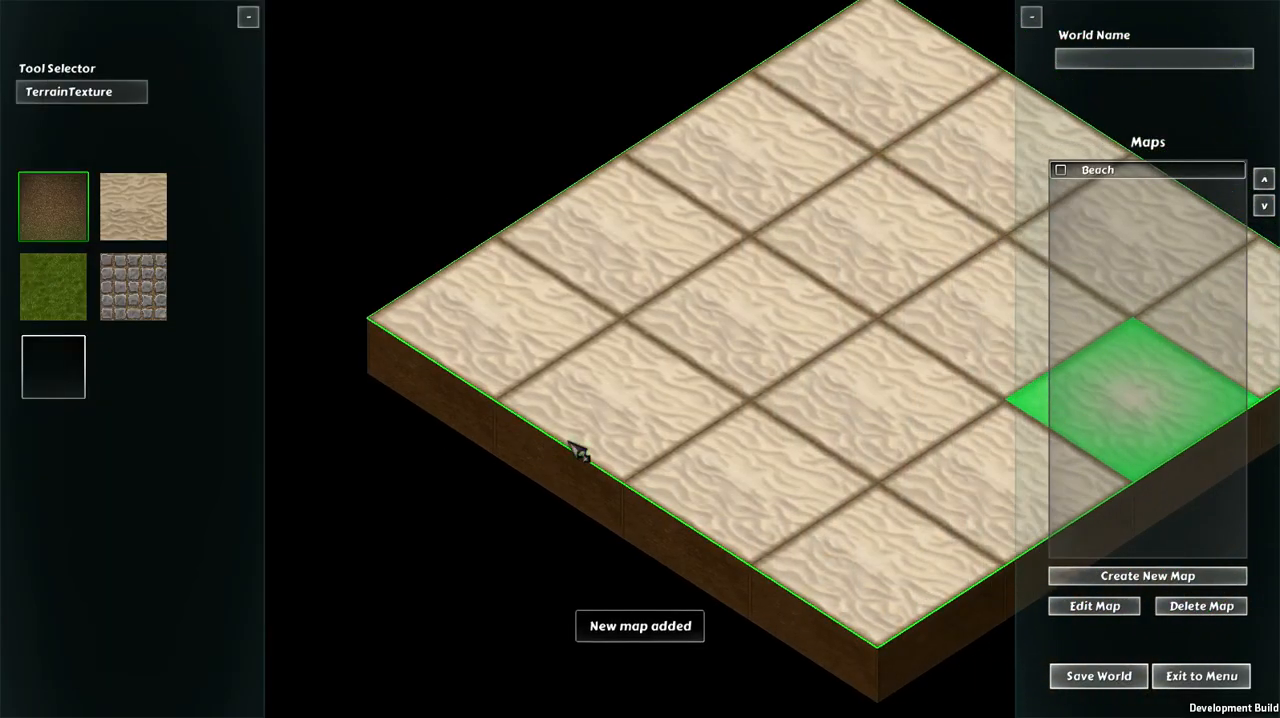
{"action": "key", "text": "w"}
{"action": "key", "text": "a"}
{"action": "key", "text": "s"}
{"action": "key", "text": "d"}
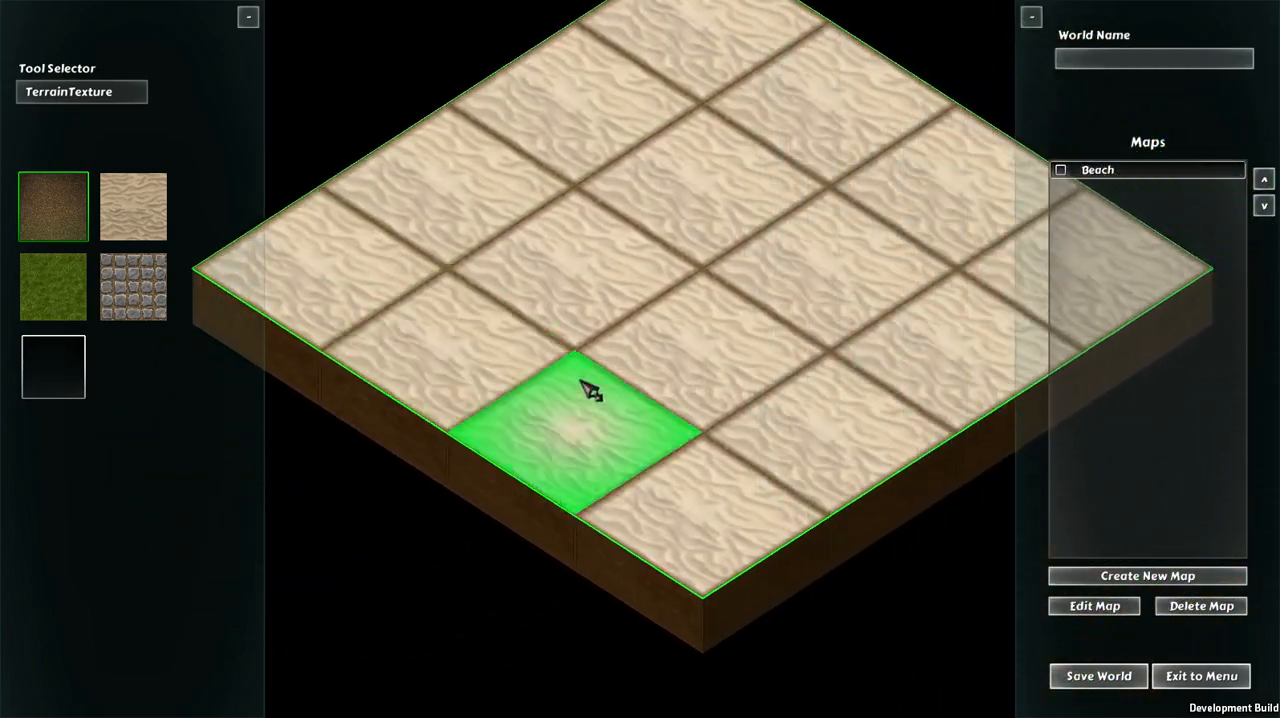
Step: Examine the Beach map's sand tiles along every edge of the map, both close up and from farther away
{"action": "key", "text": "s"}
{"action": "key", "text": "a"}
{"action": "key", "text": "w"}
{"action": "key", "text": "d"}
{"action": "key", "text": "w"}
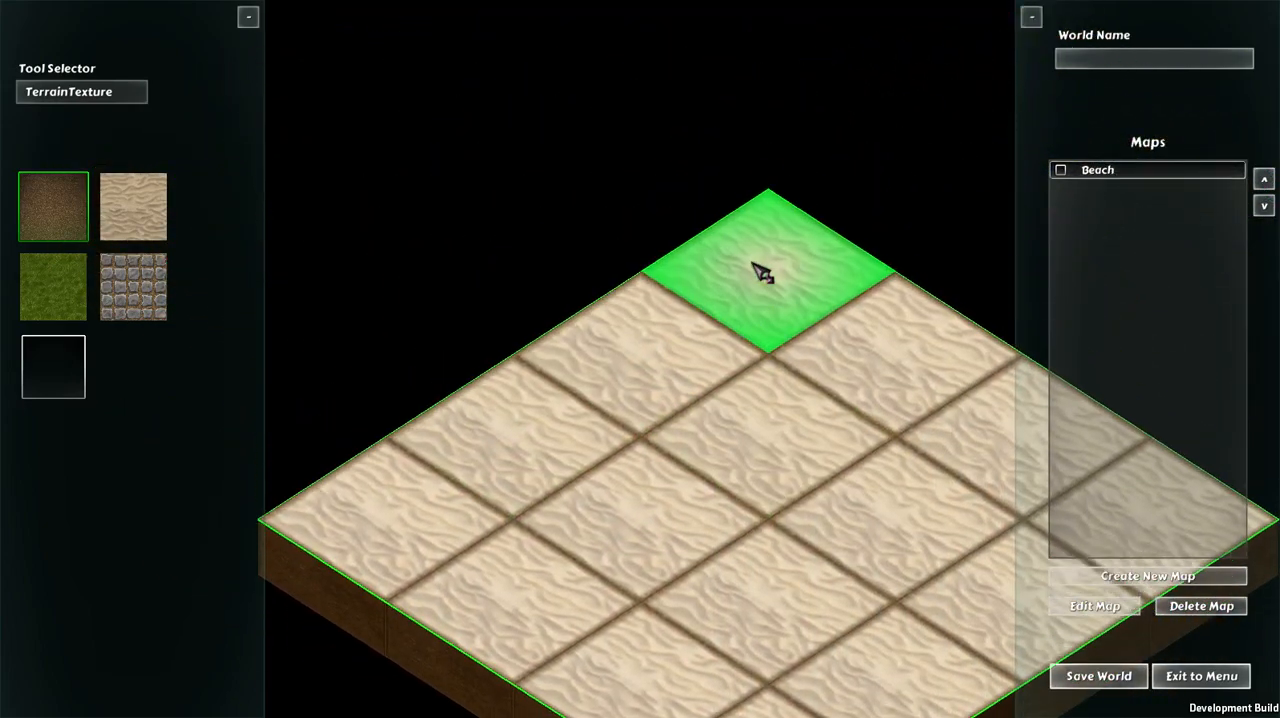
{"action": "key", "text": "d"}
{"action": "key", "text": "s"}
{"action": "key", "text": "a"}
{"action": "key", "text": "s"}
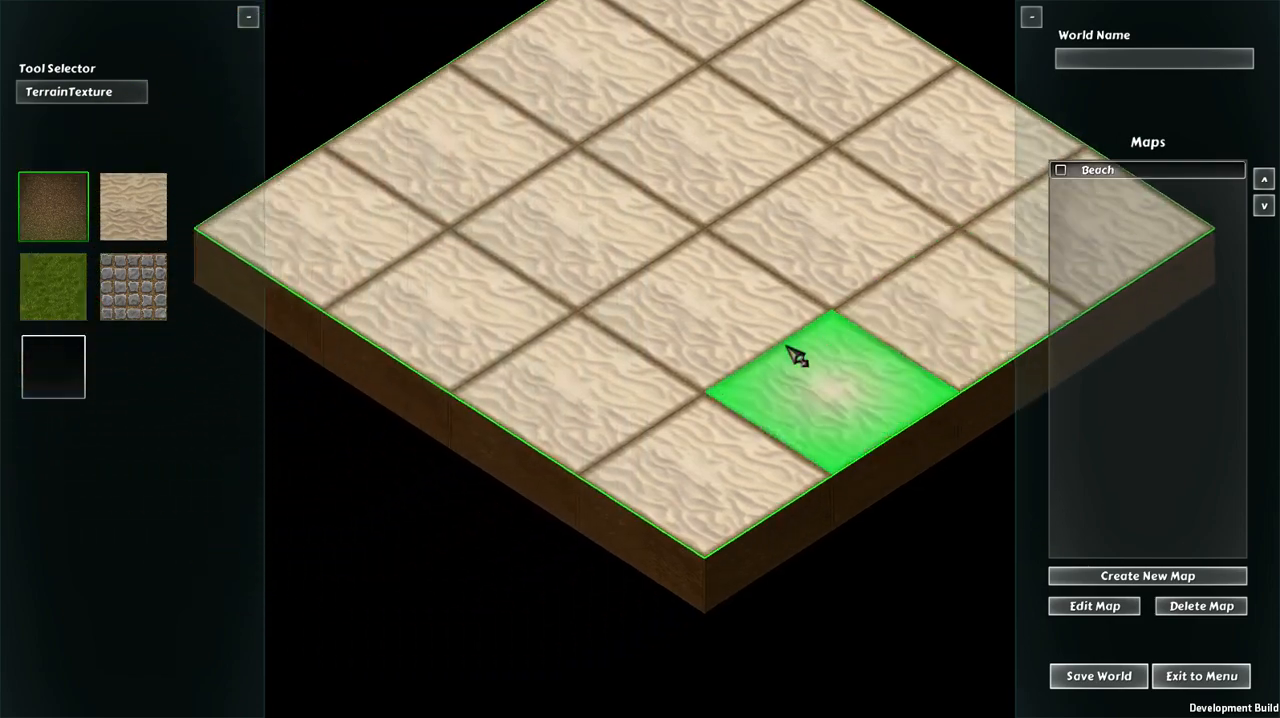
{"action": "key", "text": "d"}
{"action": "scroll", "coordinate": [776, 342], "scroll_direction": "up", "scroll_amount": 4}
{"action": "scroll", "coordinate": [786, 352], "scroll_direction": "down", "scroll_amount": 5}
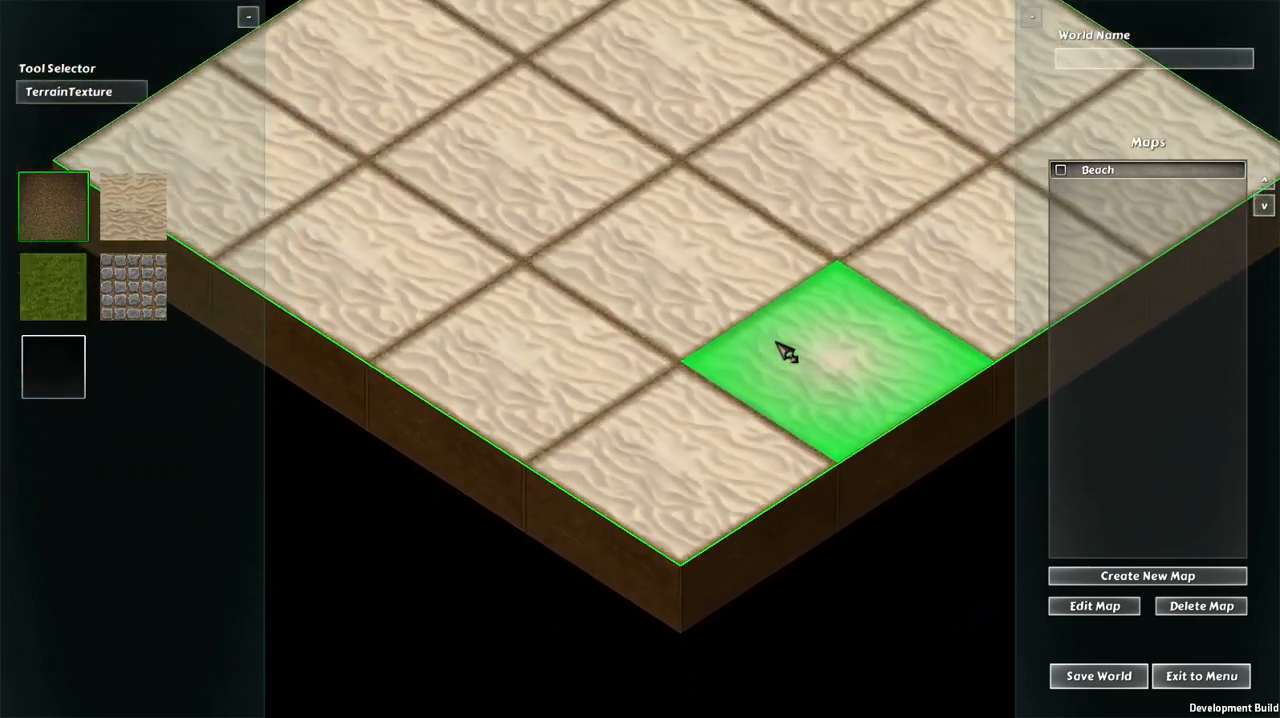
{"action": "key", "text": "w"}
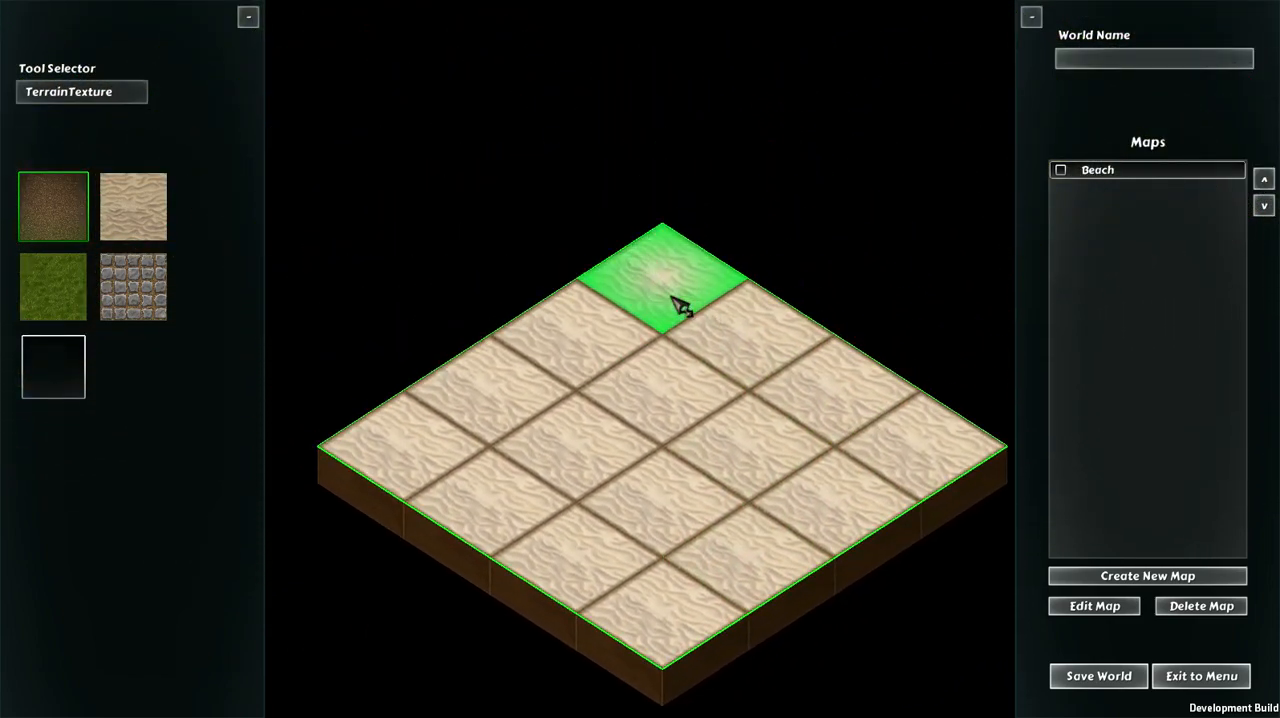
{"action": "key", "text": "s"}
{"action": "scroll", "coordinate": [638, 298], "scroll_direction": "up", "scroll_amount": 3}
{"action": "key", "text": "a"}
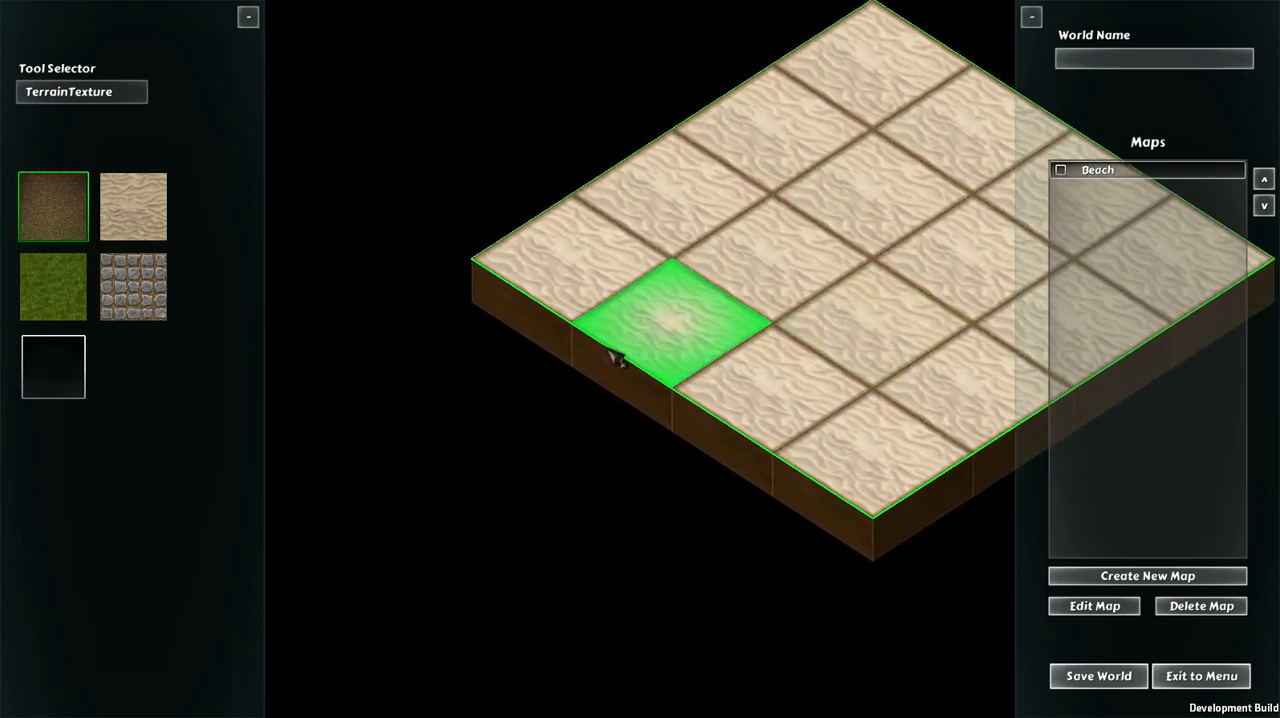
{"action": "key", "text": "w"}
{"action": "key", "text": "d"}
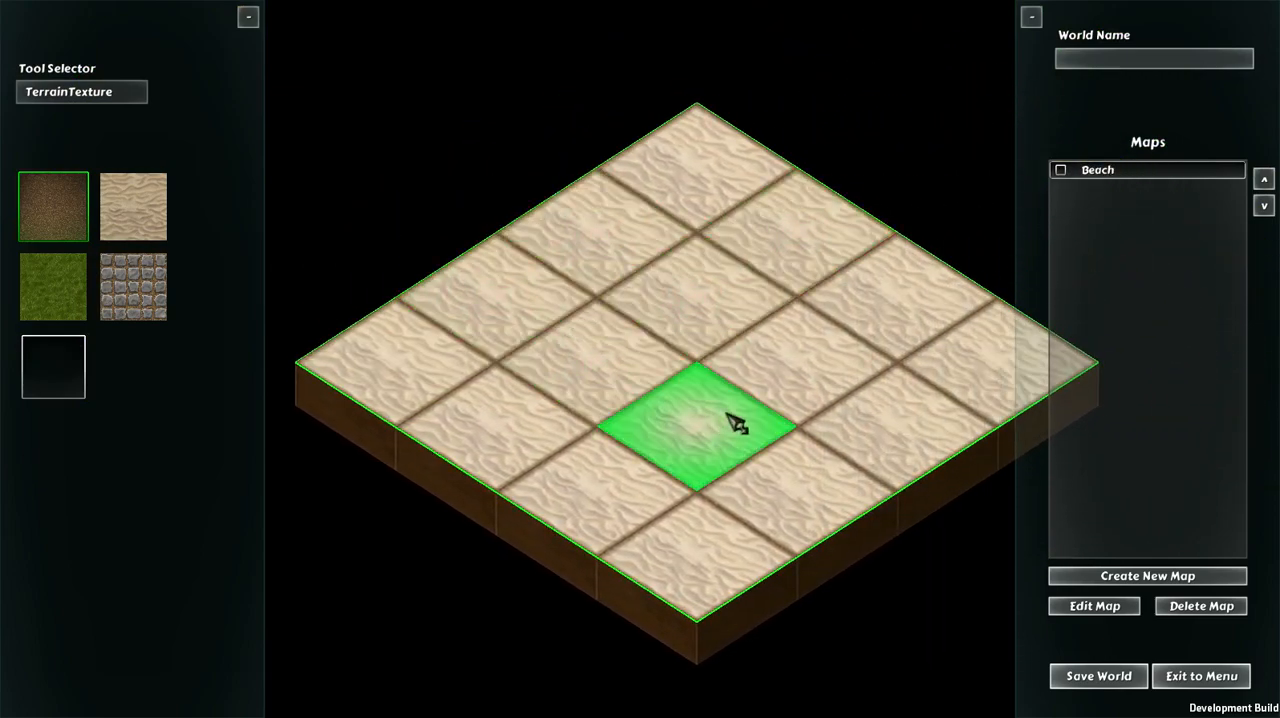
{"action": "key", "text": "d"}
{"action": "key", "text": "s"}
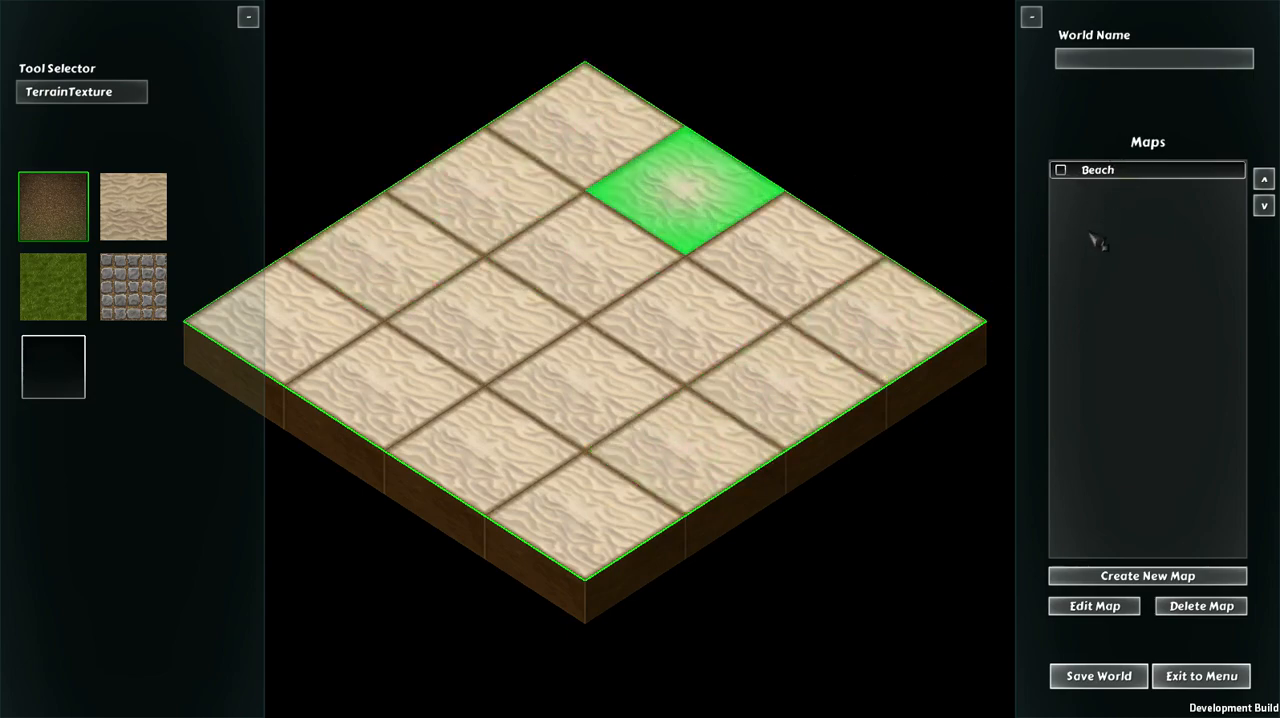
Step: Create a second 20 by 20 map named Grassland with Grass as its default terrain and no background
{"action": "left_click", "coordinate": [1160, 577]}
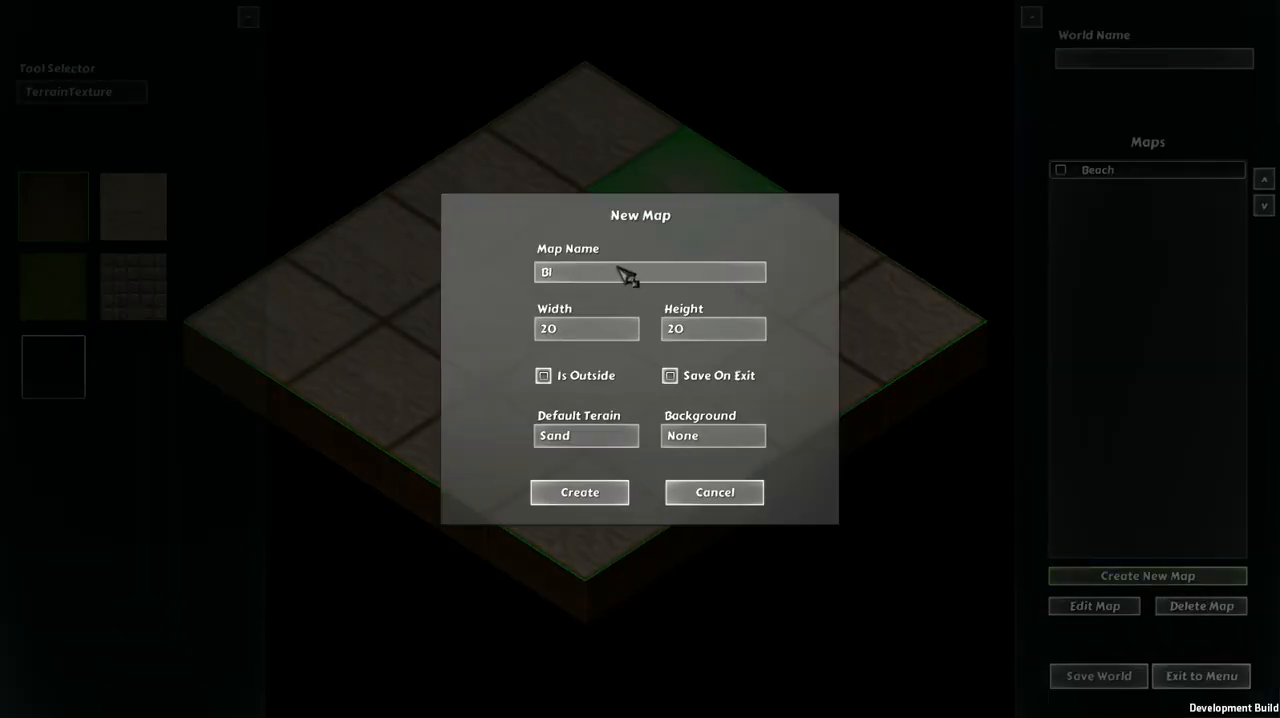
{"action": "type", "text": "Grass"}
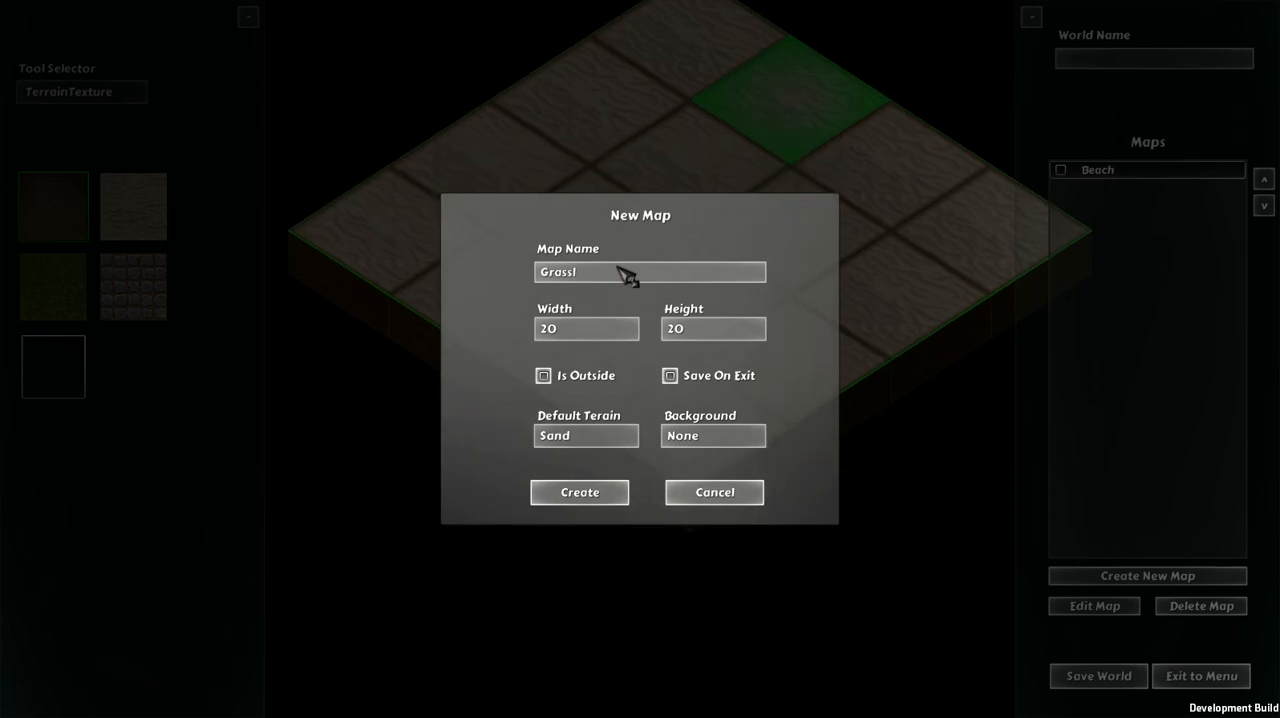
{"action": "type", "text": "land"}
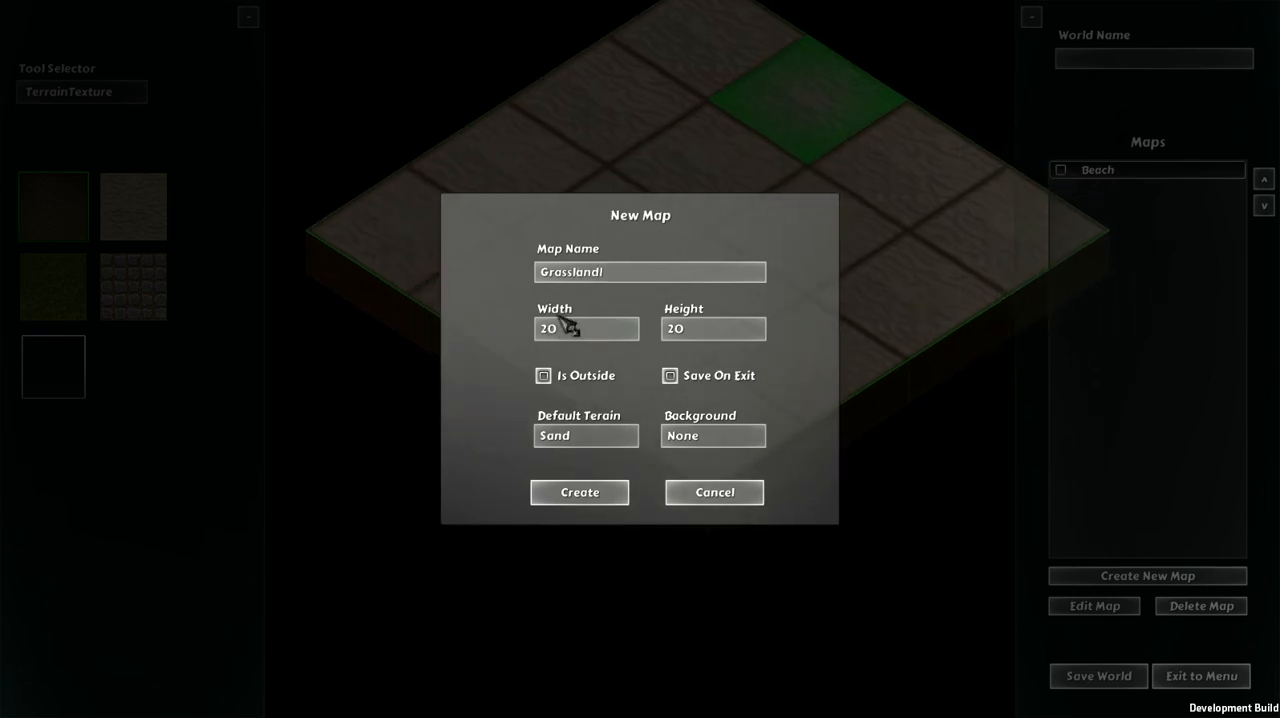
{"action": "left_click", "coordinate": [578, 440]}
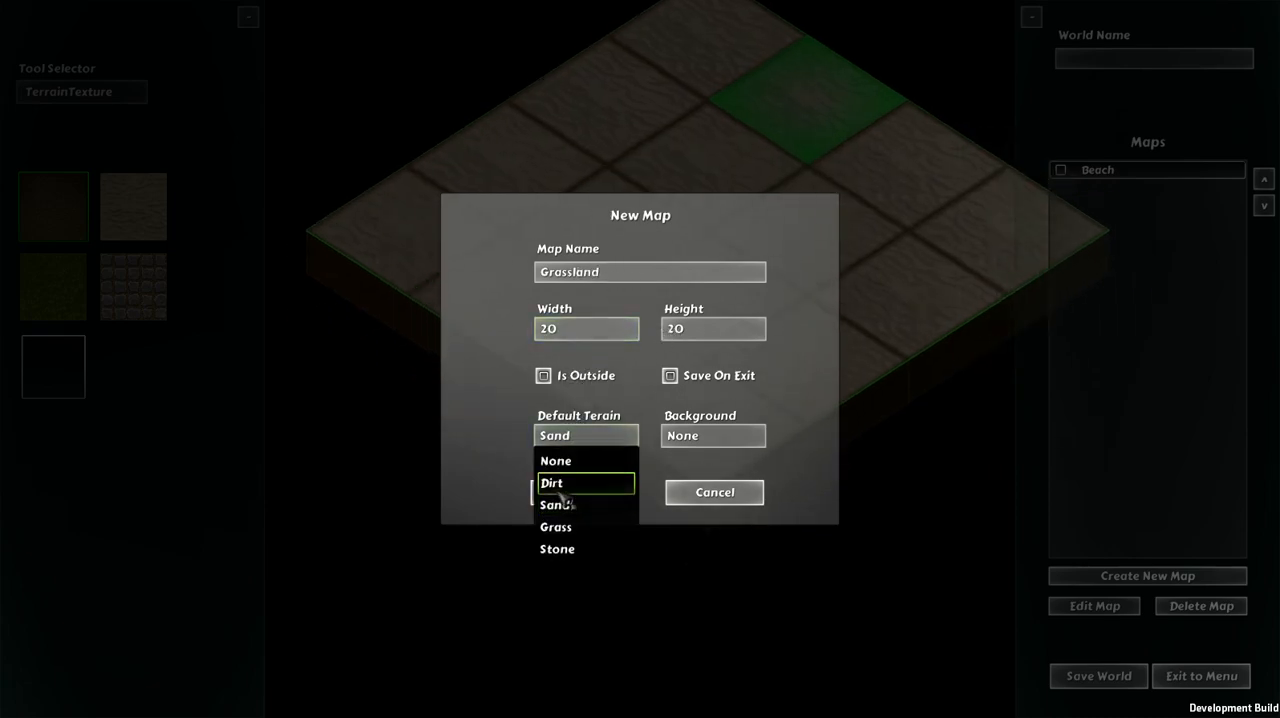
{"action": "left_click", "coordinate": [553, 526]}
{"action": "left_click", "coordinate": [572, 495]}
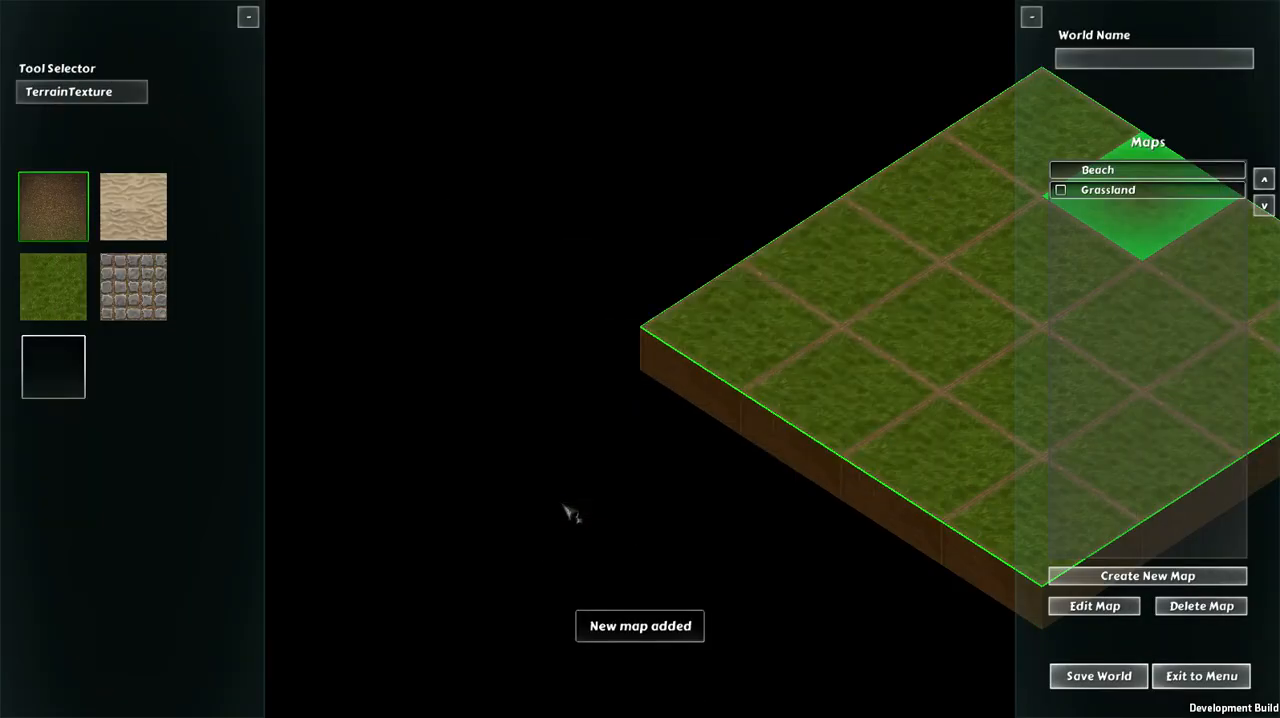
Step: Look over the grass tiles of the new Grassland map from side to side
{"action": "key", "text": "a"}
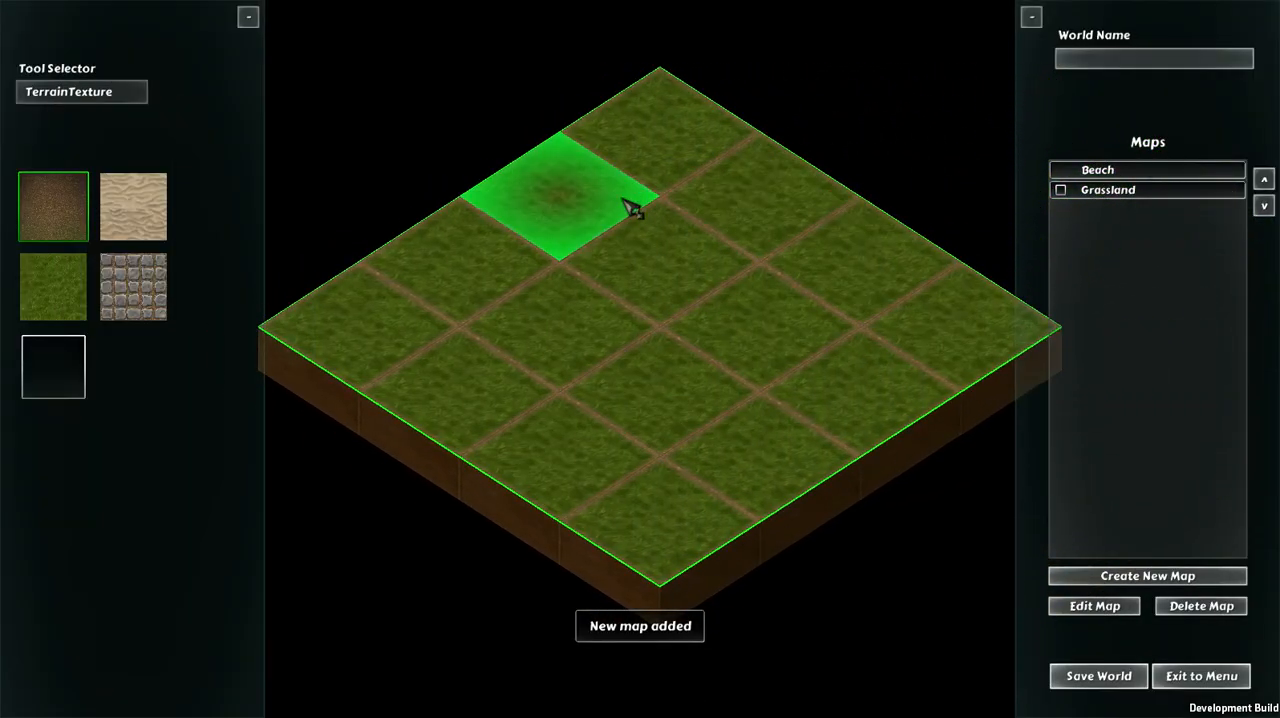
{"action": "key", "text": "d"}
{"action": "key", "text": "a"}
{"action": "key", "text": "w"}
{"action": "key", "text": "d"}
{"action": "key", "text": "s"}
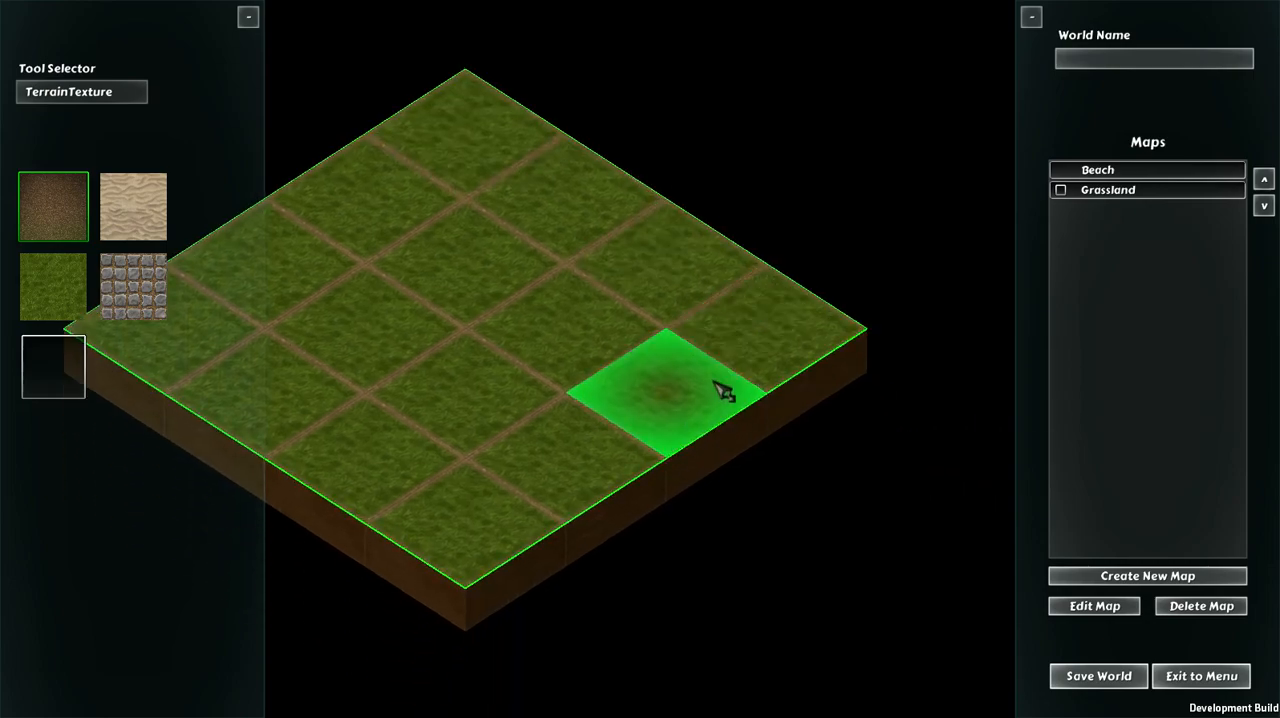
{"action": "key", "text": "a"}
Step: Switch back and forth between the Beach and Grassland maps to compare them, ending on Grassland
{"action": "left_click", "coordinate": [1109, 177]}
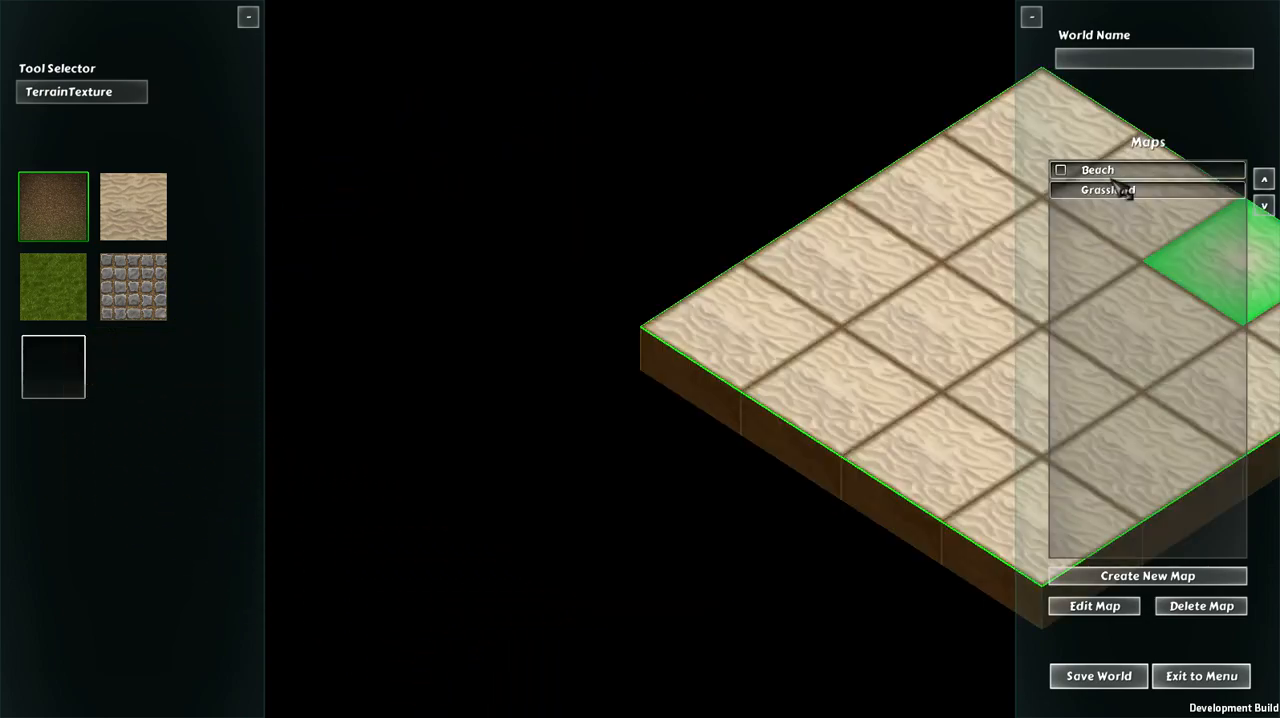
{"action": "left_click", "coordinate": [1102, 187]}
{"action": "key", "text": "d"}
{"action": "left_click", "coordinate": [1095, 172]}
{"action": "key", "text": "d"}
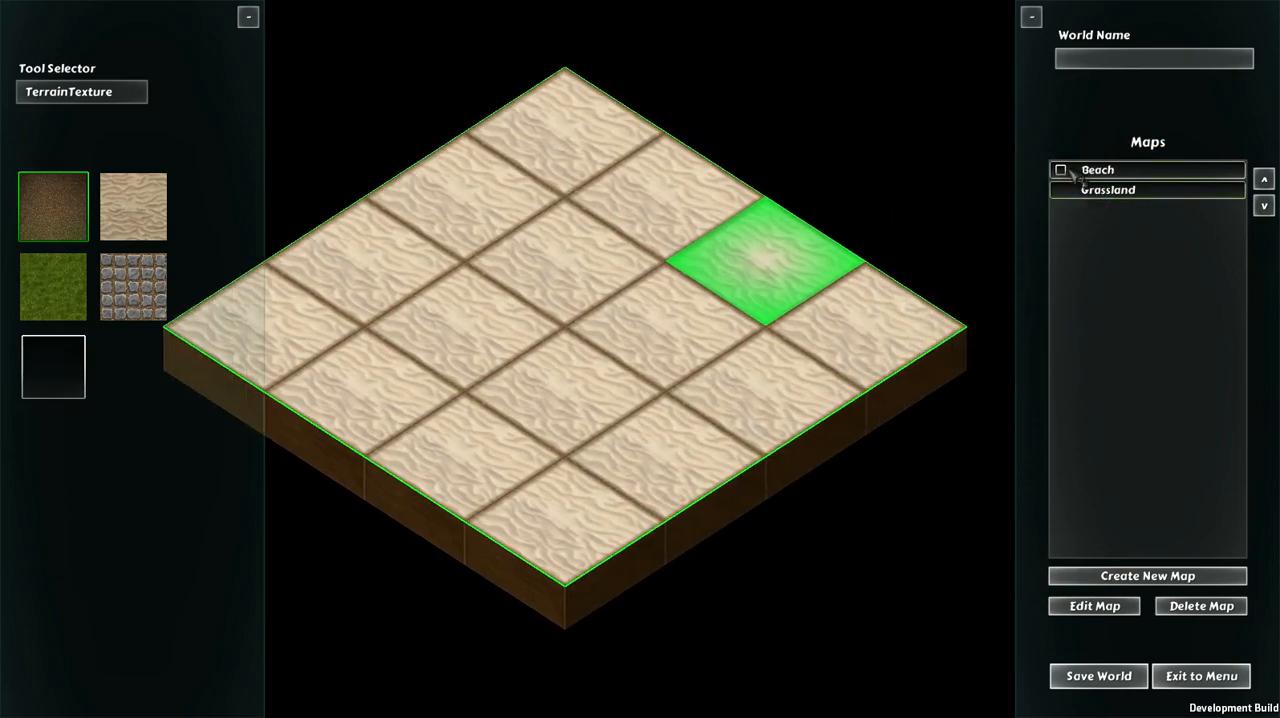
{"action": "left_click", "coordinate": [1080, 190]}
{"action": "left_click", "coordinate": [1145, 172]}
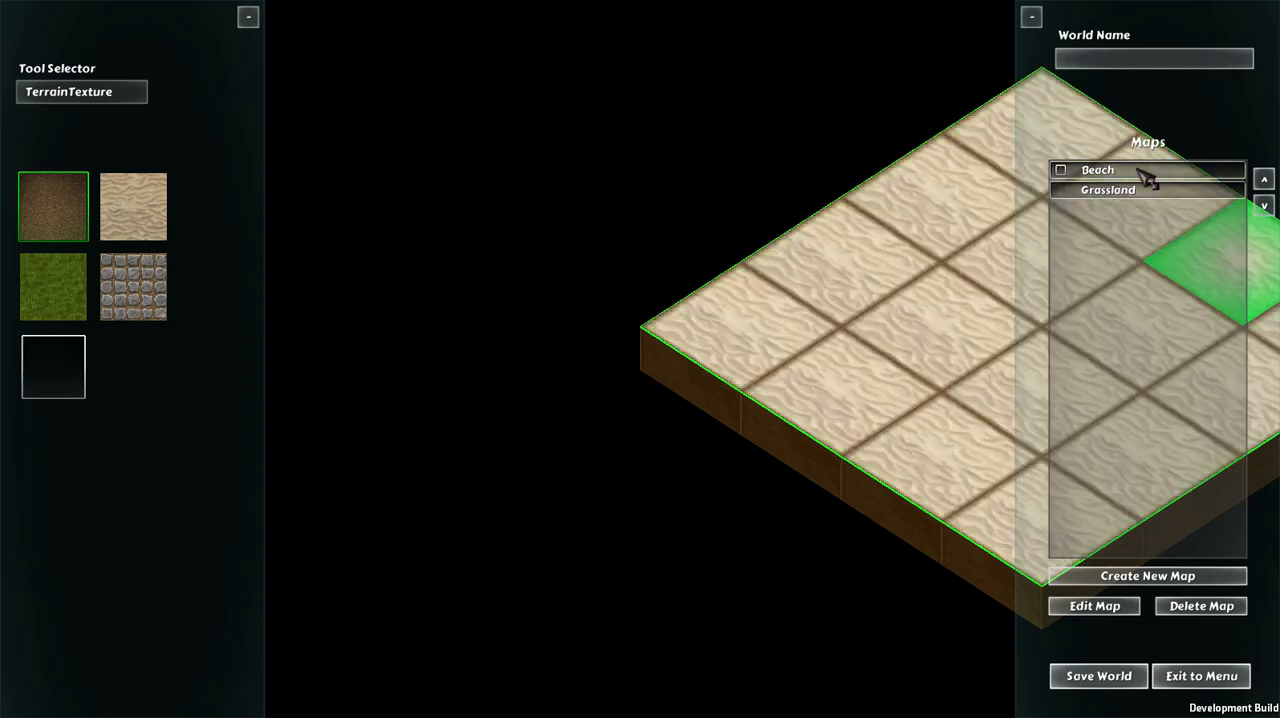
{"action": "left_click", "coordinate": [1104, 193]}
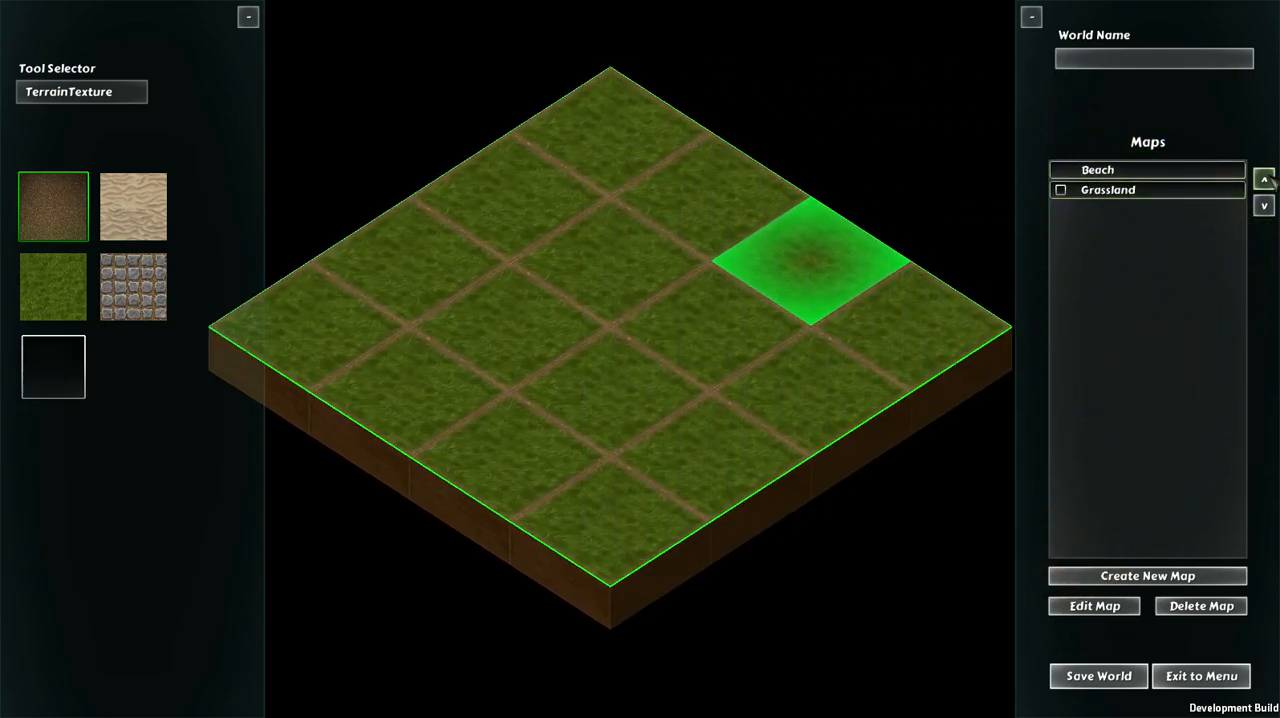
Step: Set the Grassland map's height to 50 and save the map settings
{"action": "left_click", "coordinate": [1095, 607]}
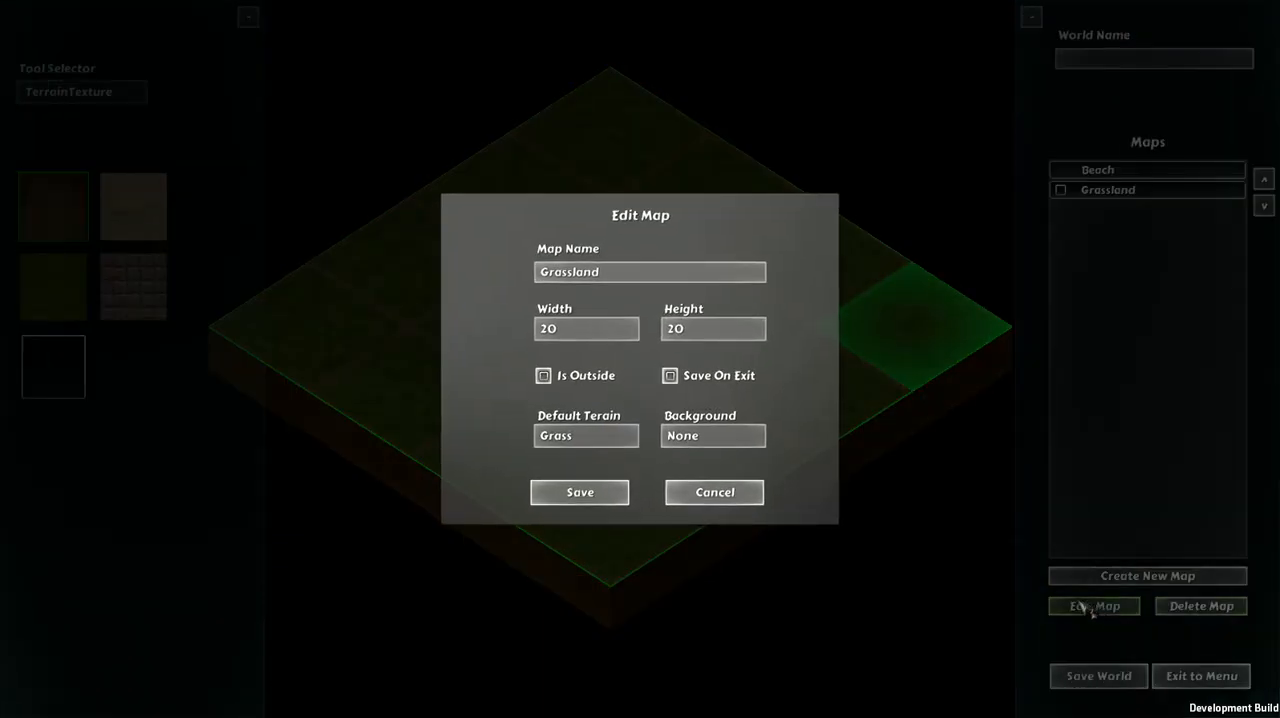
{"action": "left_click", "coordinate": [723, 331]}
{"action": "left_click", "coordinate": [697, 399]}
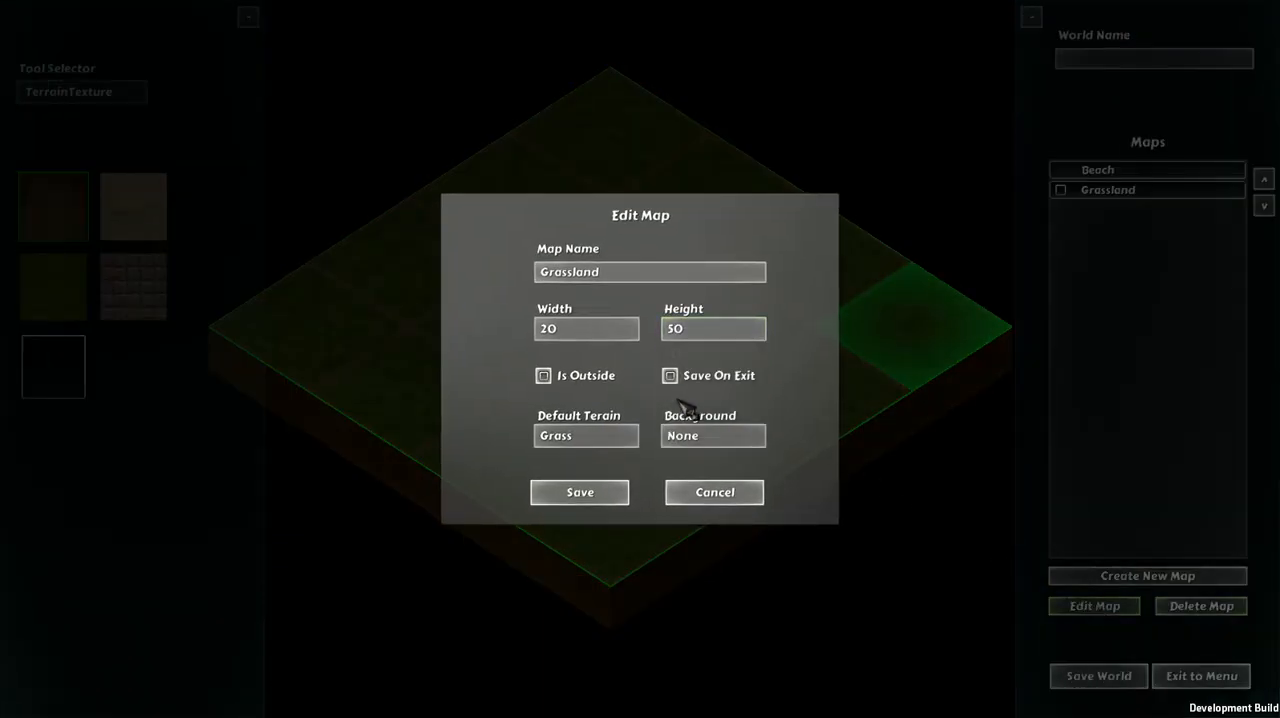
{"action": "left_click", "coordinate": [582, 500]}
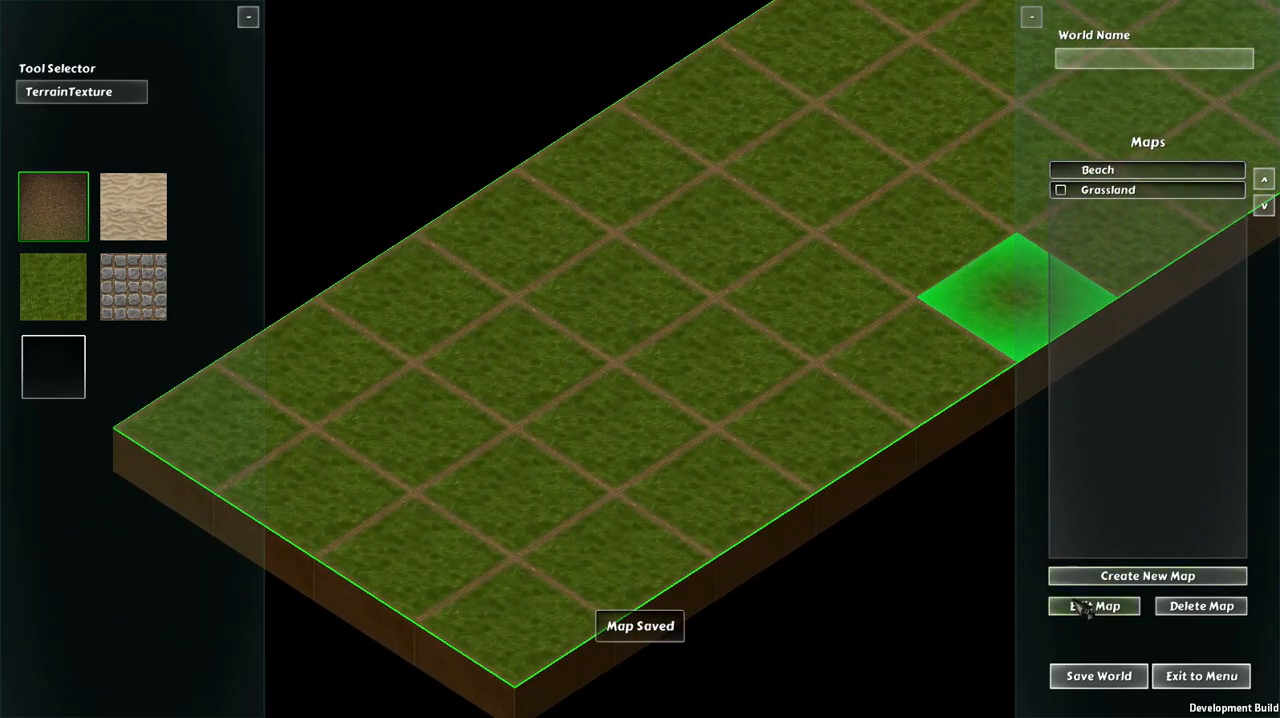
Step: Return the Grassland map's height to 20 and save the map settings
{"action": "left_click", "coordinate": [1086, 607]}
{"action": "left_click", "coordinate": [688, 328]}
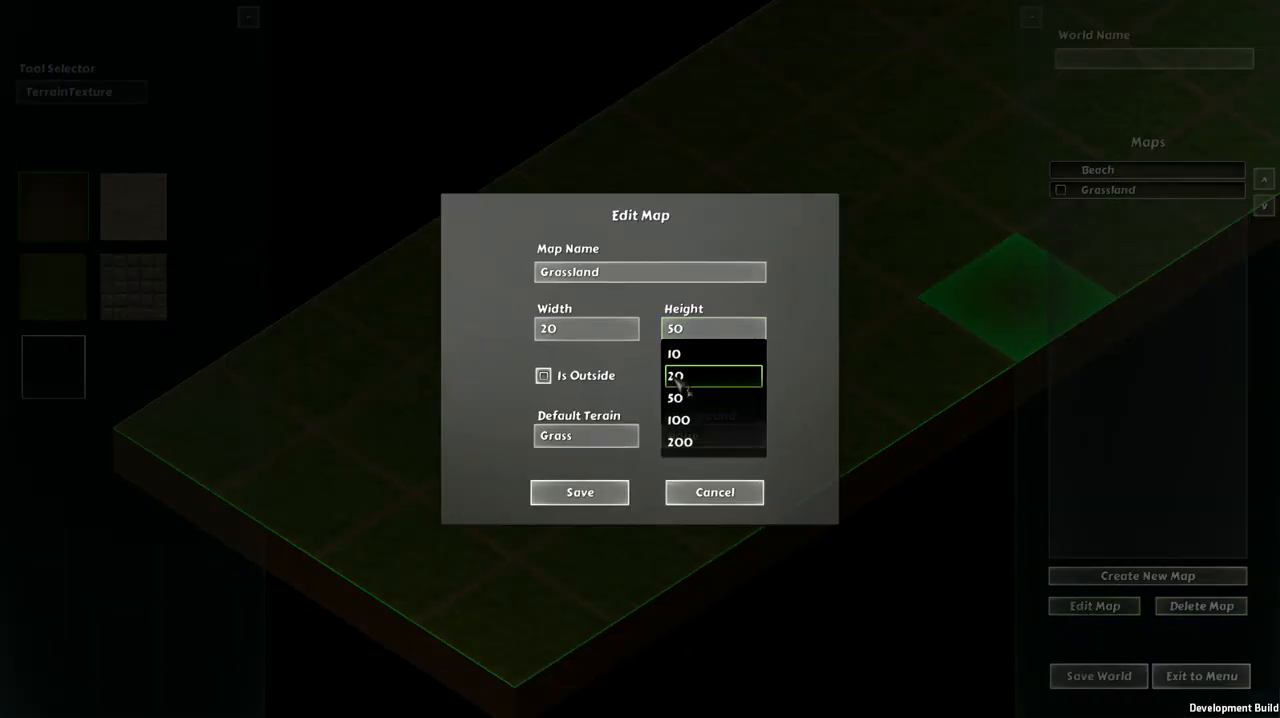
{"action": "left_click", "coordinate": [678, 375]}
{"action": "left_click", "coordinate": [586, 500]}
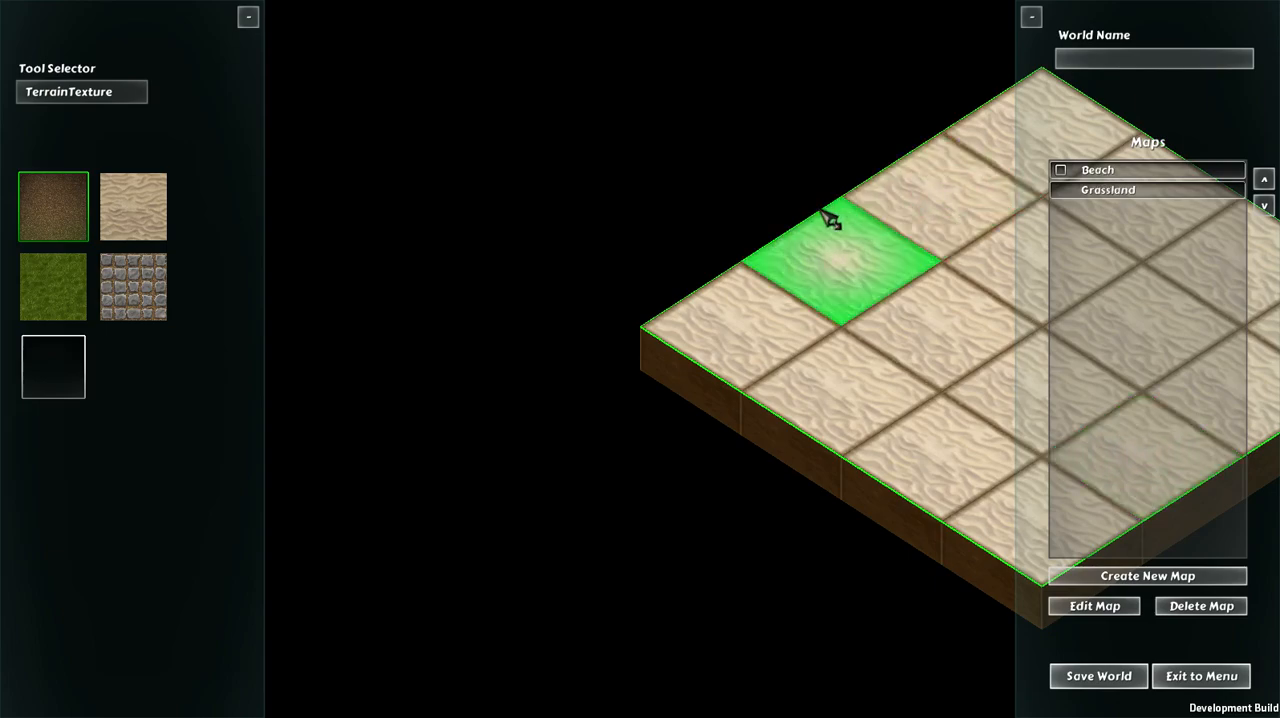
Step: On the Beach map, paint three tiles in a horizontal row across the back half with the dirt texture
{"action": "key", "text": "d"}
{"action": "key", "text": "w"}
{"action": "key", "text": "d"}
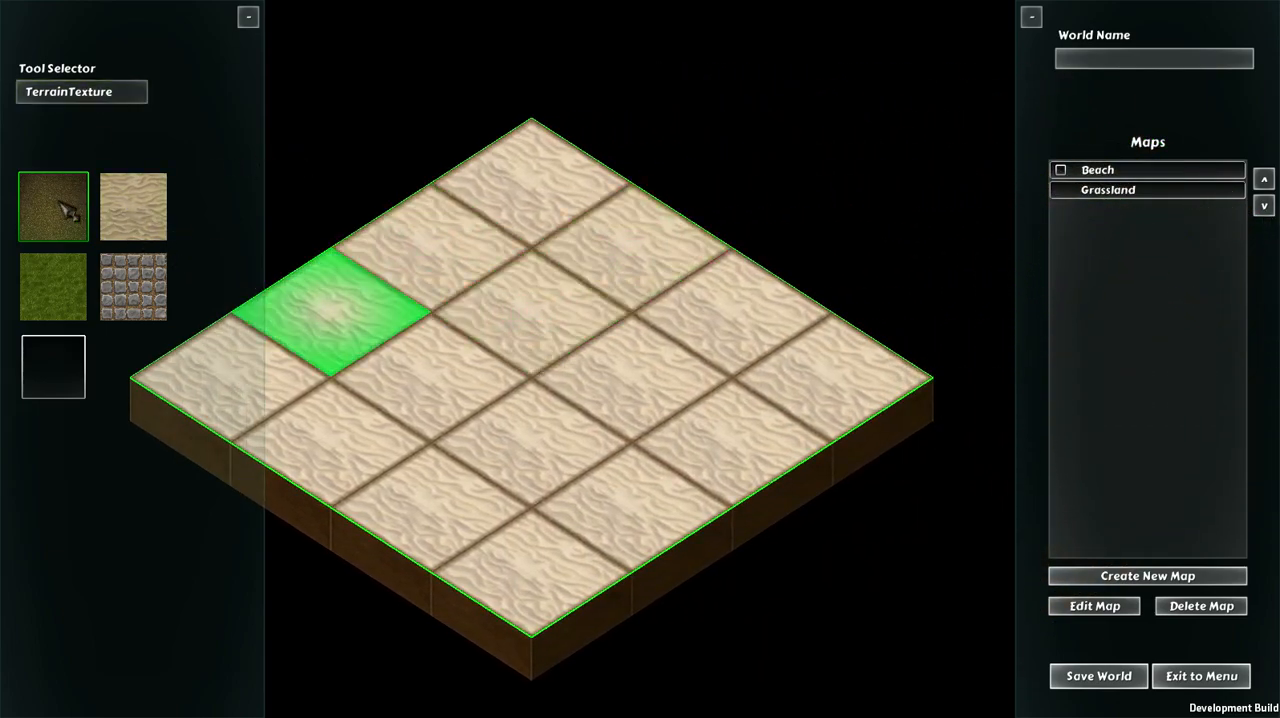
{"action": "left_click", "coordinate": [378, 330]}
{"action": "left_click", "coordinate": [528, 330]}
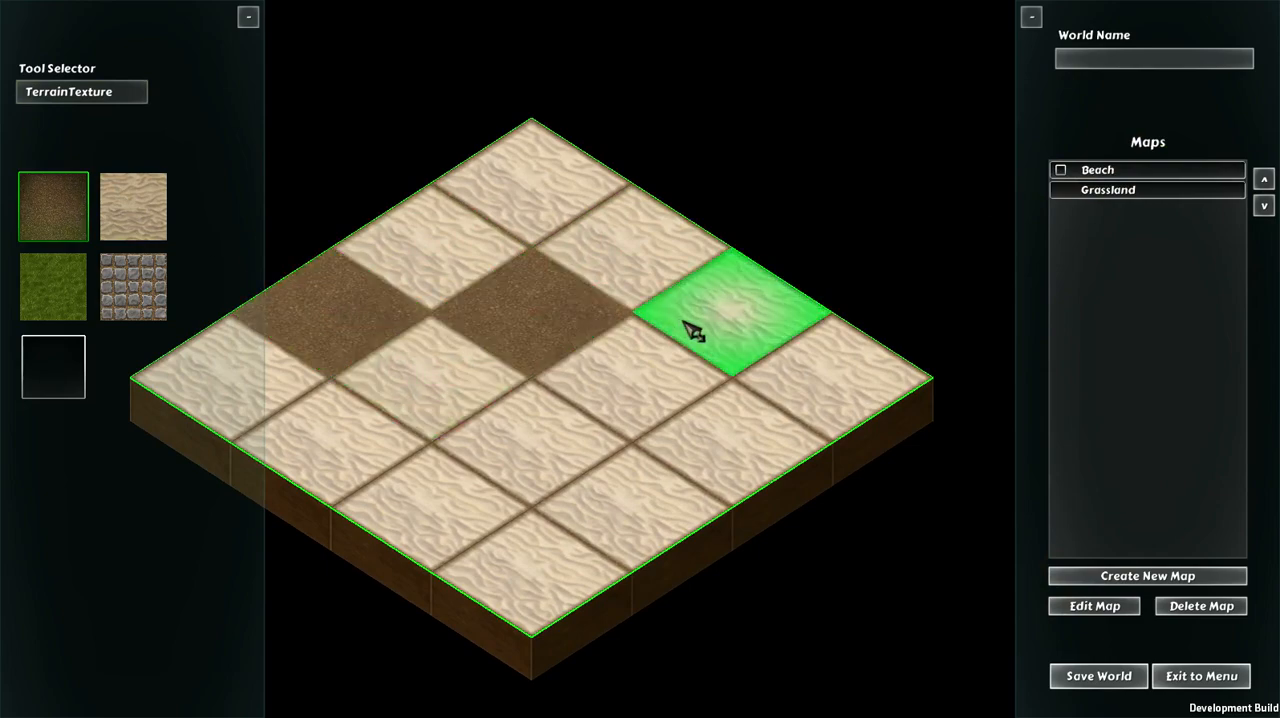
{"action": "left_click", "coordinate": [690, 334]}
Step: Paint the Beach map's rear corner tile and its two neighbours behind the dirt row with the grass texture
{"action": "left_click", "coordinate": [55, 295]}
{"action": "left_click", "coordinate": [448, 218]}
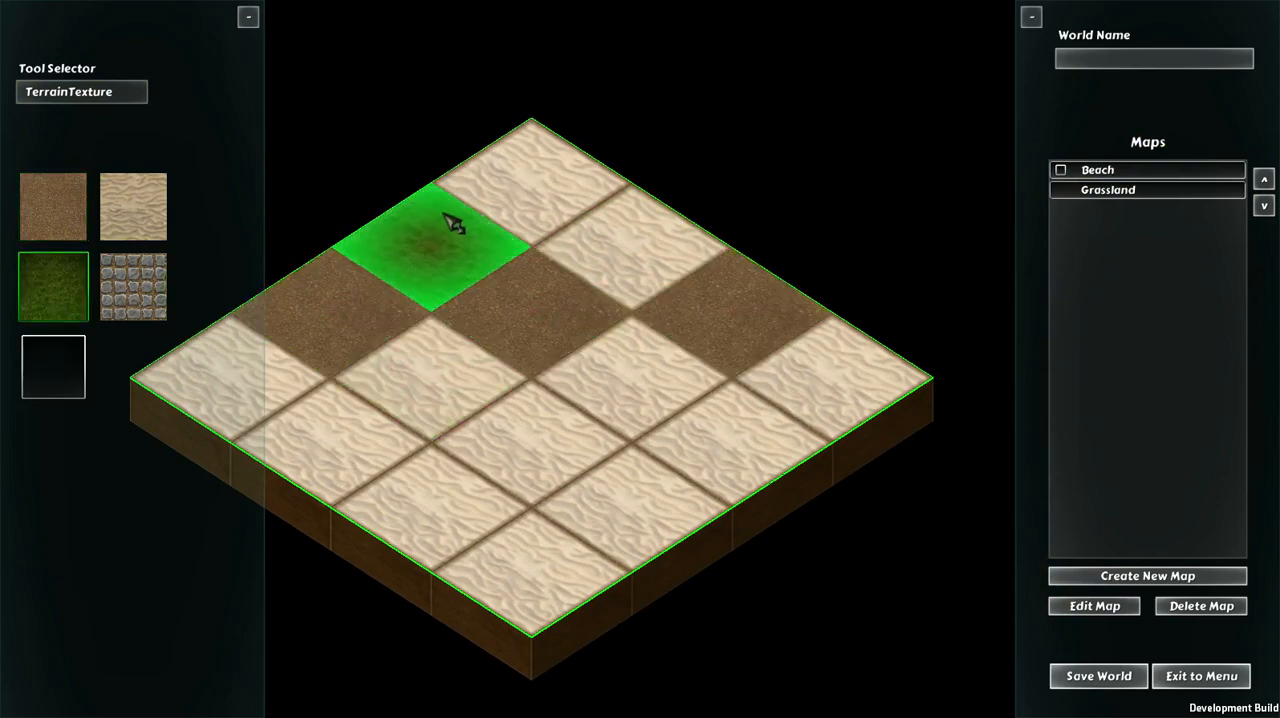
{"action": "left_click", "coordinate": [508, 189]}
{"action": "left_click", "coordinate": [625, 245]}
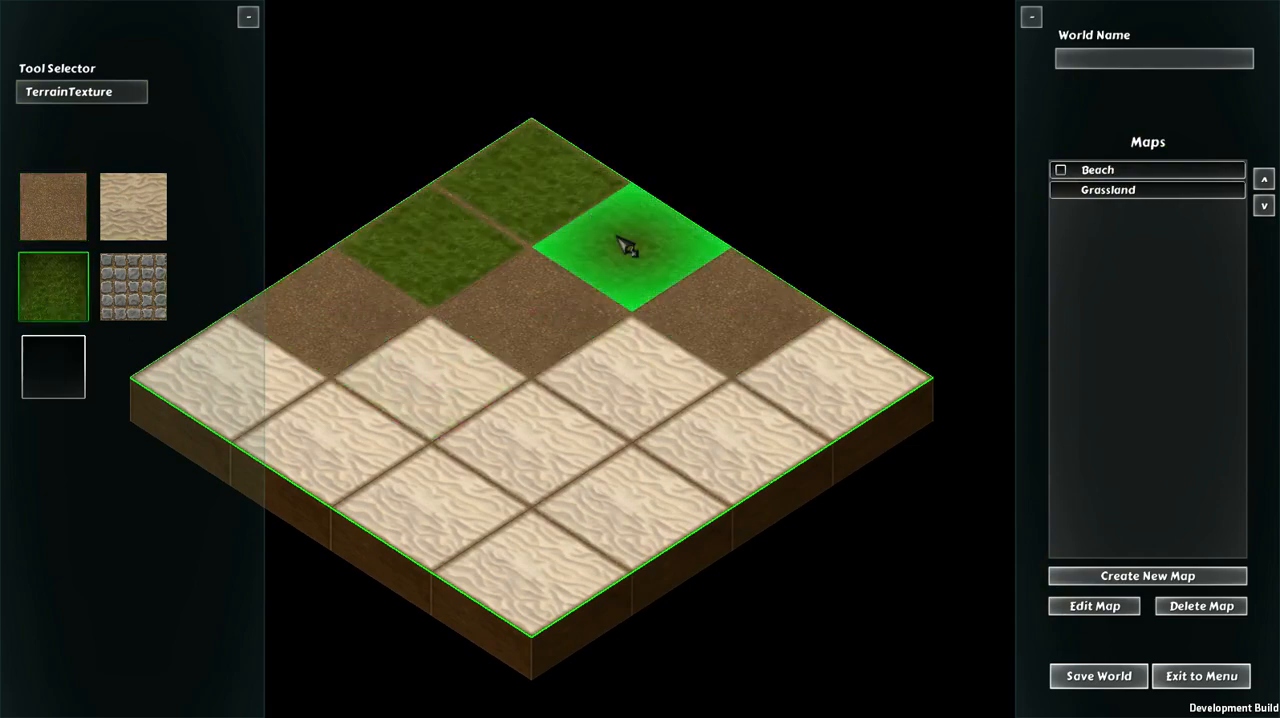
Step: Remove the Beach map's front corner tile, its right neighbour and the inner tile behind them using the empty texture
{"action": "left_click", "coordinate": [62, 375]}
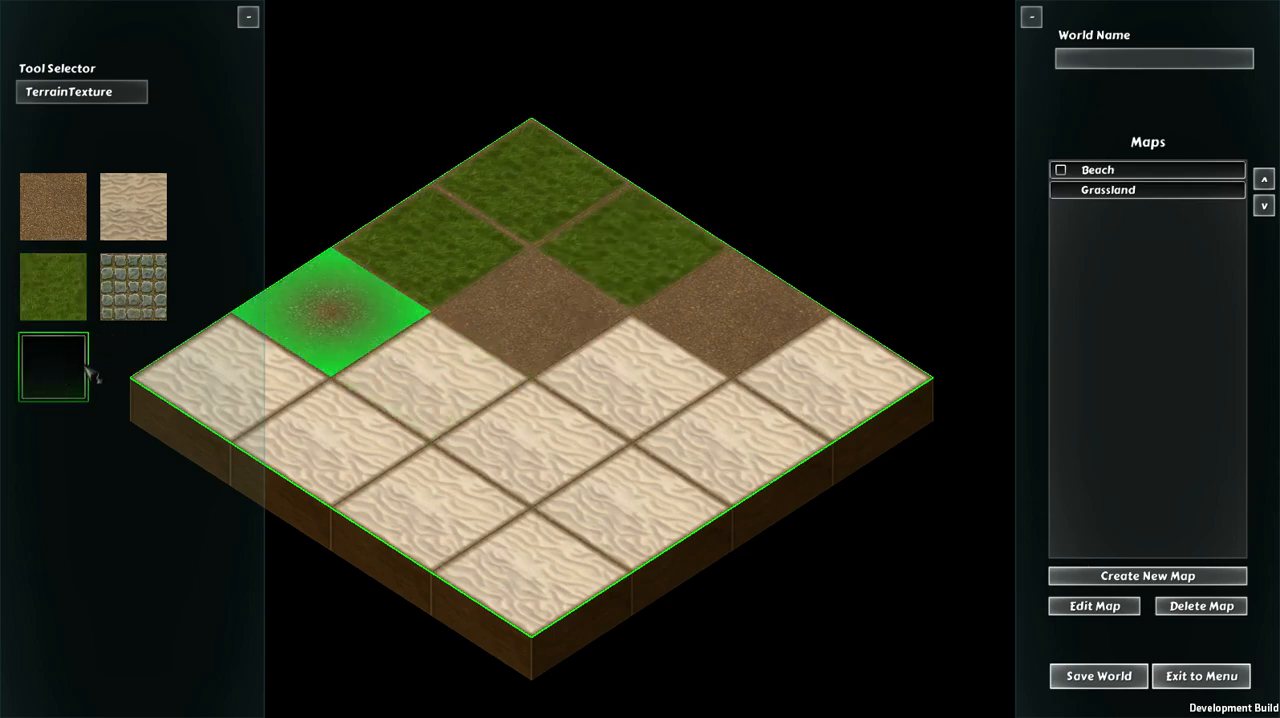
{"action": "left_click", "coordinate": [538, 574]}
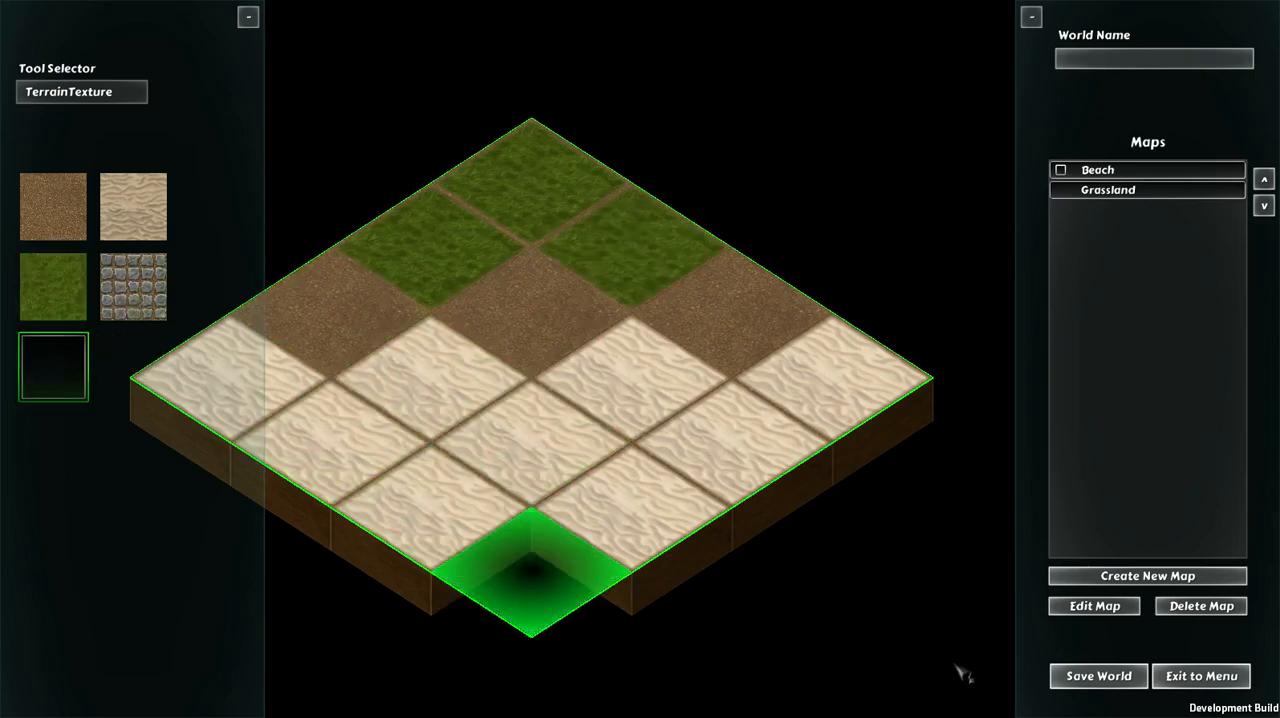
{"action": "left_click", "coordinate": [680, 517]}
{"action": "left_click", "coordinate": [557, 458]}
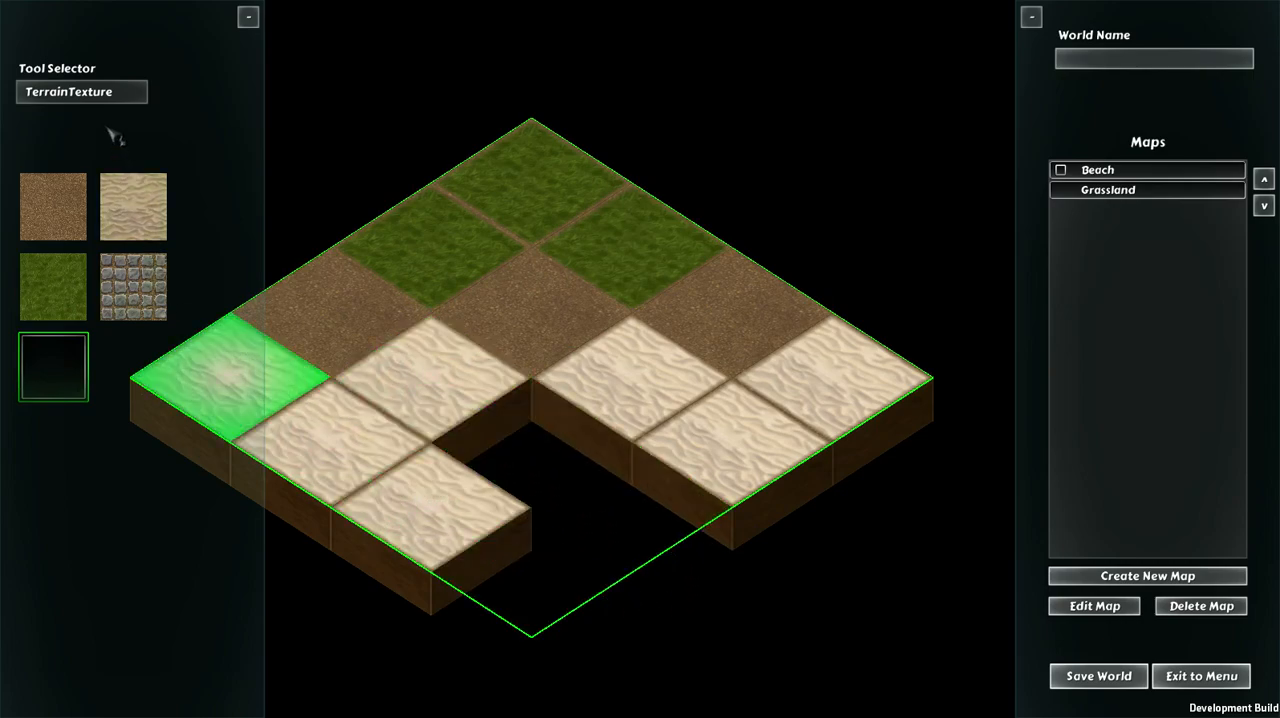
Step: Paint sand on the two empty tiles behind the front corner, the middle dirt tile and the right grass tile
{"action": "left_click", "coordinate": [133, 229]}
{"action": "left_click", "coordinate": [515, 438]}
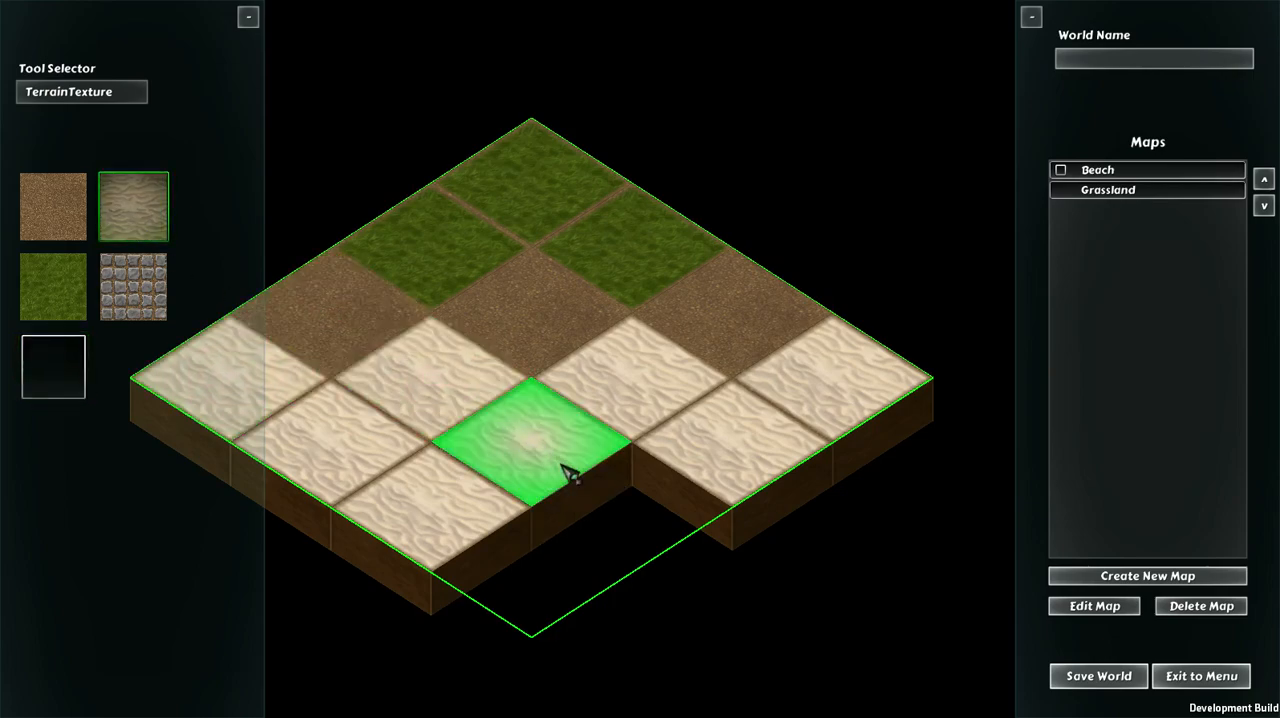
{"action": "left_click", "coordinate": [635, 515]}
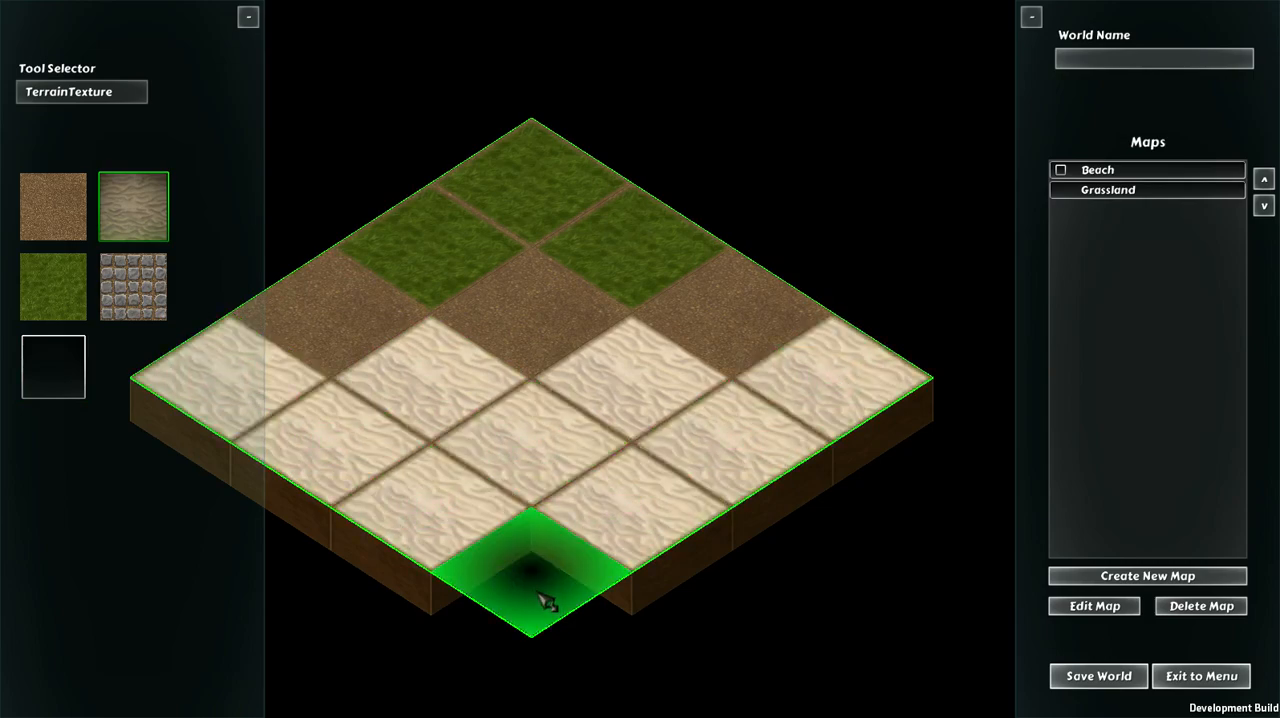
{"action": "left_click", "coordinate": [517, 320]}
{"action": "left_click", "coordinate": [600, 257]}
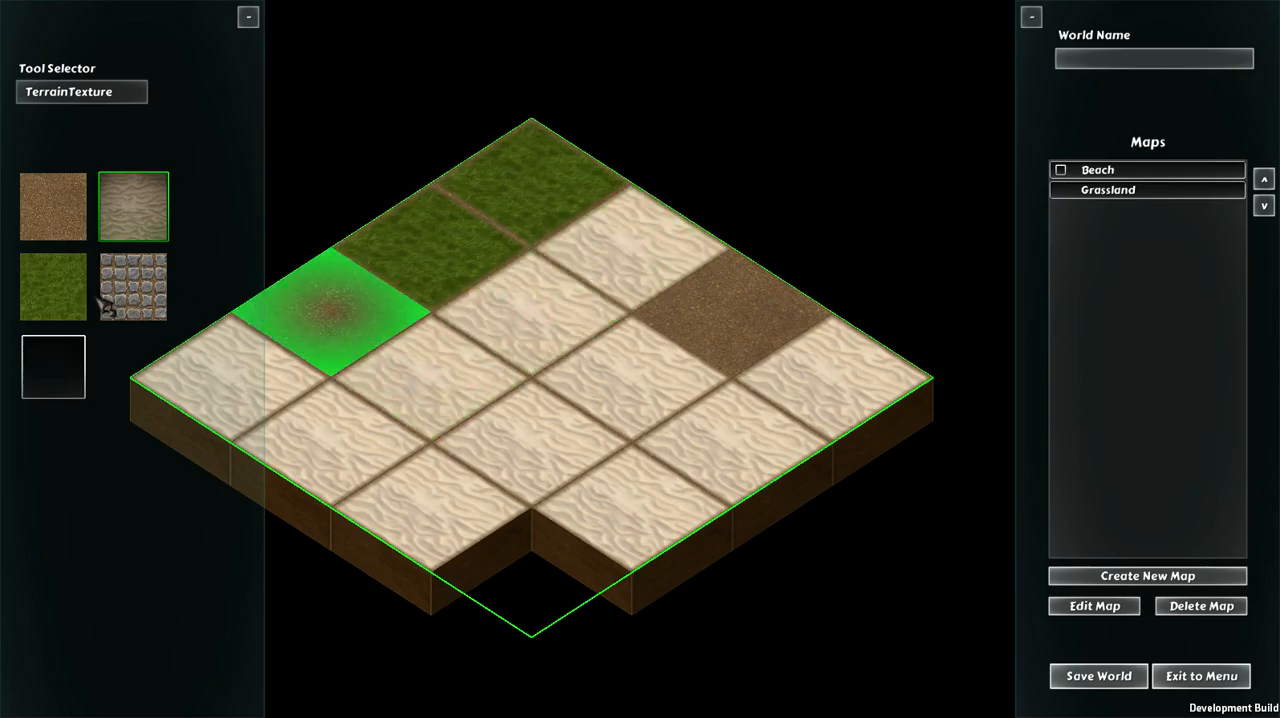
Step: Clear the right rear edge tiles and adjoining inner tiles with the empty texture, leaving a gap behind the front sand tiles
{"action": "left_click", "coordinate": [66, 352]}
{"action": "left_click", "coordinate": [591, 290]}
{"action": "left_click", "coordinate": [590, 305]}
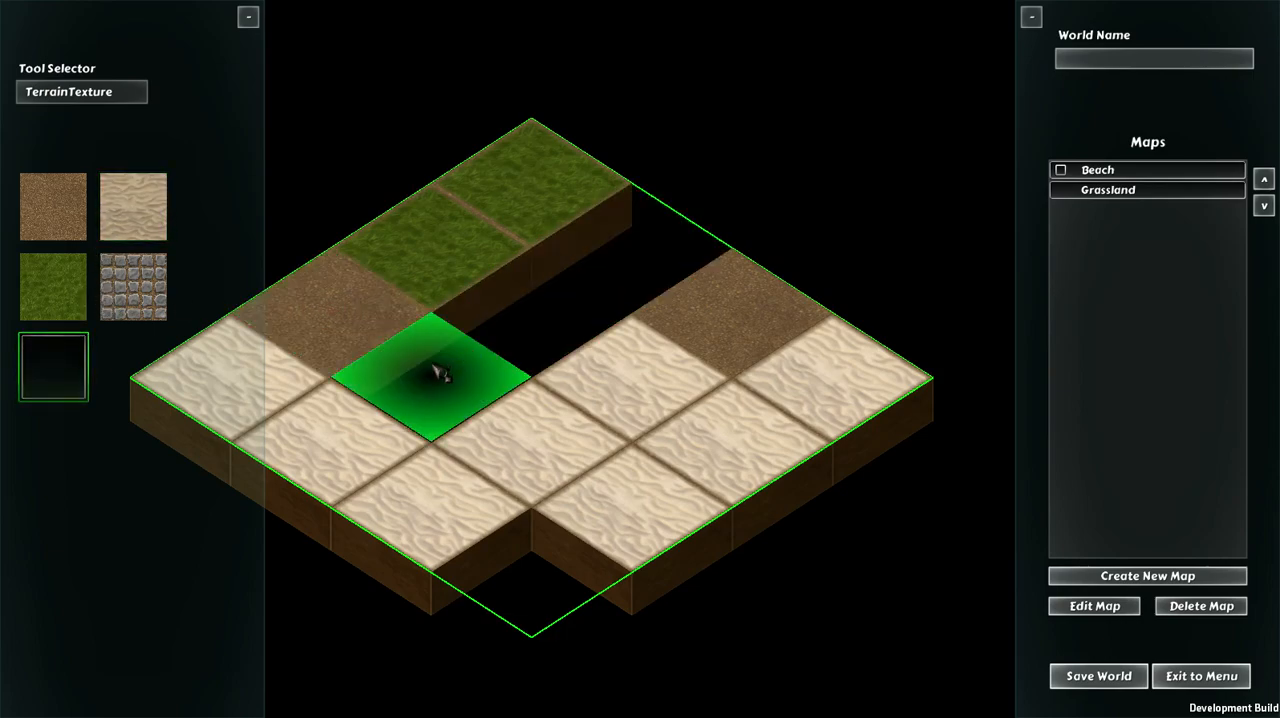
{"action": "left_click", "coordinate": [462, 385]}
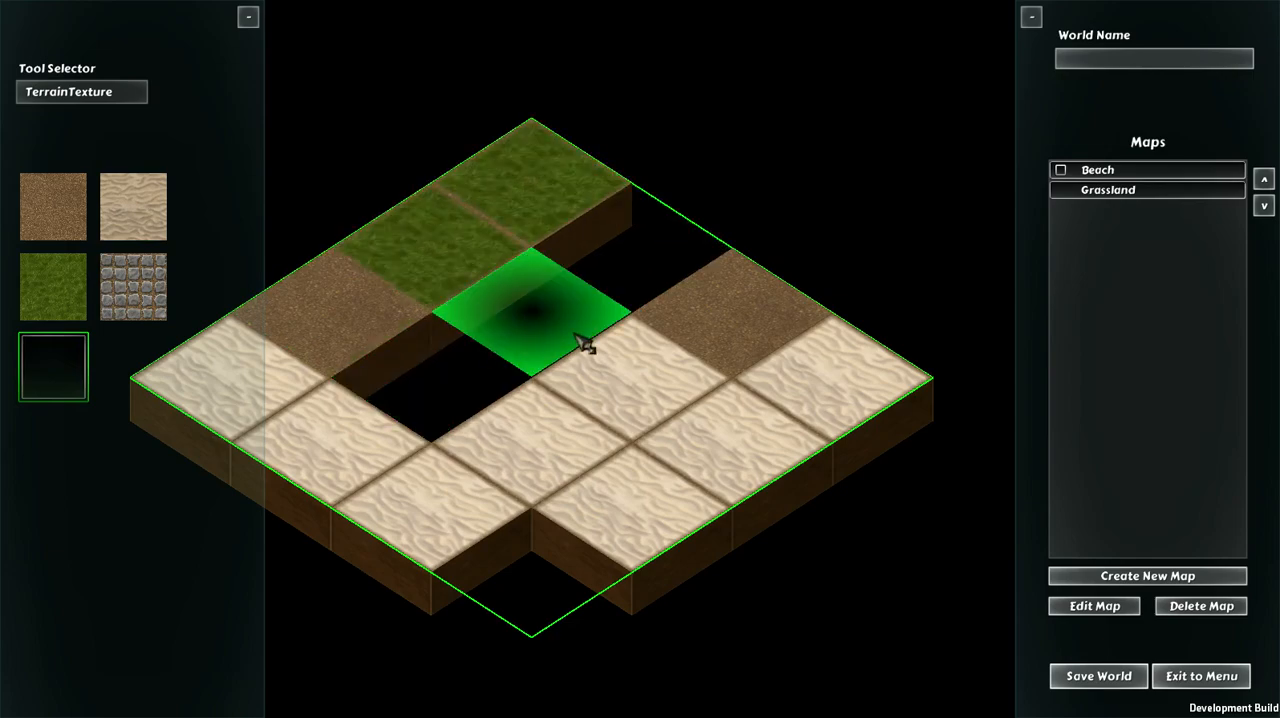
{"action": "left_click", "coordinate": [645, 339]}
{"action": "left_click", "coordinate": [647, 334]}
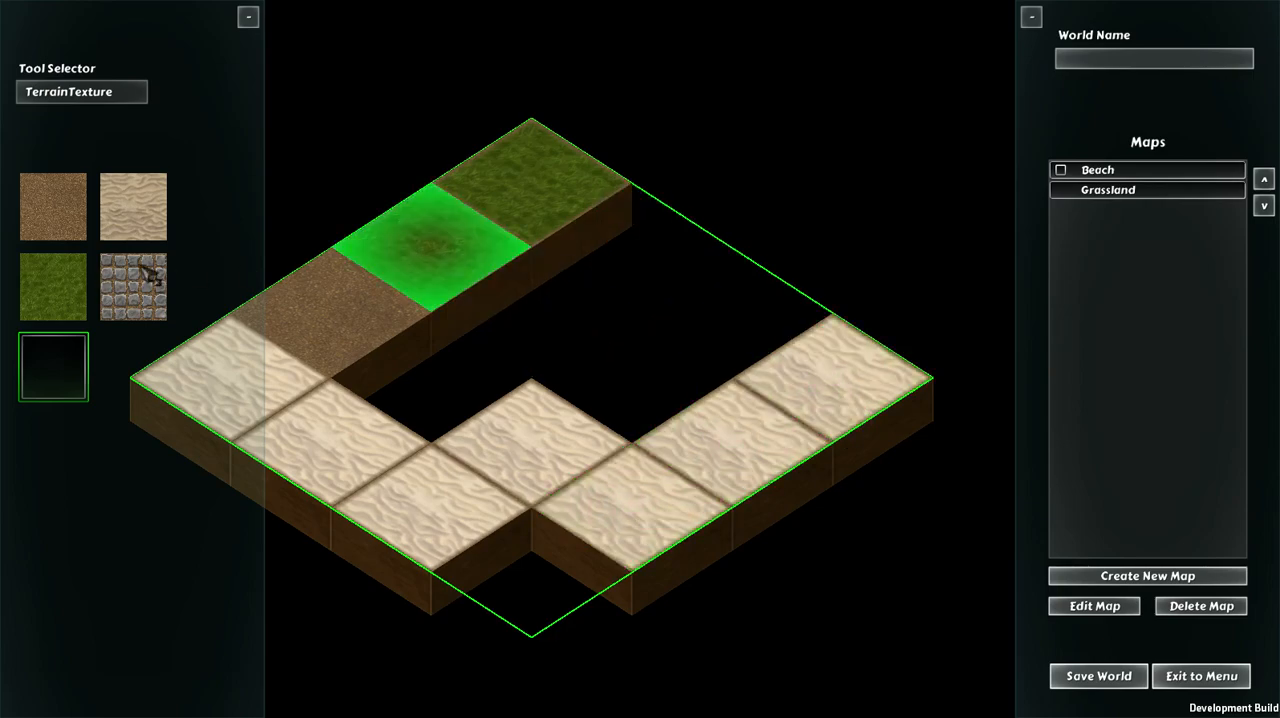
Step: Paint grass on the tile right of the rear corner and dirt on the two empty tiles in front of it, completing the dirt row
{"action": "left_click", "coordinate": [75, 285]}
{"action": "left_click", "coordinate": [606, 266]}
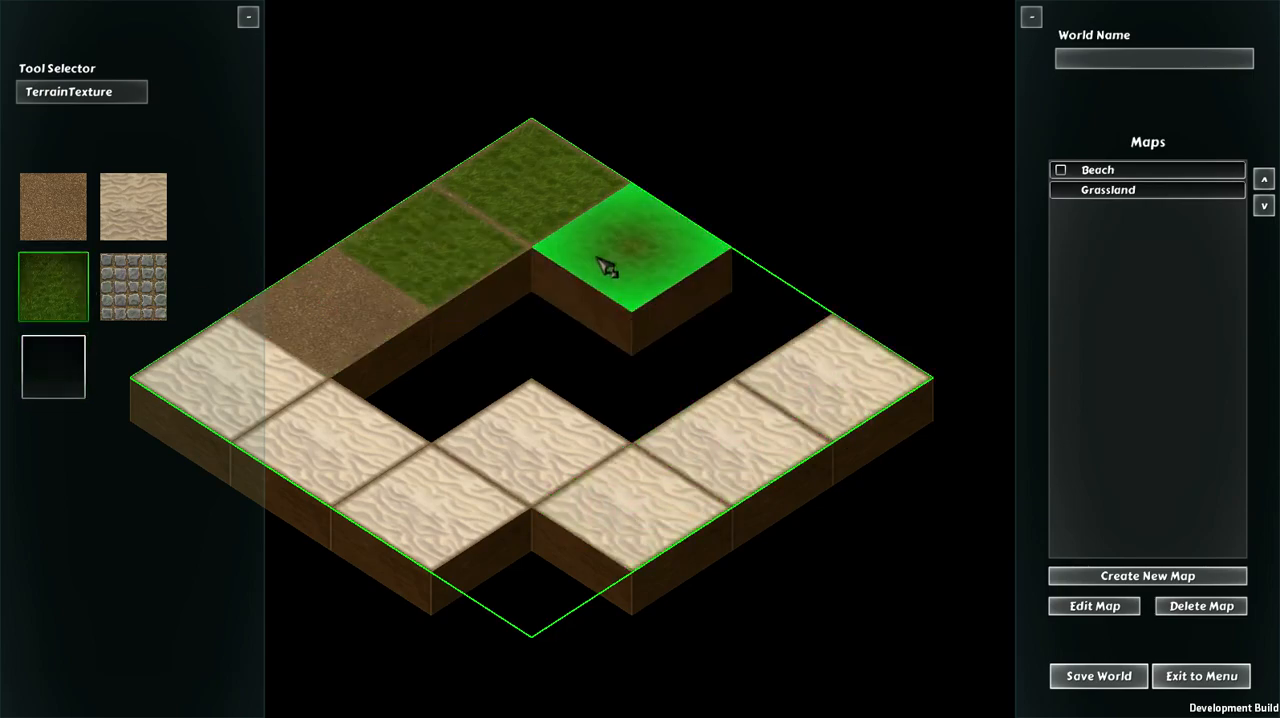
{"action": "left_click", "coordinate": [52, 206]}
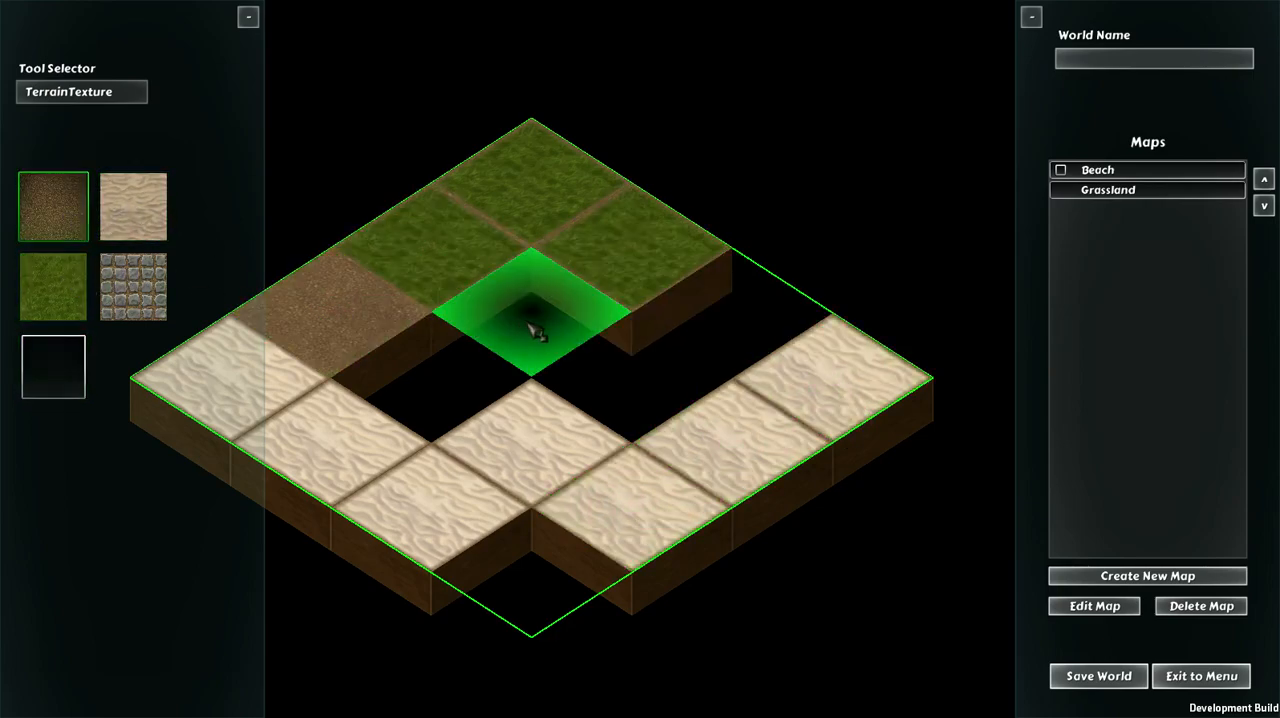
{"action": "left_click", "coordinate": [531, 323]}
{"action": "left_click", "coordinate": [707, 330]}
Step: Paint sand on the two remaining empty inner tiles in front of the dirt row
{"action": "left_click", "coordinate": [130, 206]}
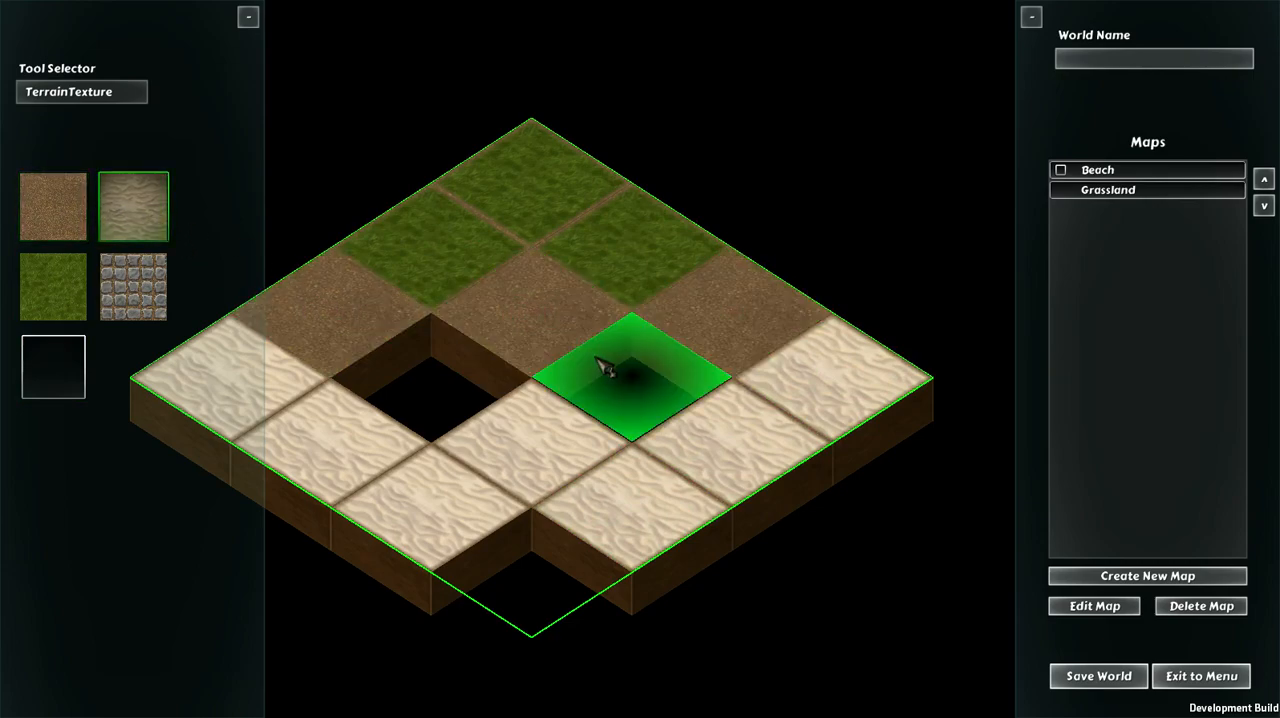
{"action": "left_click", "coordinate": [614, 380]}
{"action": "left_click", "coordinate": [467, 383]}
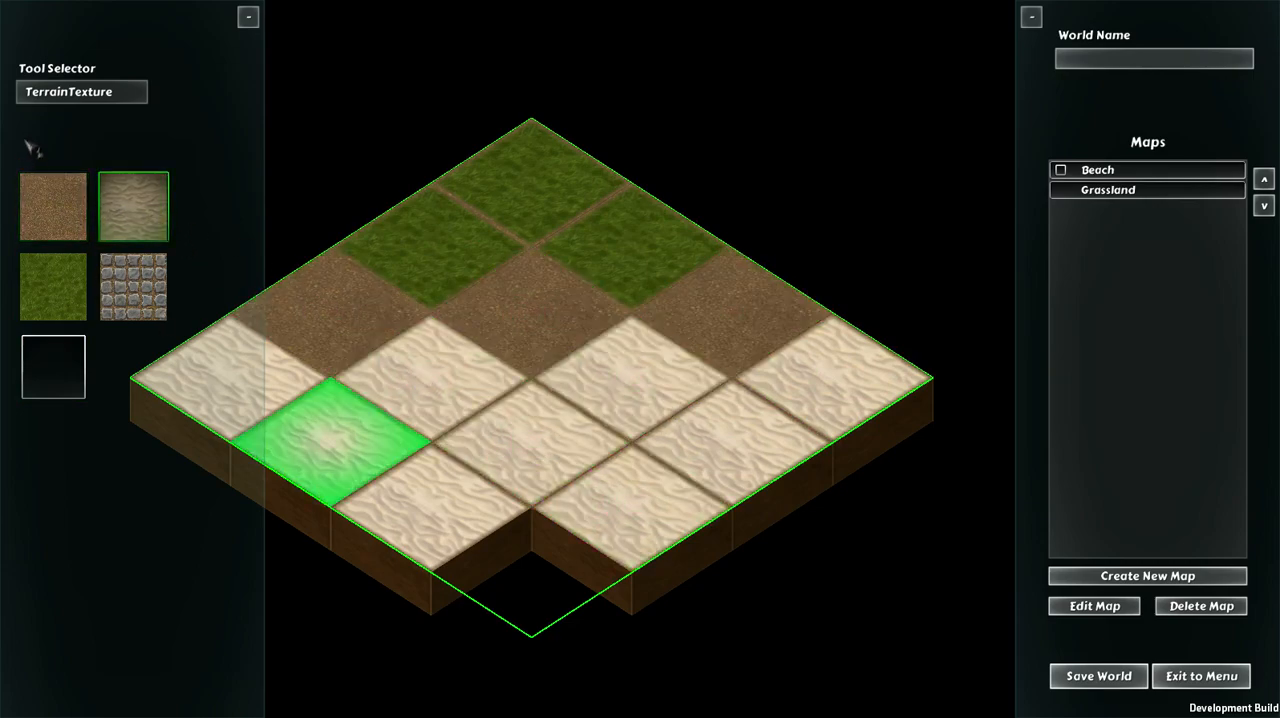
Step: Try to place a PalmTree resource spawner on the removed front corner tile
{"action": "left_click", "coordinate": [80, 96]}
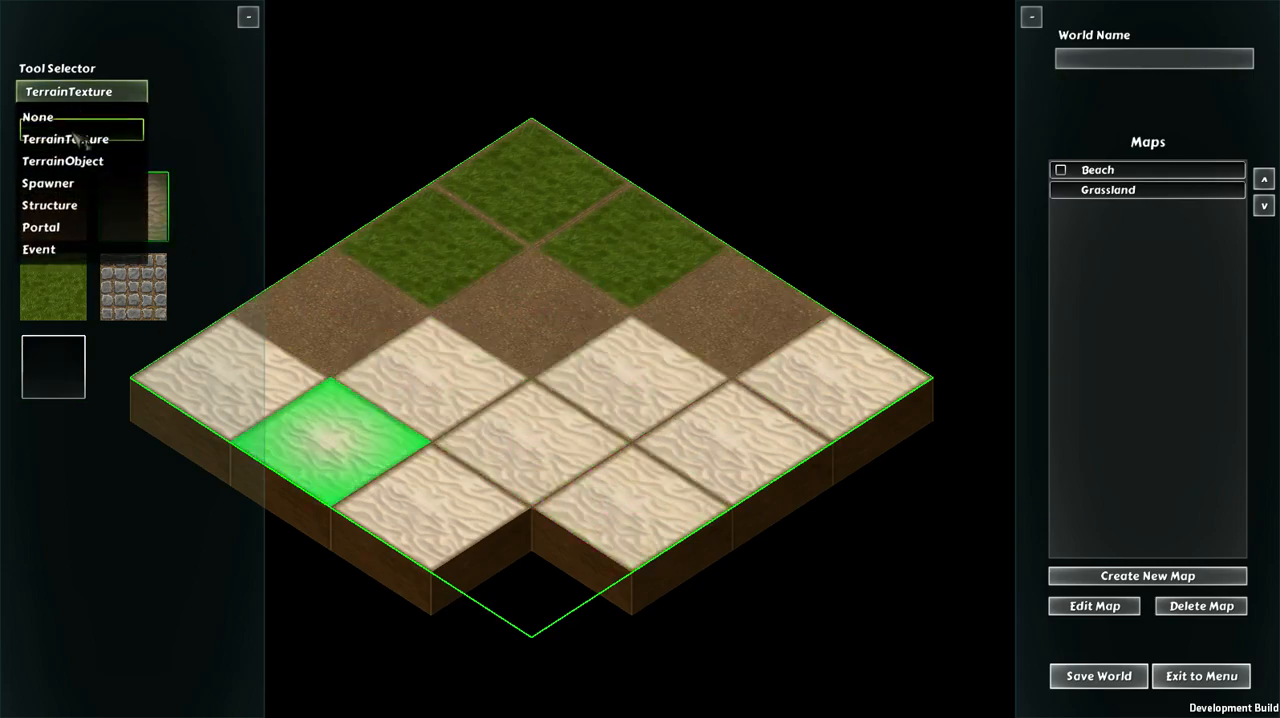
{"action": "left_click", "coordinate": [55, 183]}
{"action": "left_click", "coordinate": [550, 602]}
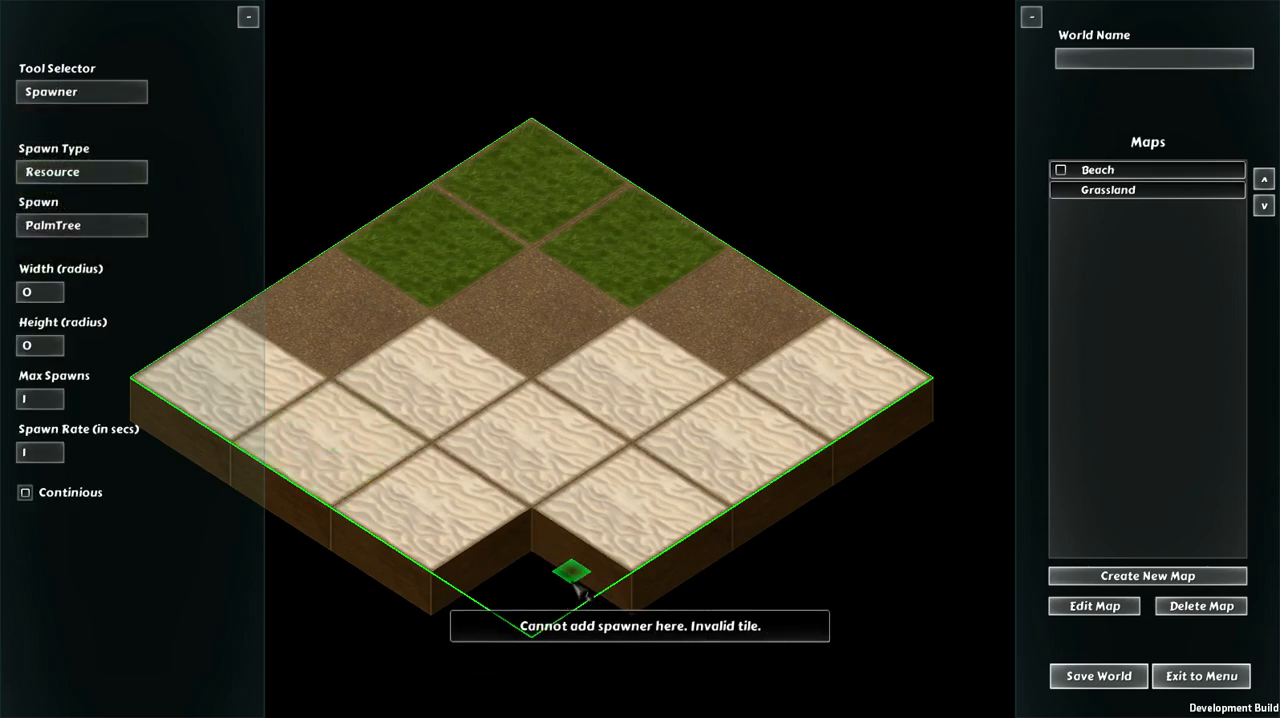
Step: Switch the editing tool from Spawner to TerrainObject
{"action": "left_click", "coordinate": [64, 98]}
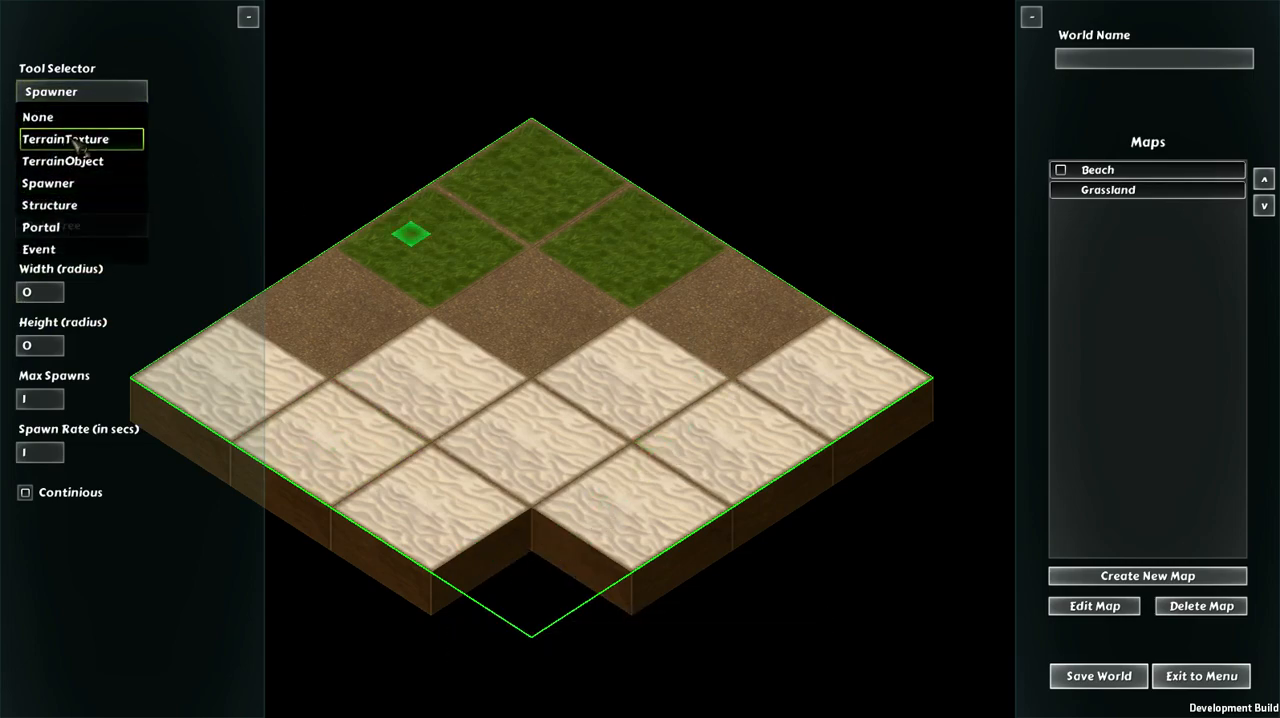
{"action": "left_click", "coordinate": [77, 141]}
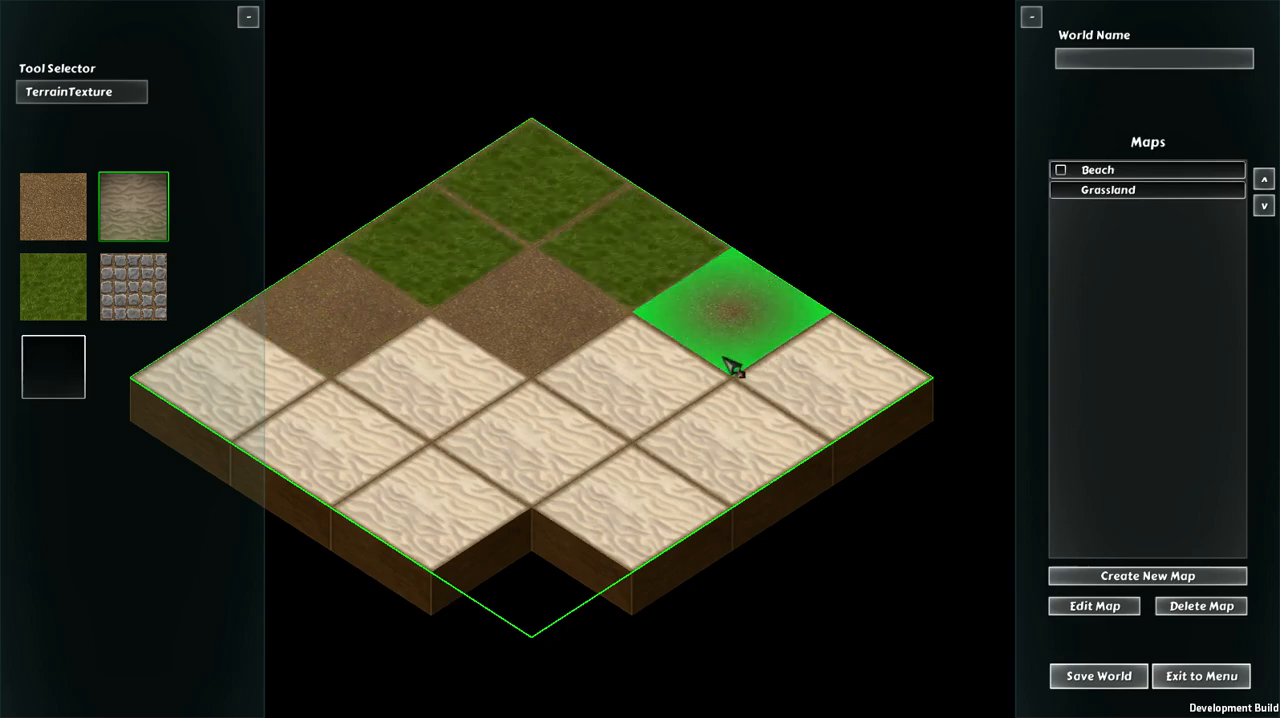
{"action": "left_click", "coordinate": [130, 93]}
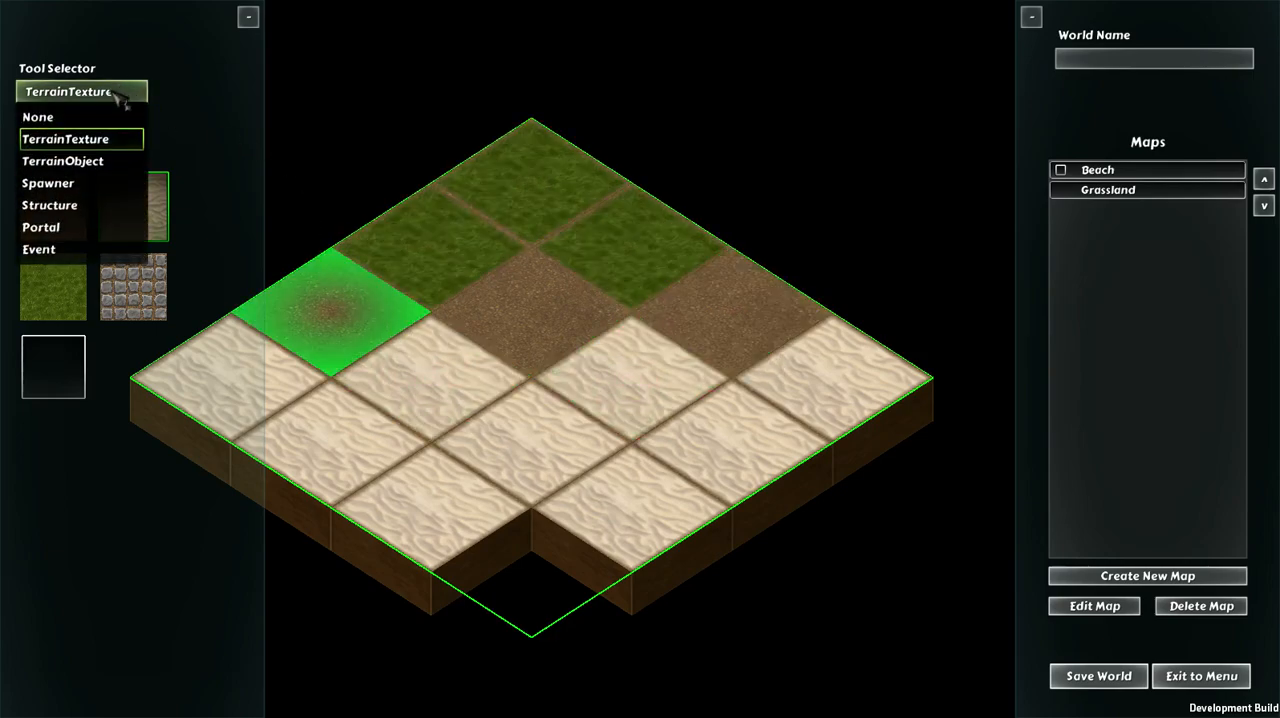
{"action": "left_click", "coordinate": [75, 161]}
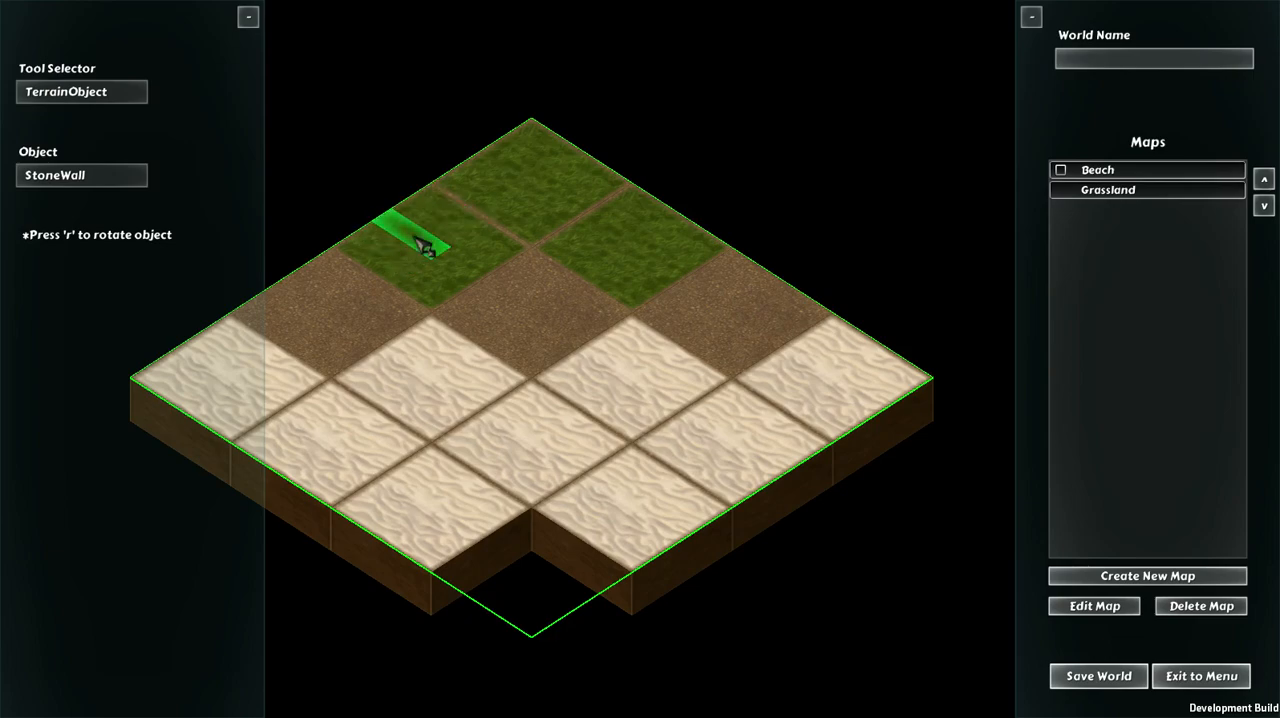
Step: Place five connected StoneWall segments in a zigzag from the left dirt tile to the middle dirt tile, rotating them at the corners
{"action": "left_click", "coordinate": [337, 292]}
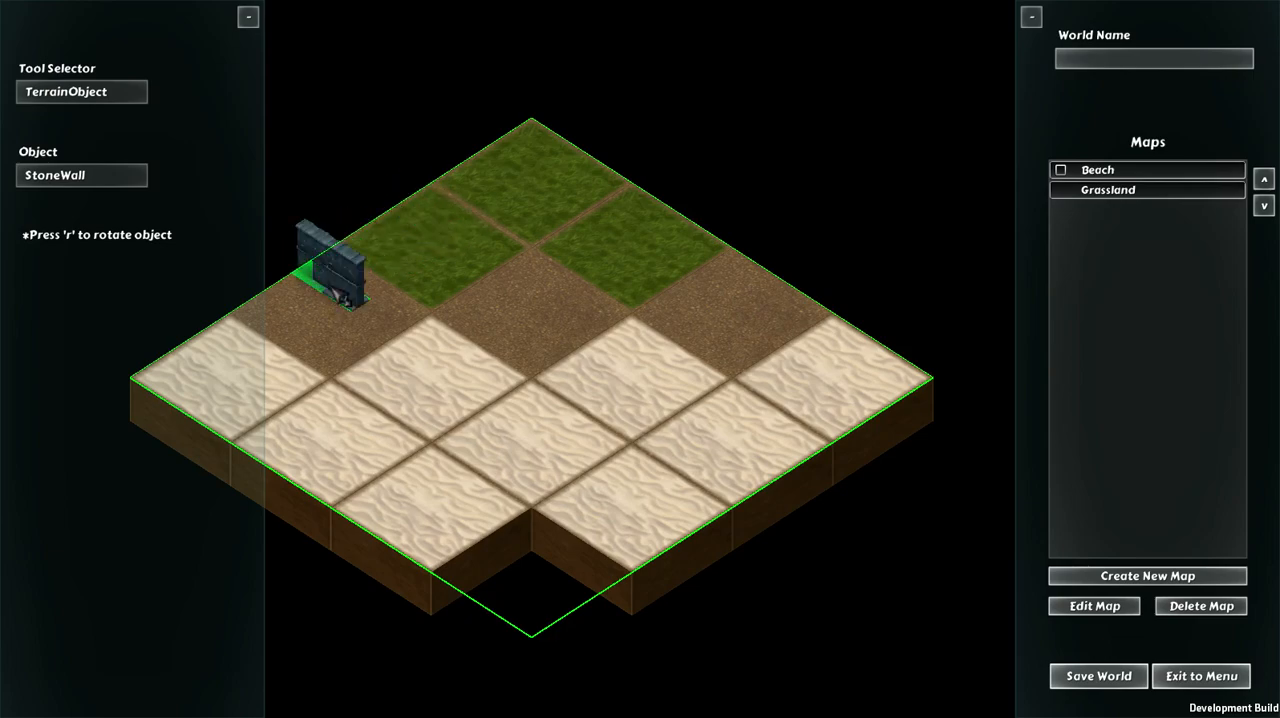
{"action": "left_click", "coordinate": [392, 329]}
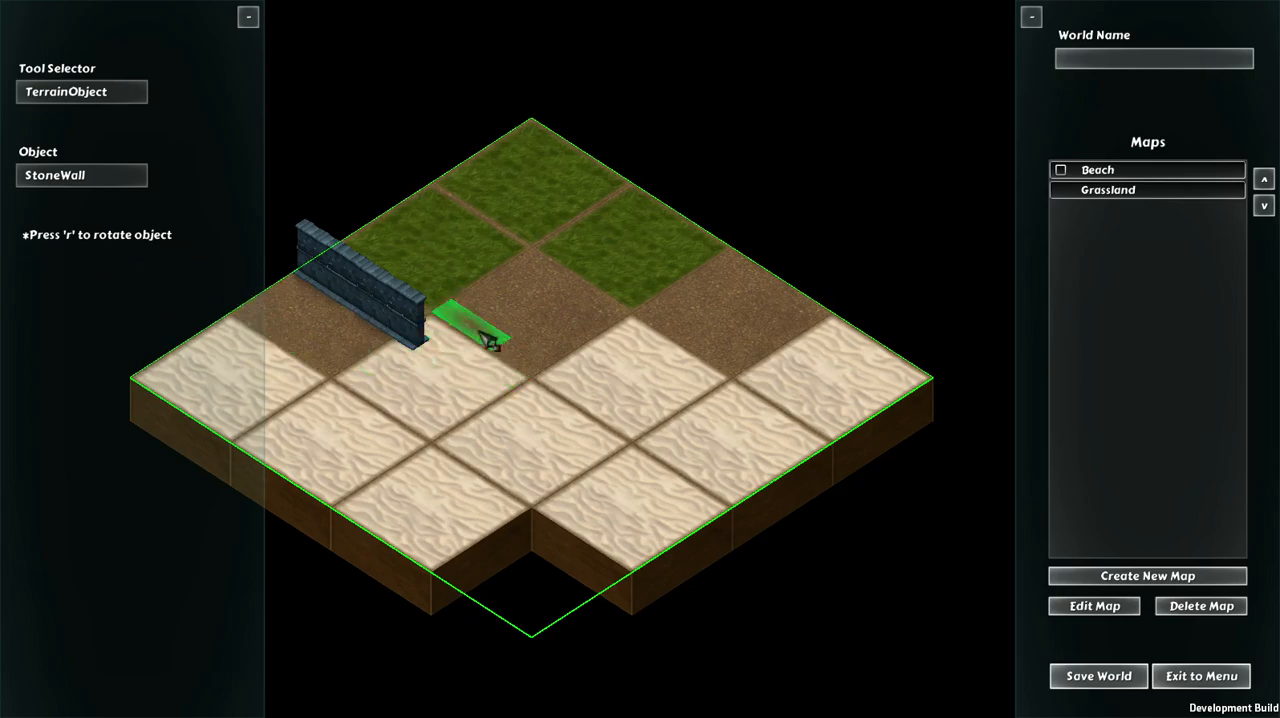
{"action": "left_click", "coordinate": [443, 340]}
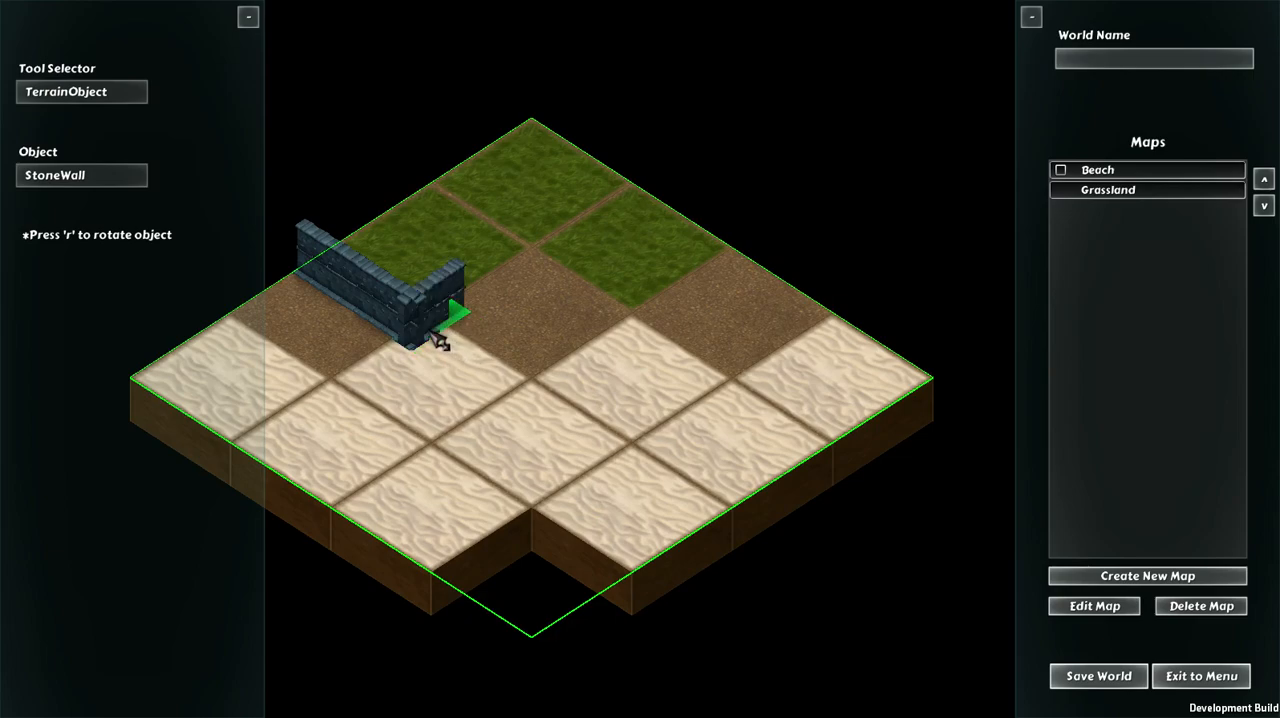
{"action": "left_click", "coordinate": [492, 296]}
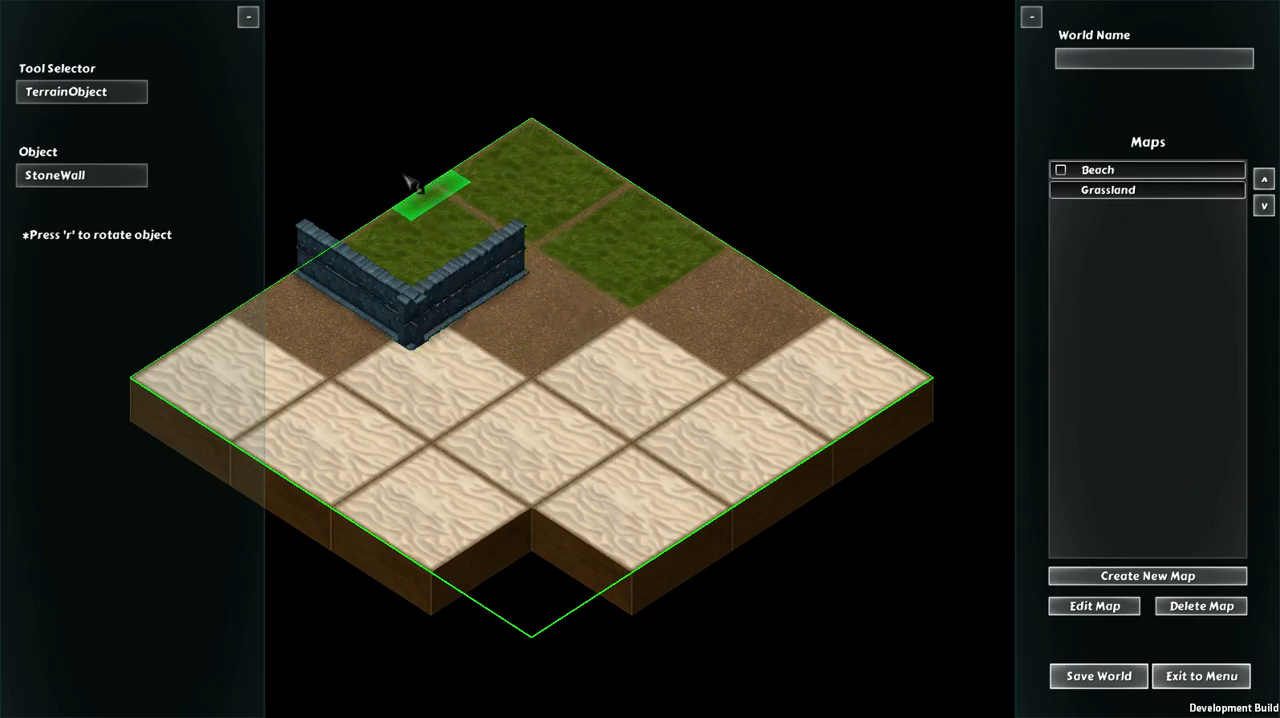
{"action": "key", "text": "r"}
{"action": "left_click", "coordinate": [529, 300]}
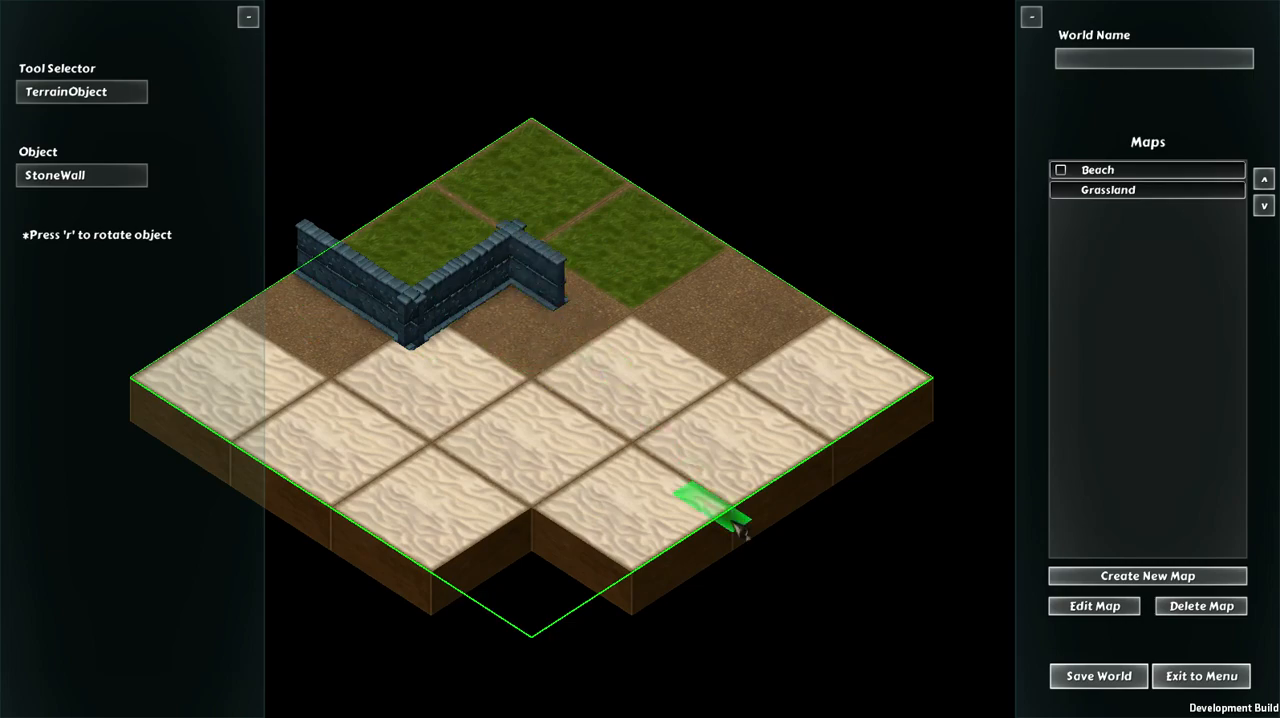
Step: Remove all five StoneWall segments from the dirt row, one by one
{"action": "right_click", "coordinate": [527, 287]}
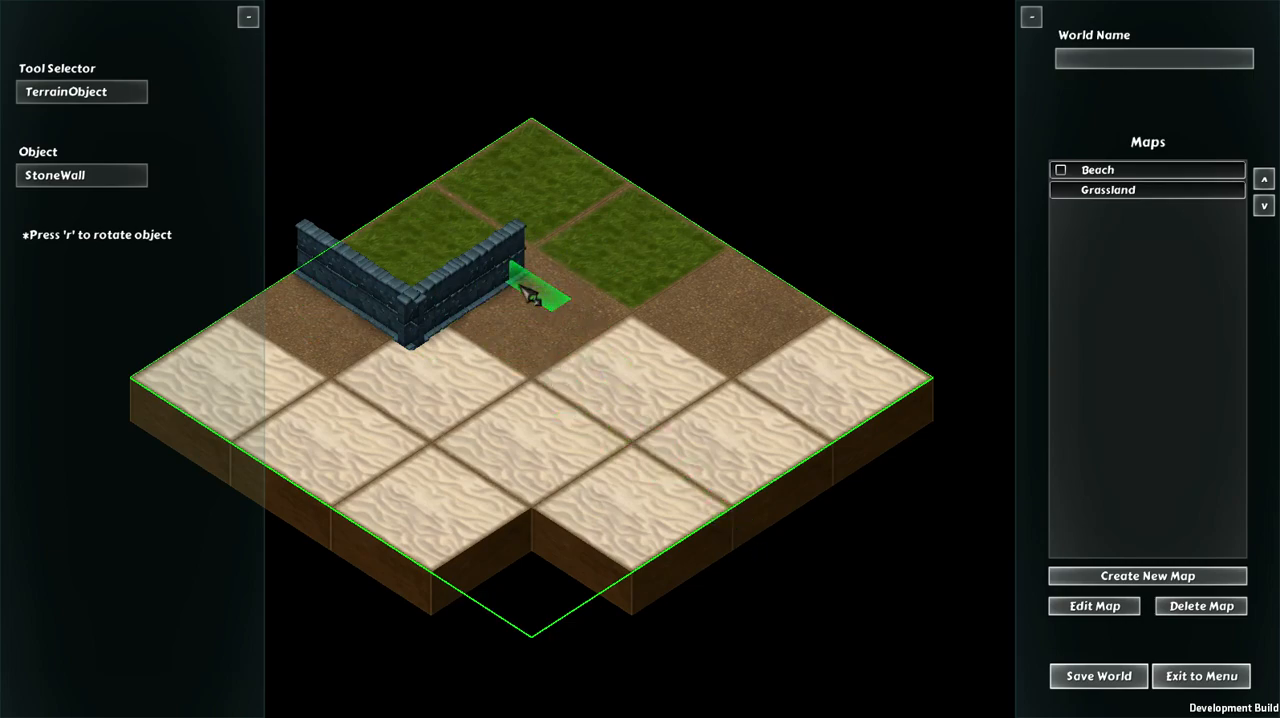
{"action": "right_click", "coordinate": [500, 287]}
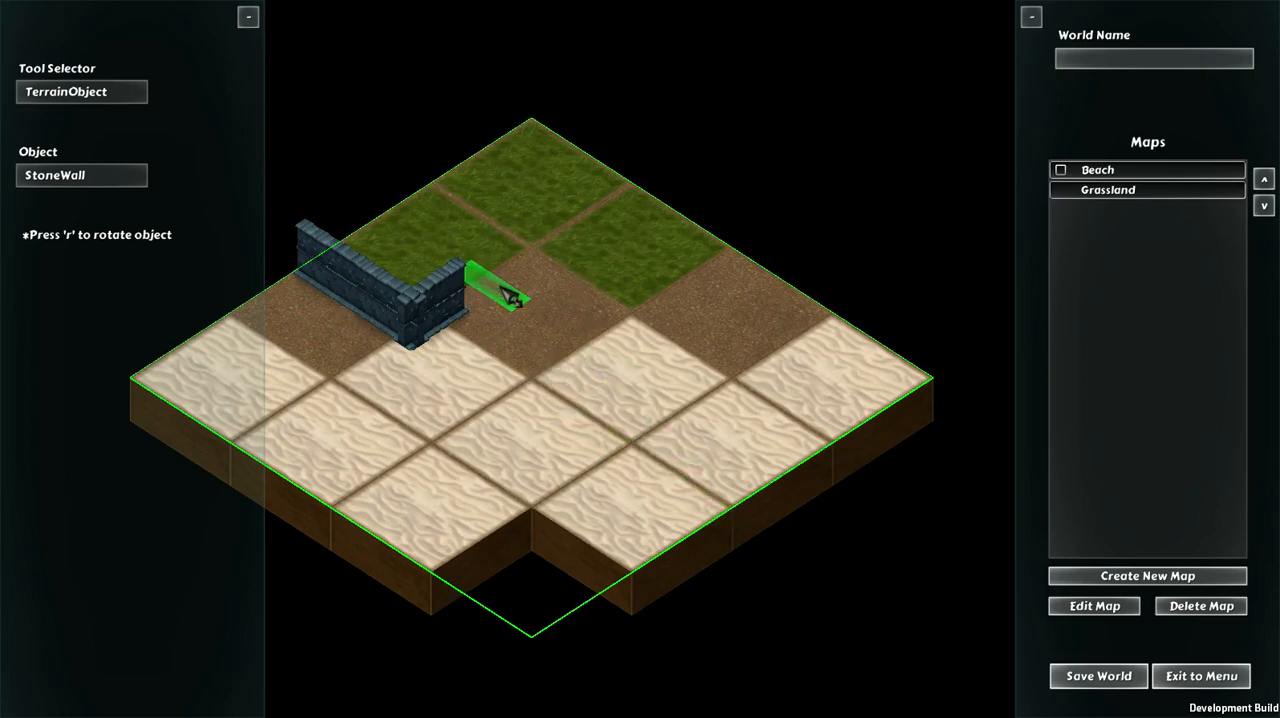
{"action": "right_click", "coordinate": [447, 334]}
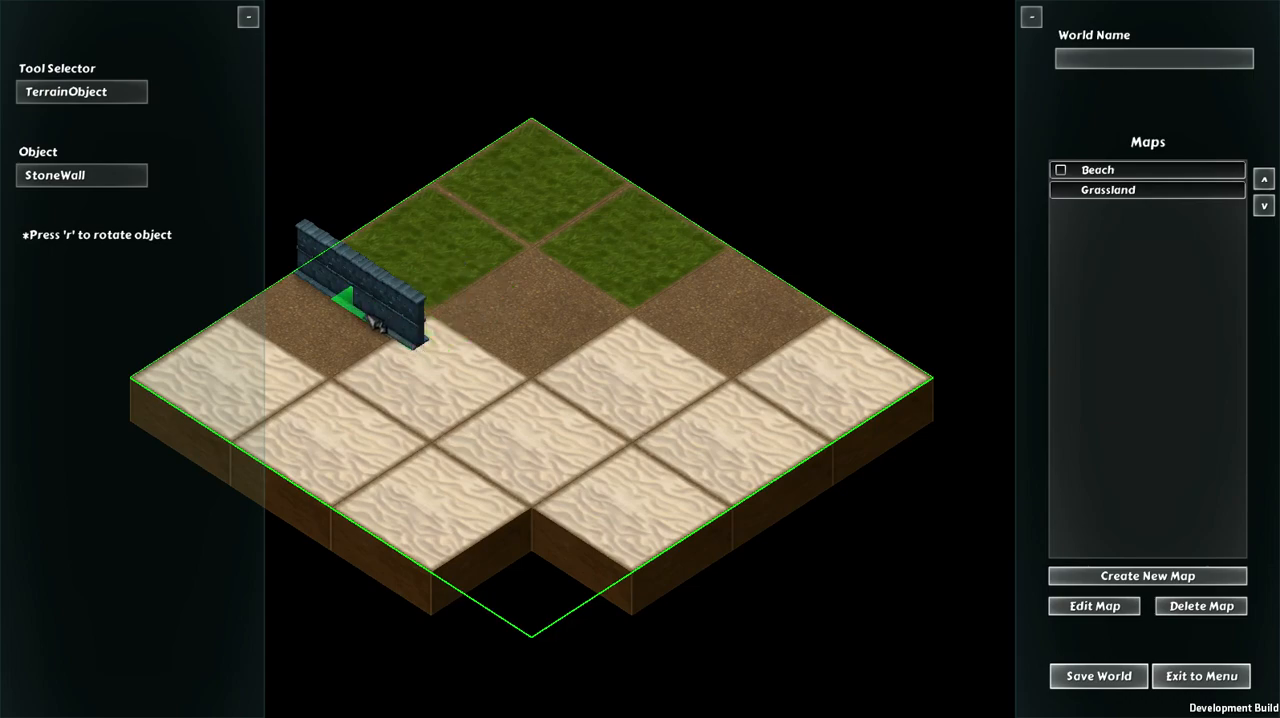
{"action": "right_click", "coordinate": [398, 332]}
{"action": "right_click", "coordinate": [345, 295]}
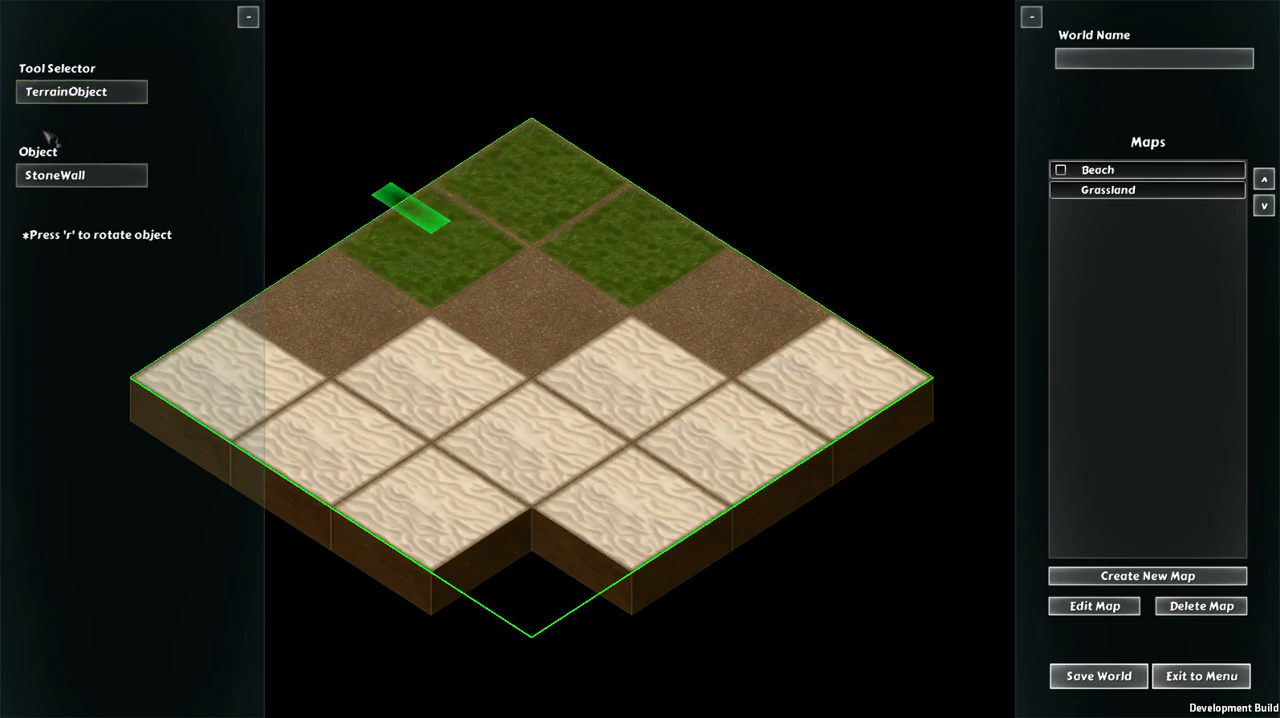
Step: Place two StoneWall segments at right angles to each other on each side of the rear corner grass tile
{"action": "left_click", "coordinate": [452, 209]}
{"action": "key", "text": "r"}
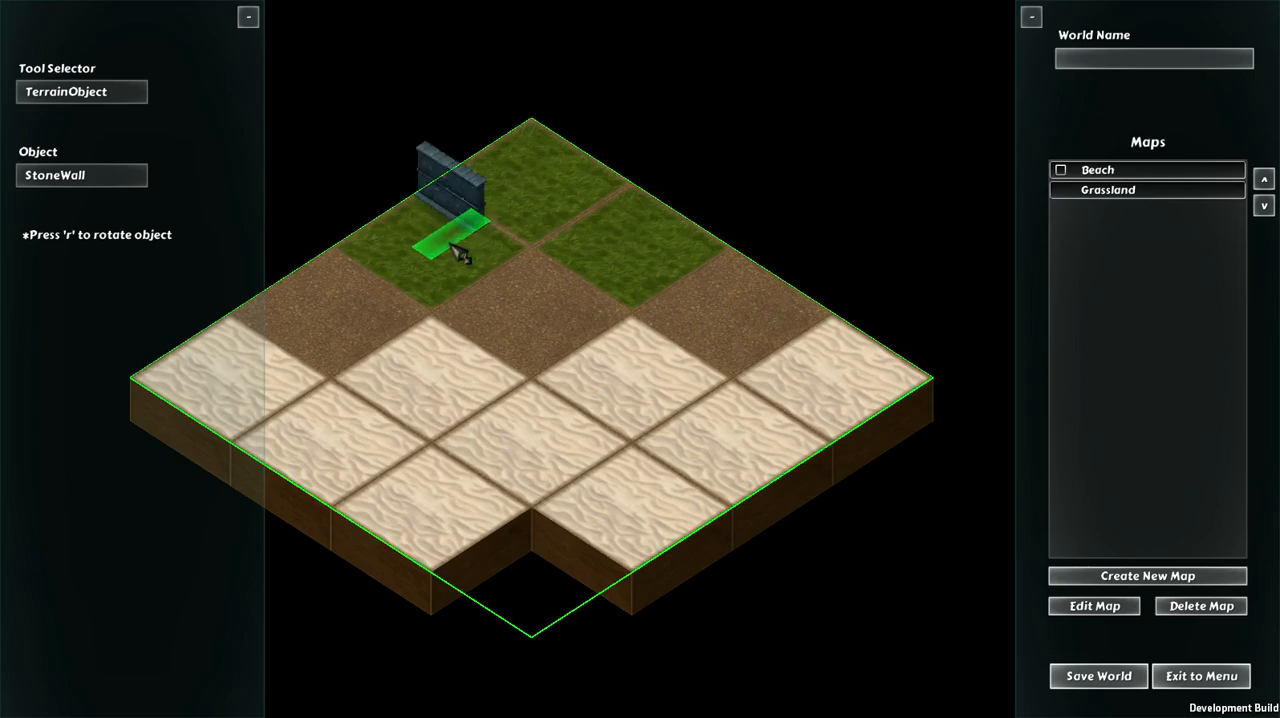
{"action": "left_click", "coordinate": [453, 244]}
{"action": "left_click", "coordinate": [618, 220]}
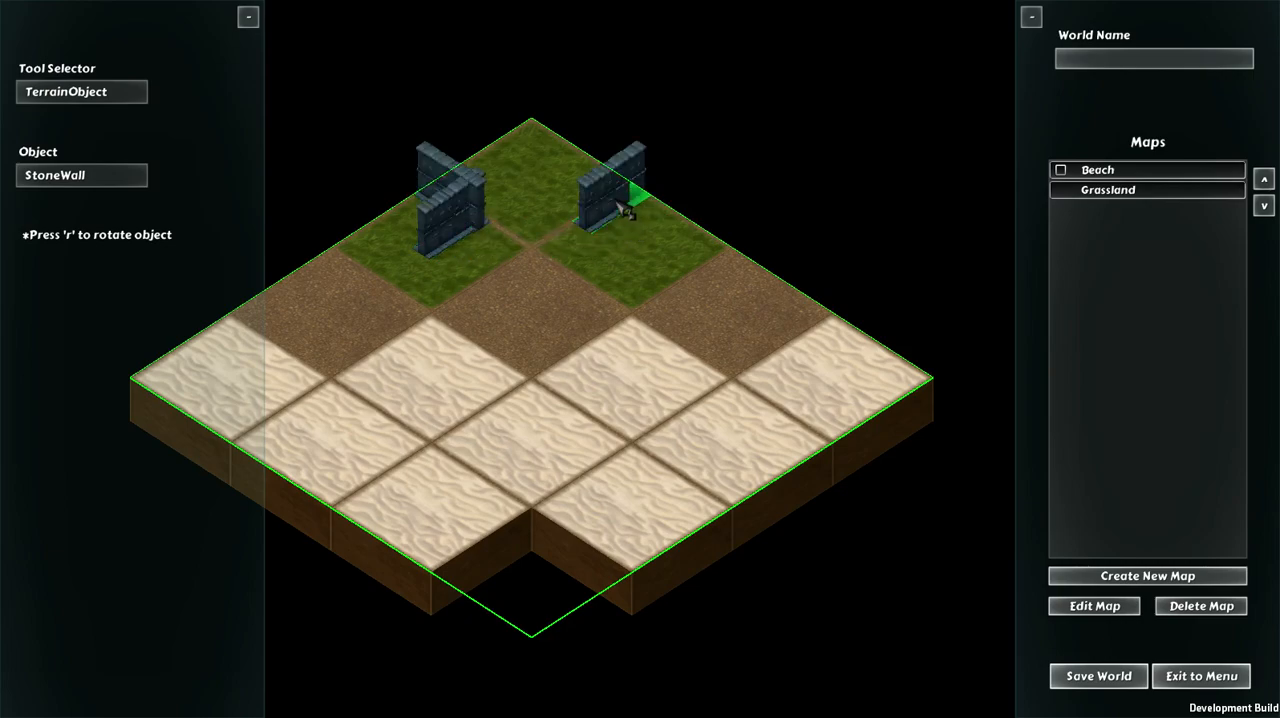
{"action": "key", "text": "r"}
{"action": "left_click", "coordinate": [617, 237]}
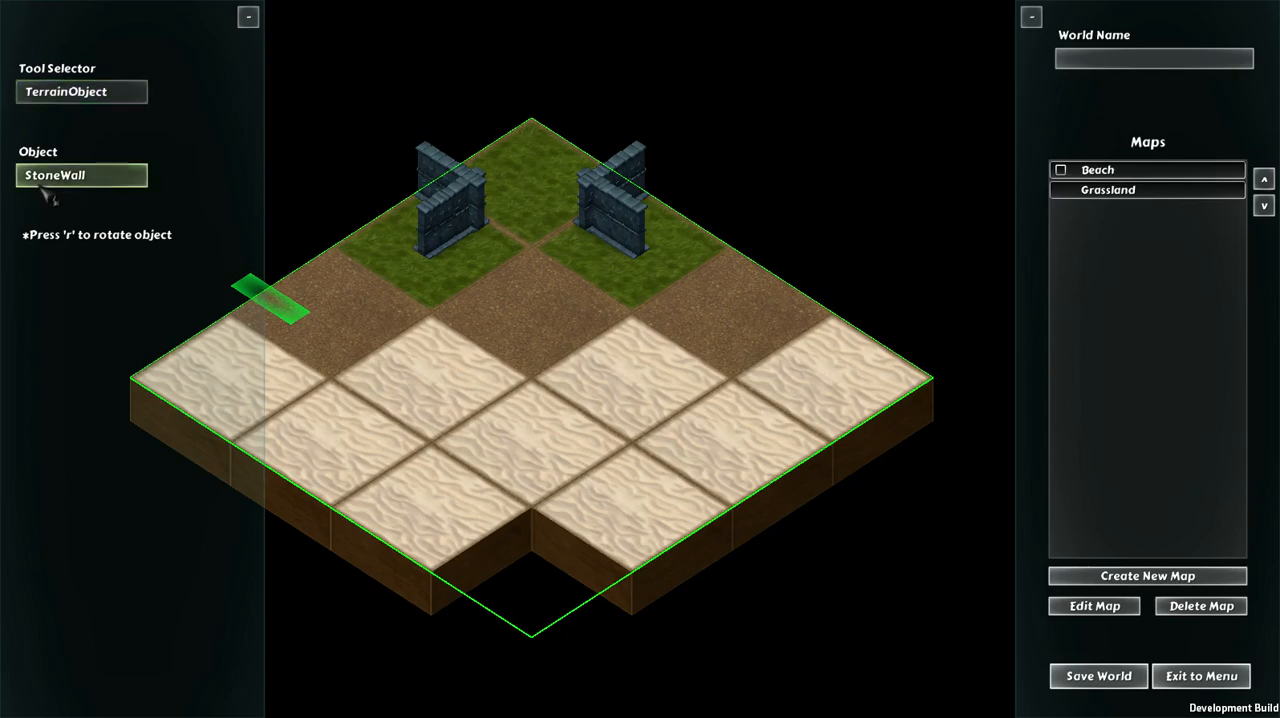
Step: Set up a PalmTree resource spawner with width and height radius 3, max spawns 3 and a spawn rate of 5 seconds
{"action": "left_click", "coordinate": [70, 92]}
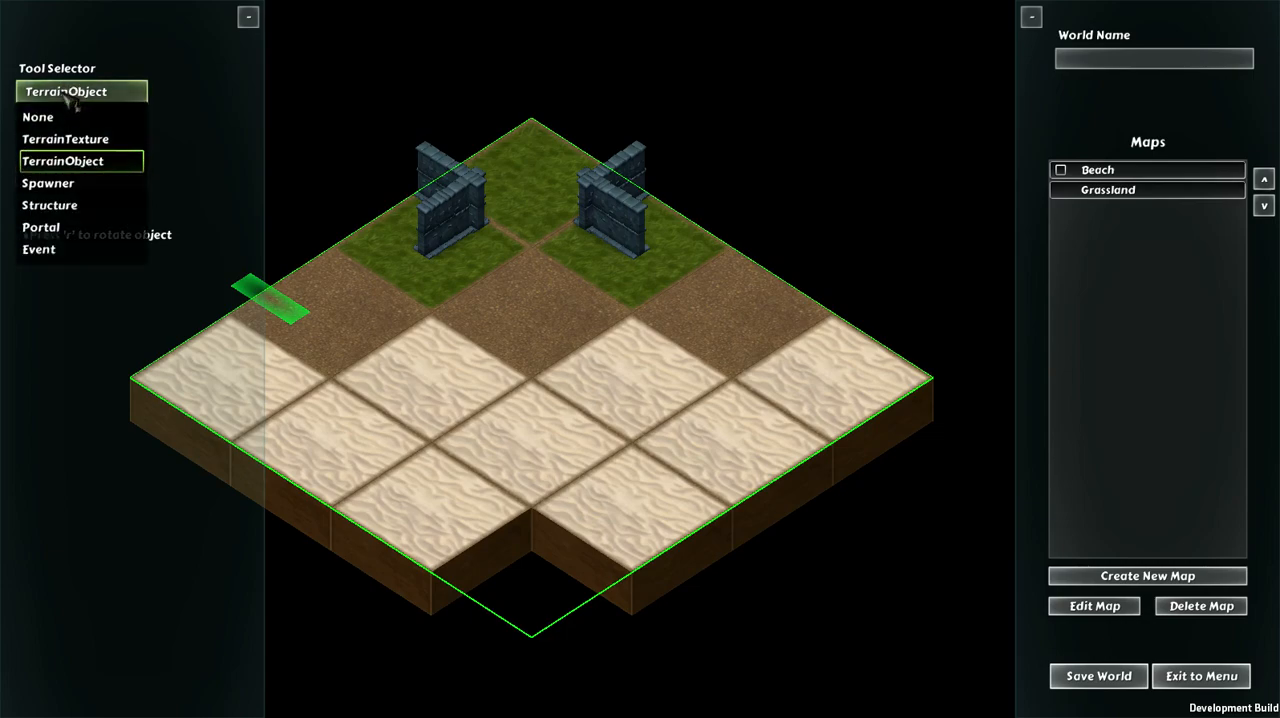
{"action": "left_click", "coordinate": [50, 184]}
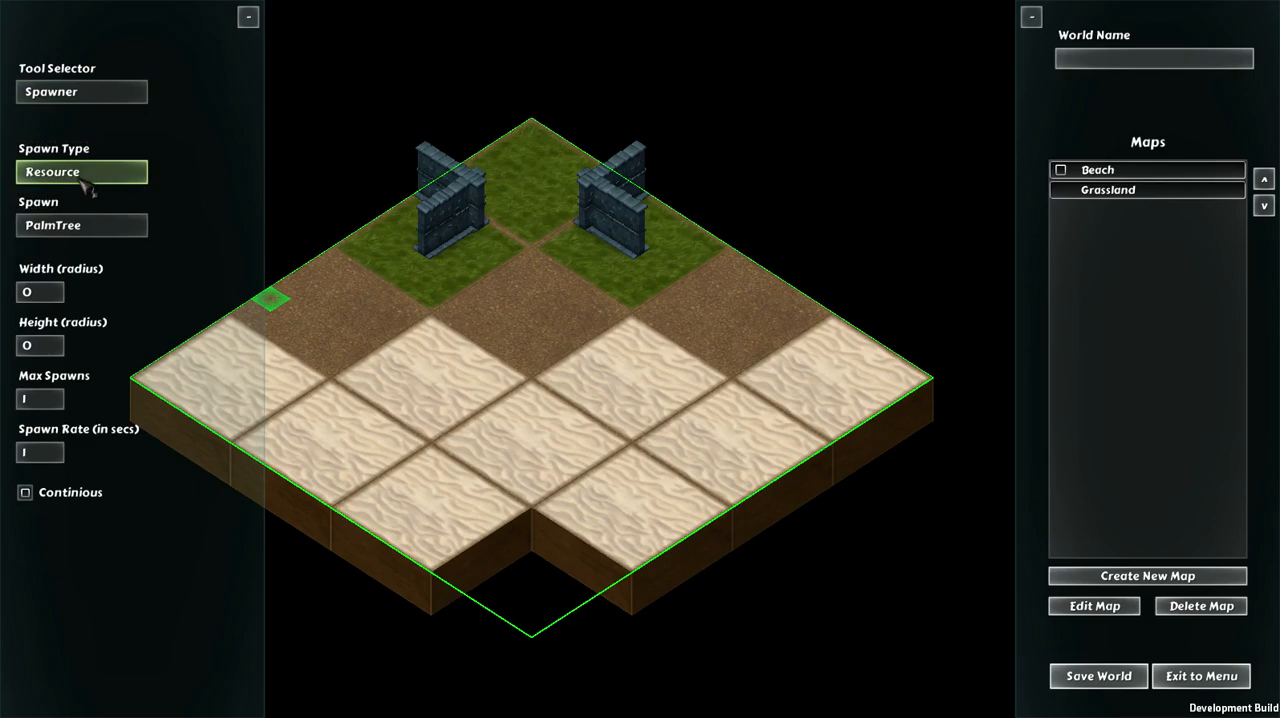
{"action": "left_click", "coordinate": [82, 172]}
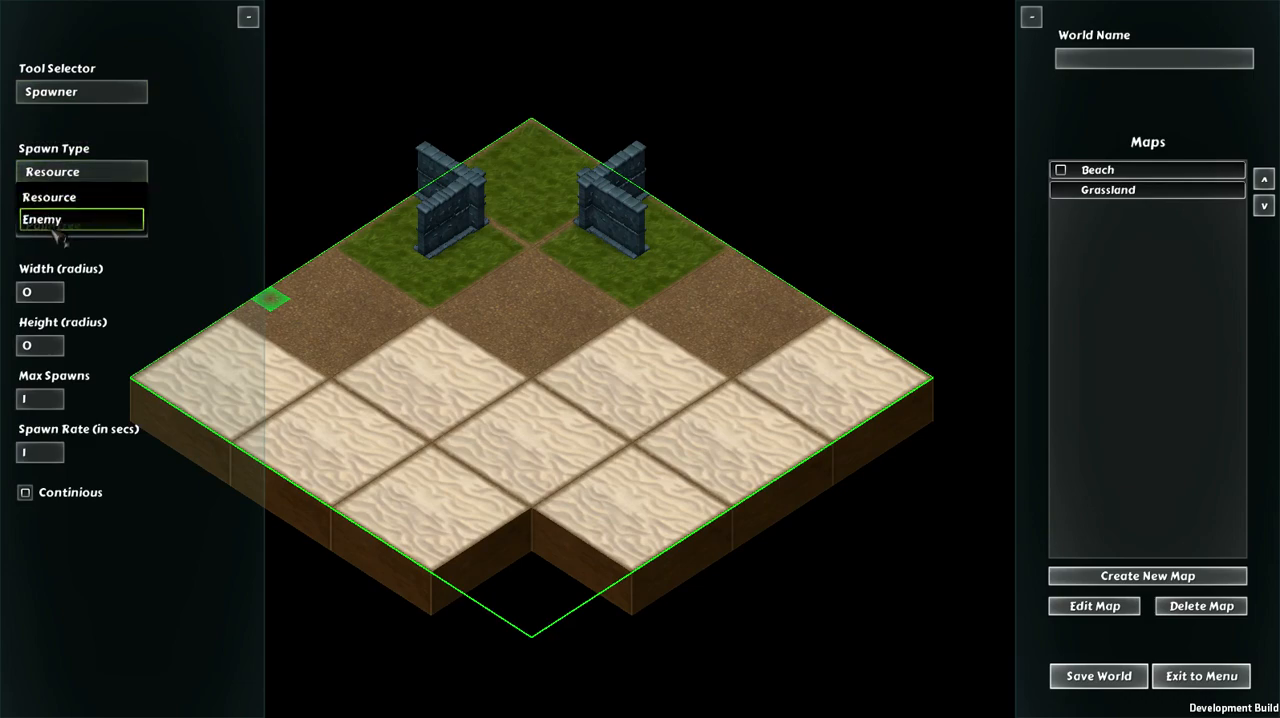
{"action": "left_click", "coordinate": [64, 198]}
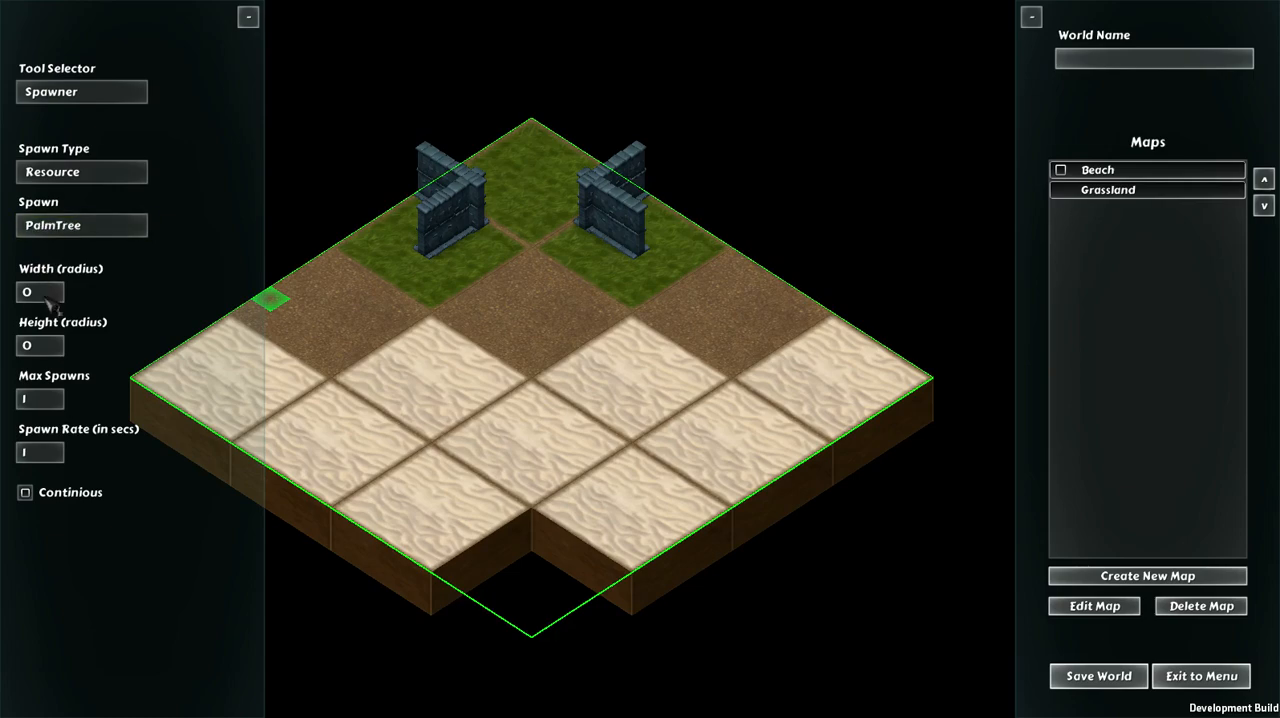
{"action": "type", "text": "3"}
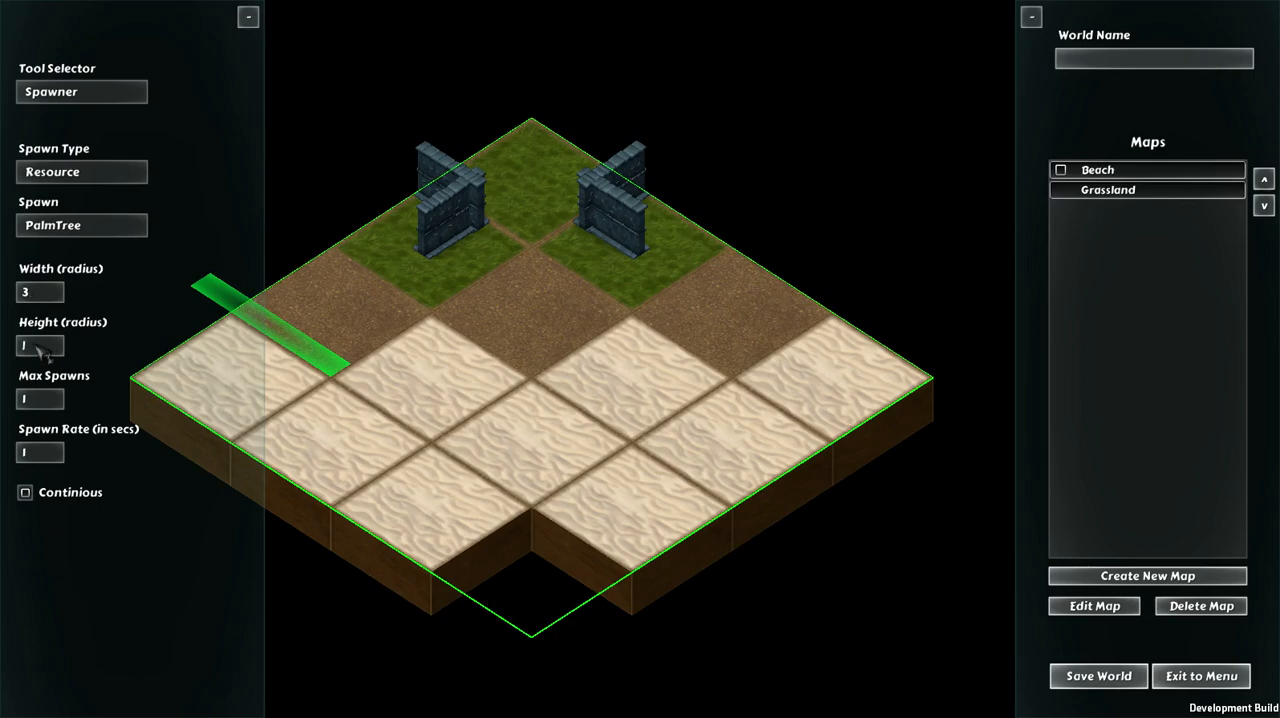
{"action": "type", "text": "3"}
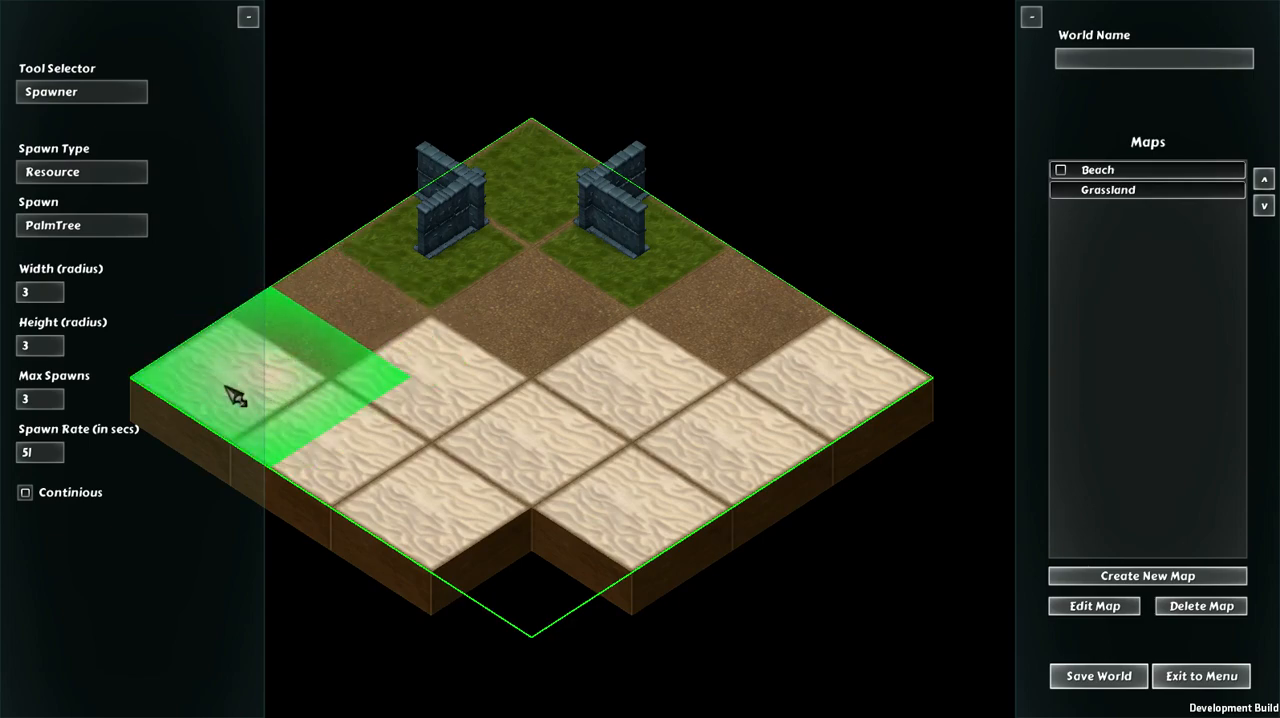
Step: Place one PalmTree spawner area over the sand at the map's left corner and another at its right corner
{"action": "left_click", "coordinate": [25, 493]}
{"action": "left_click", "coordinate": [28, 494]}
{"action": "left_click", "coordinate": [288, 390]}
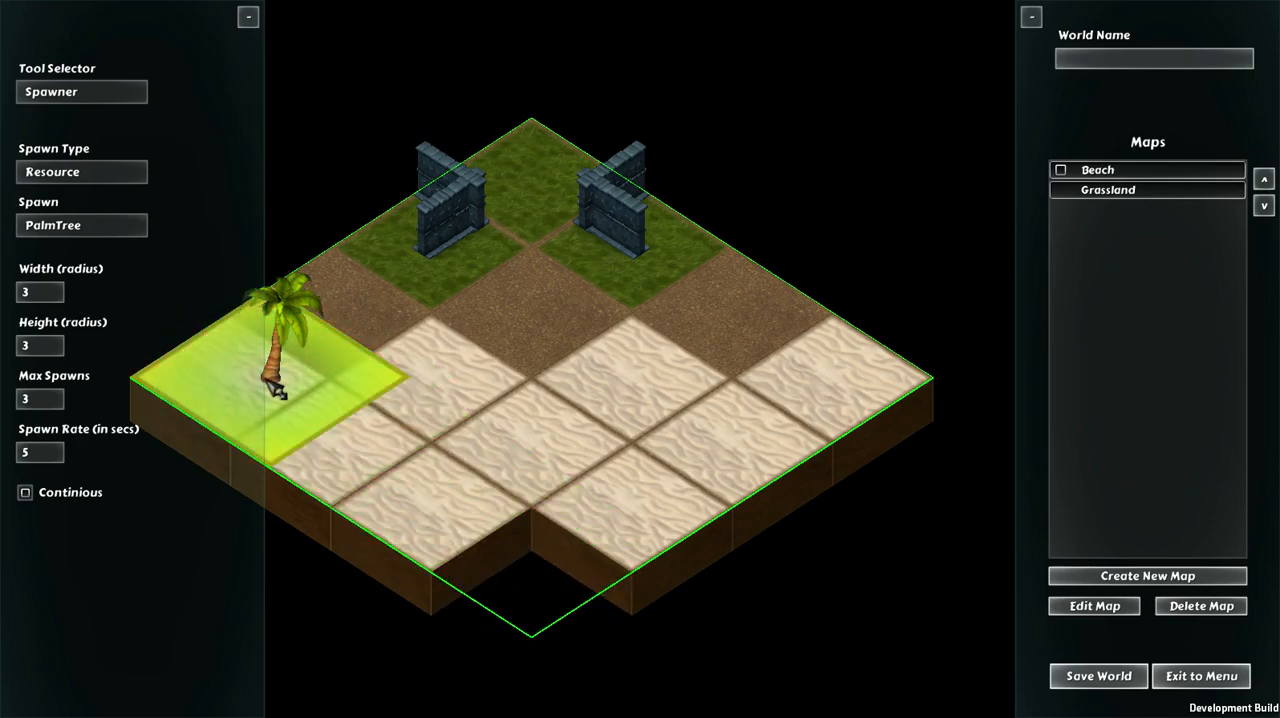
{"action": "left_click", "coordinate": [38, 499]}
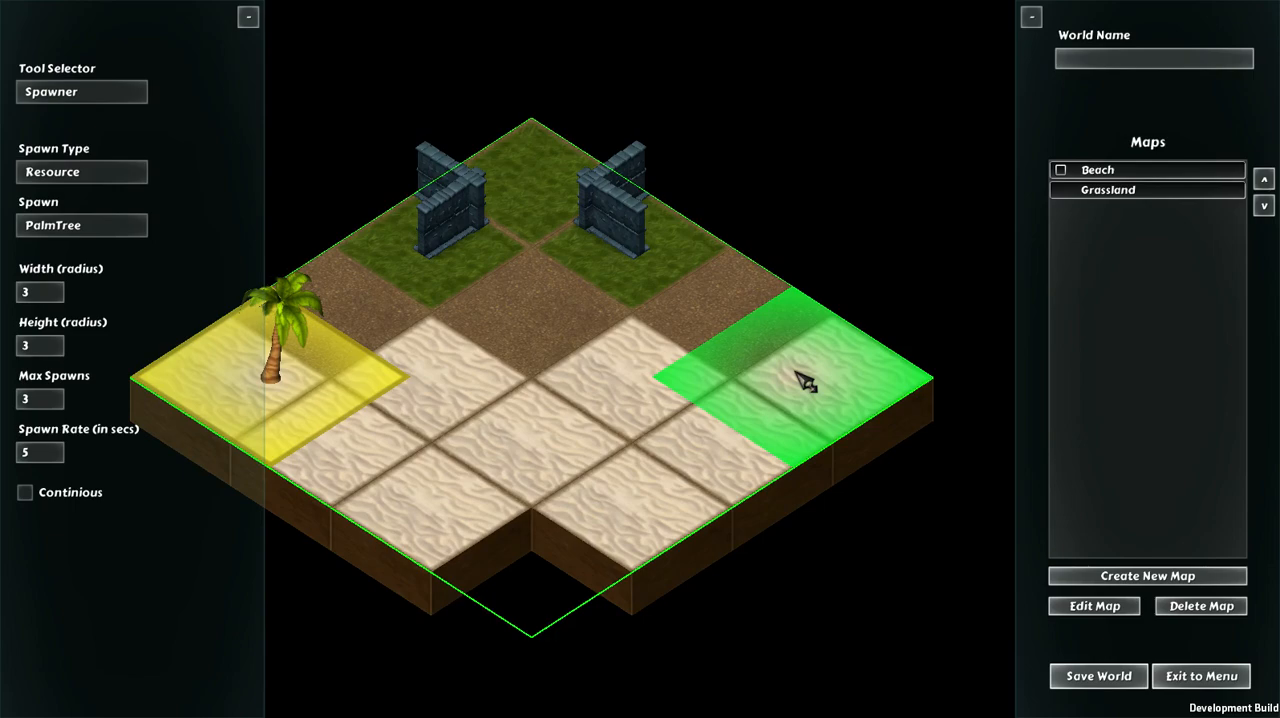
{"action": "left_click", "coordinate": [25, 492]}
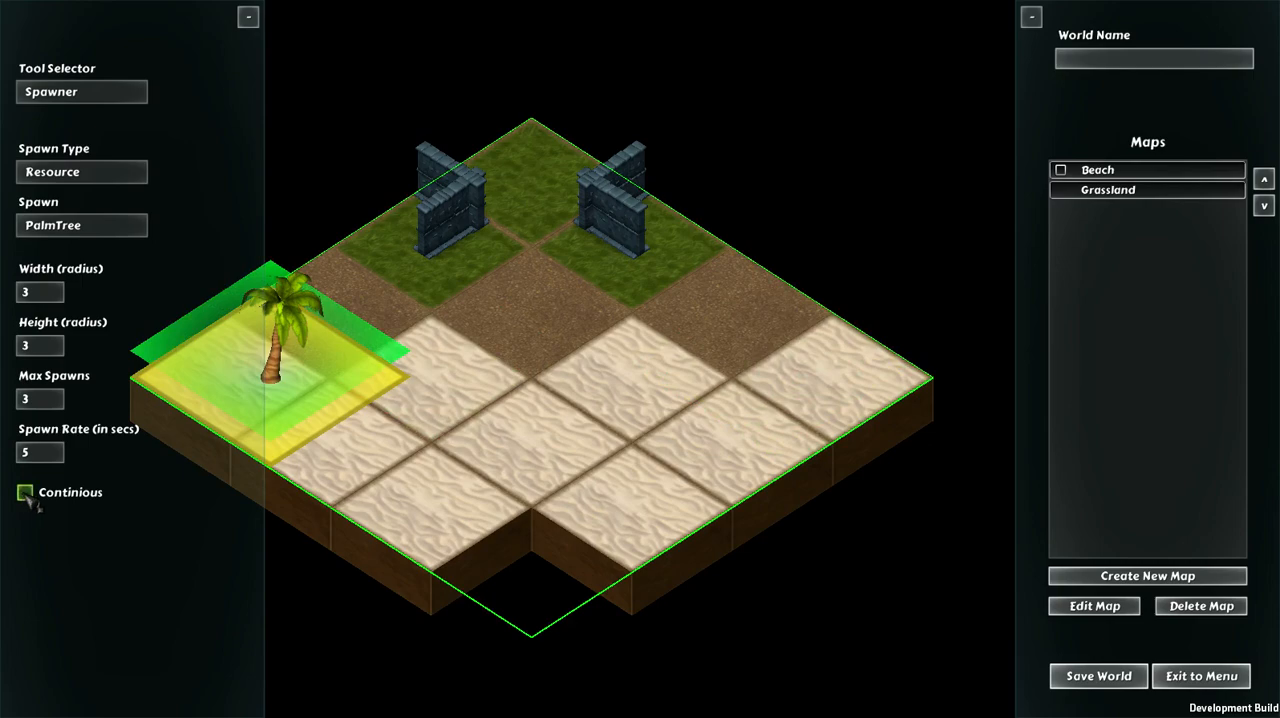
{"action": "left_click", "coordinate": [822, 392]}
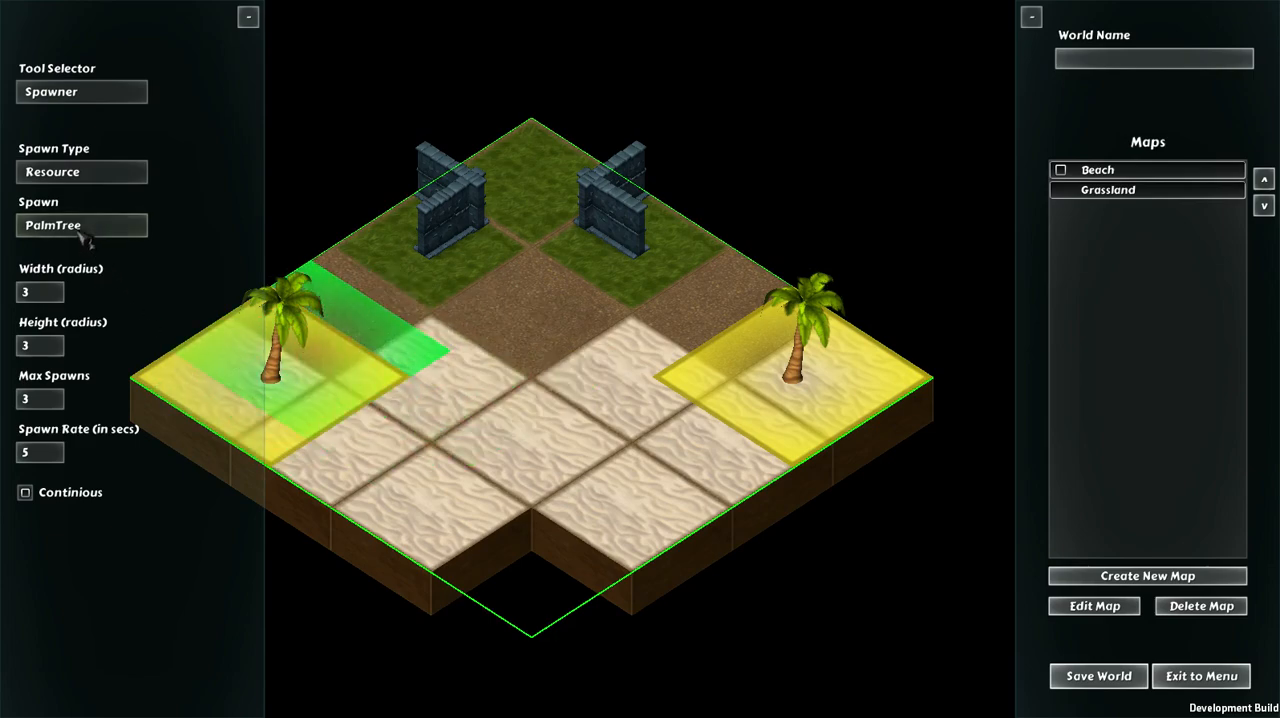
Step: Place a Dummy enemy spawner with width and height radius 2 and max spawns 2 between the left PalmTree area and the dirt
{"action": "left_click", "coordinate": [80, 185]}
{"action": "left_click", "coordinate": [78, 214]}
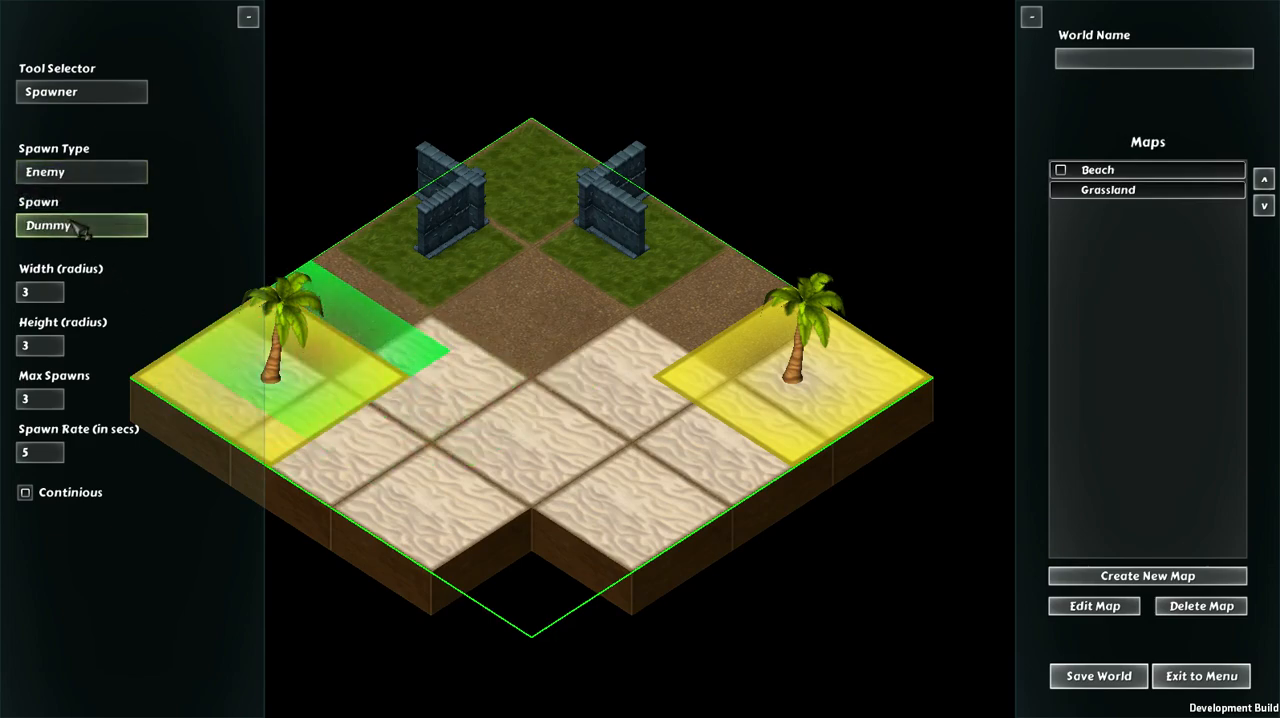
{"action": "left_click", "coordinate": [78, 227]}
{"action": "left_click", "coordinate": [66, 251]}
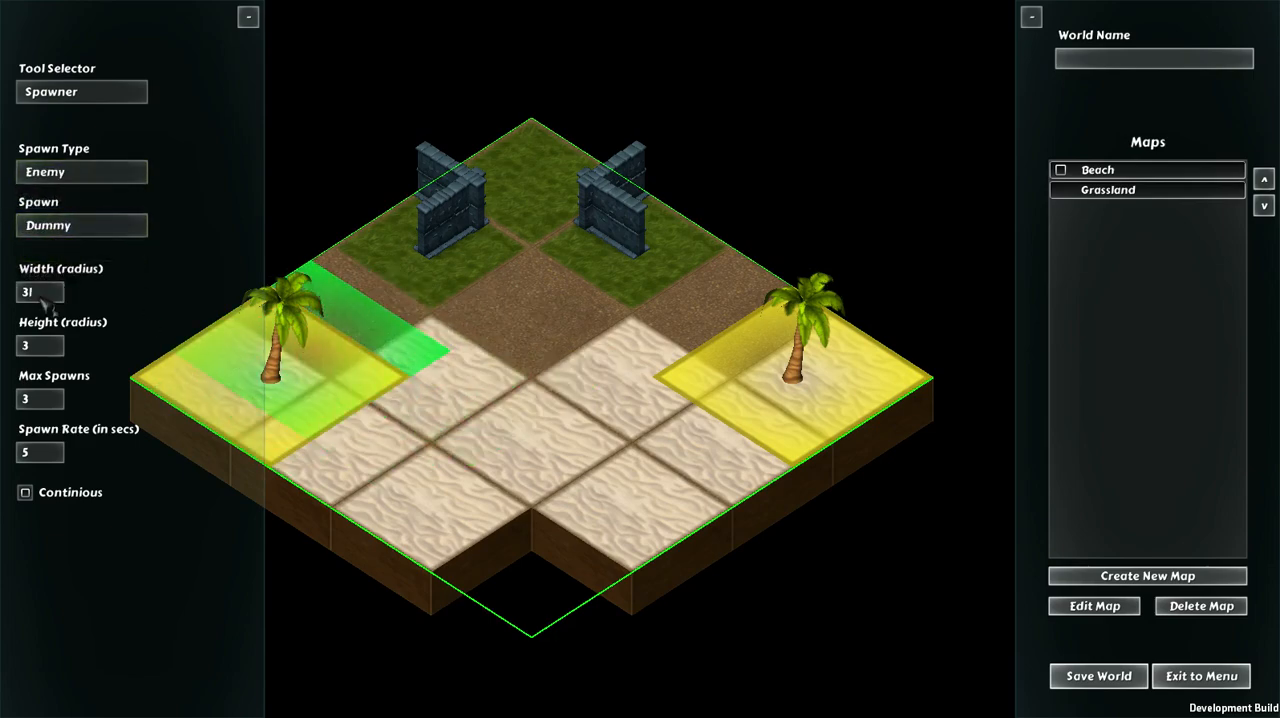
{"action": "type", "text": "2"}
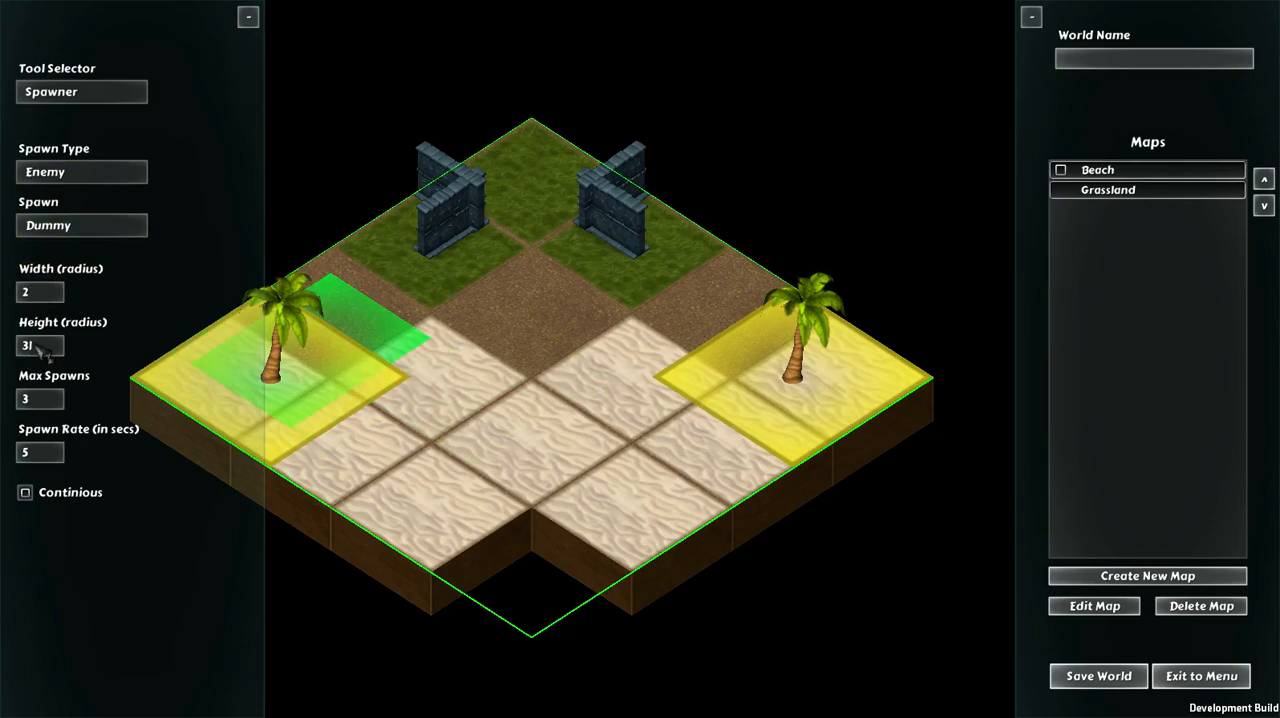
{"action": "key", "text": "BackSpace"}
{"action": "type", "text": "2"}
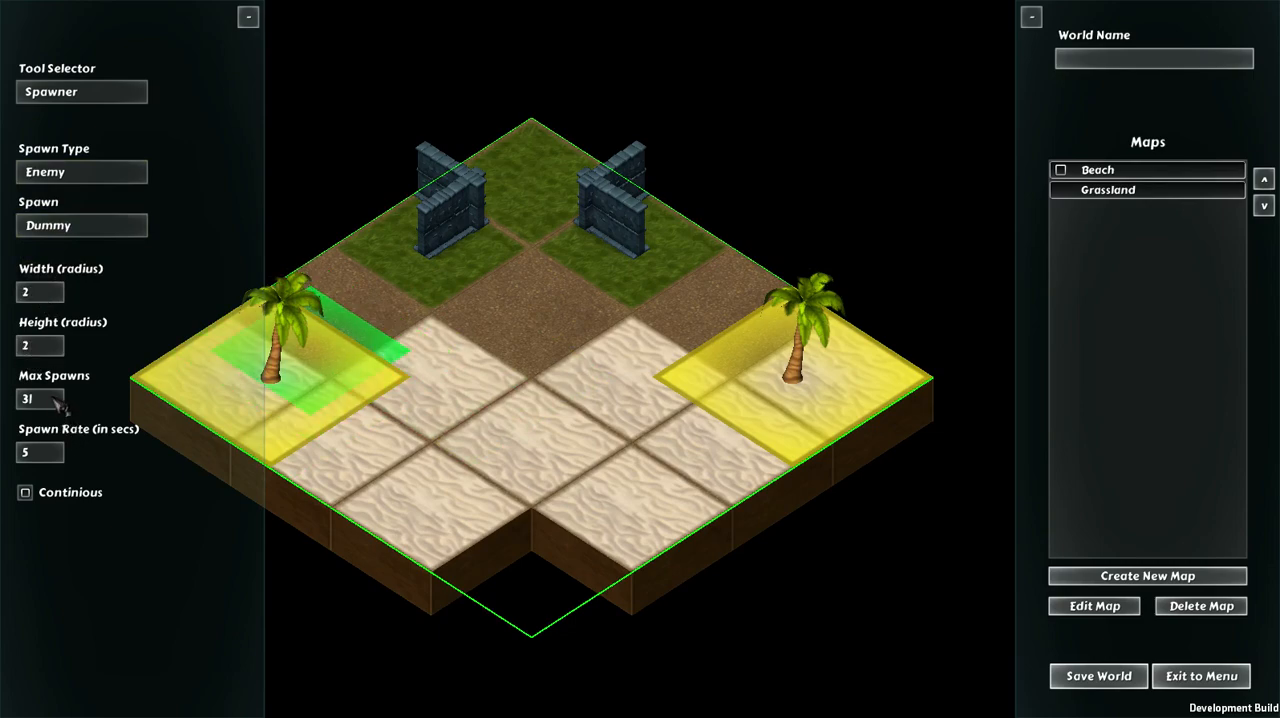
{"action": "left_click", "coordinate": [420, 315]}
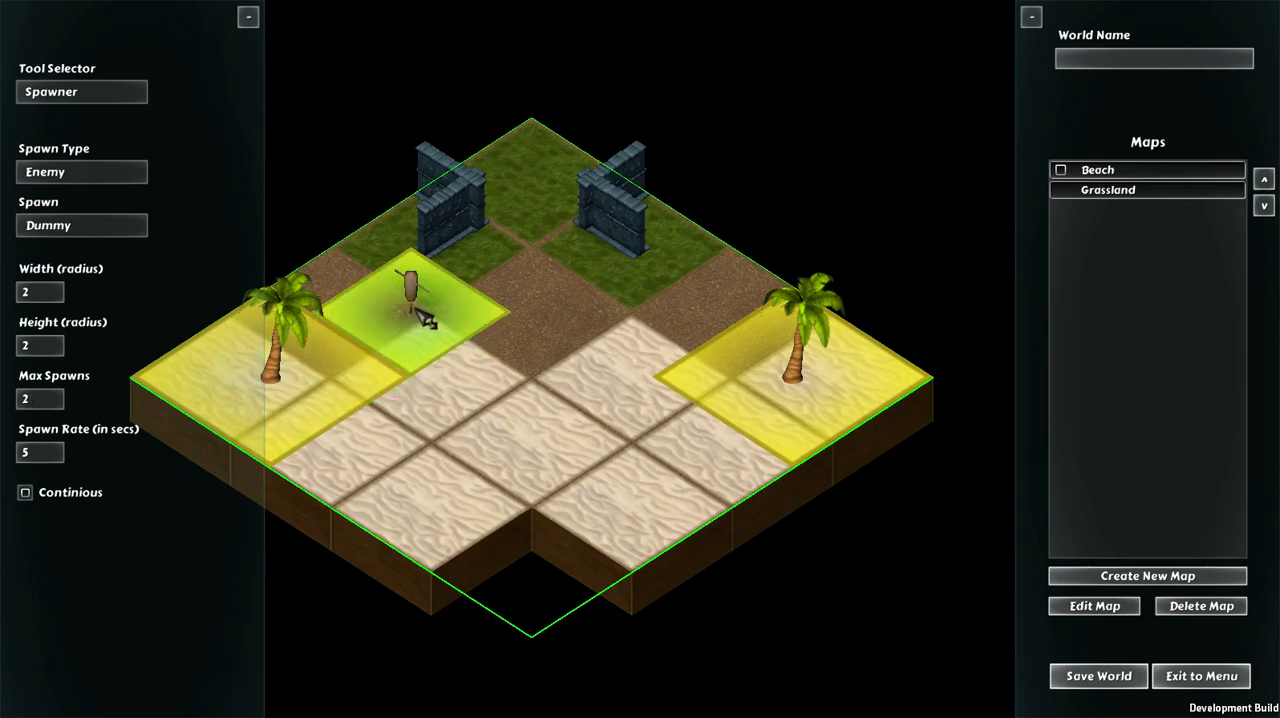
Step: Place a Wolf enemy spawner with the same settings beside the right PalmTree area, below the right stone walls
{"action": "left_click", "coordinate": [60, 178]}
{"action": "left_click", "coordinate": [78, 220]}
{"action": "left_click", "coordinate": [90, 224]}
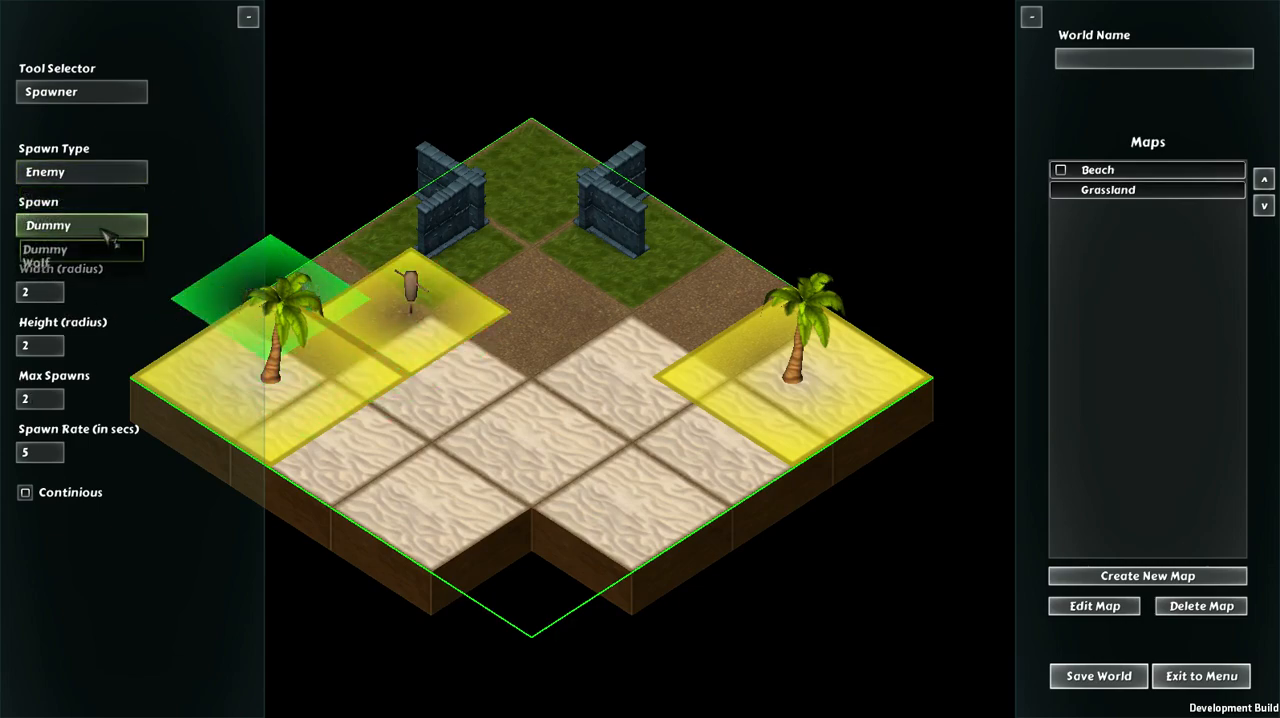
{"action": "left_click", "coordinate": [50, 266]}
{"action": "left_click", "coordinate": [630, 296]}
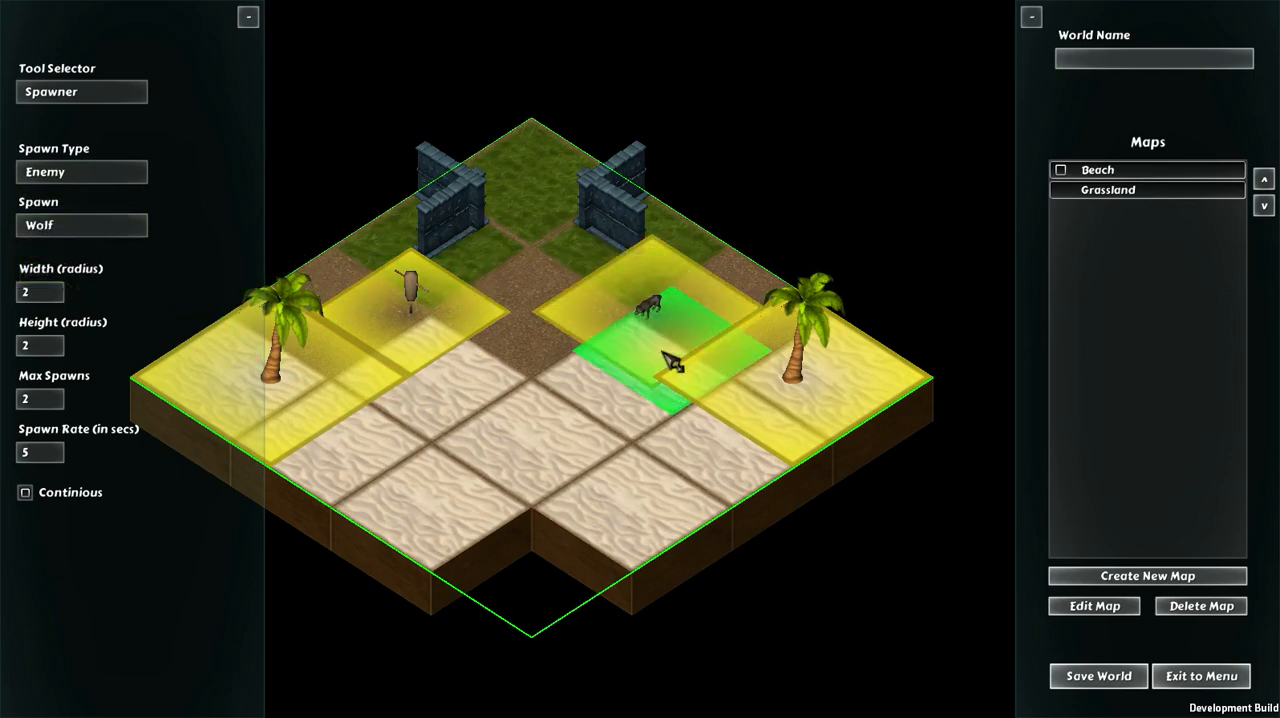
Step: Examine the placed Dummy, Wolf and PalmTree spawner areas on the Beach map up close and from afar
{"action": "key", "text": "Right"}
{"action": "key", "text": "Left"}
{"action": "key", "text": "Up"}
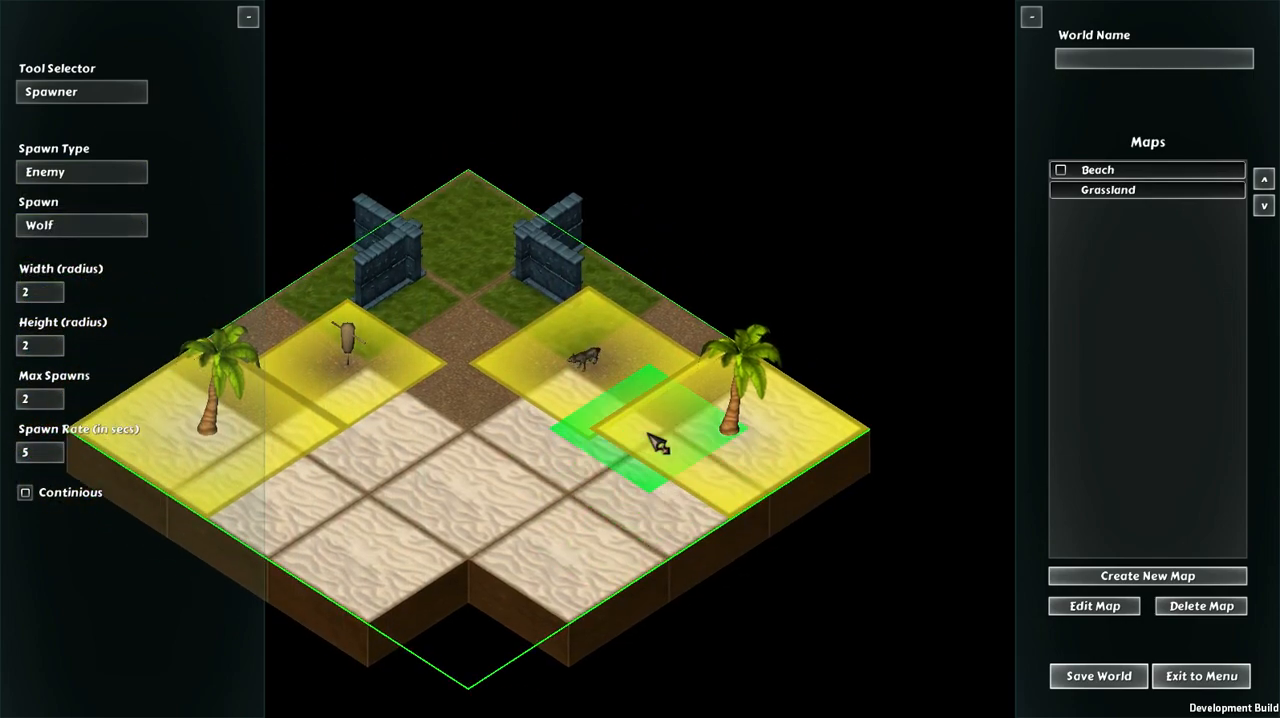
{"action": "scroll", "coordinate": [658, 443], "scroll_direction": "down", "scroll_amount": 2}
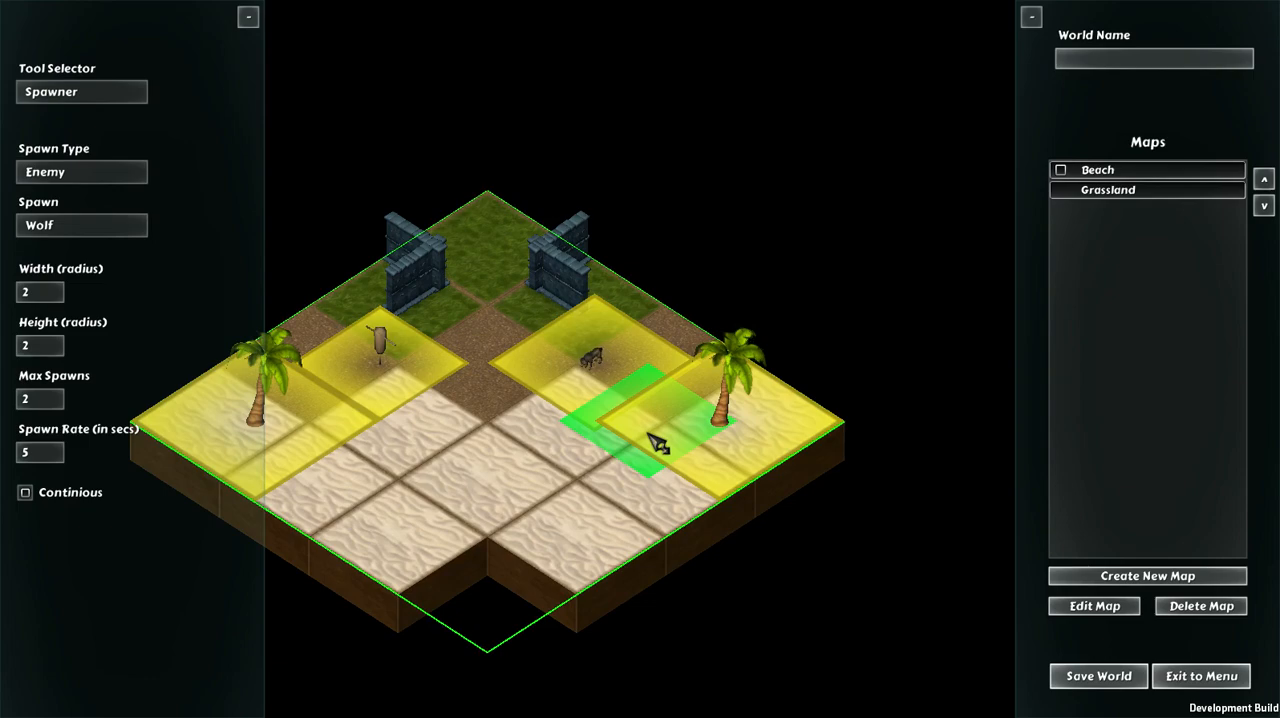
{"action": "scroll", "coordinate": [658, 443], "scroll_direction": "up", "scroll_amount": 5}
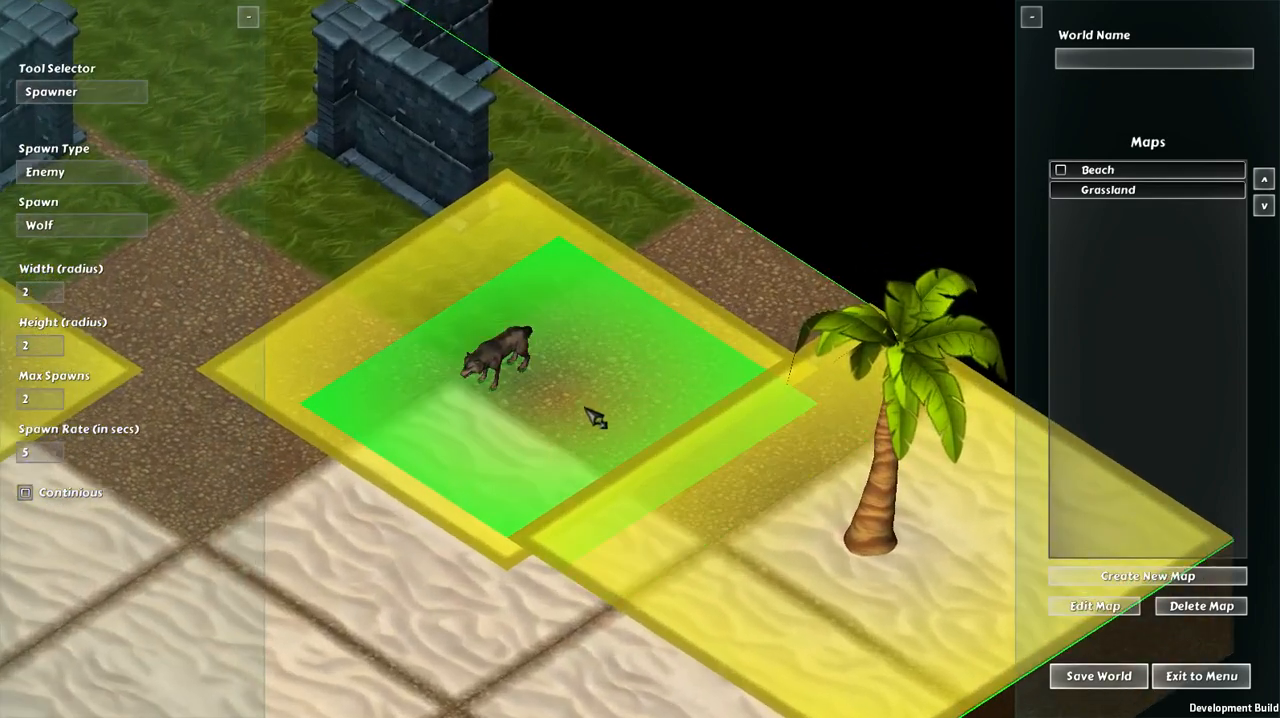
{"action": "key", "text": "Left"}
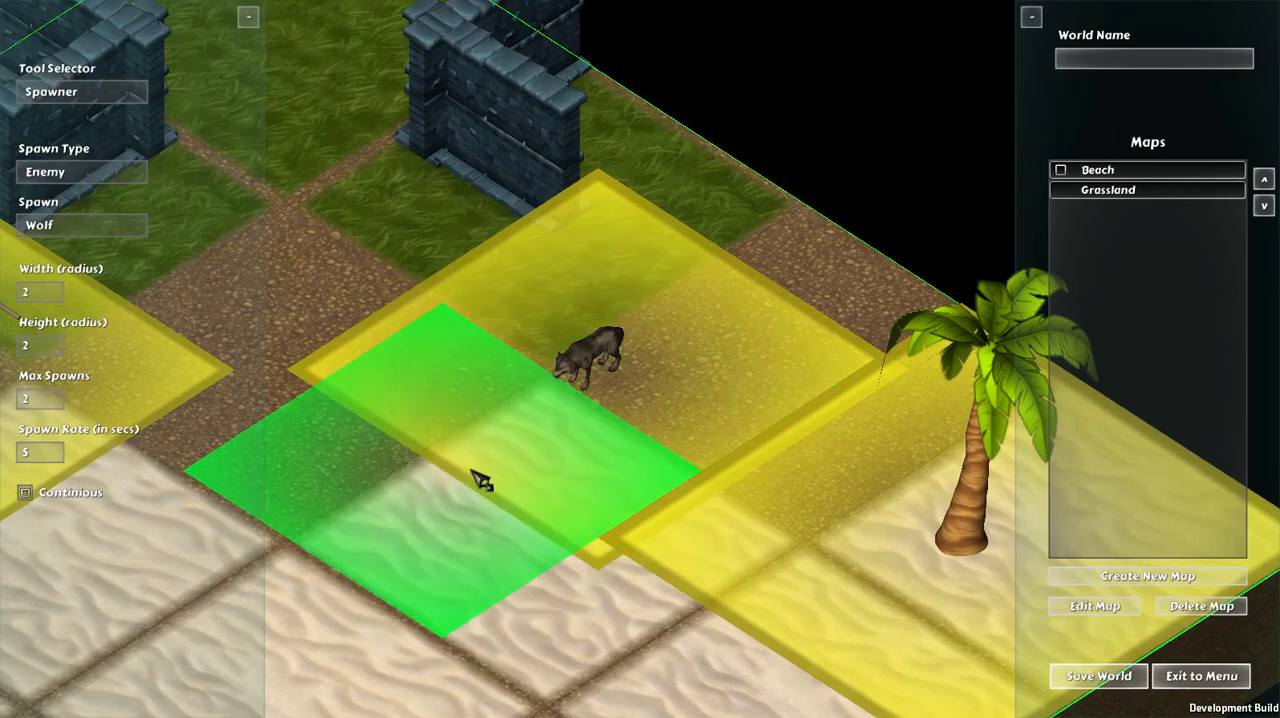
{"action": "key", "text": "a"}
{"action": "key", "text": "d"}
{"action": "key", "text": "a"}
{"action": "scroll", "coordinate": [561, 401], "scroll_direction": "down", "scroll_amount": 5}
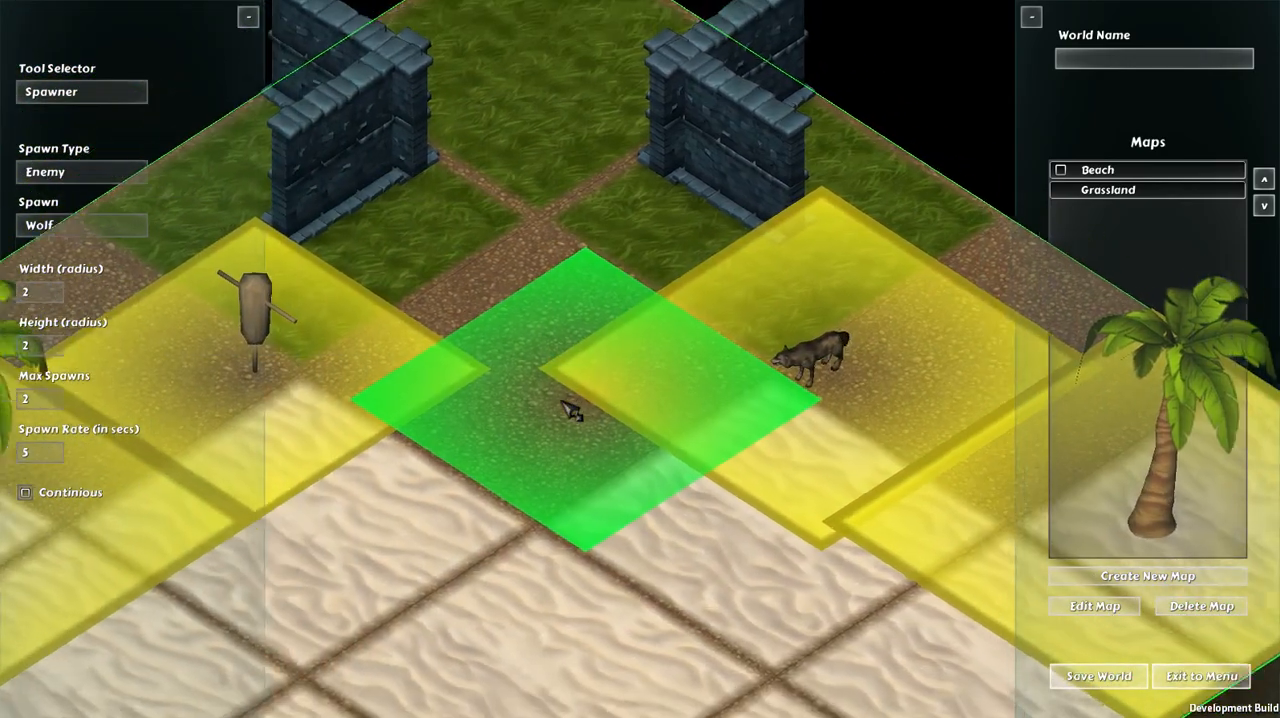
{"action": "scroll", "coordinate": [555, 379], "scroll_direction": "down", "scroll_amount": 1}
{"action": "key", "text": "s"}
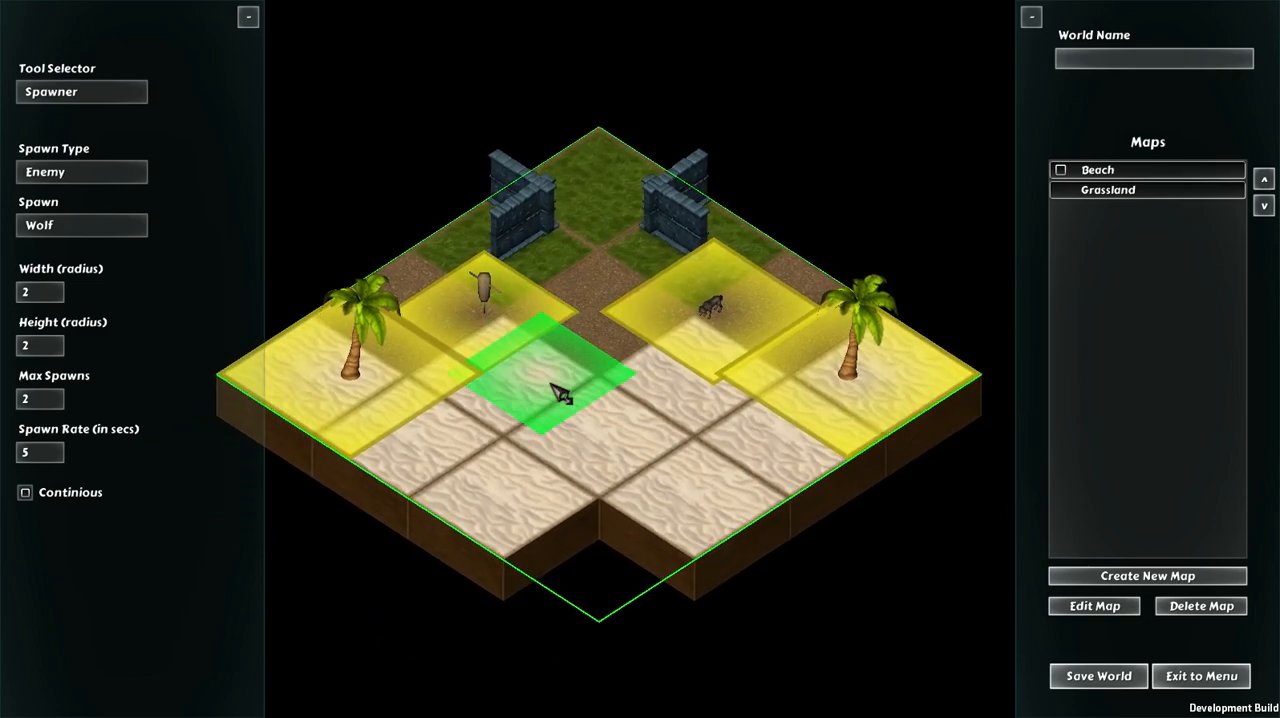
{"action": "key", "text": "w"}
{"action": "key", "text": "a"}
{"action": "key", "text": "d"}
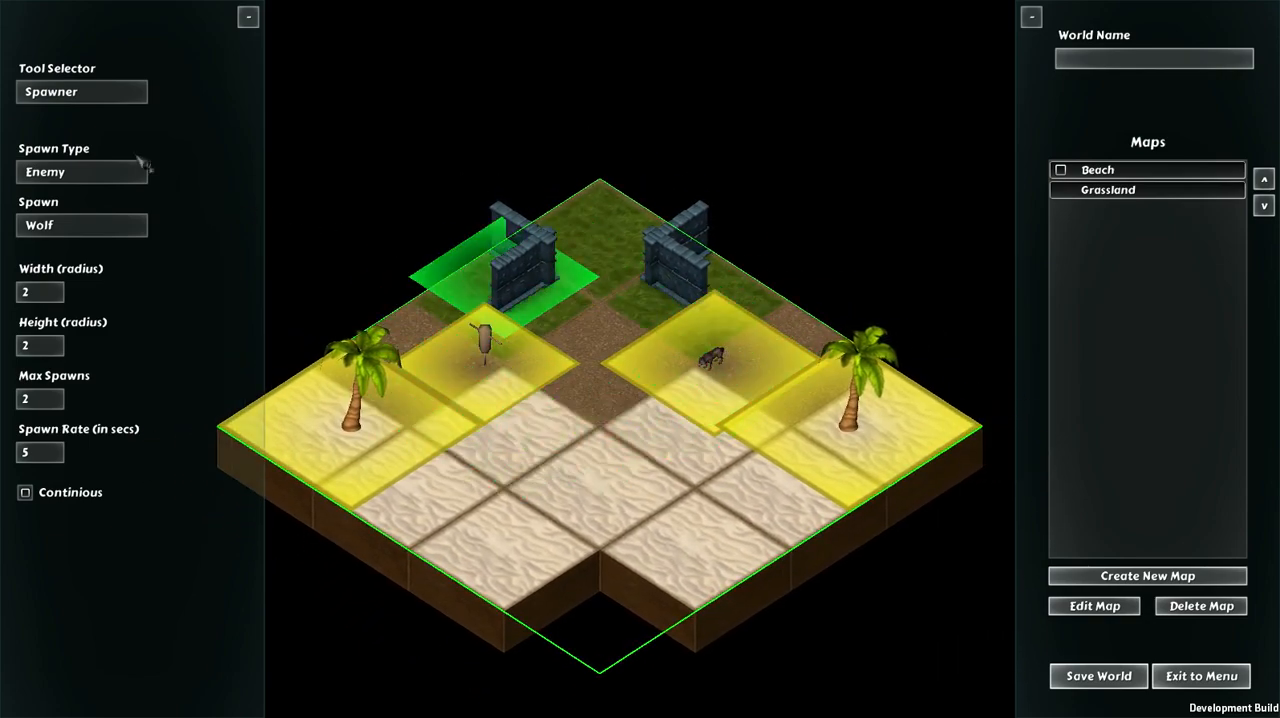
Step: Place a row of three friendly WoodBlock structures in front of the left stone walls
{"action": "left_click", "coordinate": [82, 92]}
{"action": "left_click", "coordinate": [78, 205]}
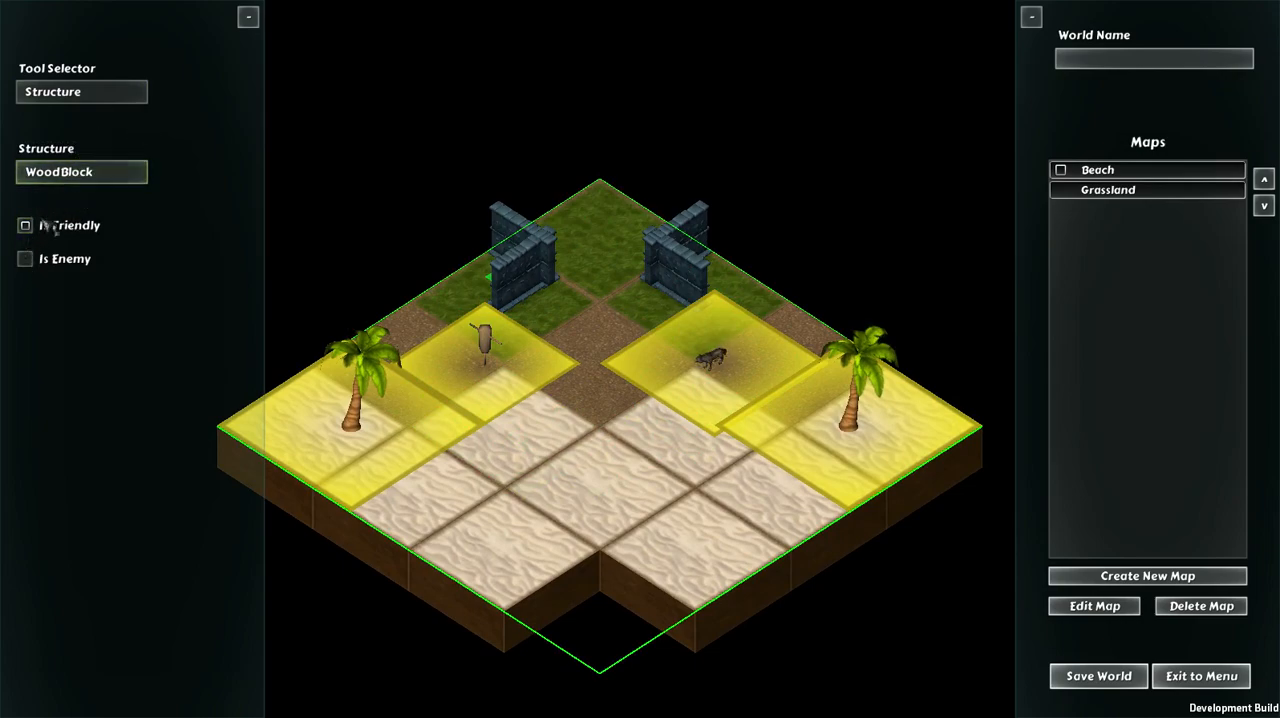
{"action": "left_click", "coordinate": [25, 259]}
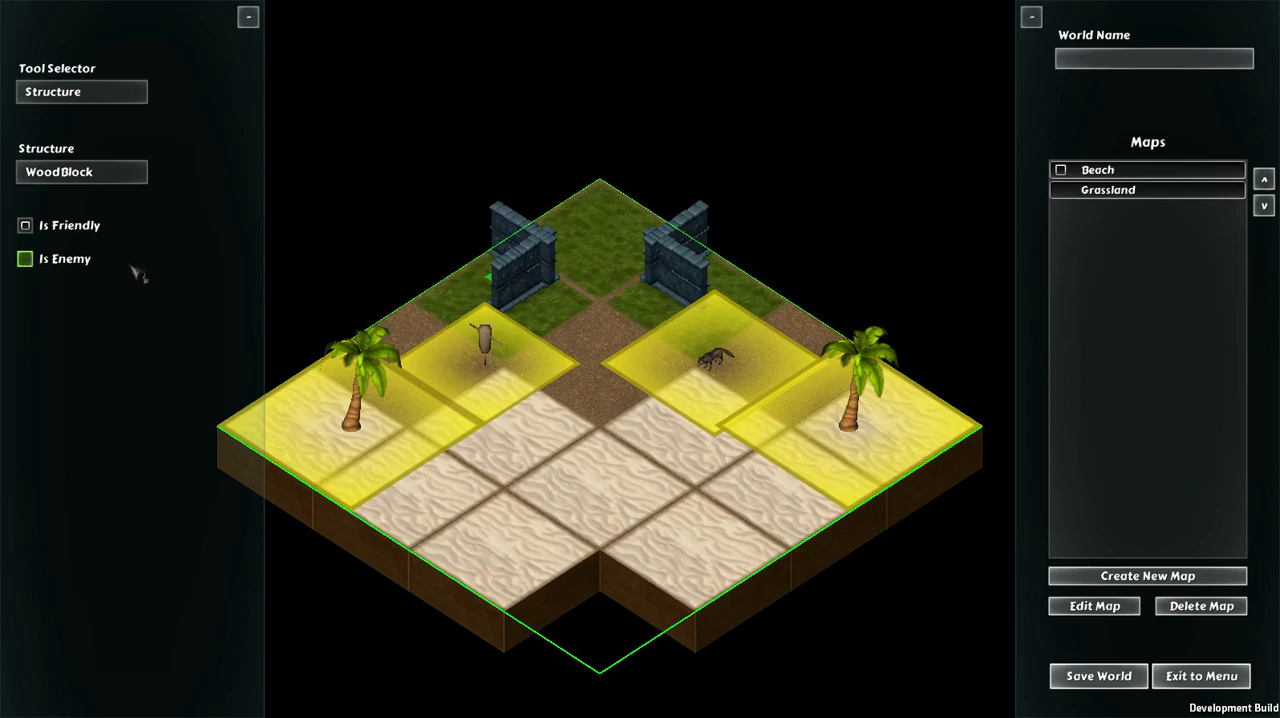
{"action": "left_click", "coordinate": [548, 292]}
{"action": "left_click", "coordinate": [538, 312]}
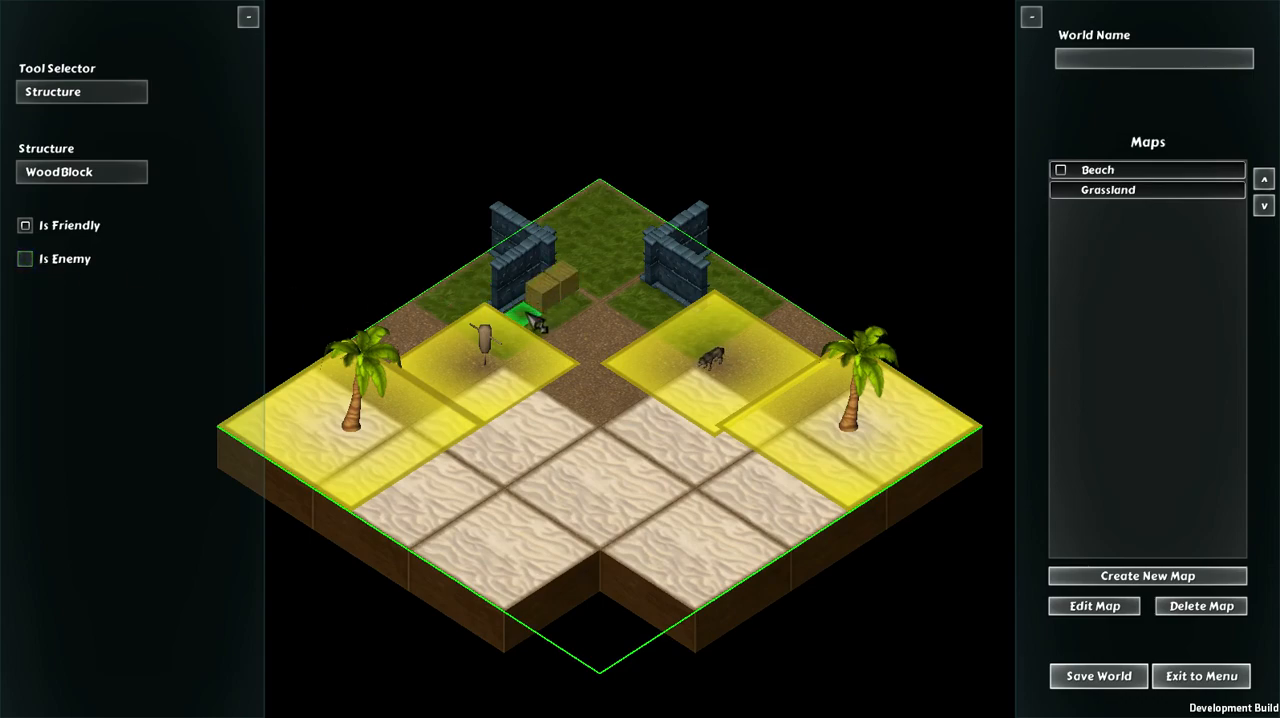
Step: Place a row of three enemy WoodBlock structures in front of the right stone walls
{"action": "left_click", "coordinate": [45, 262]}
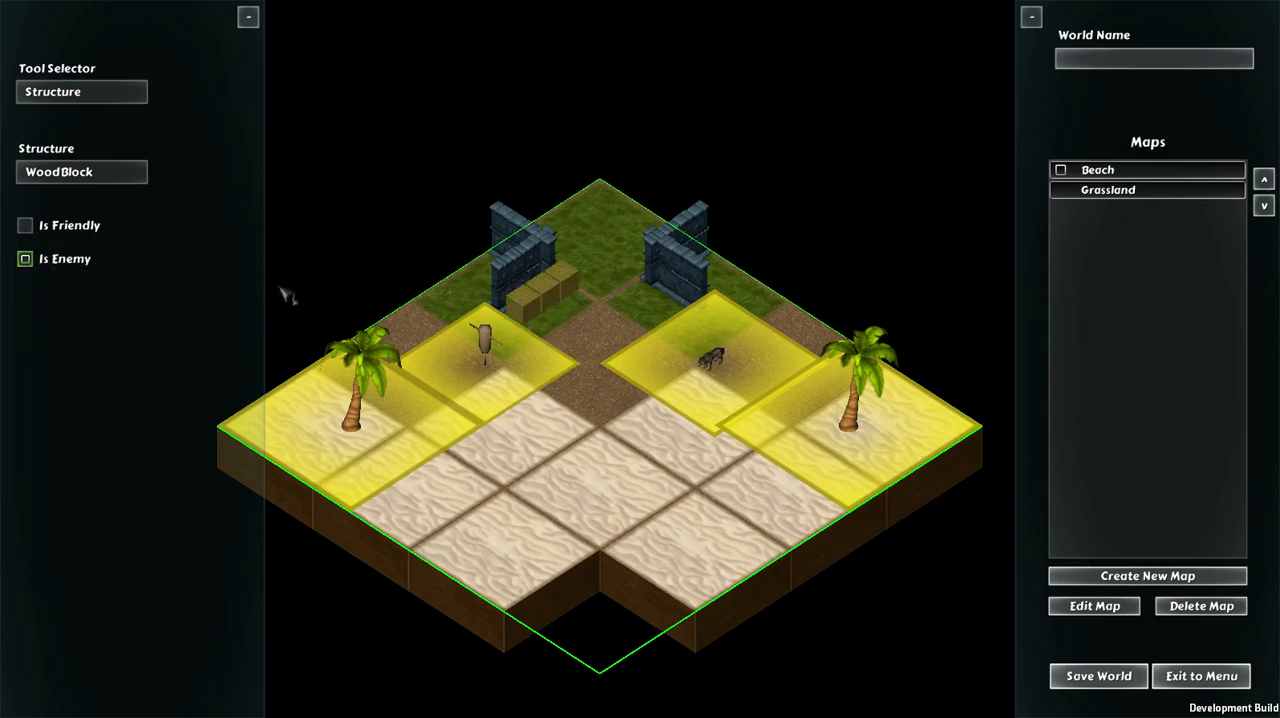
{"action": "left_click", "coordinate": [640, 298]}
{"action": "left_click", "coordinate": [672, 308]}
{"action": "left_click", "coordinate": [674, 304]}
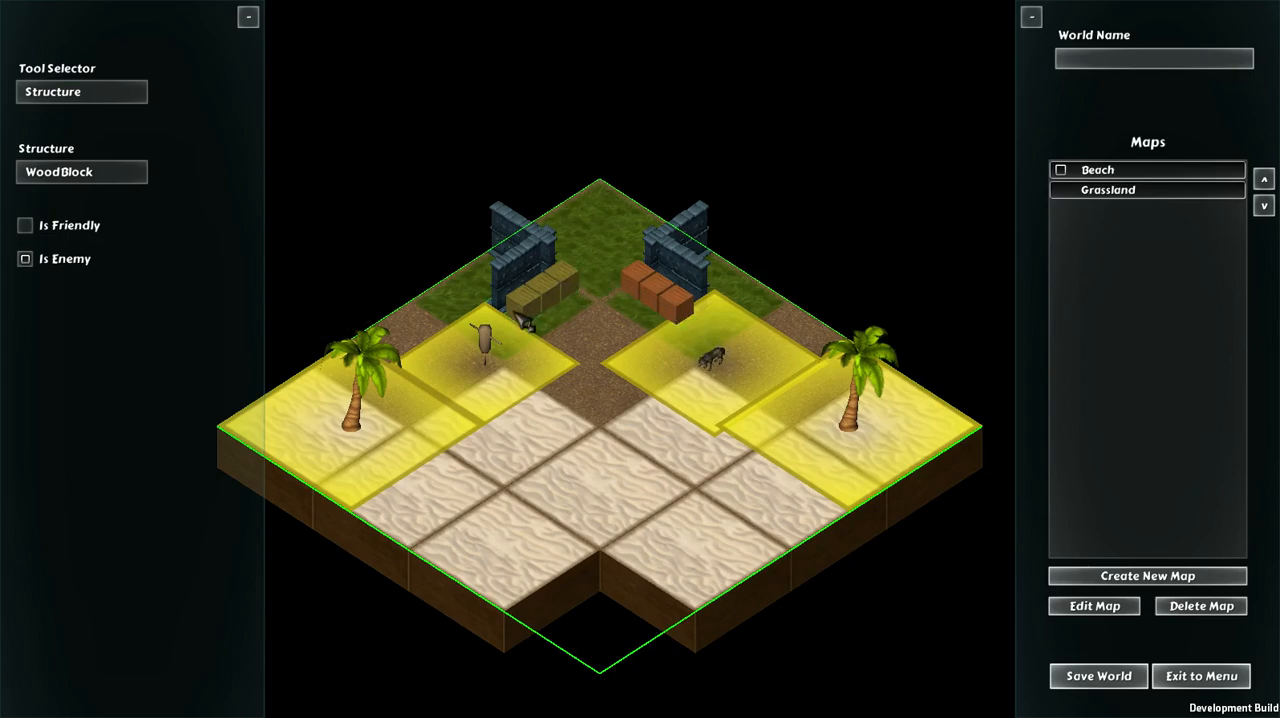
Step: Place a StartingTile portal on the Beach sand at the inner corner of the front gap
{"action": "left_click", "coordinate": [94, 94]}
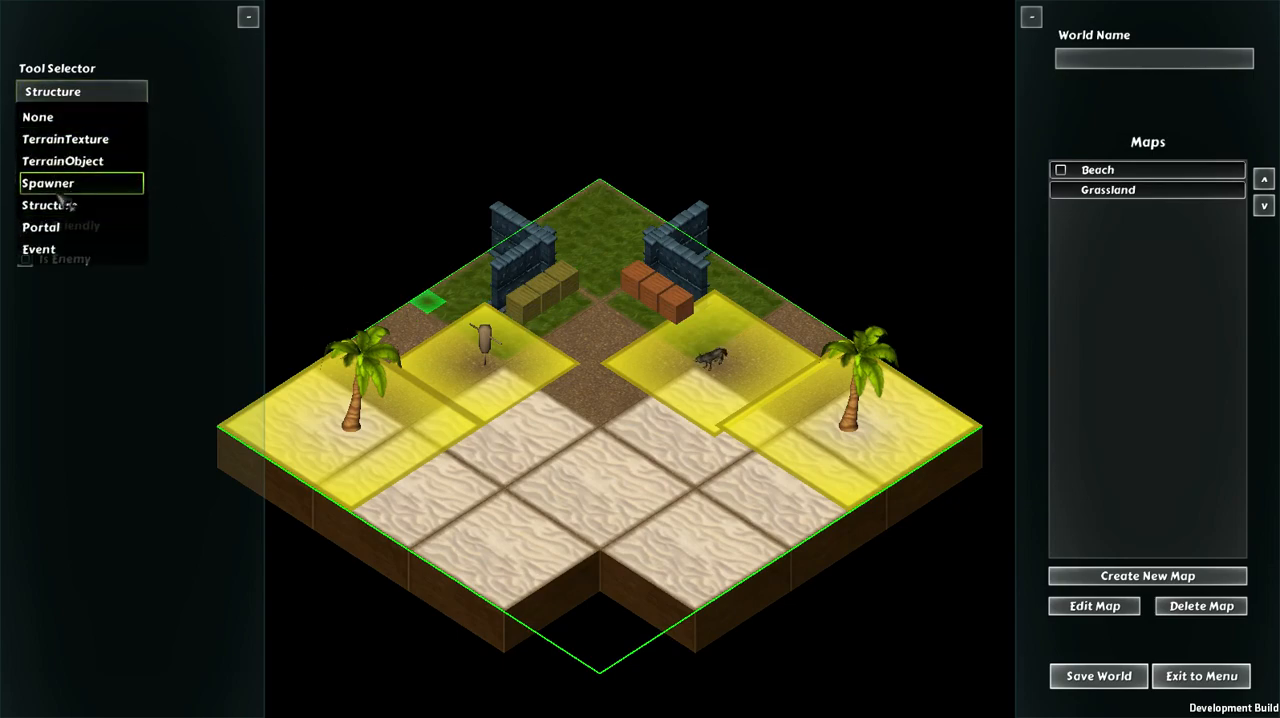
{"action": "left_click", "coordinate": [50, 230]}
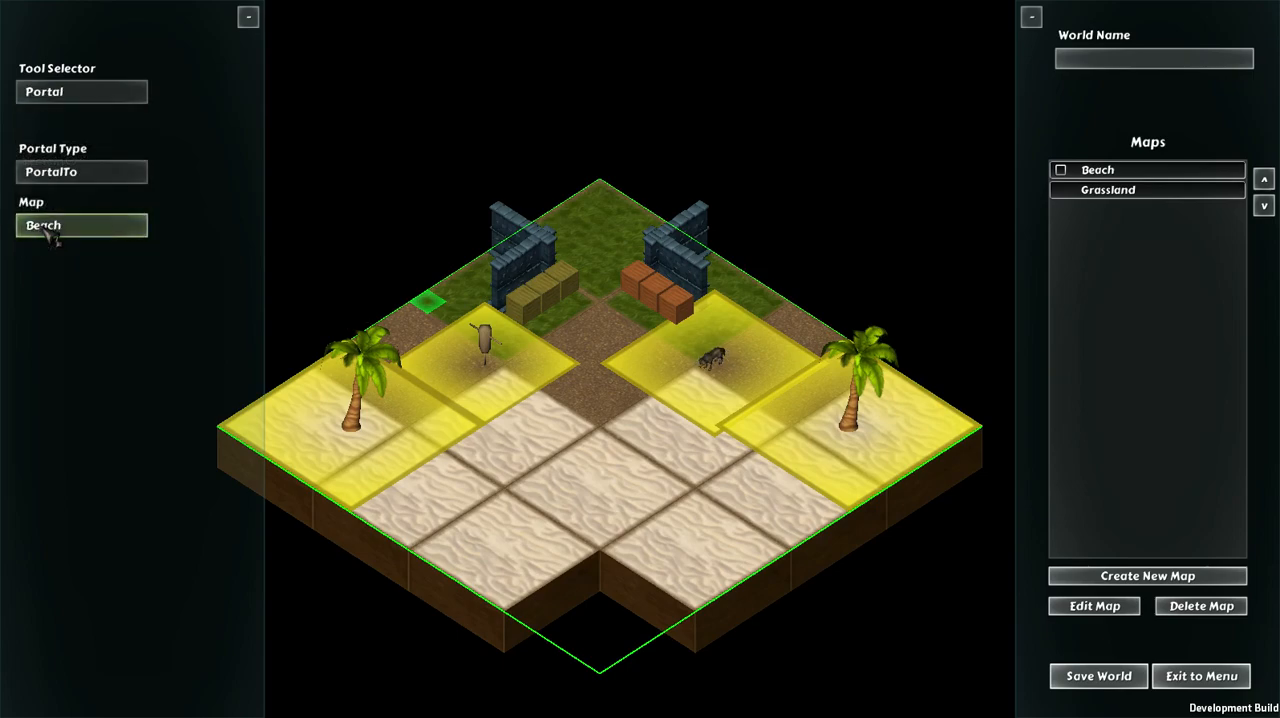
{"action": "key", "text": "d"}
{"action": "key", "text": "a"}
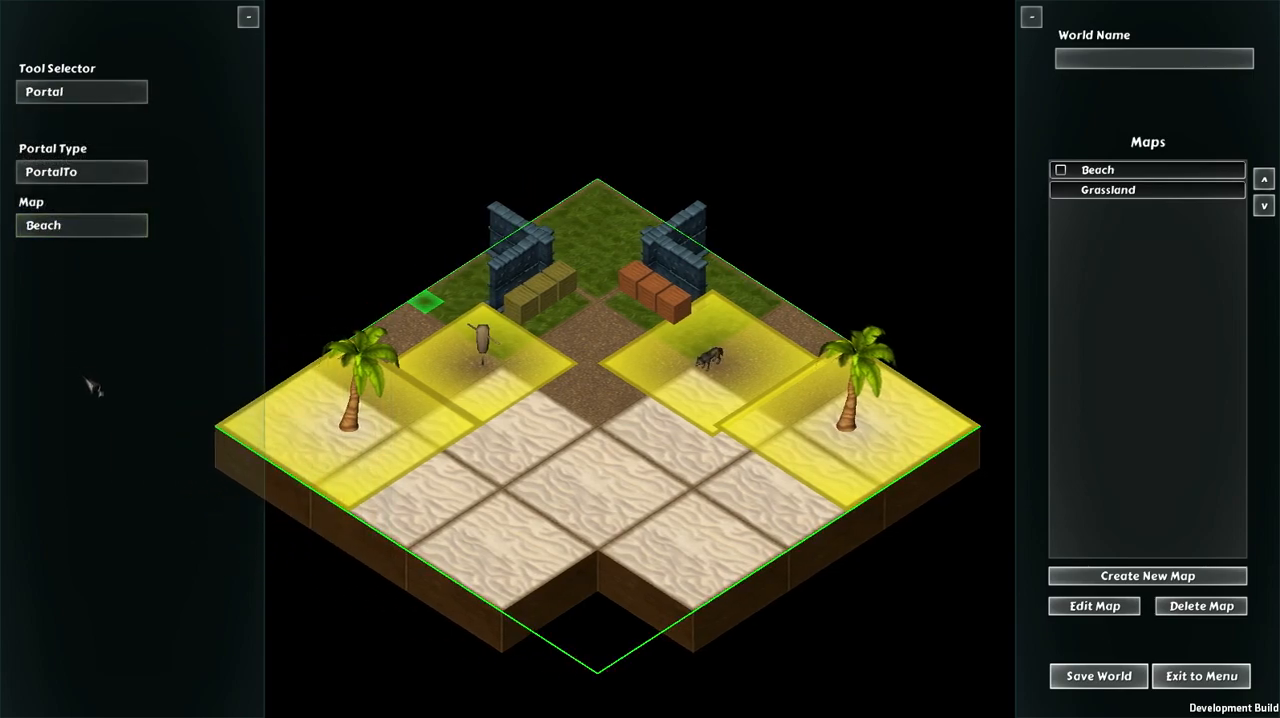
{"action": "key", "text": "s"}
{"action": "key", "text": "d"}
{"action": "key", "text": "w"}
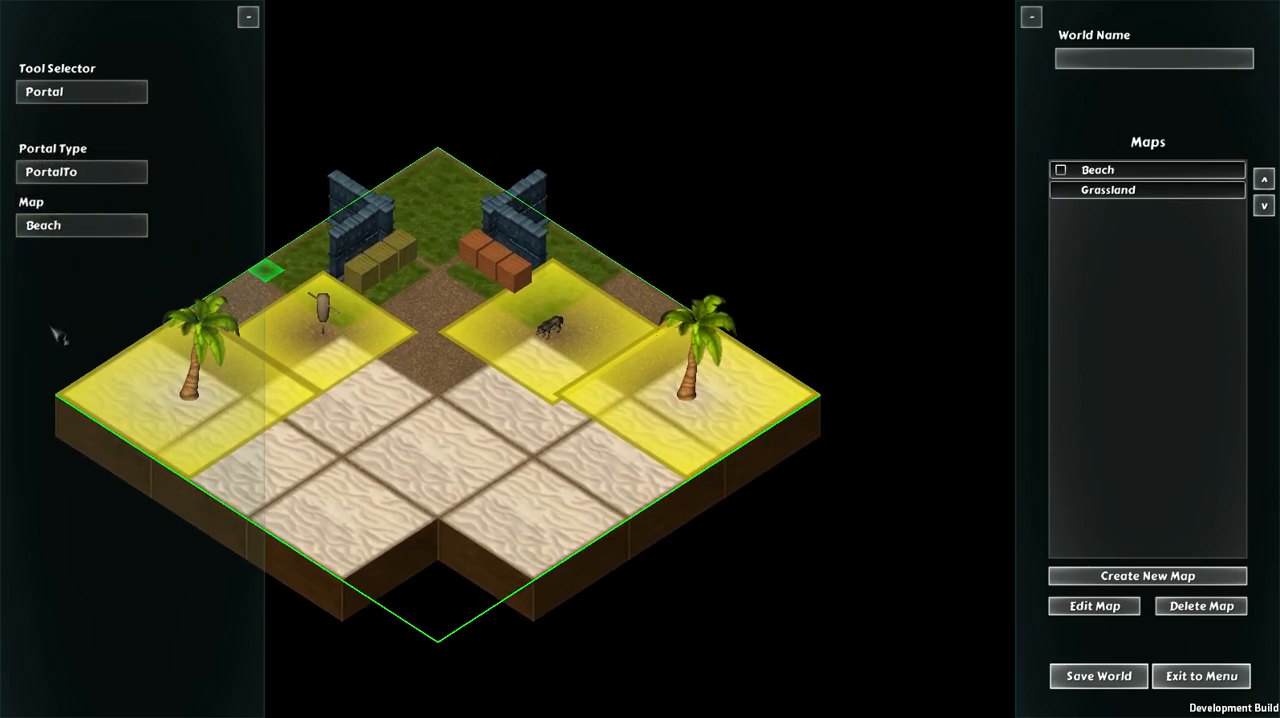
{"action": "key", "text": "a"}
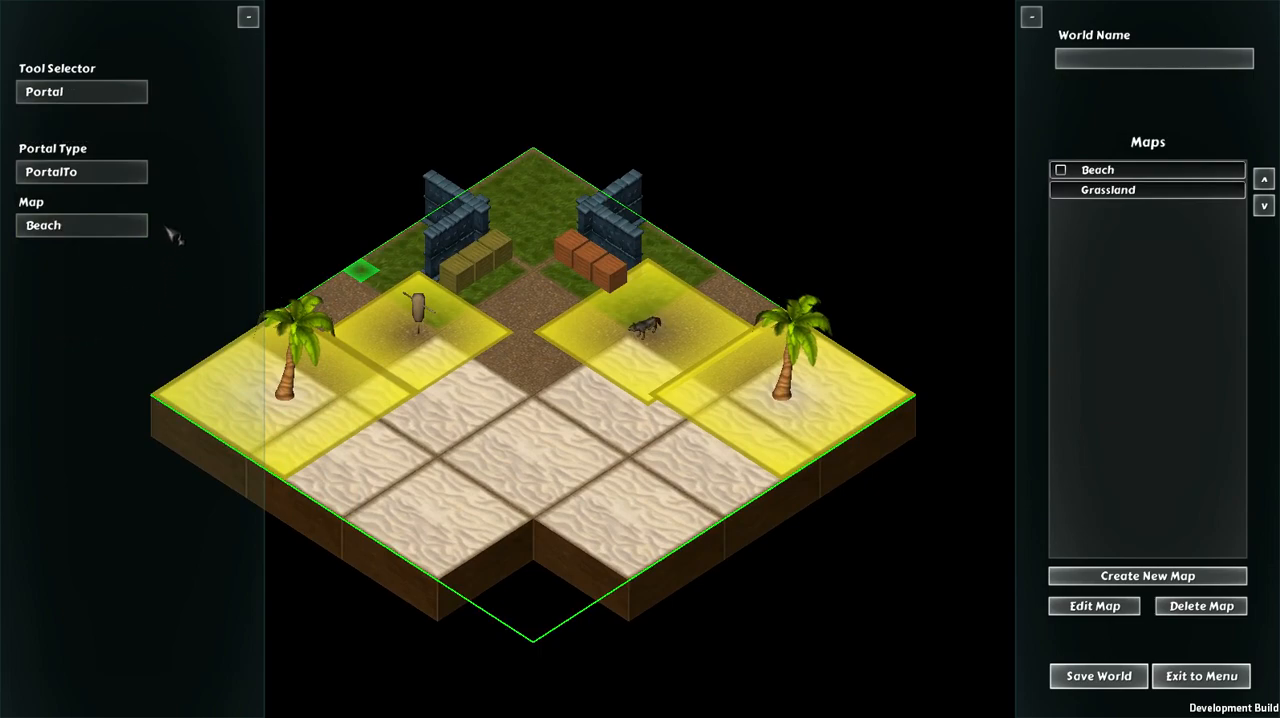
{"action": "left_click", "coordinate": [112, 178]}
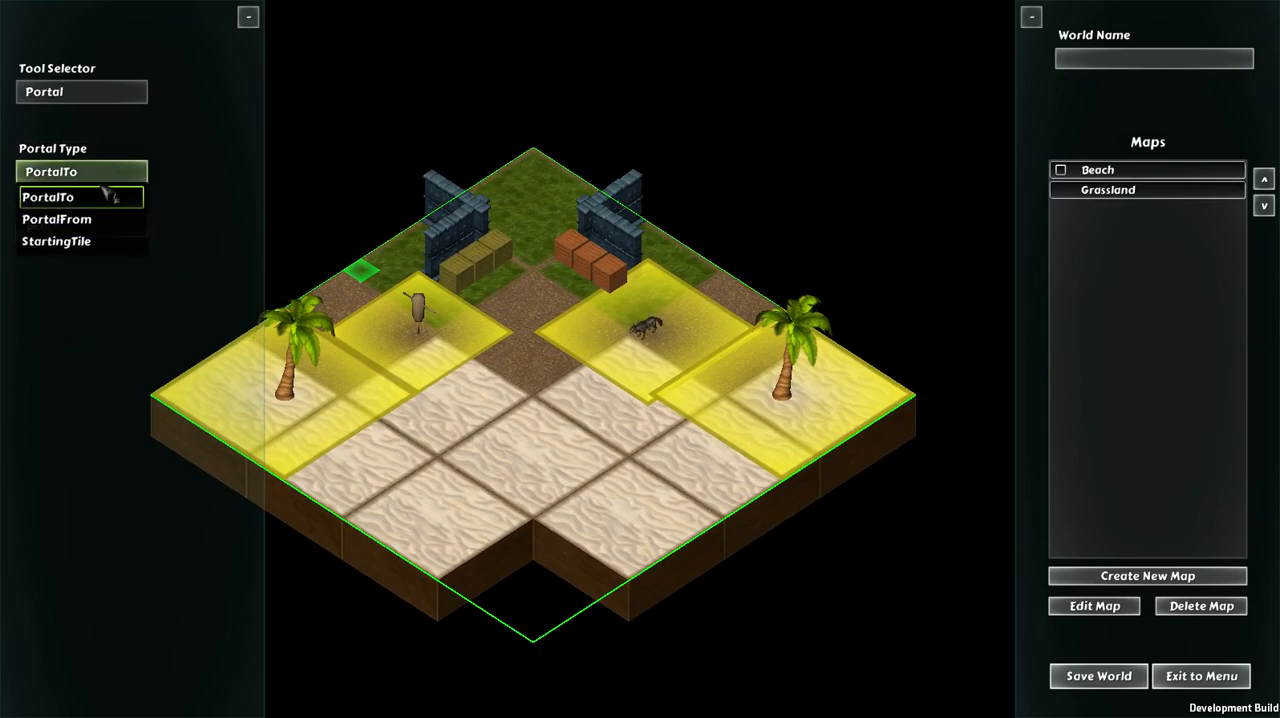
{"action": "left_click", "coordinate": [76, 241]}
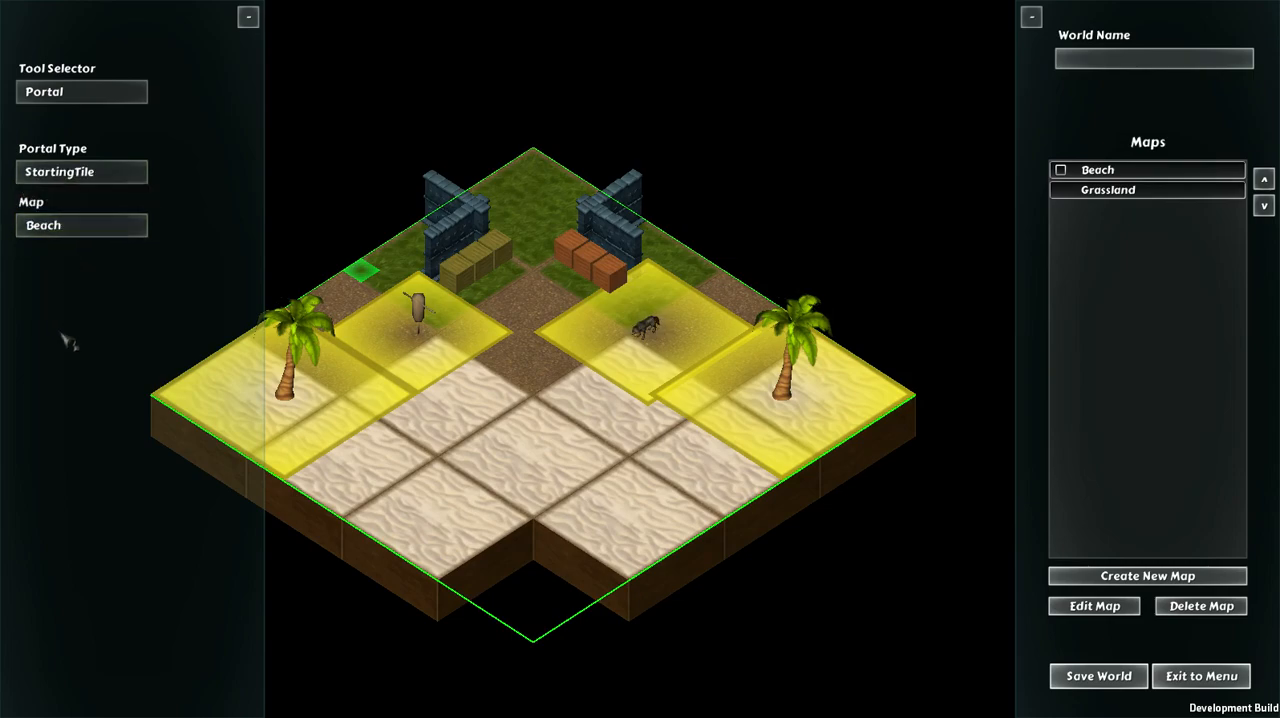
{"action": "left_click", "coordinate": [546, 512]}
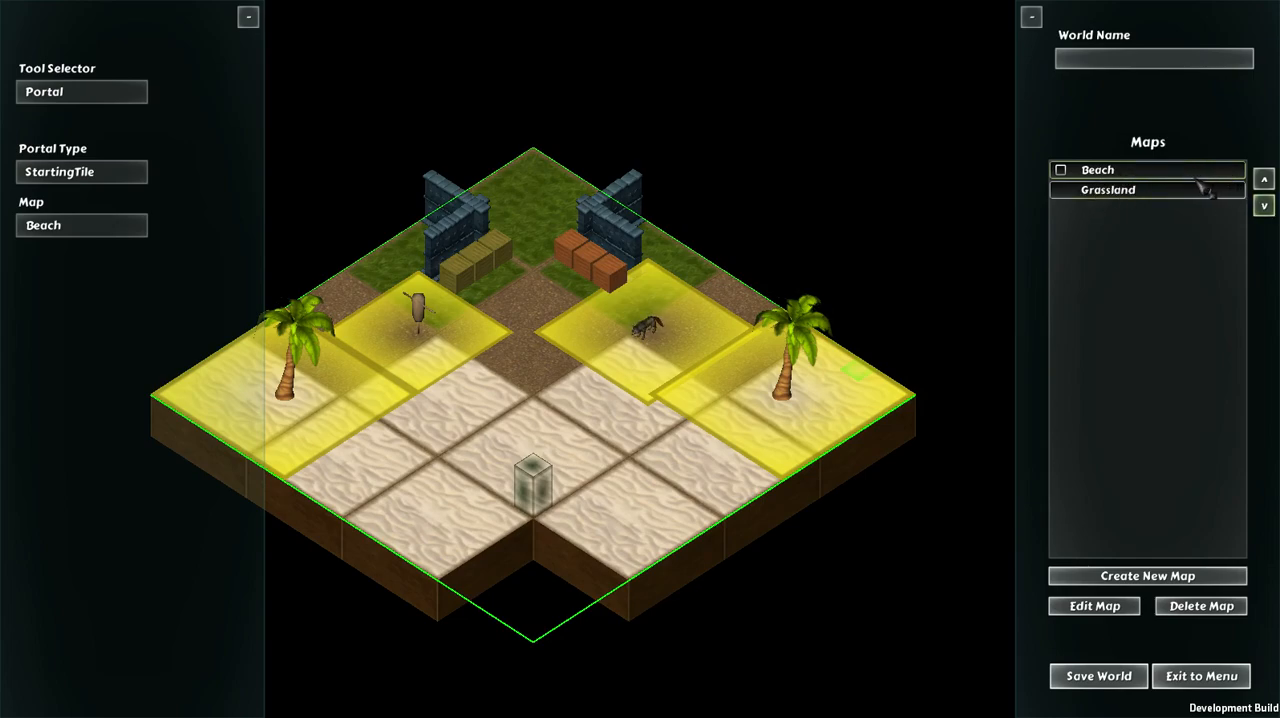
Step: Move Beach below Grassland in the map order and return it to first place
{"action": "left_click", "coordinate": [1264, 205]}
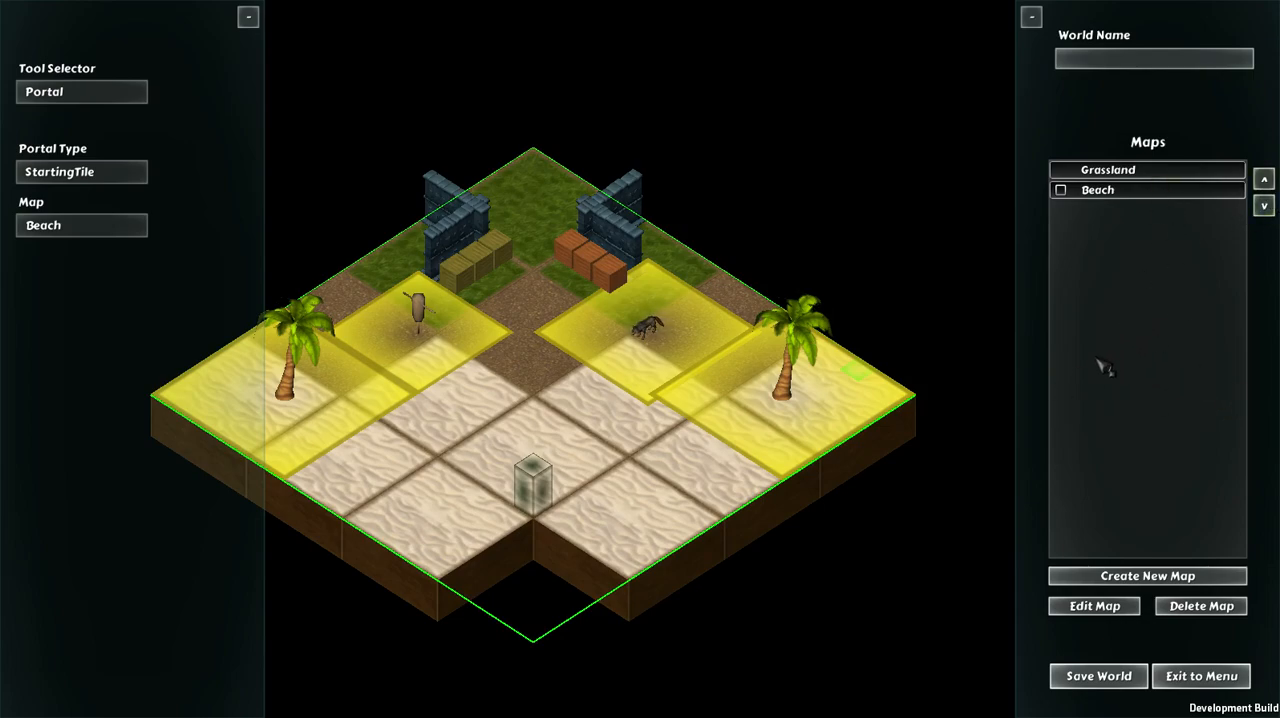
{"action": "left_click", "coordinate": [1264, 179]}
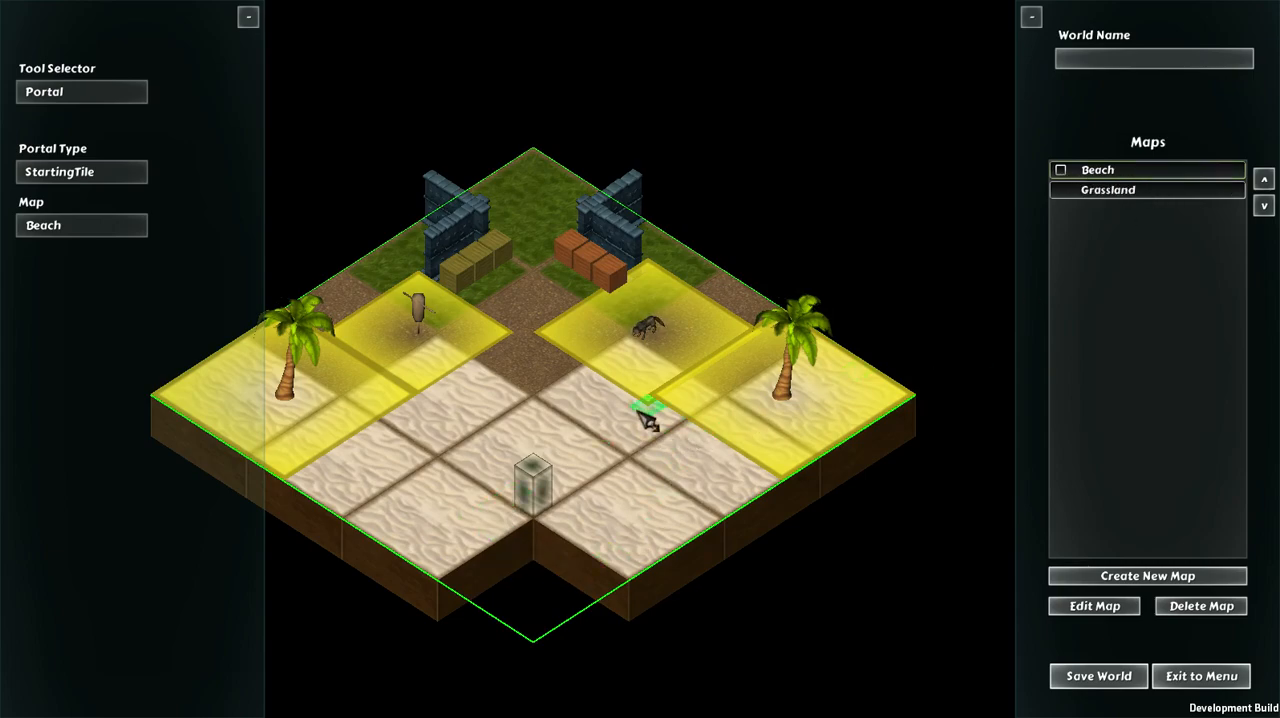
Step: Place a StartingTile portal at the centre of the Grassland map and return to the Beach map
{"action": "left_click", "coordinate": [1150, 195]}
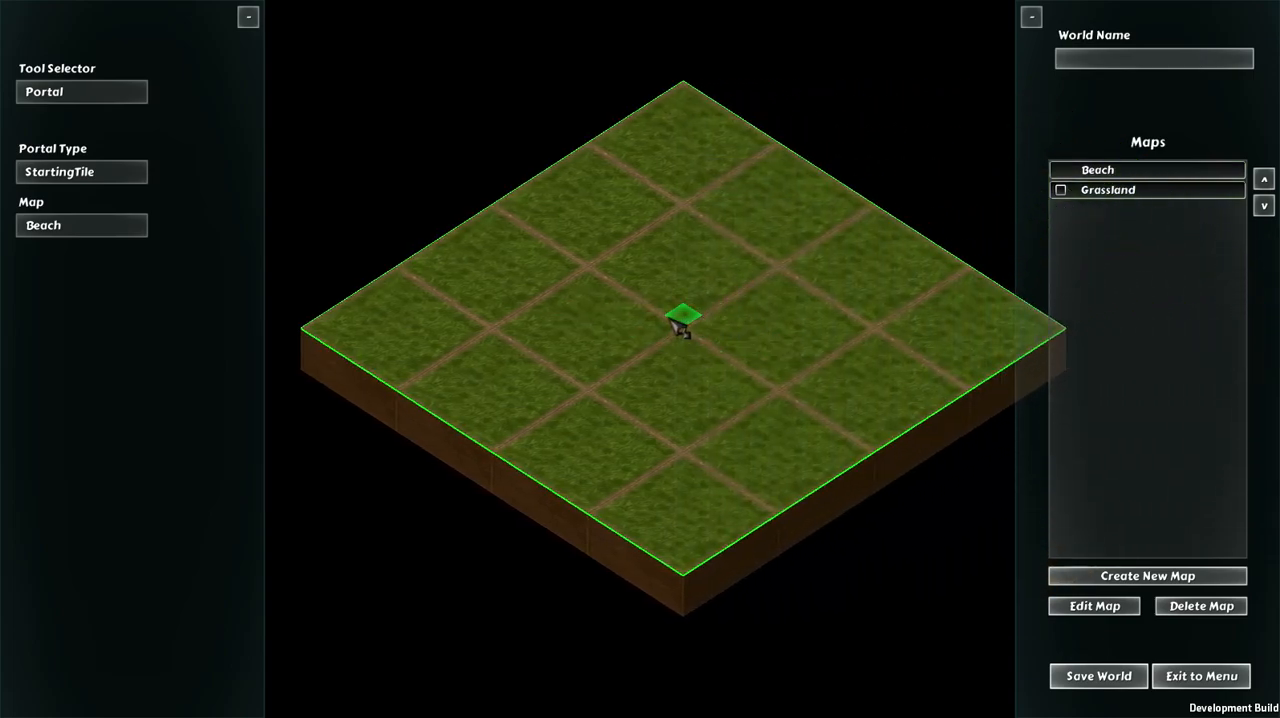
{"action": "left_click", "coordinate": [680, 318]}
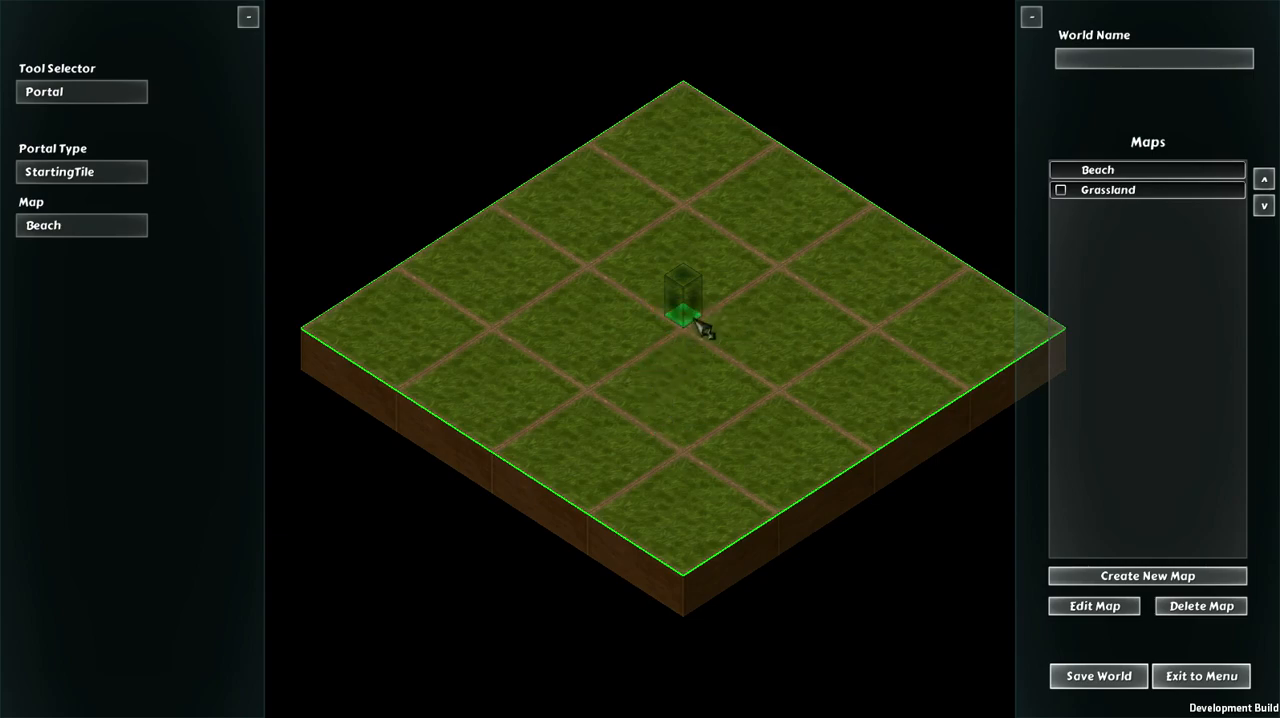
{"action": "left_click", "coordinate": [1214, 177]}
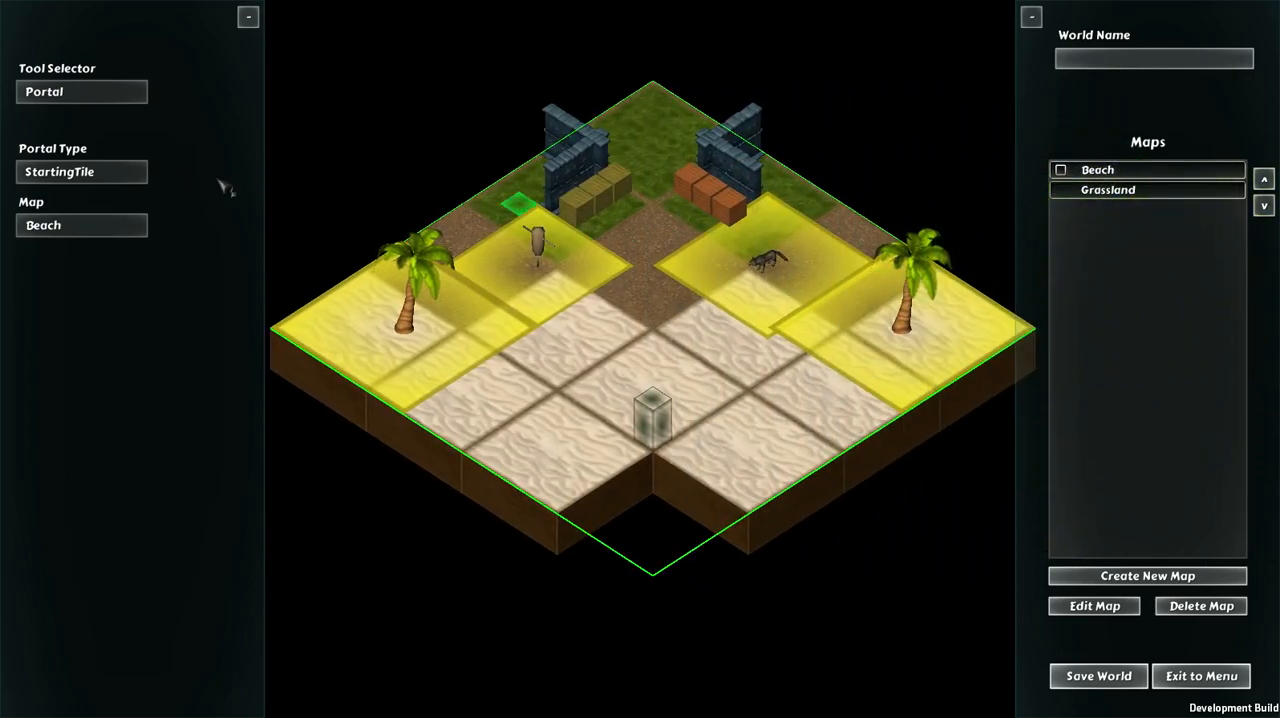
Step: Set the portal type to PortalTo for placement on the Beach map's back grass corner
{"action": "left_click", "coordinate": [104, 178]}
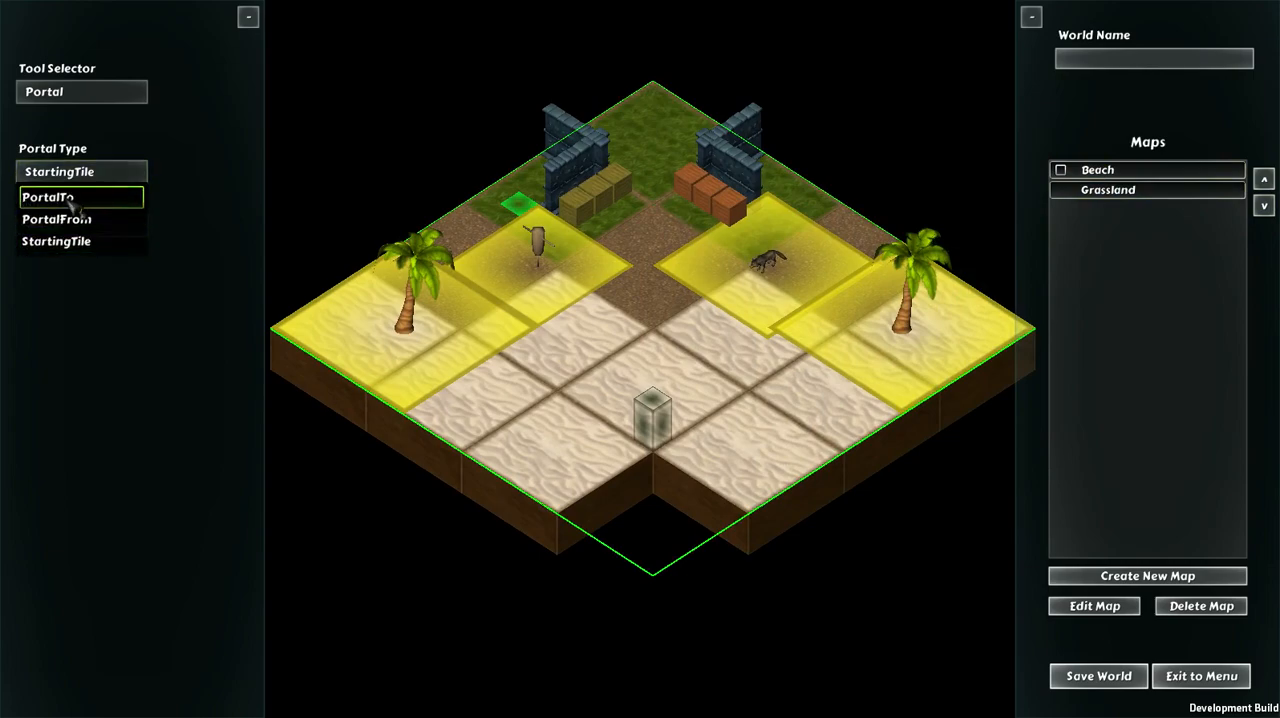
{"action": "left_click", "coordinate": [74, 204]}
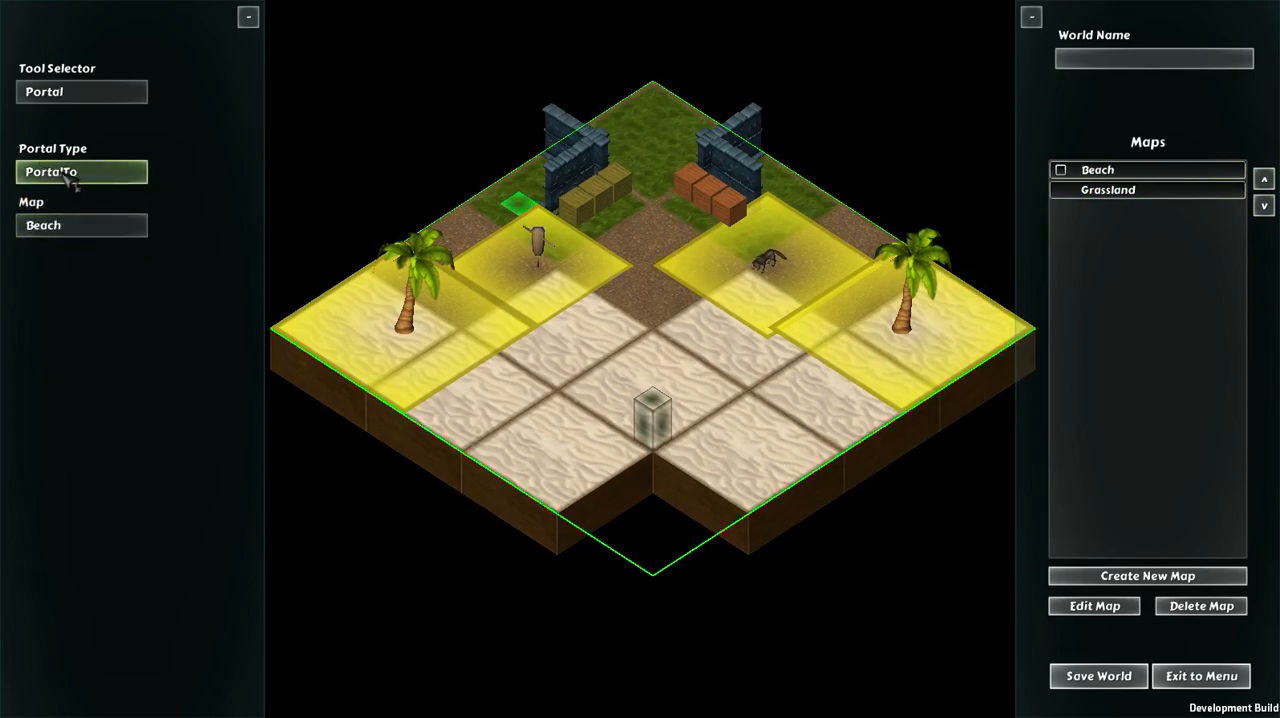
{"action": "key", "text": "w"}
{"action": "key", "text": "d"}
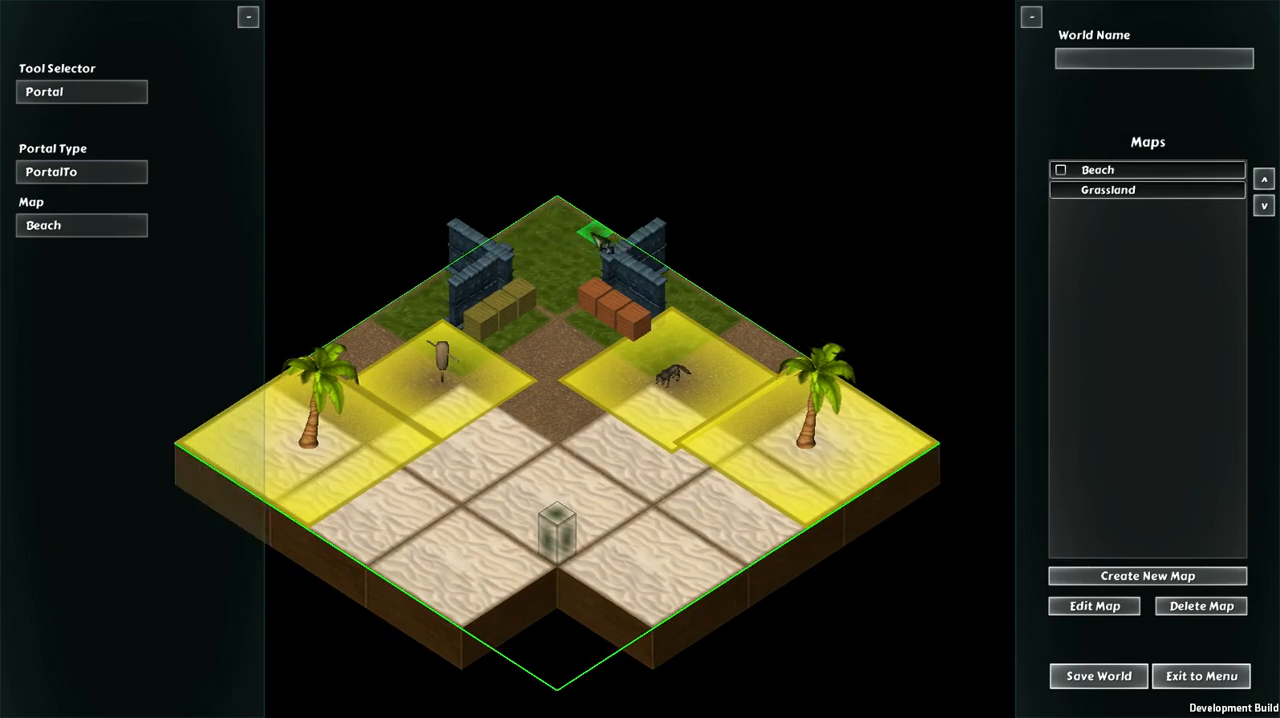
{"action": "left_click", "coordinate": [543, 222]}
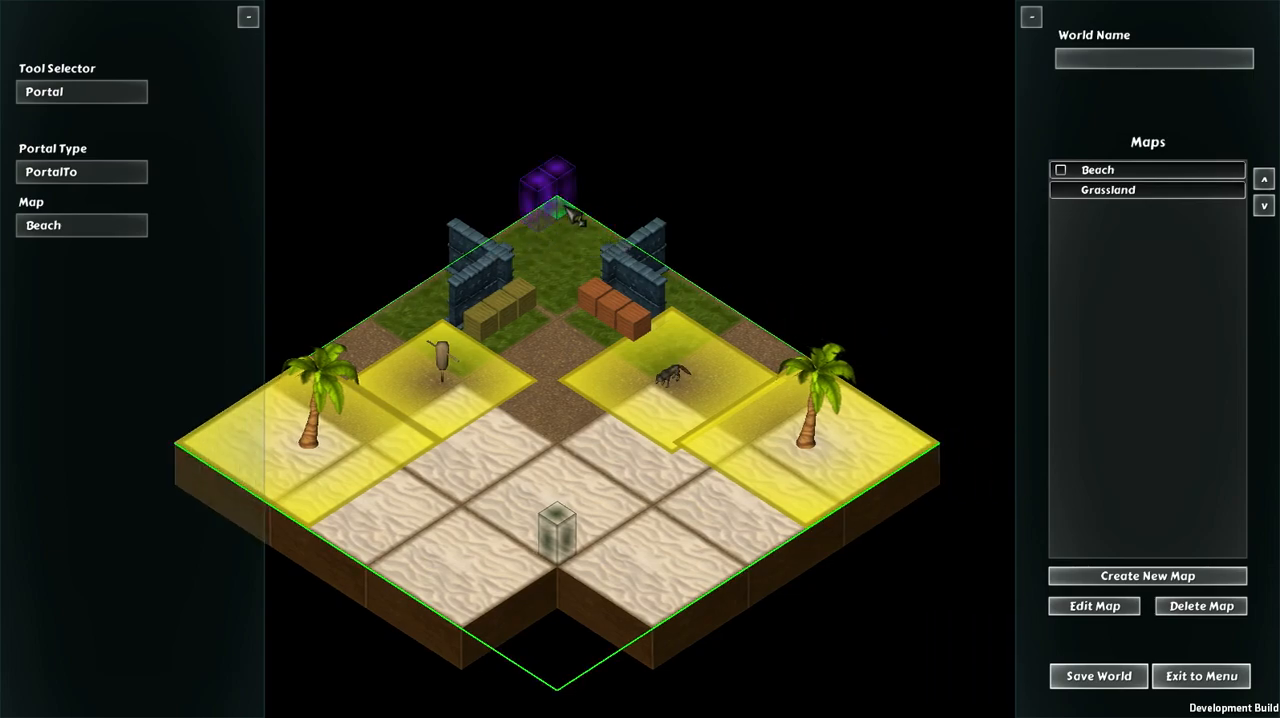
{"action": "right_click", "coordinate": [563, 212]}
{"action": "right_click", "coordinate": [542, 214]}
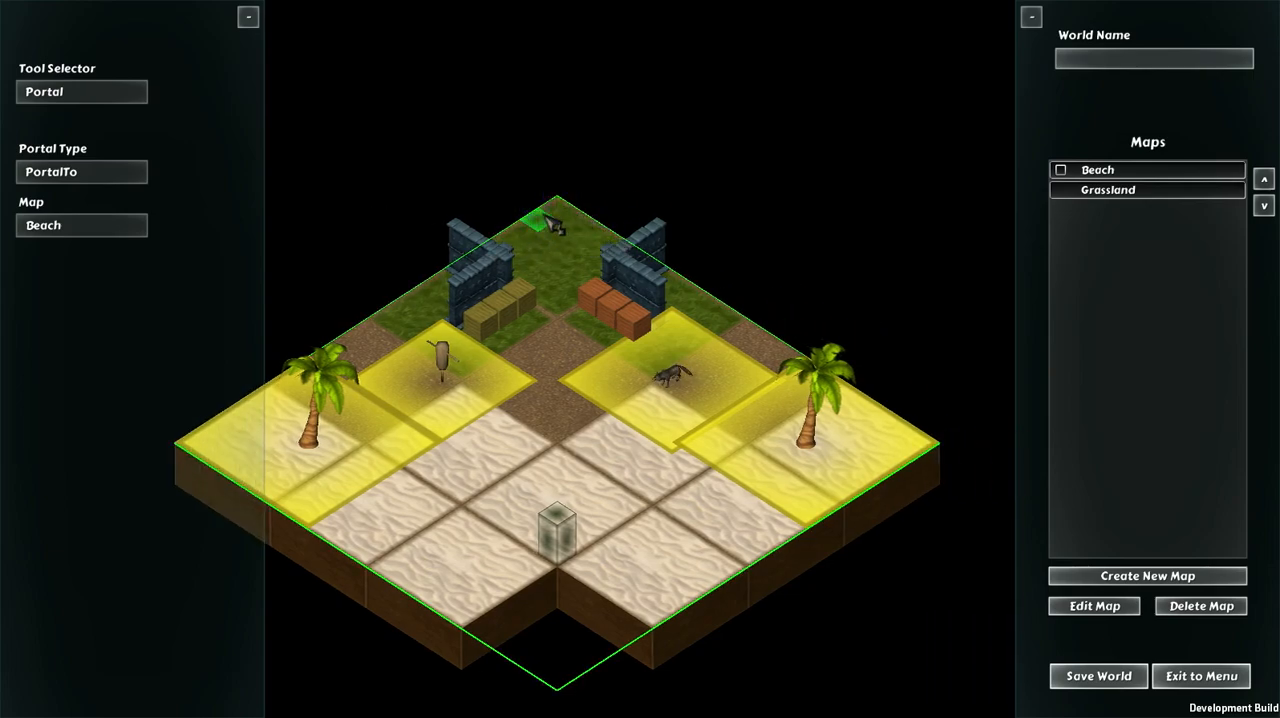
Step: Place three PortalTo portals leading to Grassland at the back corner of the Beach map
{"action": "left_click", "coordinate": [88, 232]}
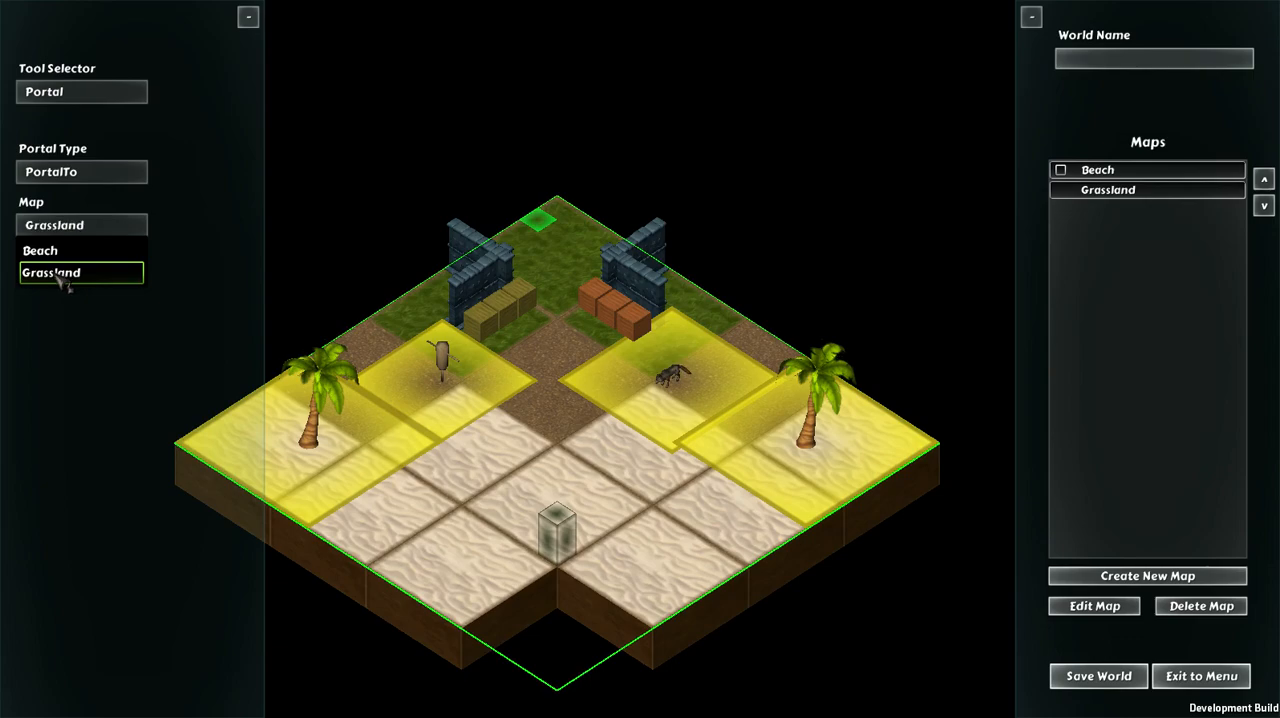
{"action": "left_click", "coordinate": [62, 273]}
{"action": "left_click", "coordinate": [548, 222]}
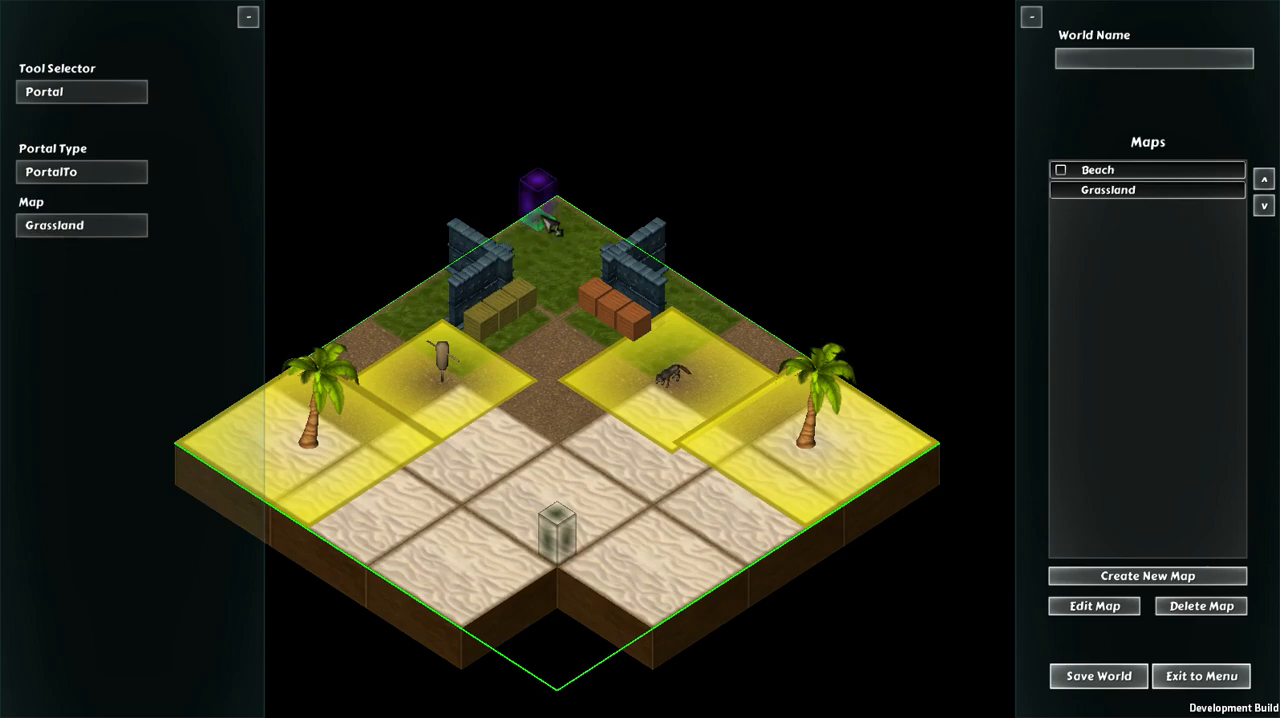
{"action": "left_click", "coordinate": [560, 207]}
{"action": "left_click", "coordinate": [577, 218]}
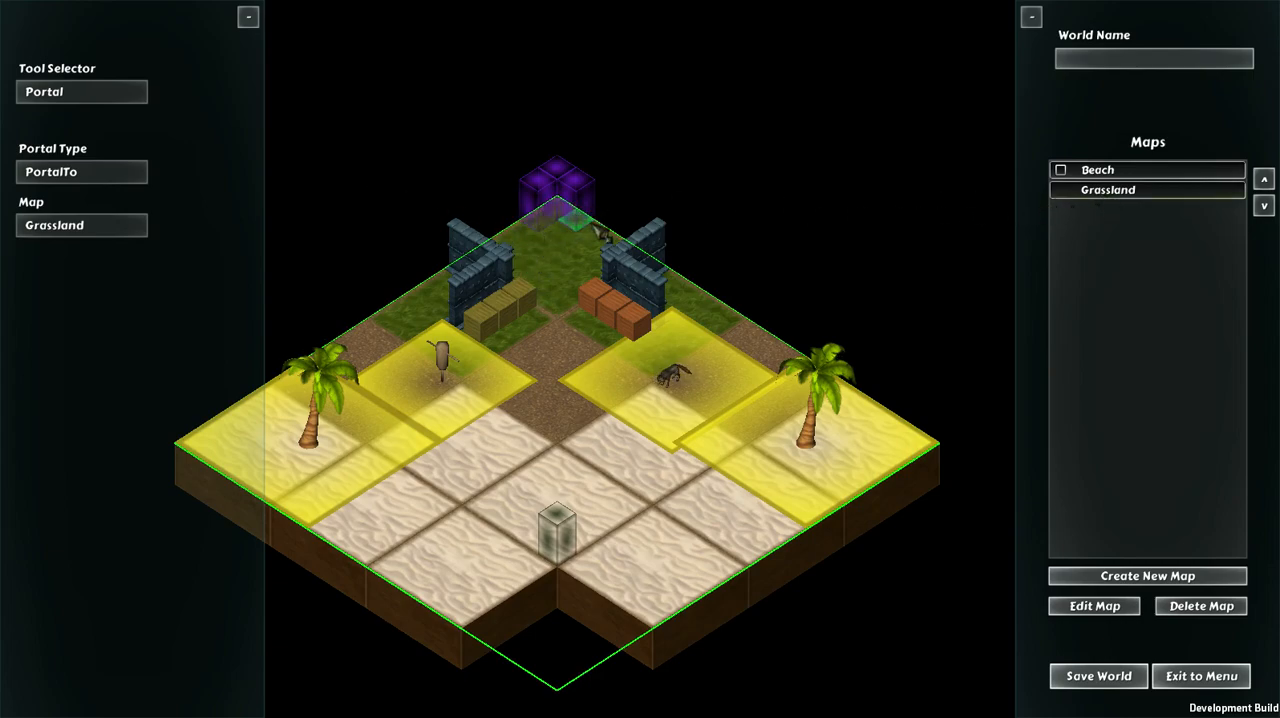
Step: Open the Grassland map and place a PortalFrom portal for Beach near its front corner
{"action": "left_click", "coordinate": [1125, 190]}
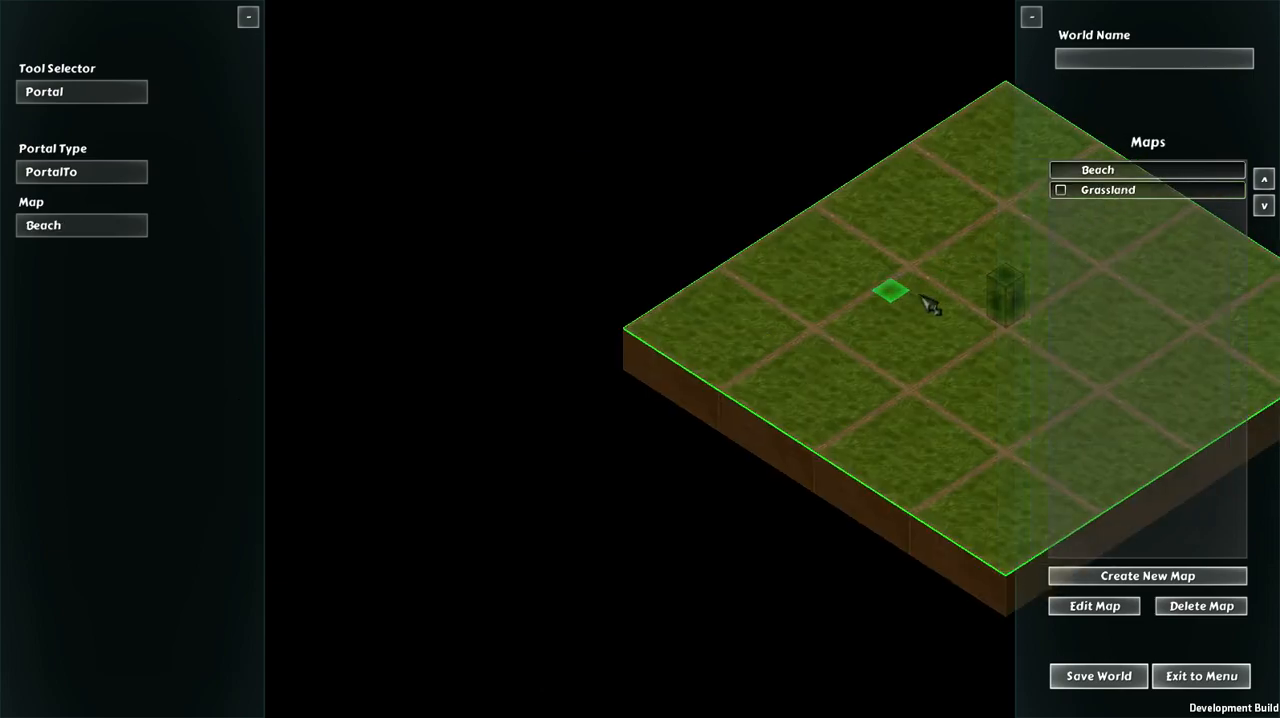
{"action": "left_click", "coordinate": [75, 172]}
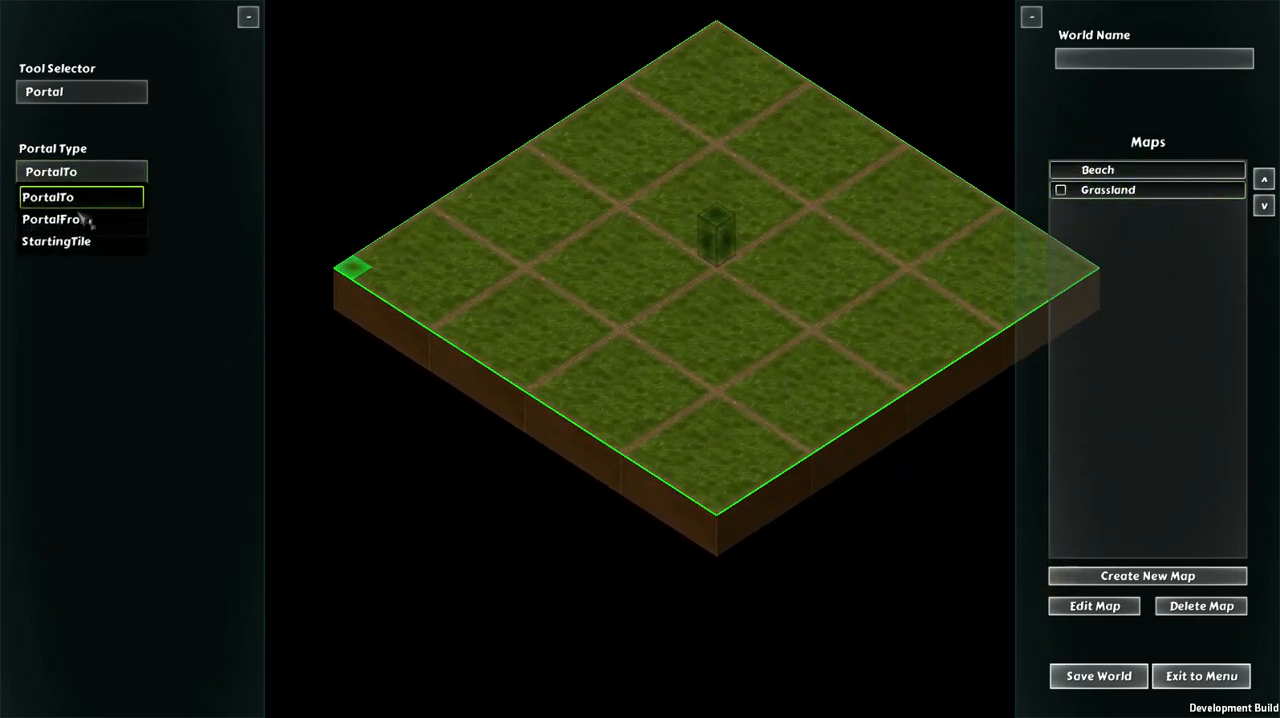
{"action": "left_click", "coordinate": [60, 214]}
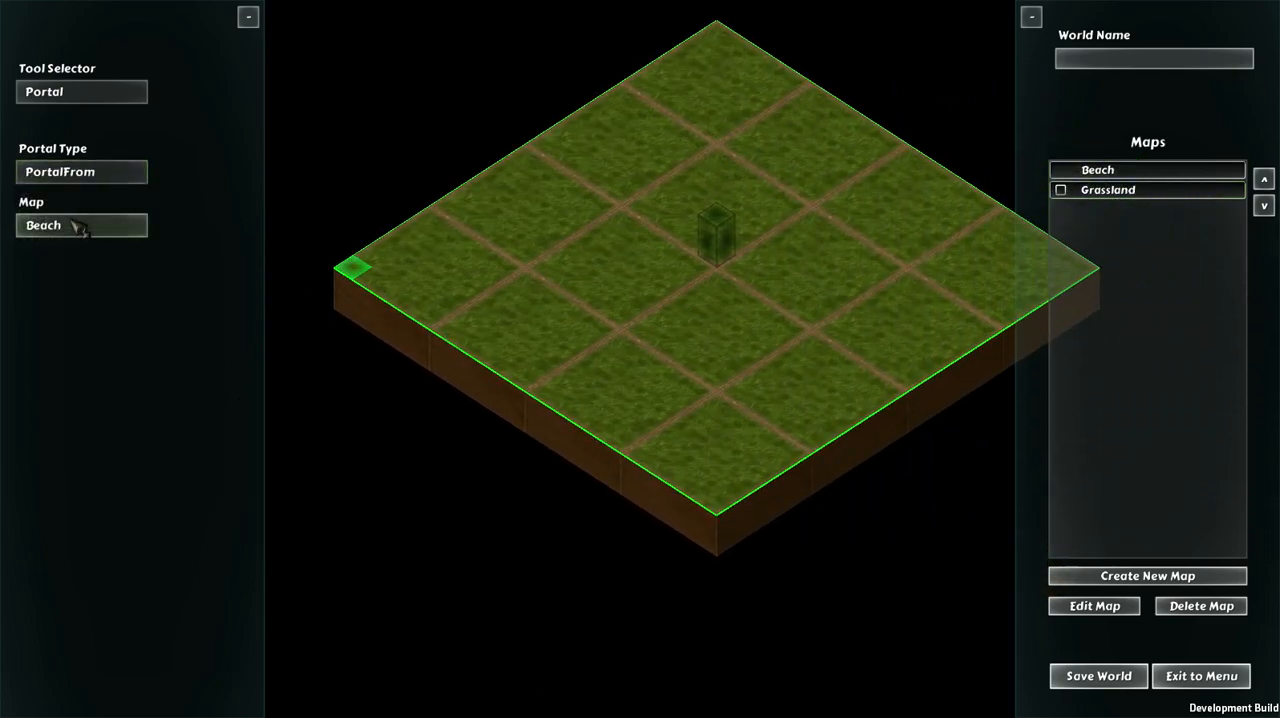
{"action": "left_click", "coordinate": [713, 438]}
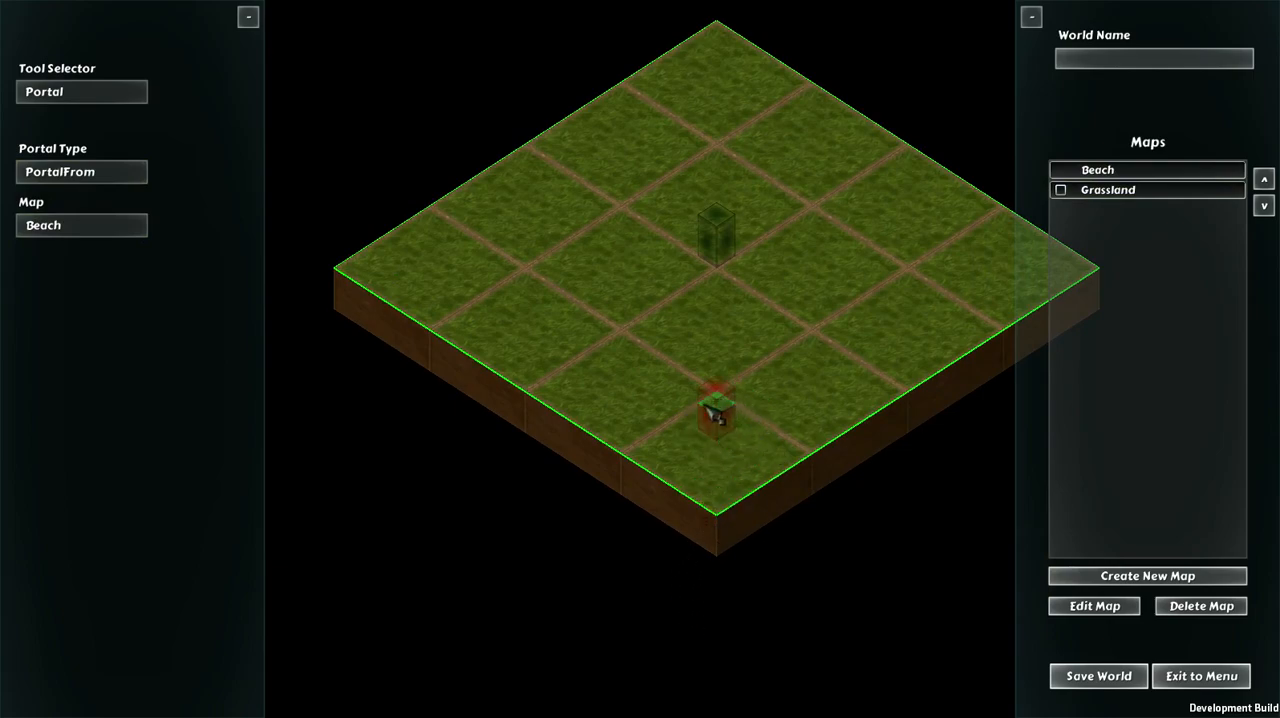
{"action": "key", "text": "d"}
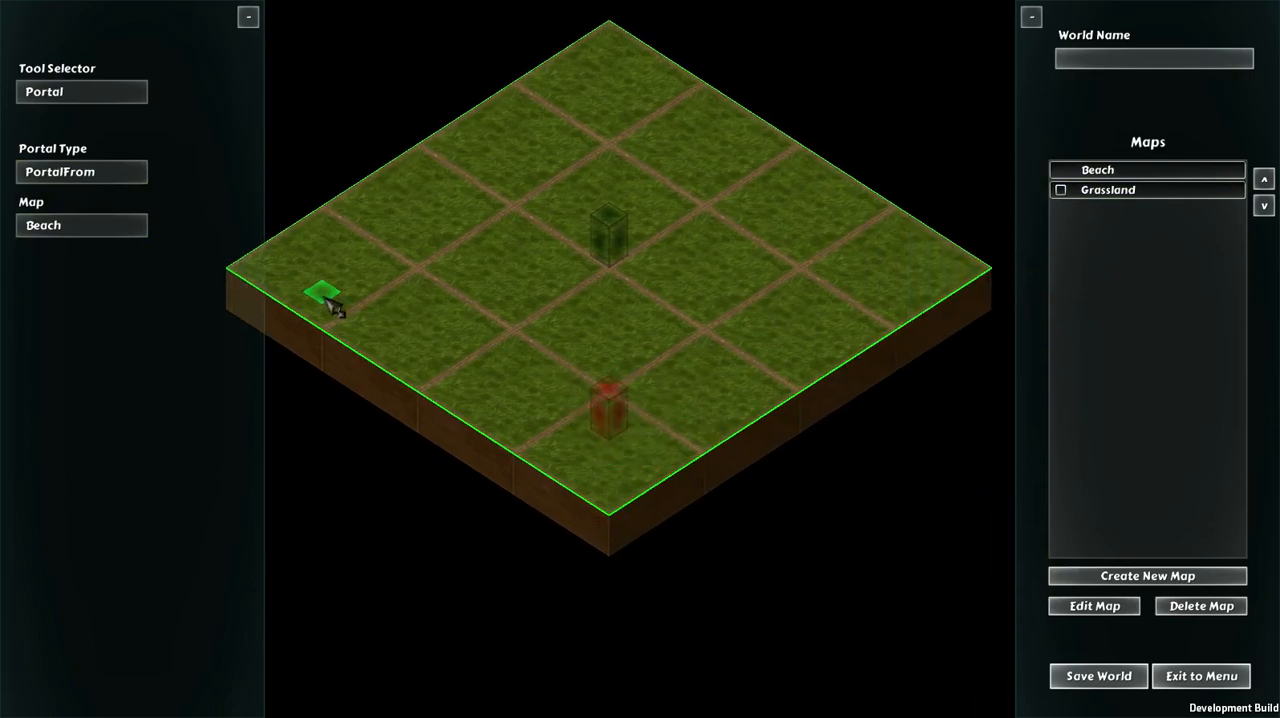
Step: Place a cluster of PortalTo portals leading to Beach on the front corner of the Grassland map
{"action": "left_click", "coordinate": [60, 177]}
{"action": "left_click", "coordinate": [55, 191]}
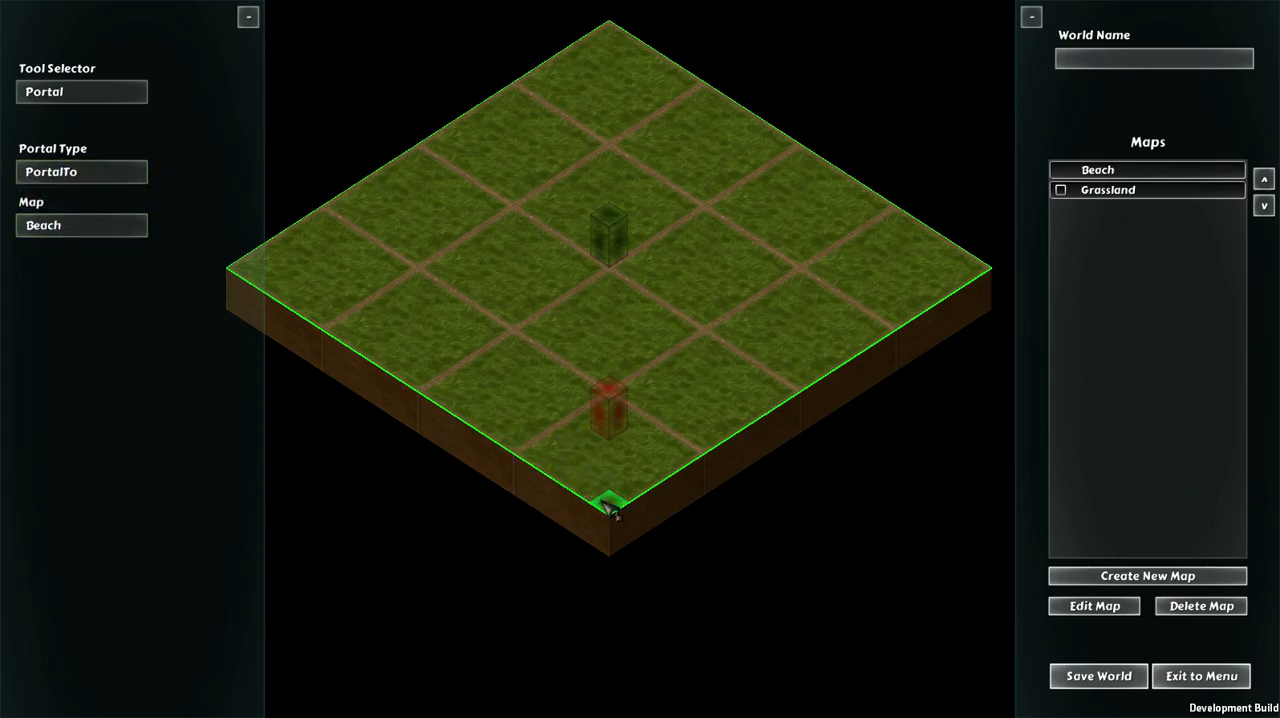
{"action": "left_click", "coordinate": [610, 508]}
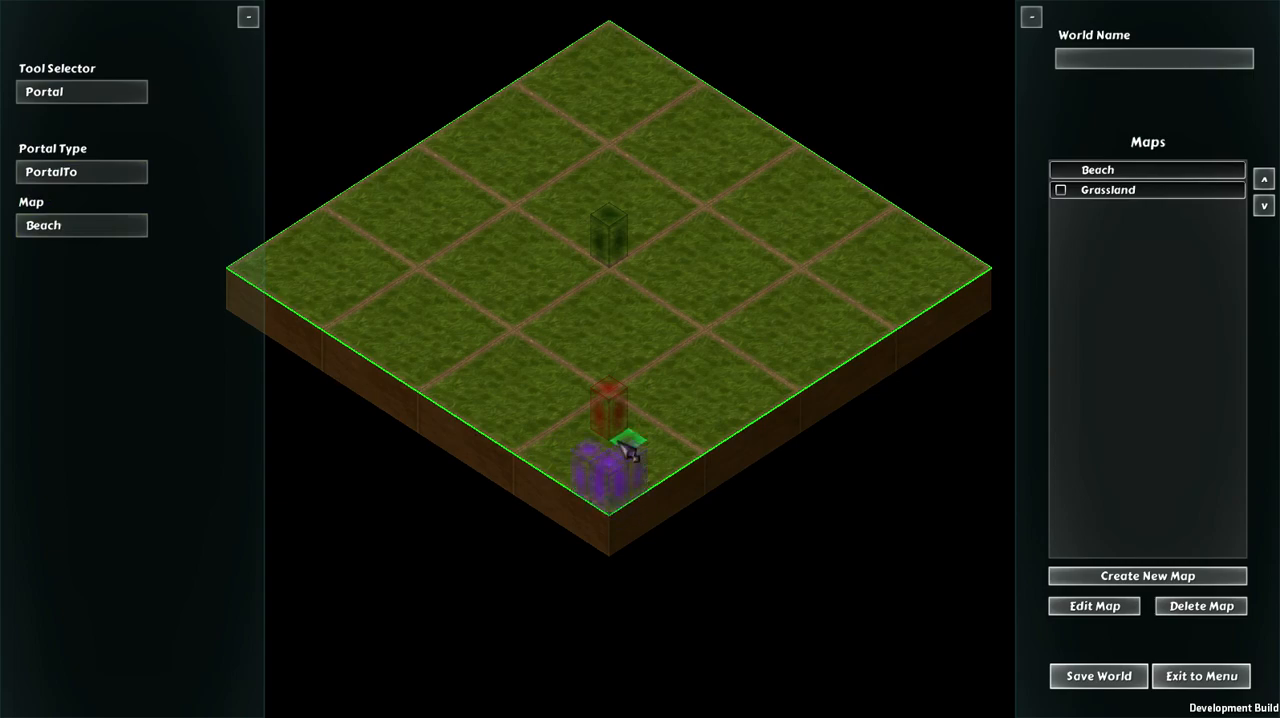
Step: Return to the Beach map and place a PortalFrom portal for Grassland just in front of the back-corner portals
{"action": "left_click", "coordinate": [1110, 172]}
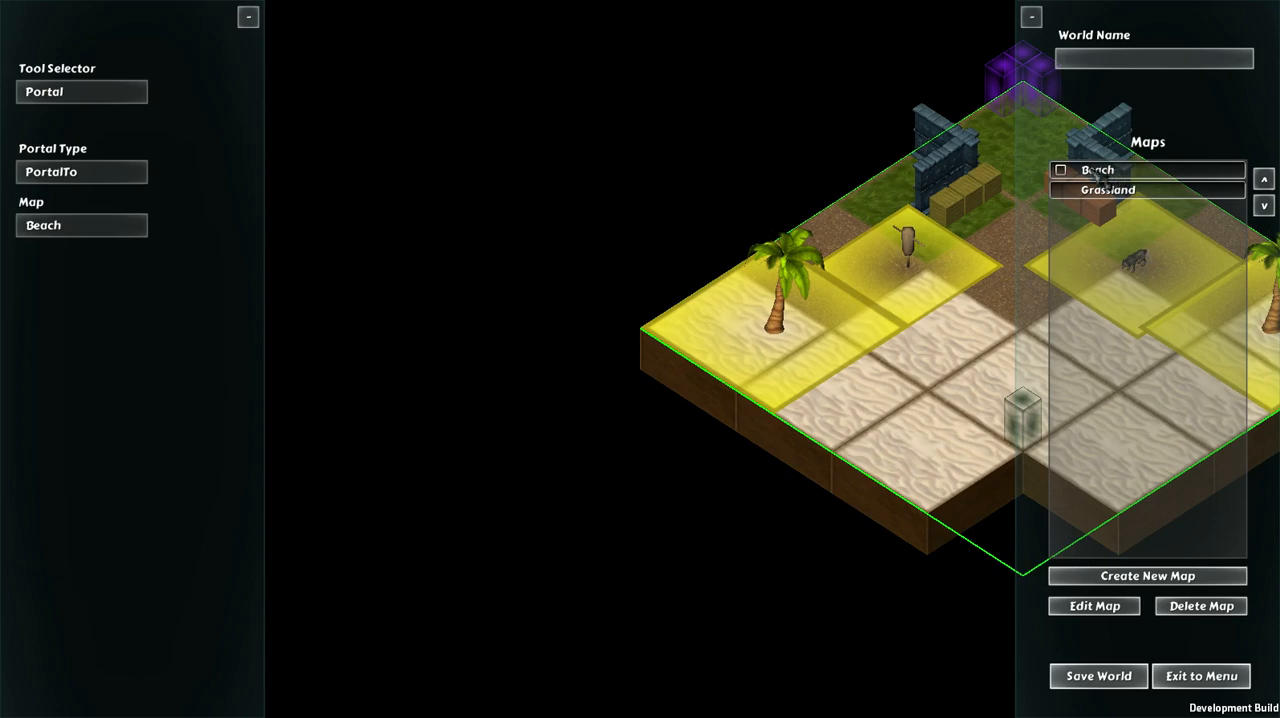
{"action": "left_click", "coordinate": [45, 228]}
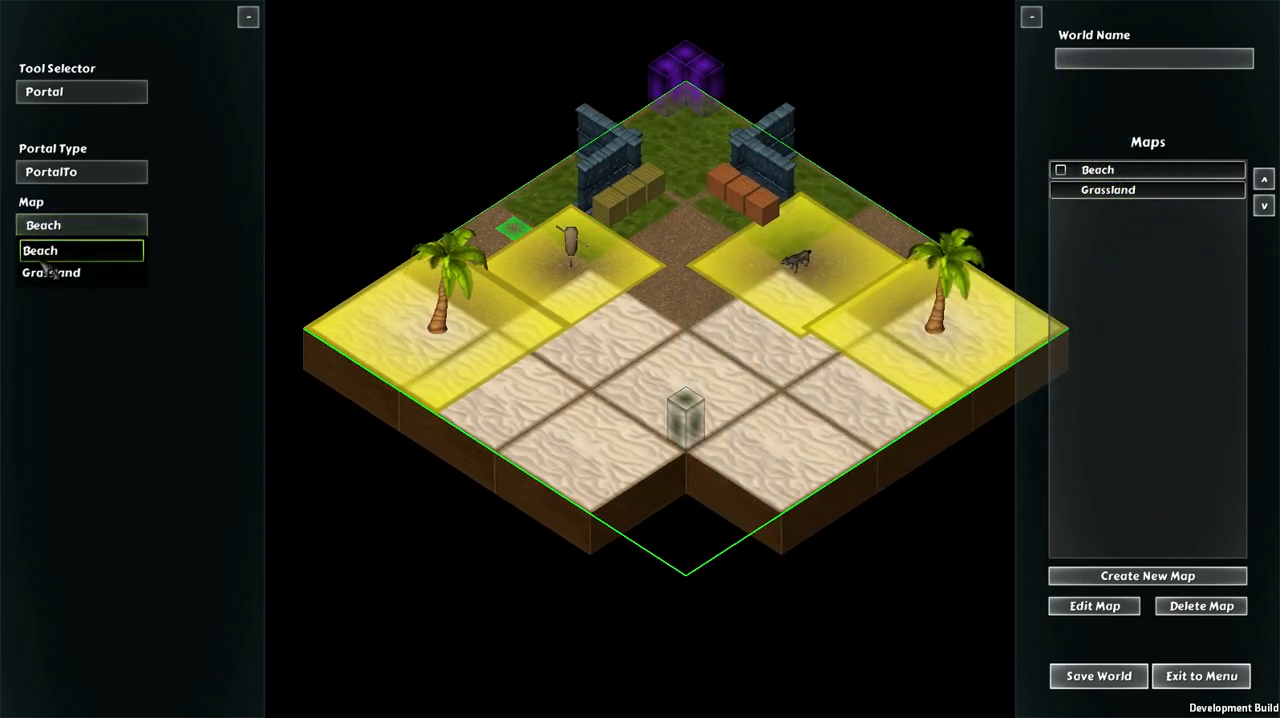
{"action": "left_click", "coordinate": [40, 271]}
{"action": "left_click", "coordinate": [78, 174]}
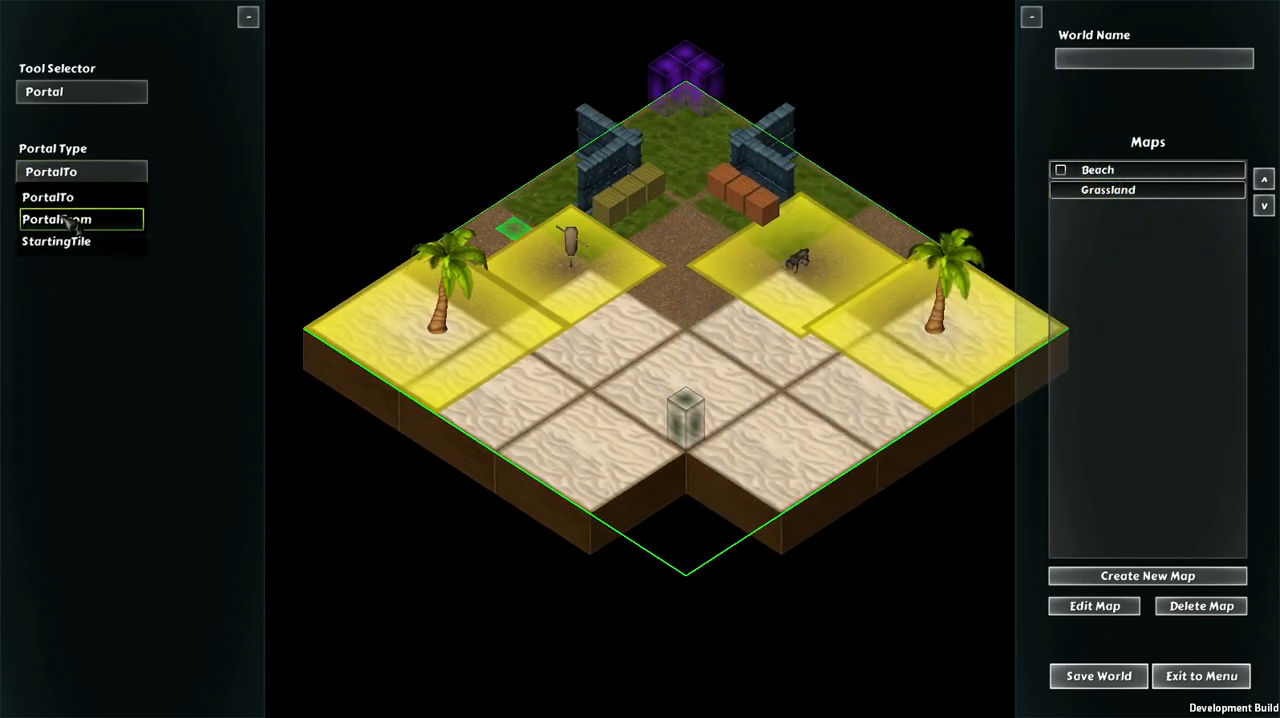
{"action": "left_click", "coordinate": [58, 219]}
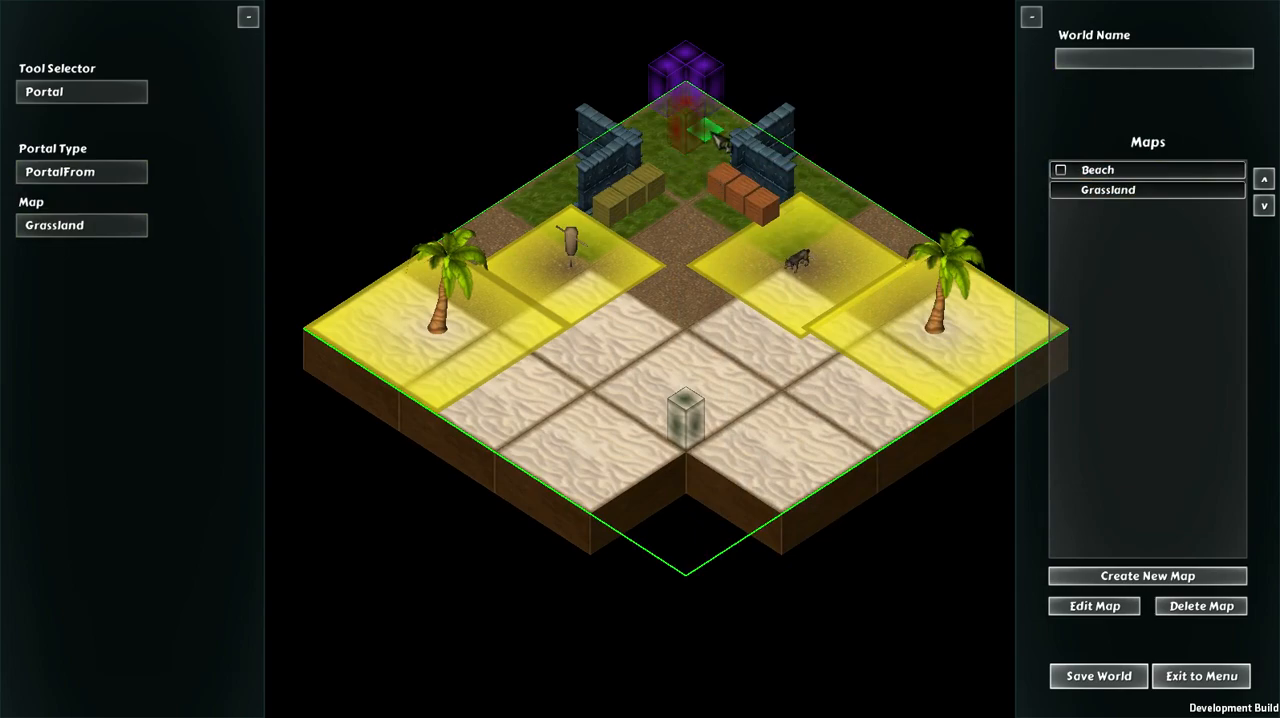
{"action": "key", "text": "d"}
{"action": "key", "text": "a"}
{"action": "key", "text": "w"}
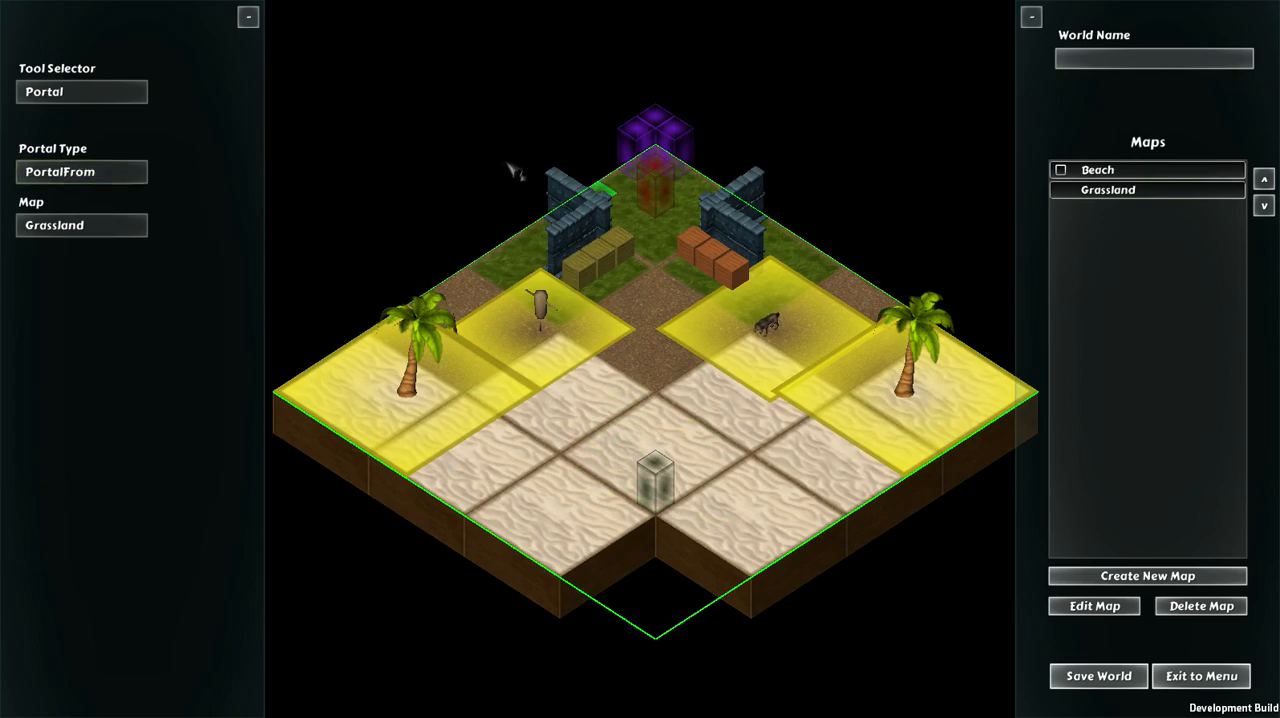
{"action": "key", "text": "d"}
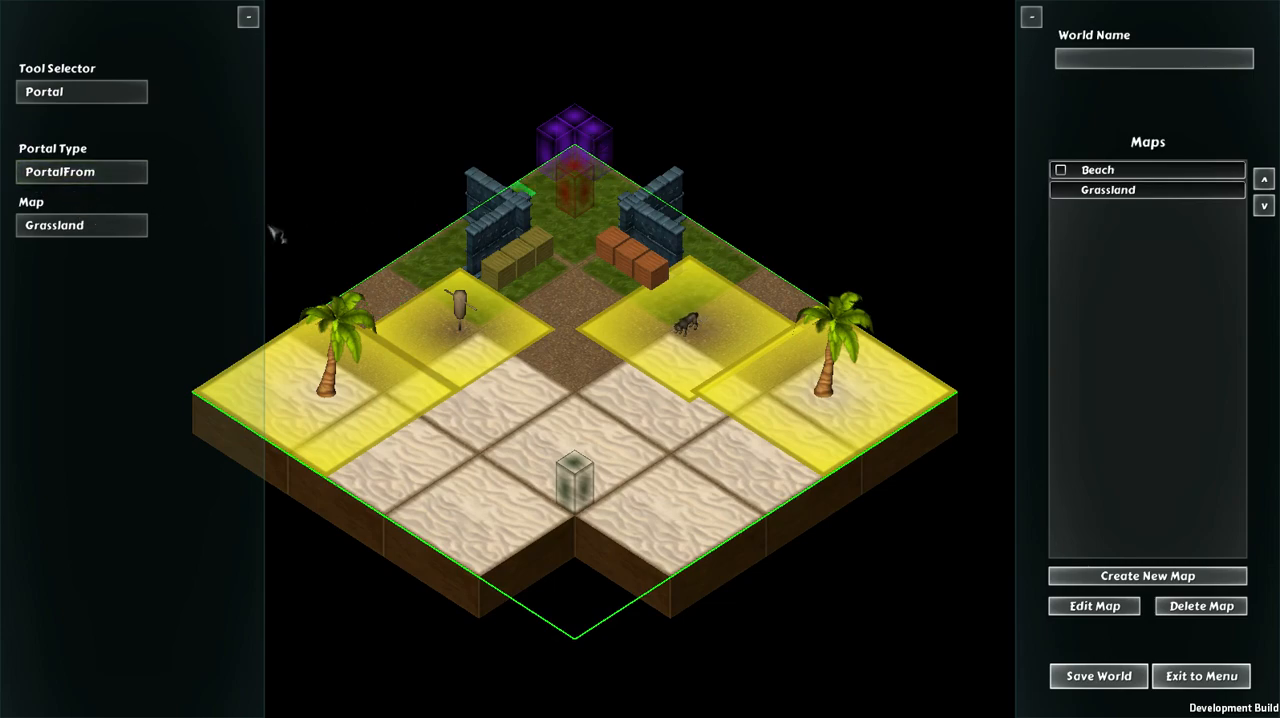
Step: Switch to the Event tool and start a new event for the Beach map
{"action": "left_click", "coordinate": [78, 92]}
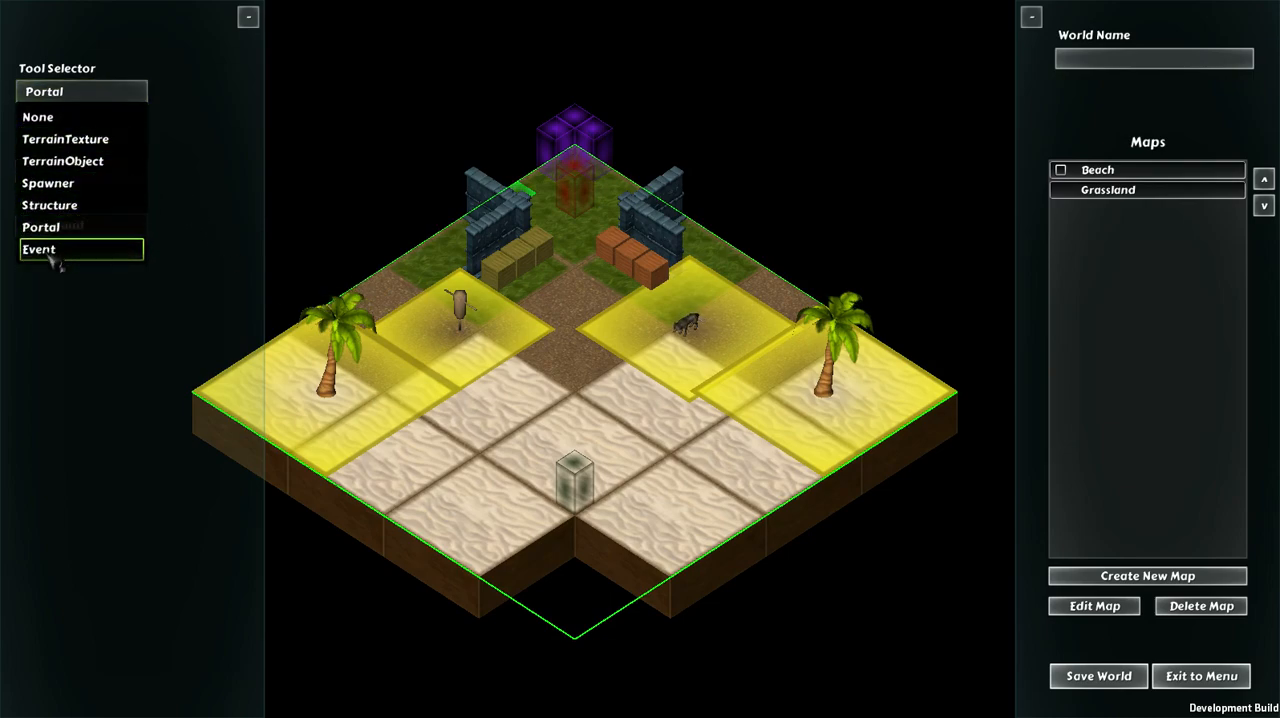
{"action": "left_click", "coordinate": [55, 250]}
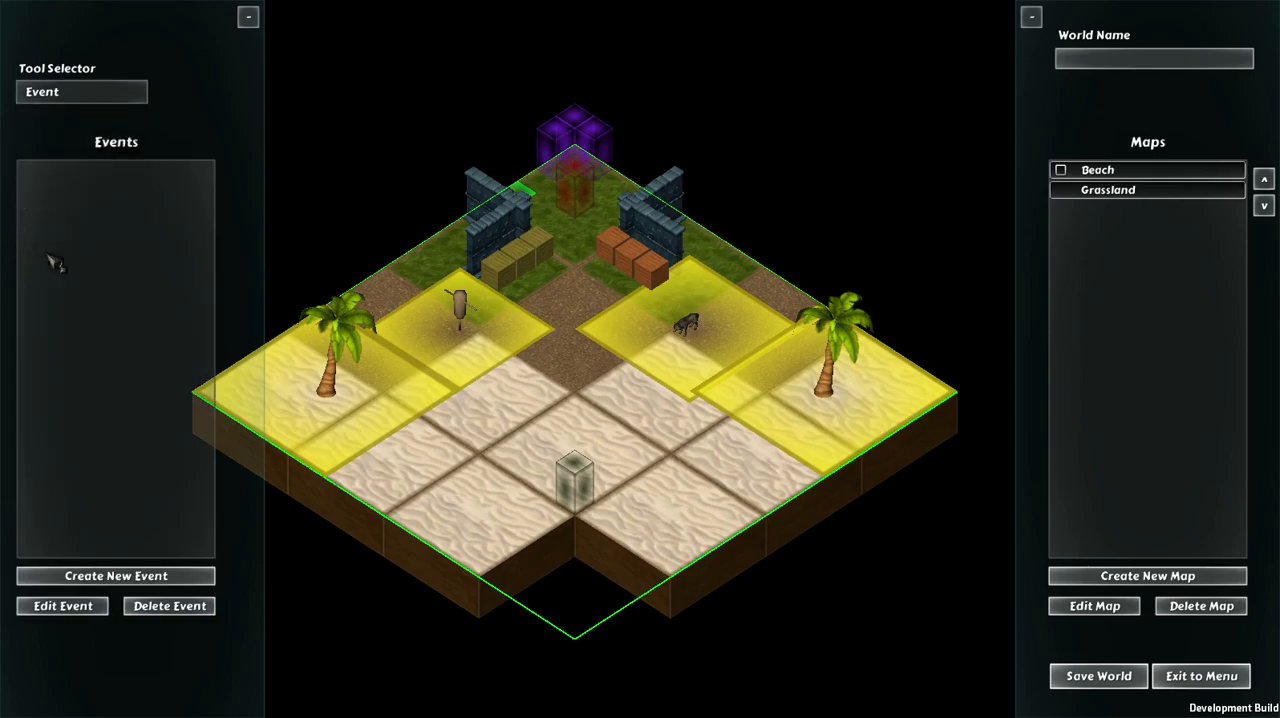
{"action": "key", "text": "a"}
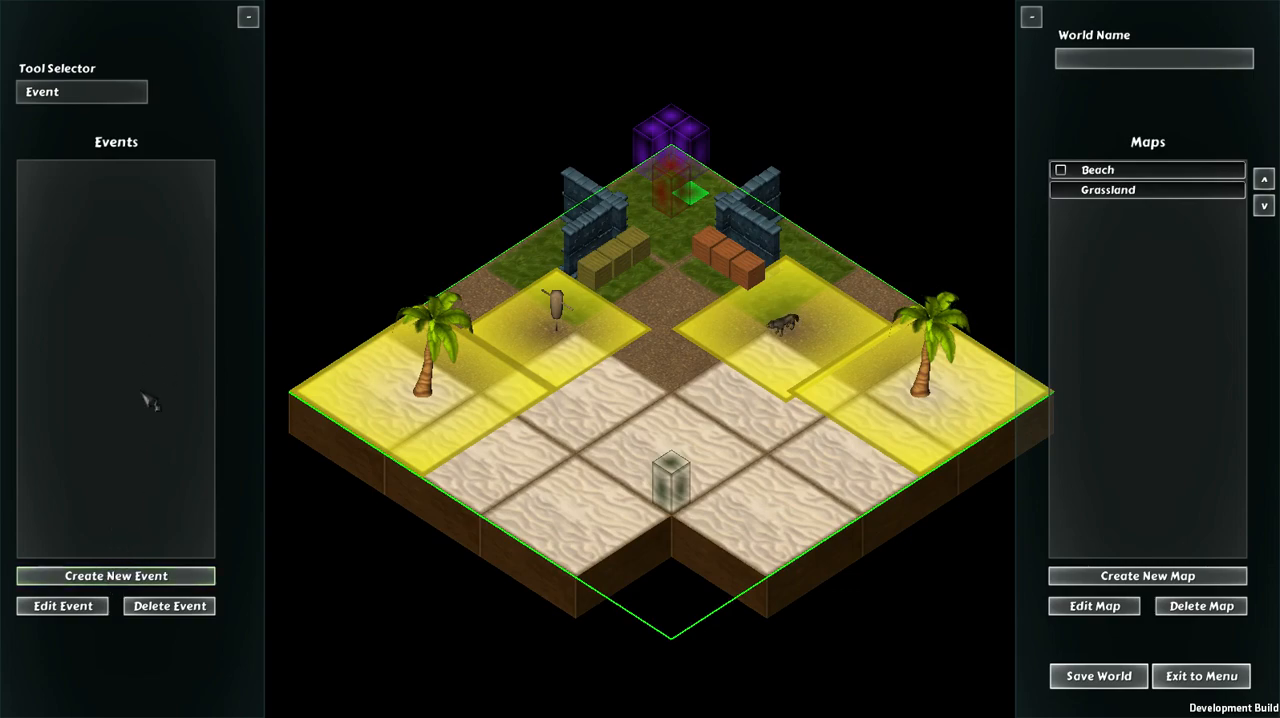
{"action": "left_click", "coordinate": [111, 580]}
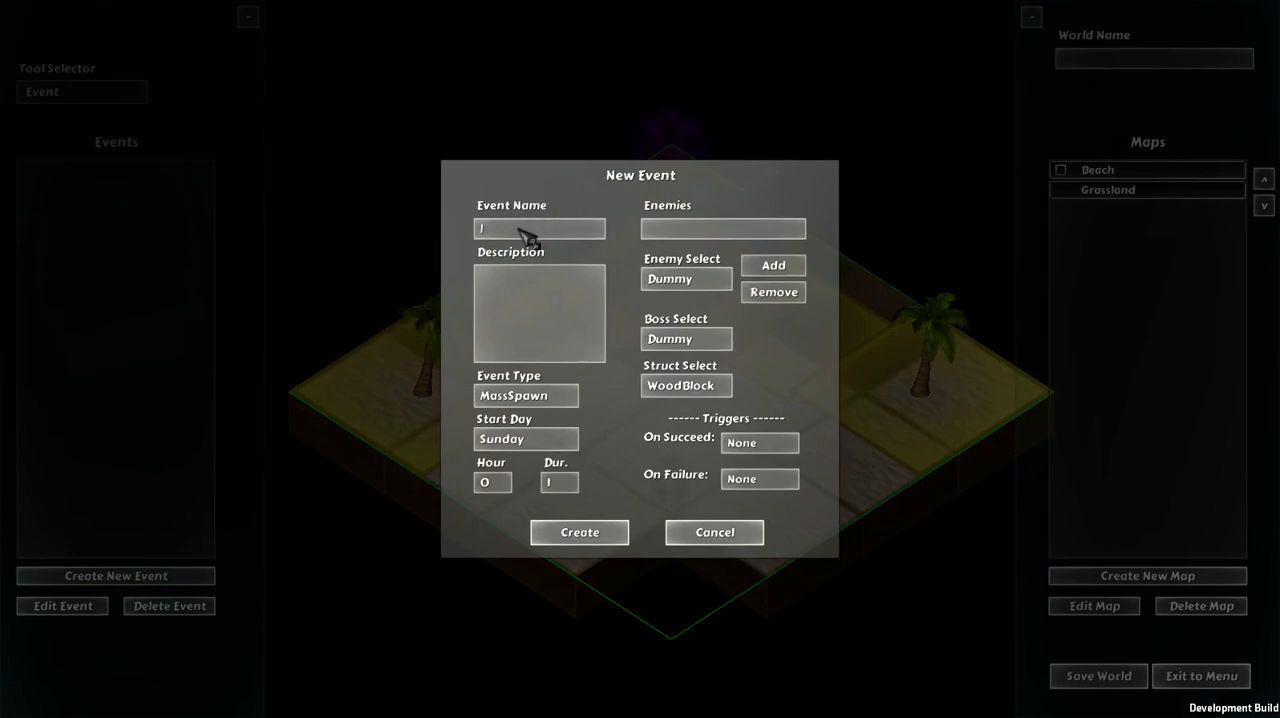
Step: Name the event "Dummy Spawn" and give it the description "Here is a description"
{"action": "type", "text": "Dul"}
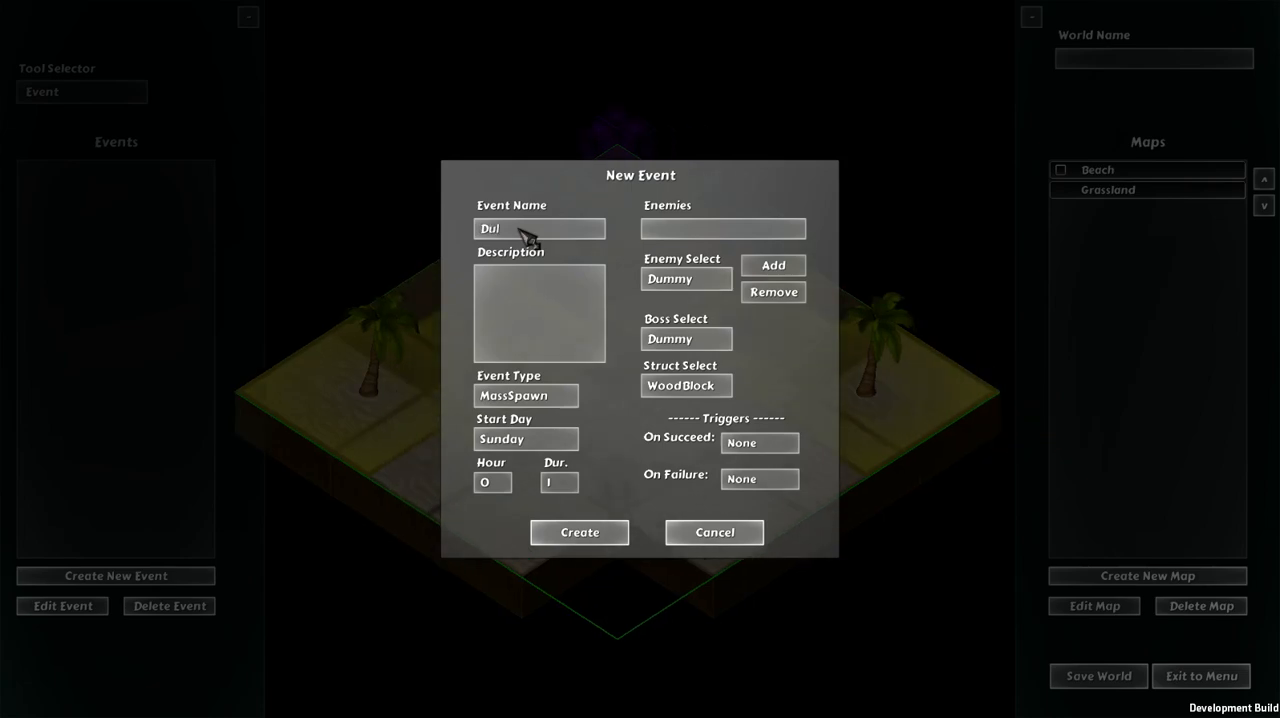
{"action": "type", "text": "my Spawn"}
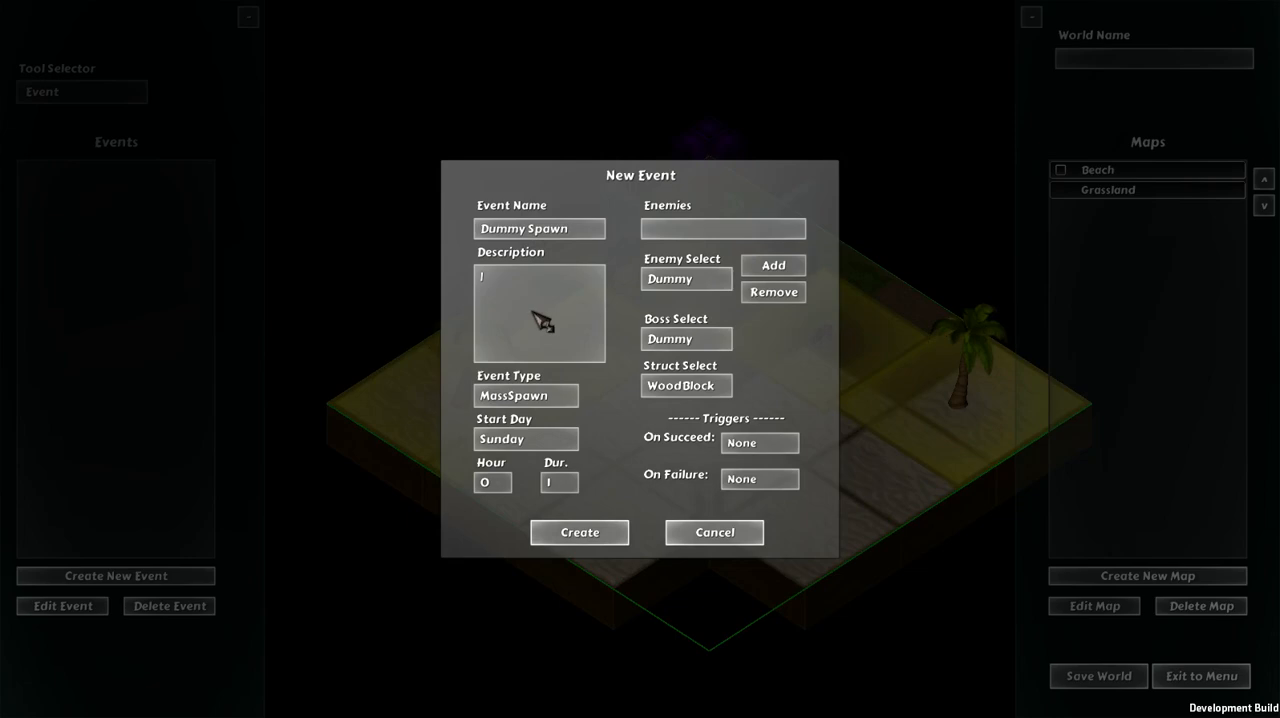
{"action": "type", "text": "1Here is a descri"}
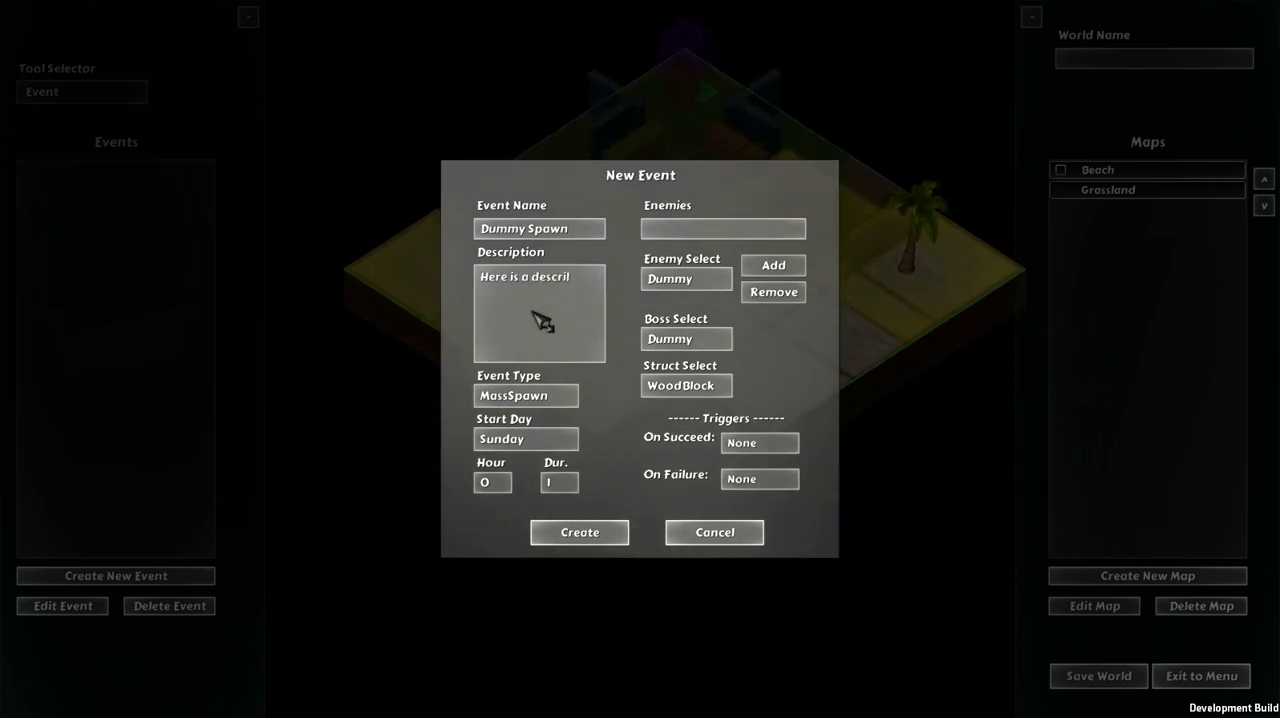
{"action": "type", "text": "ption!"}
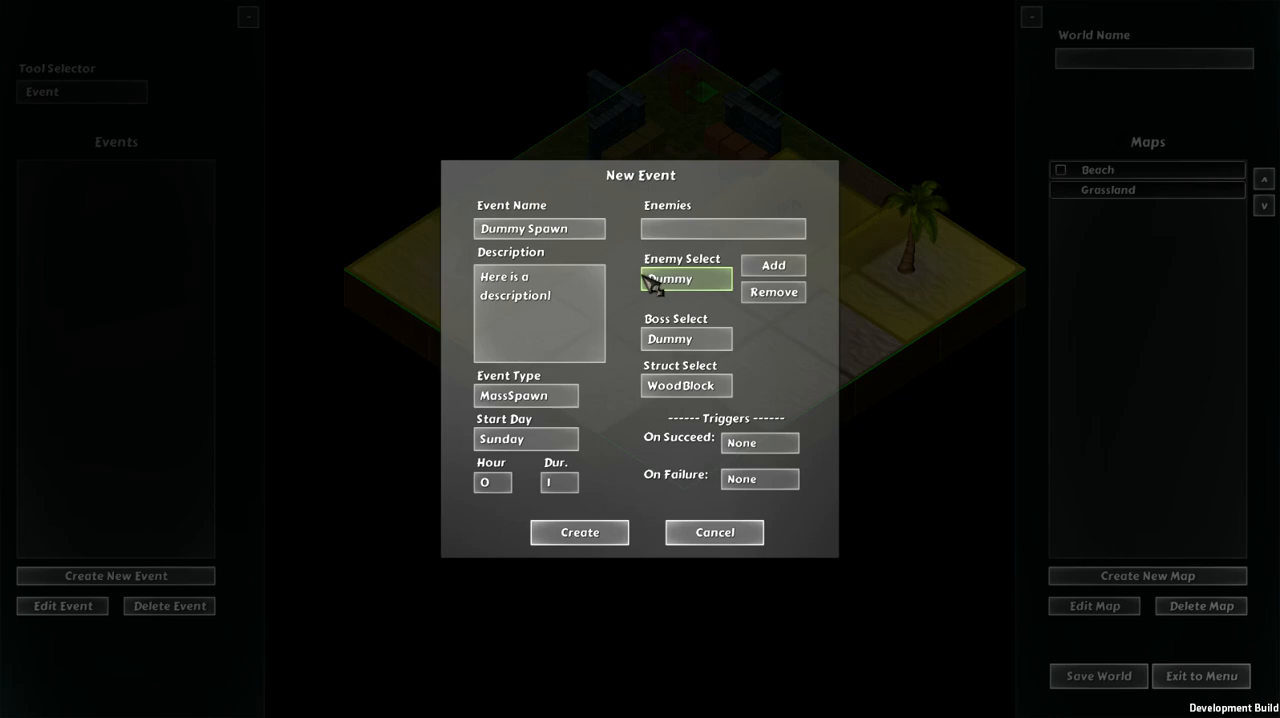
{"action": "type", "text": "d"}
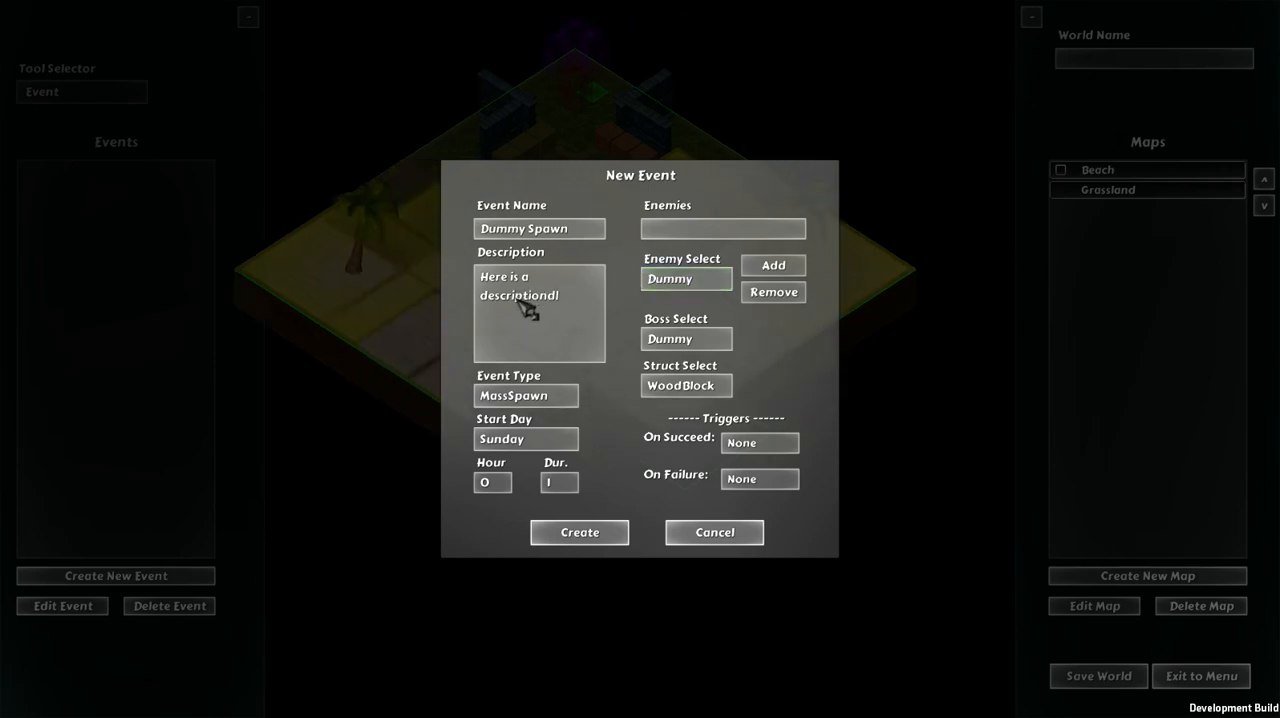
{"action": "type", "text": "a"}
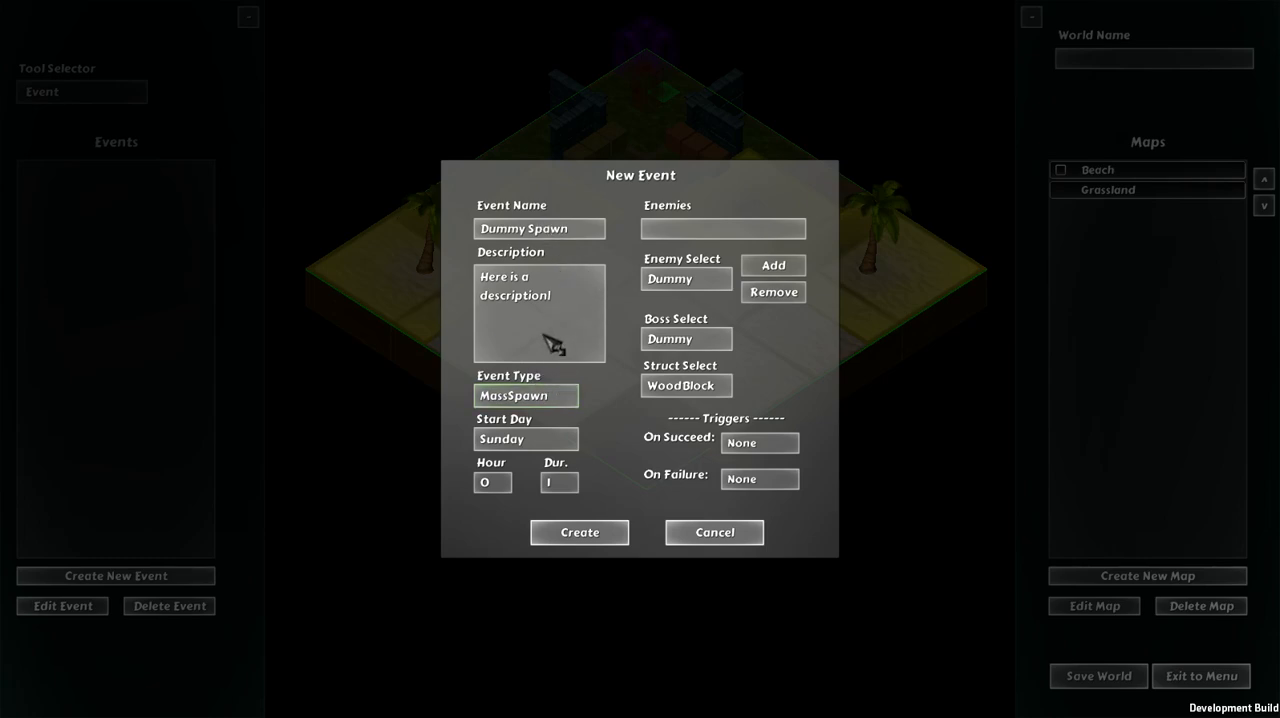
Step: Set the event type to MassSpawn and schedule it to start on Sunday at hour 7
{"action": "left_click", "coordinate": [531, 400]}
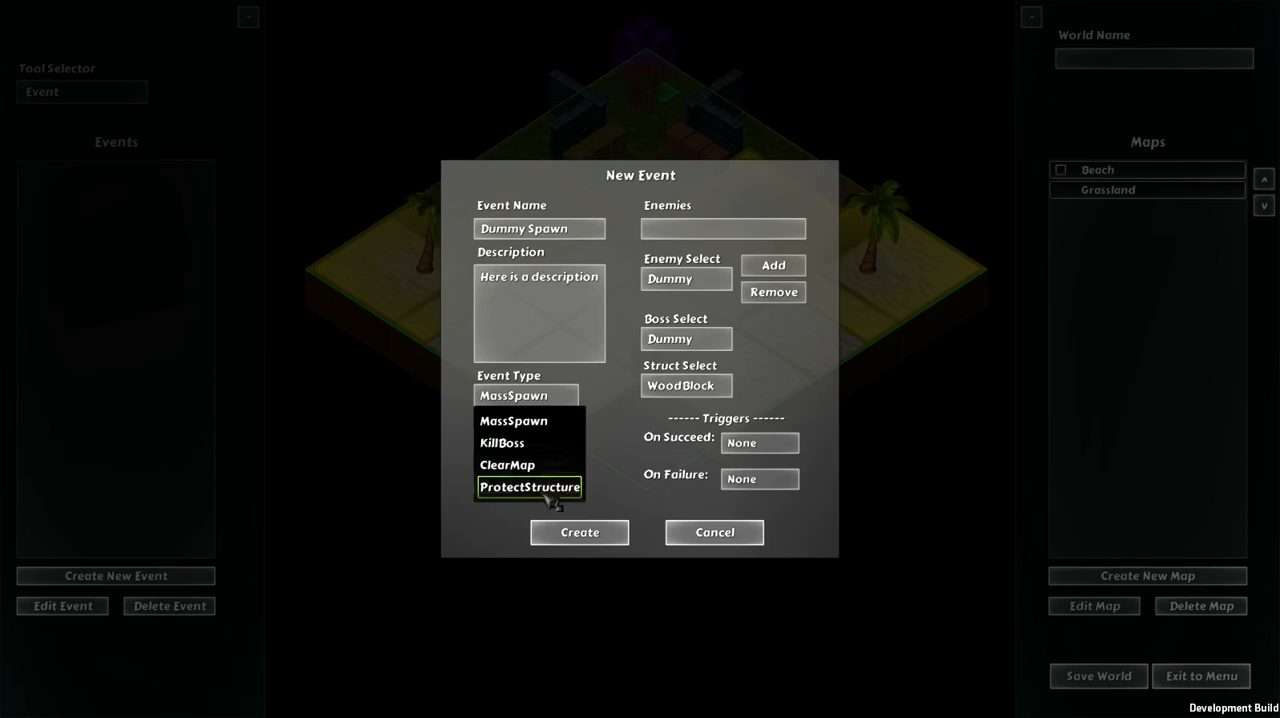
{"action": "left_click", "coordinate": [516, 421]}
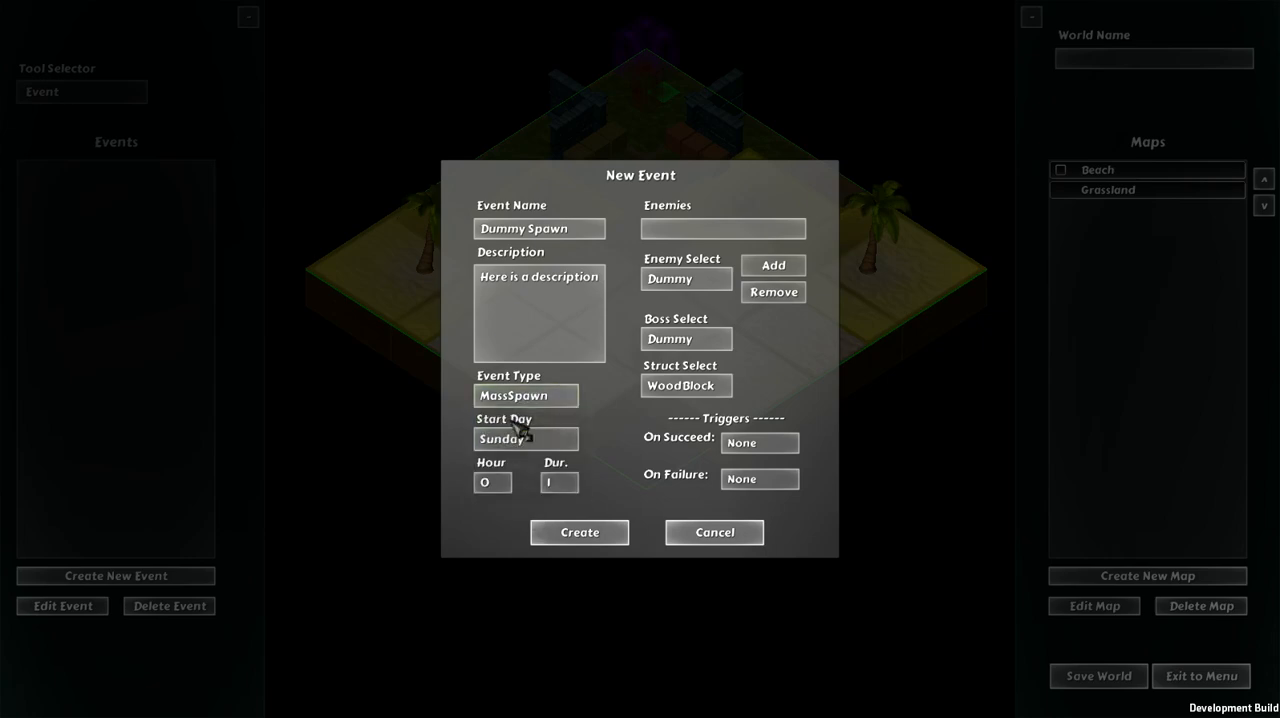
{"action": "left_click", "coordinate": [533, 440]}
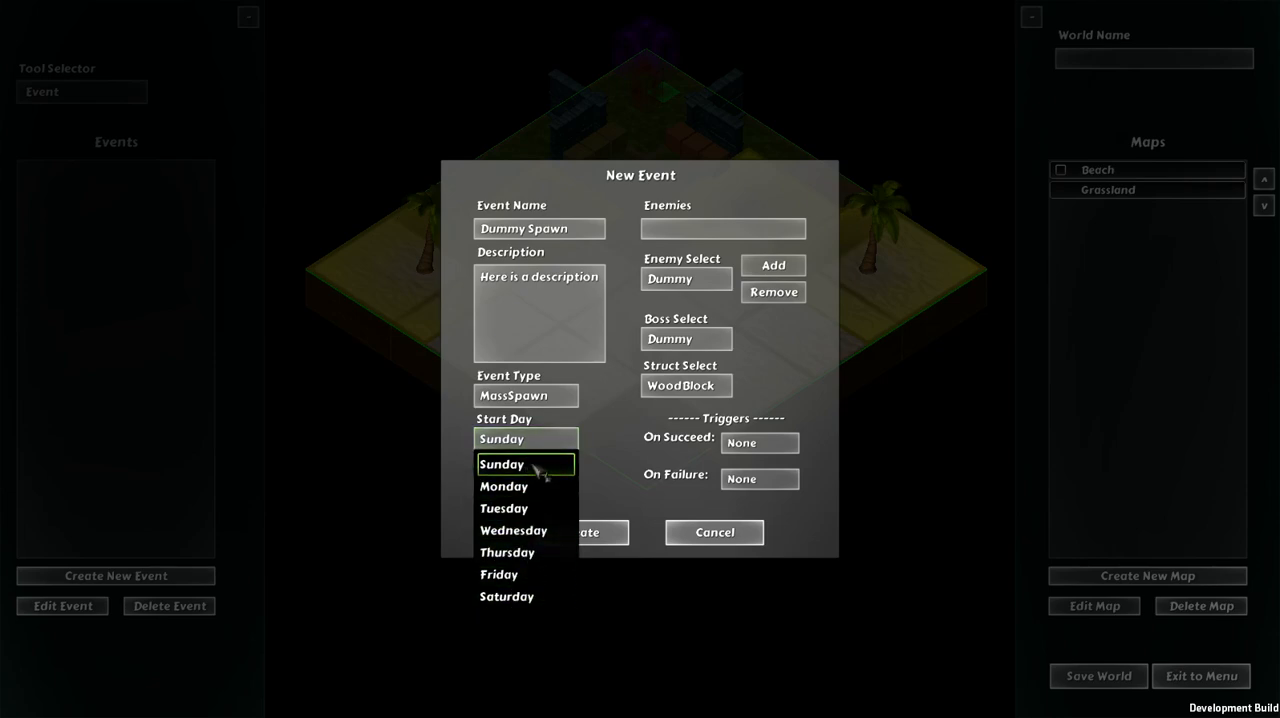
{"action": "left_click", "coordinate": [527, 465]}
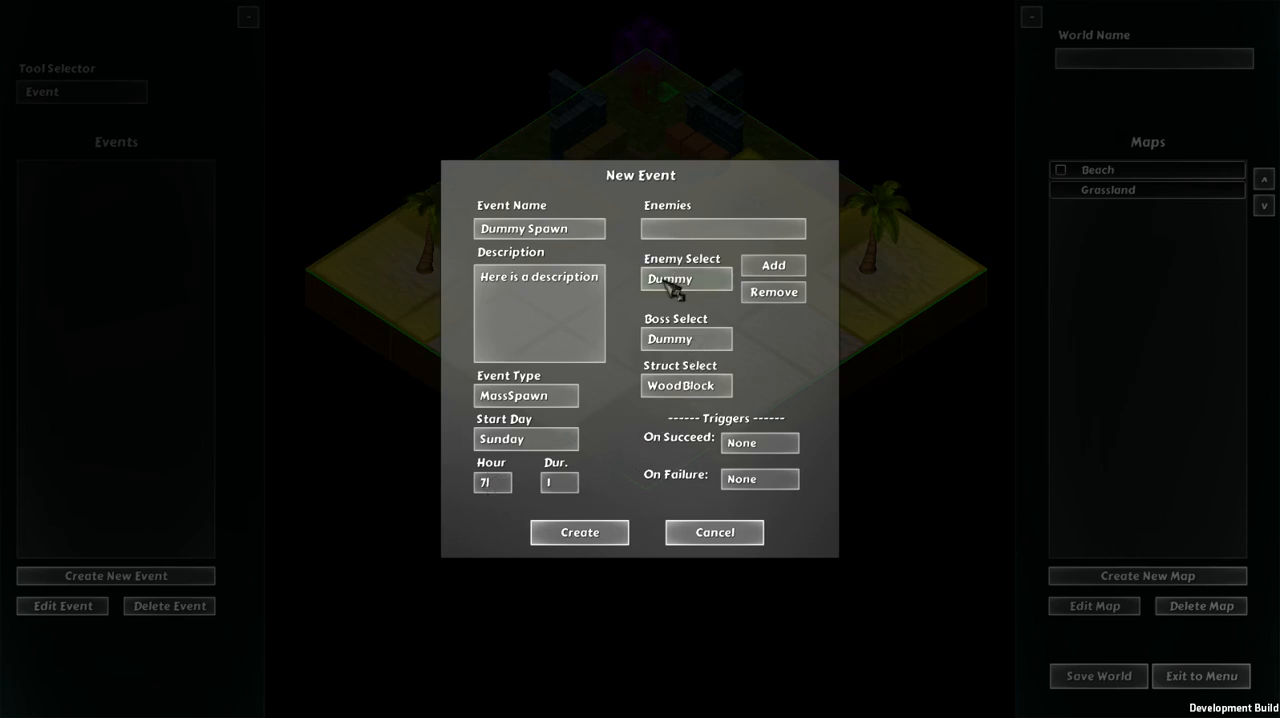
Step: Add Wolf to the new event's enemies and remove it again
{"action": "left_click", "coordinate": [712, 284]}
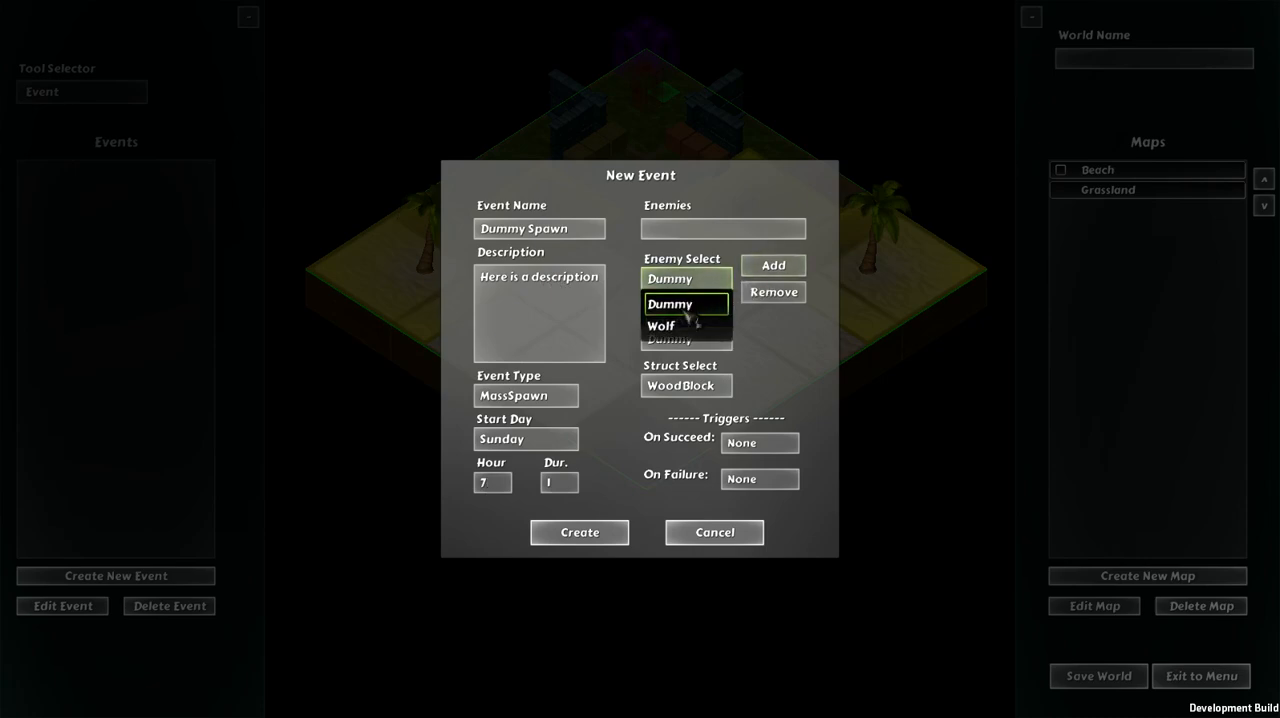
{"action": "left_click", "coordinate": [688, 323]}
{"action": "left_click", "coordinate": [770, 266]}
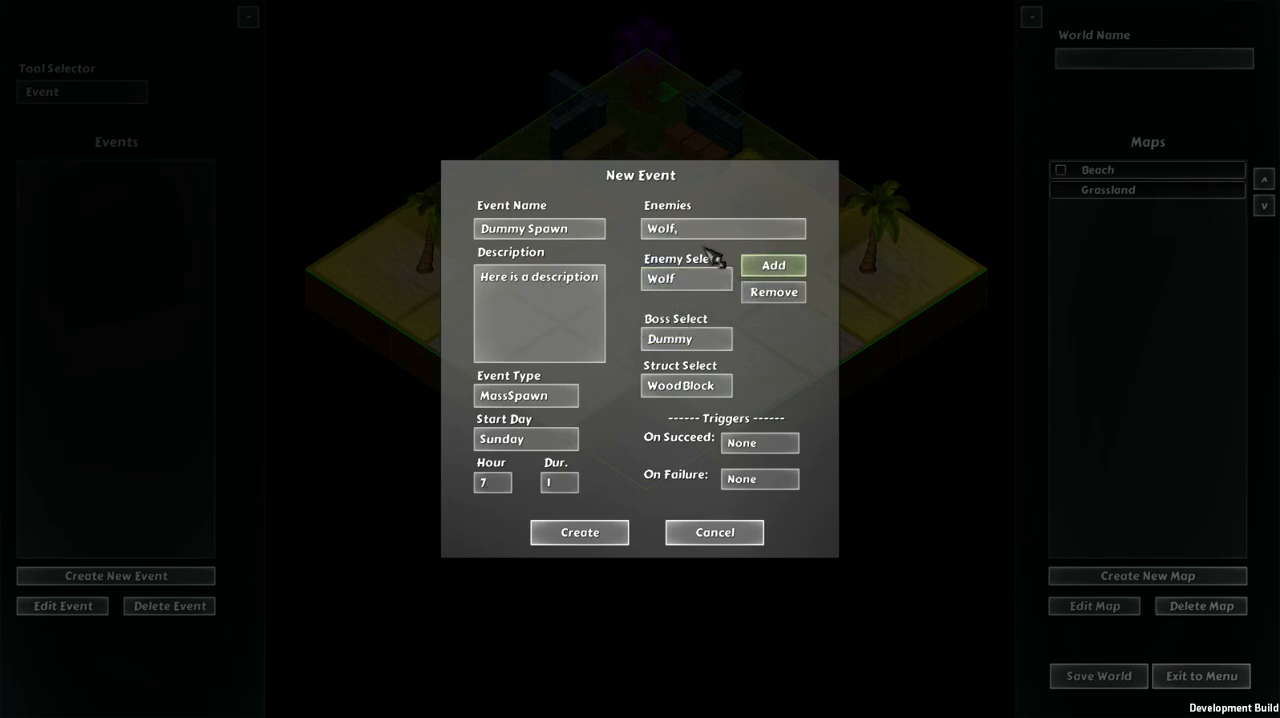
{"action": "left_click", "coordinate": [772, 295]}
Step: Add Dummy as the event's enemy and create the Dummy Spawn event with no triggers
{"action": "left_click", "coordinate": [712, 280]}
{"action": "left_click", "coordinate": [686, 303]}
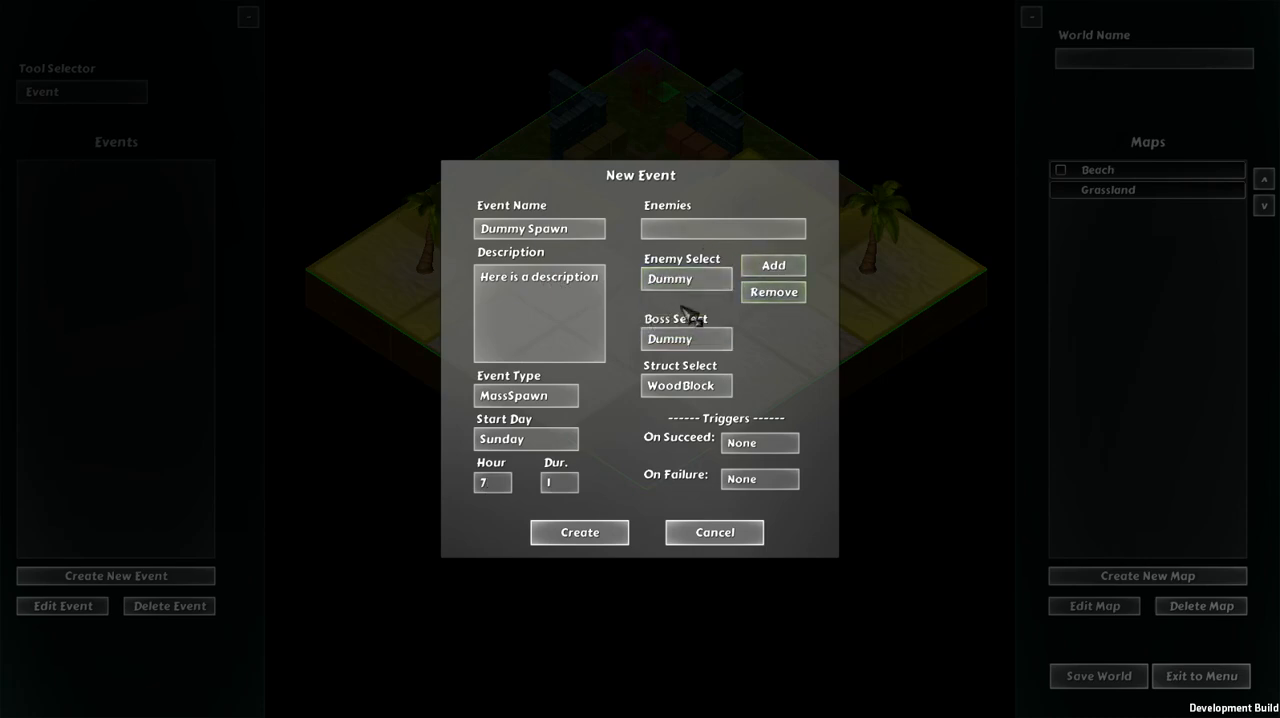
{"action": "left_click", "coordinate": [797, 270]}
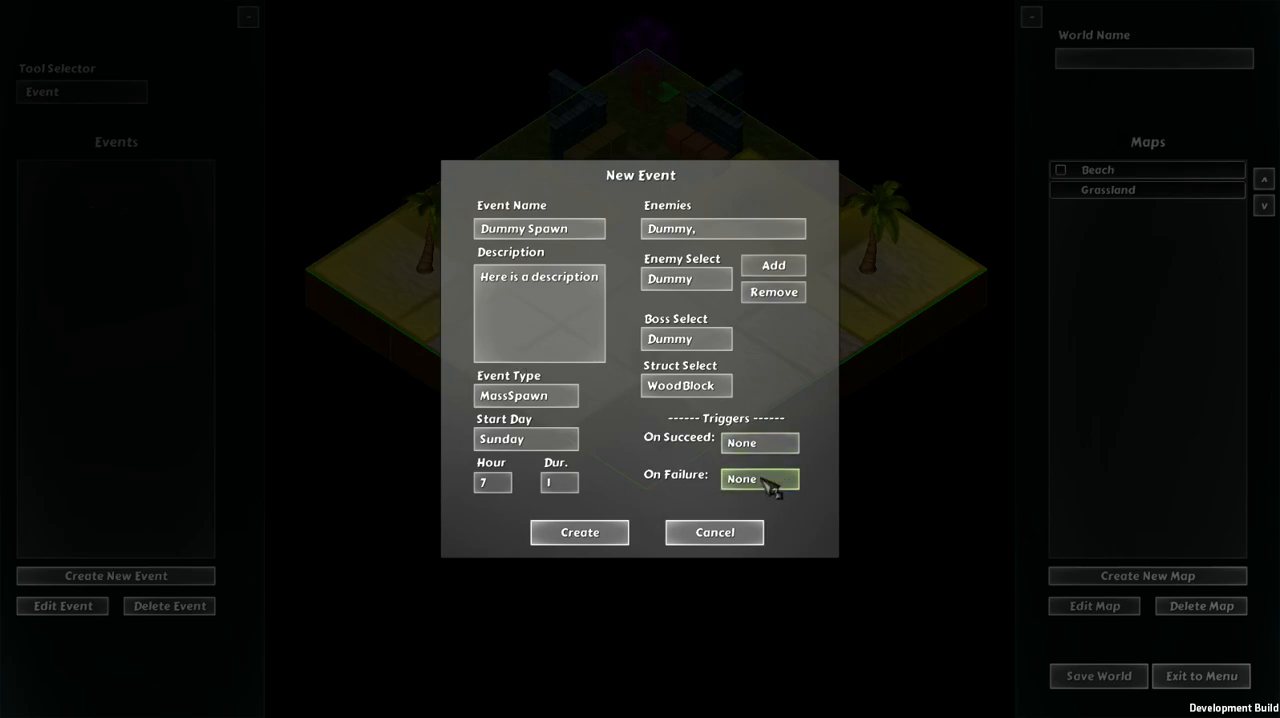
{"action": "left_click", "coordinate": [562, 543]}
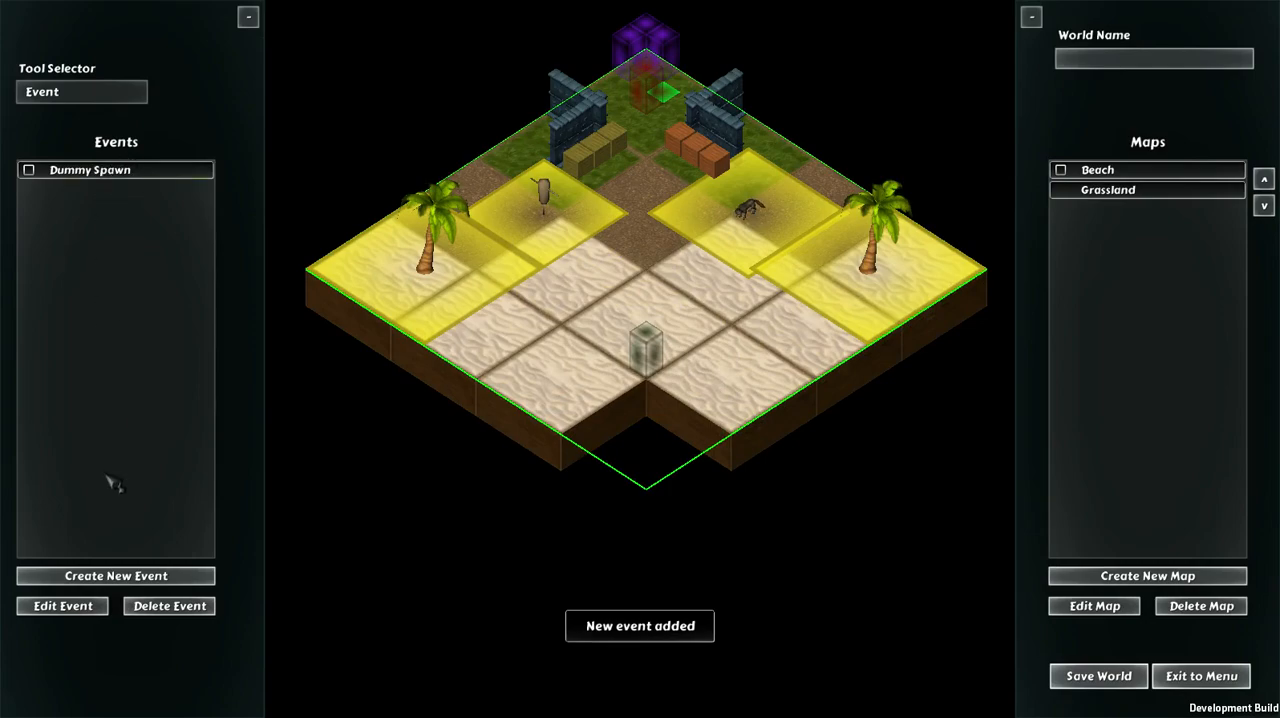
Step: Open the Dummy Spawn event for editing and set both its On Succeed and On Failure triggers to Dummy Spawn
{"action": "left_click", "coordinate": [63, 606]}
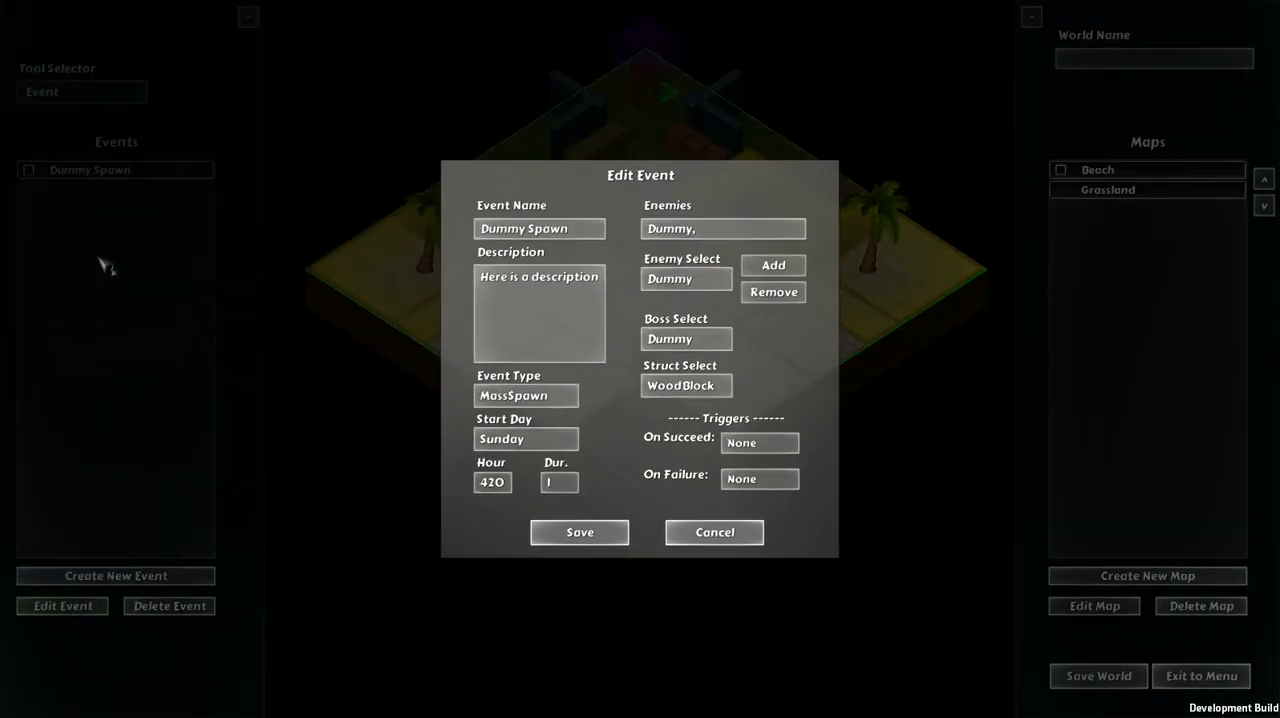
{"action": "left_click", "coordinate": [758, 448]}
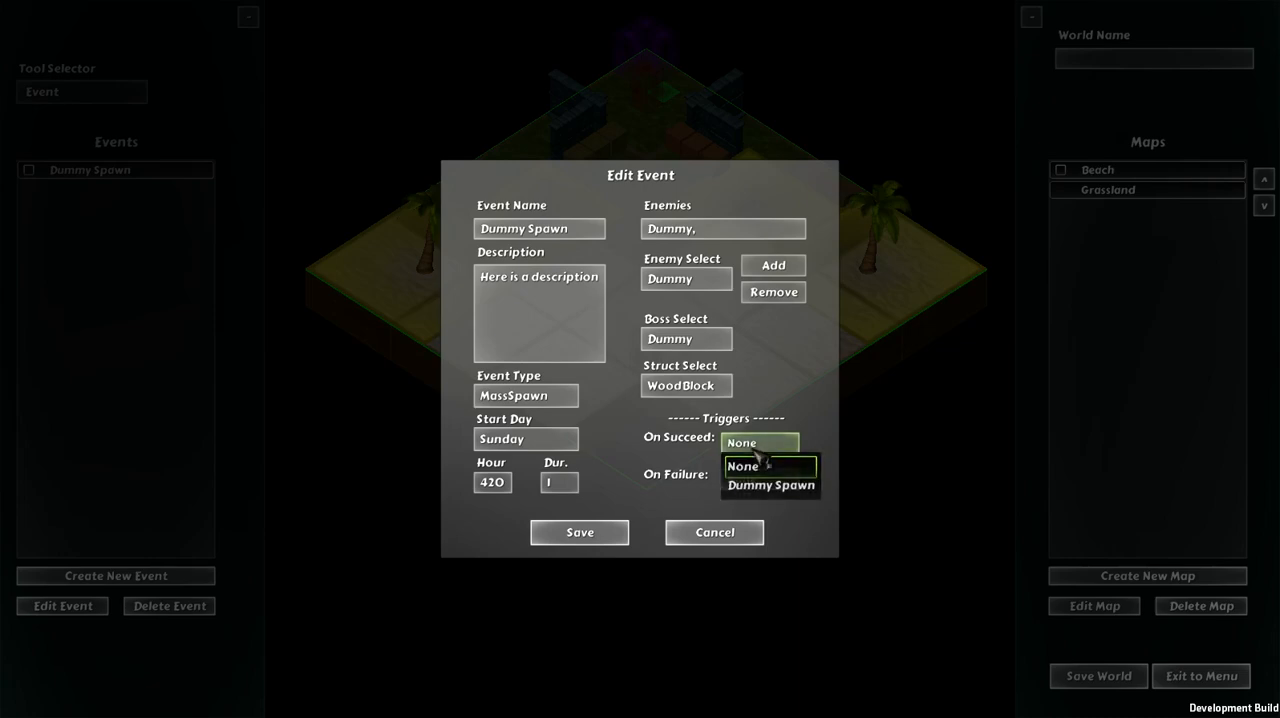
{"action": "left_click", "coordinate": [802, 497]}
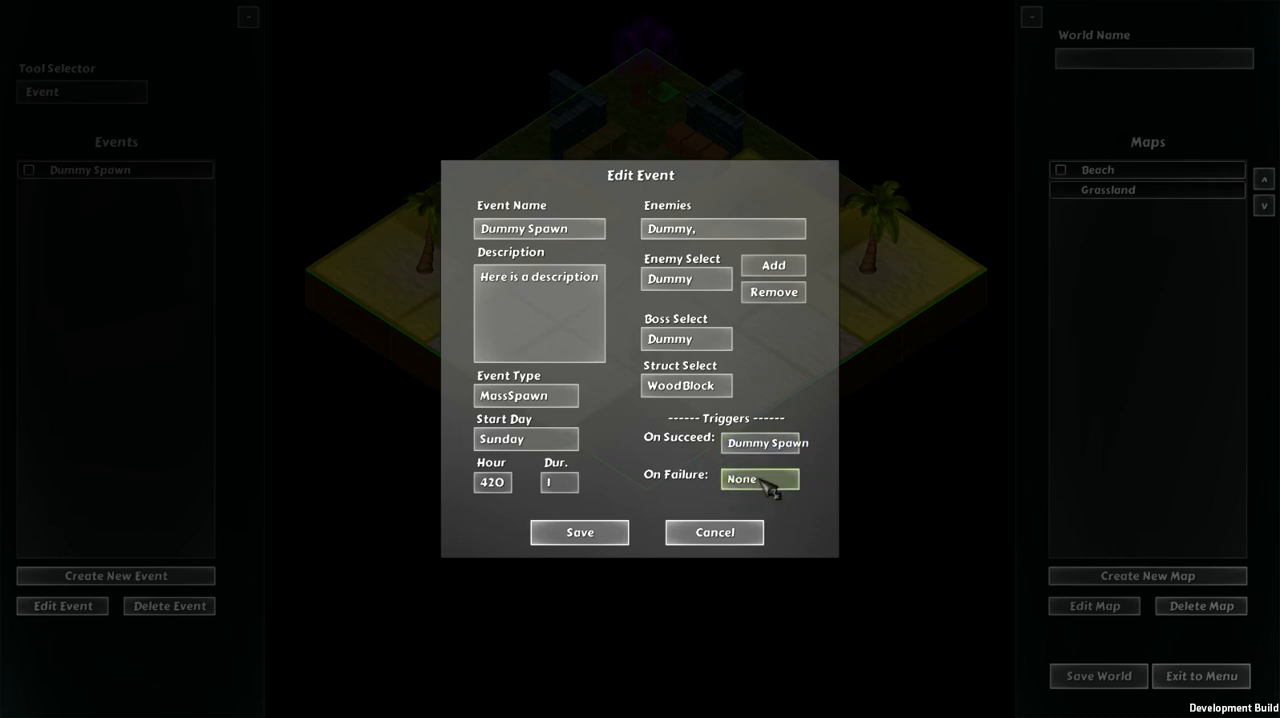
{"action": "left_click", "coordinate": [758, 479]}
{"action": "left_click", "coordinate": [768, 525]}
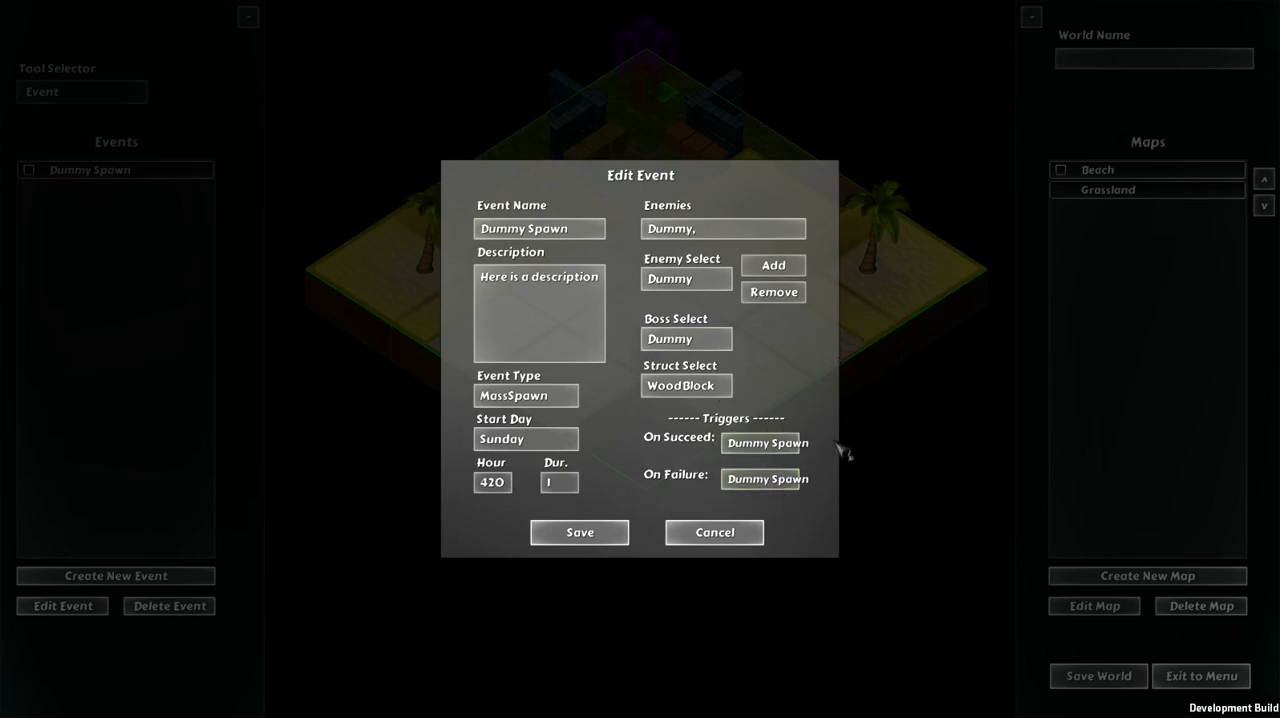
Step: Reset the event's On Failure and On Succeed triggers to None and cancel the edit
{"action": "left_click", "coordinate": [766, 480]}
{"action": "left_click", "coordinate": [740, 504]}
{"action": "left_click", "coordinate": [760, 443]}
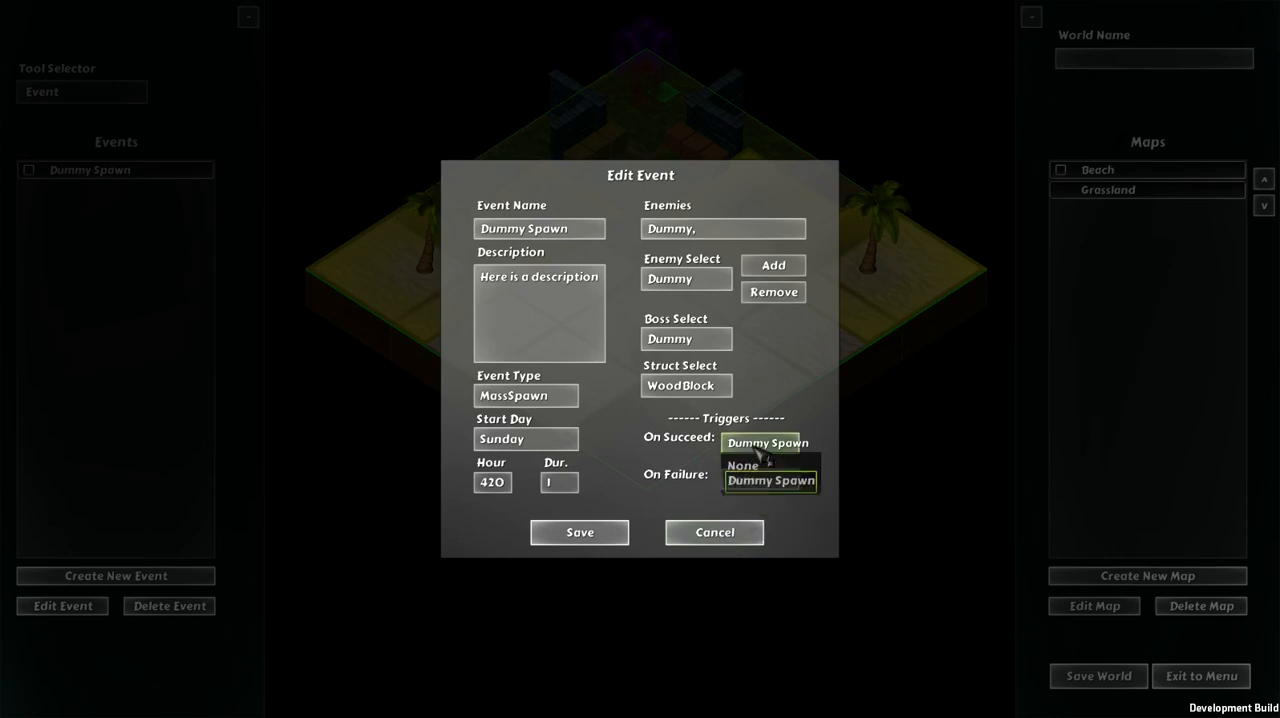
{"action": "left_click", "coordinate": [750, 467]}
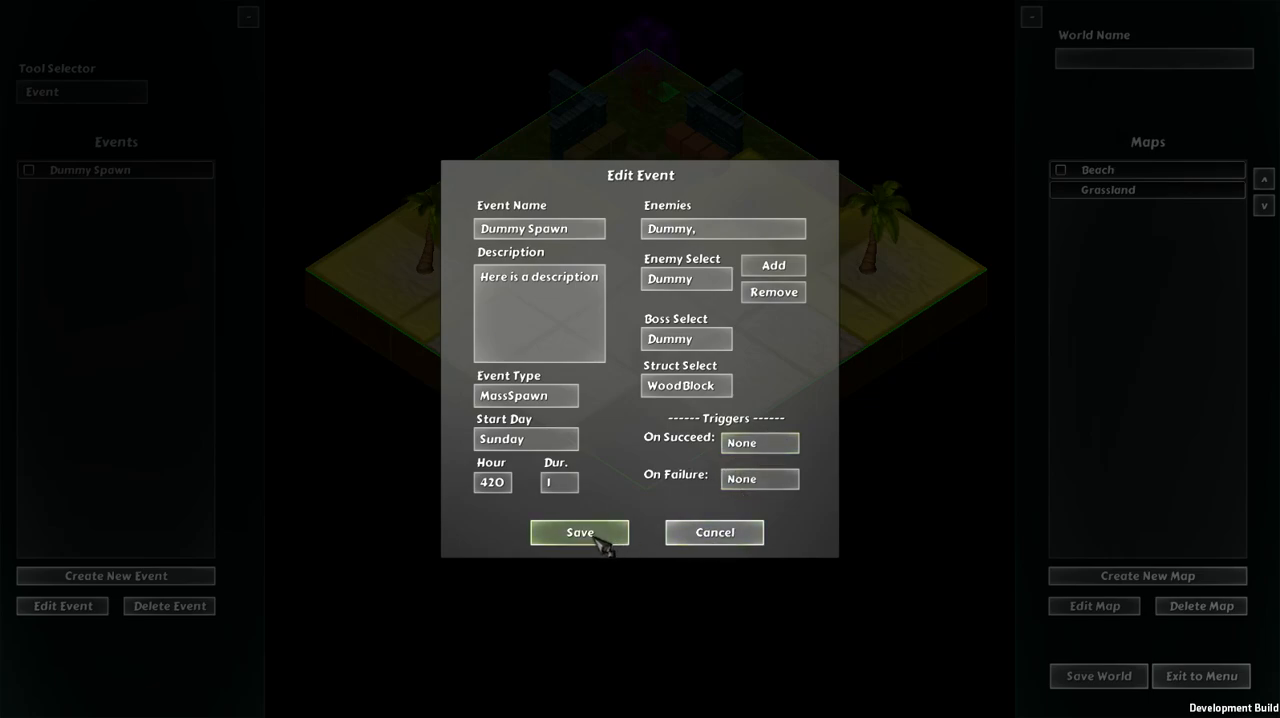
{"action": "left_click", "coordinate": [712, 540]}
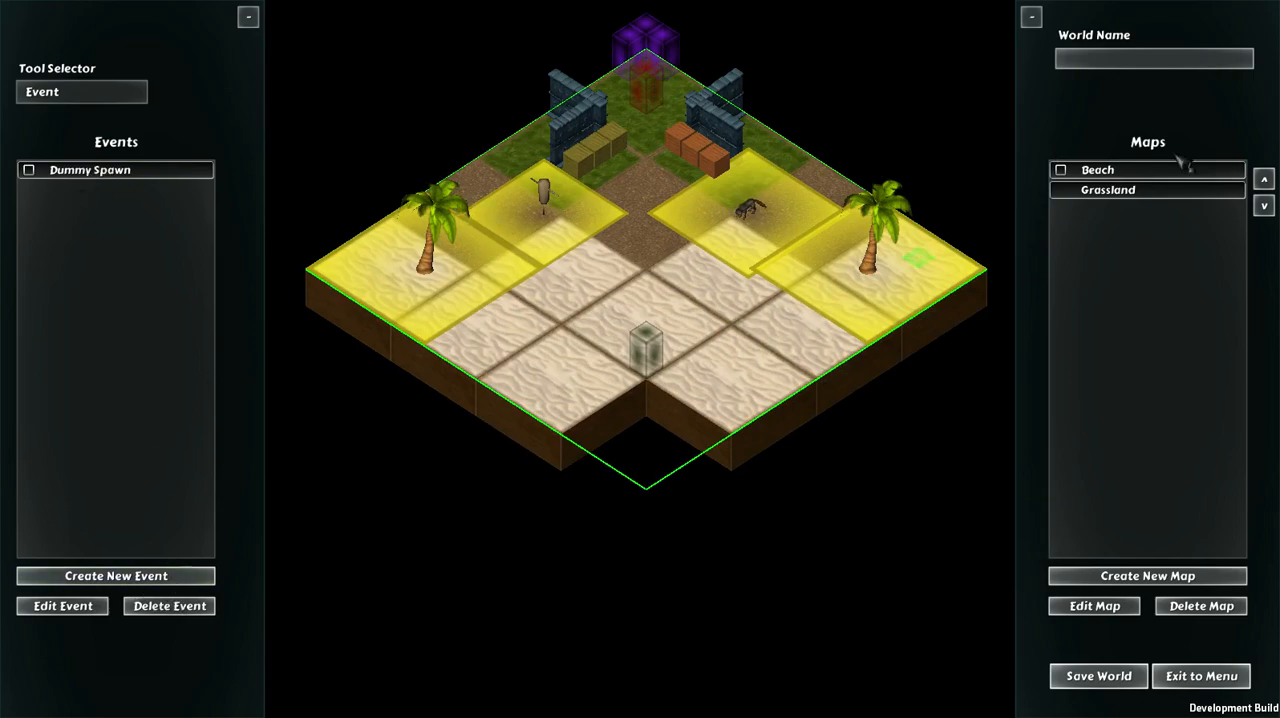
Step: Switch to the Grassland map to check its event list and return to the Beach map
{"action": "left_click", "coordinate": [1140, 190]}
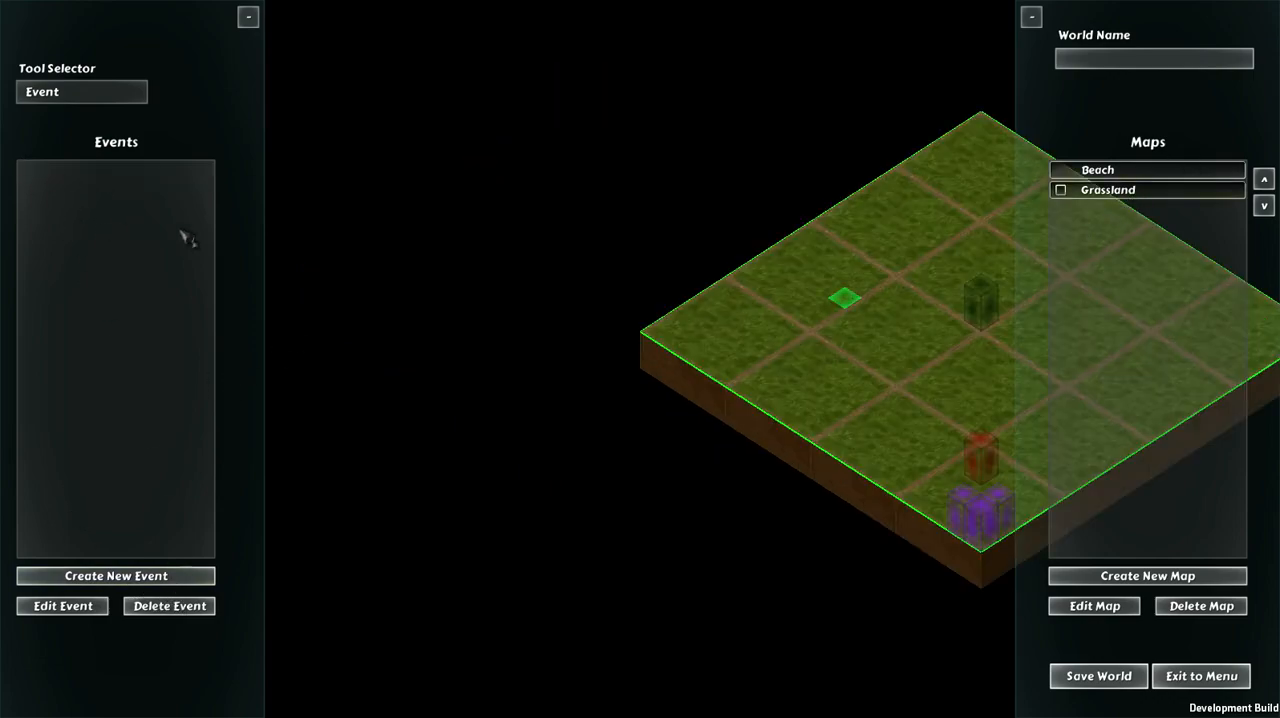
{"action": "left_click", "coordinate": [1072, 172]}
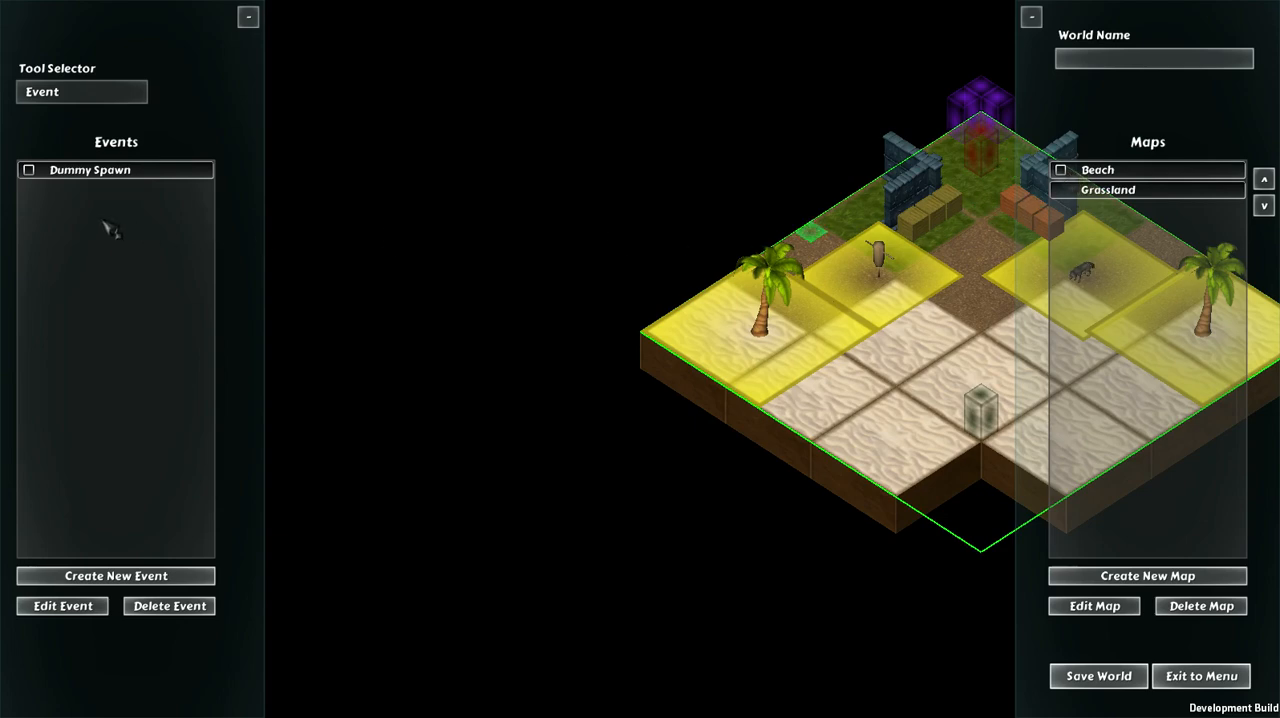
{"action": "key", "text": "d"}
{"action": "key", "text": "s"}
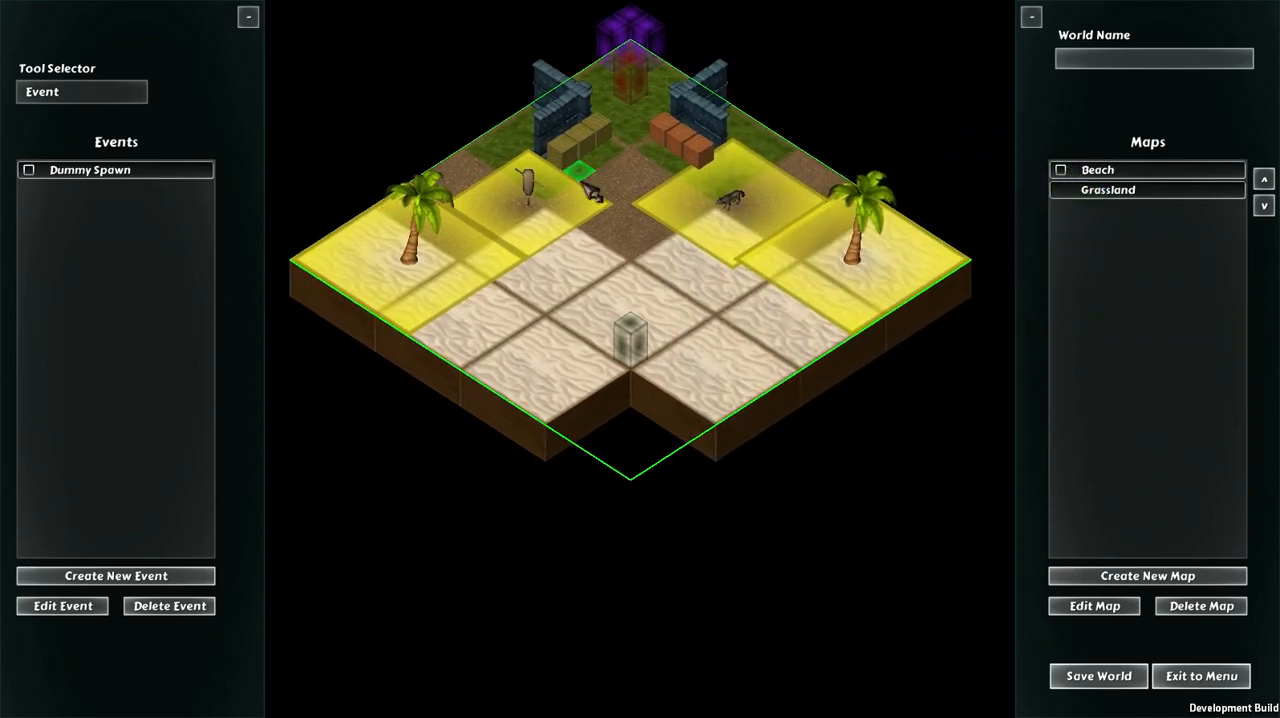
{"action": "key", "text": "w"}
{"action": "key", "text": "a"}
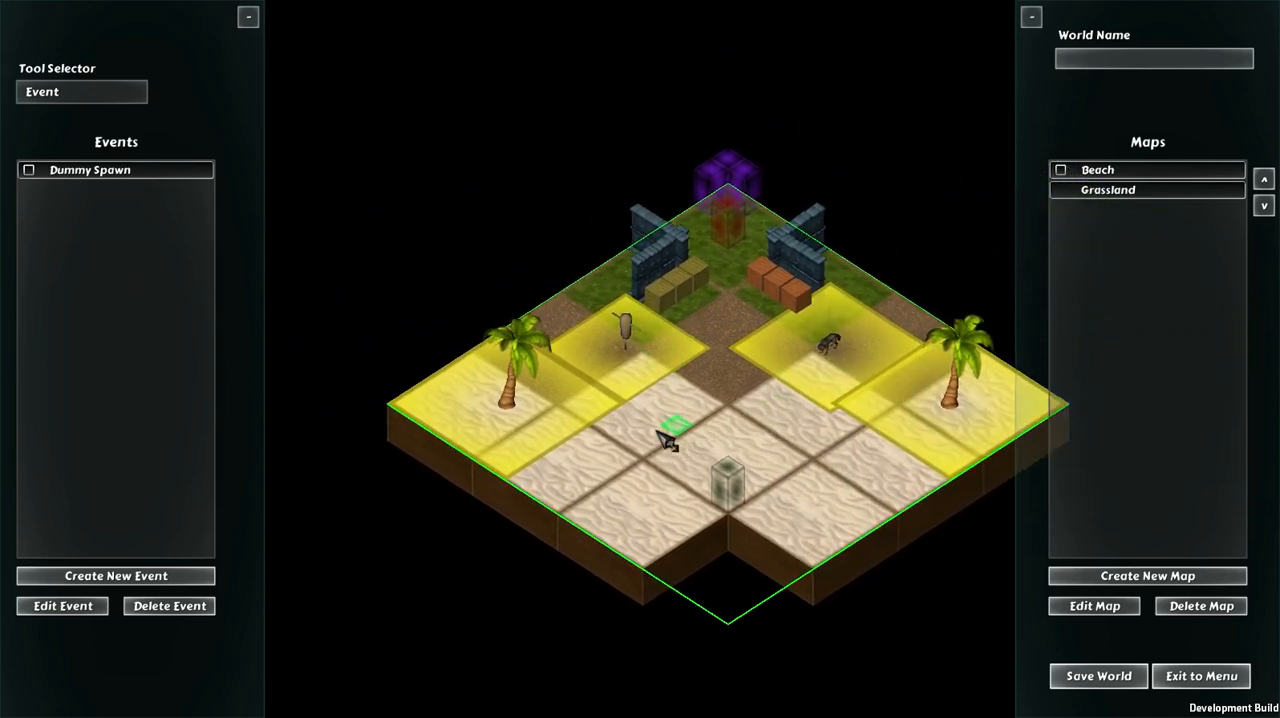
{"action": "key", "text": "d"}
{"action": "key", "text": "w"}
{"action": "key", "text": "a"}
{"action": "key", "text": "d"}
{"action": "key", "text": "s"}
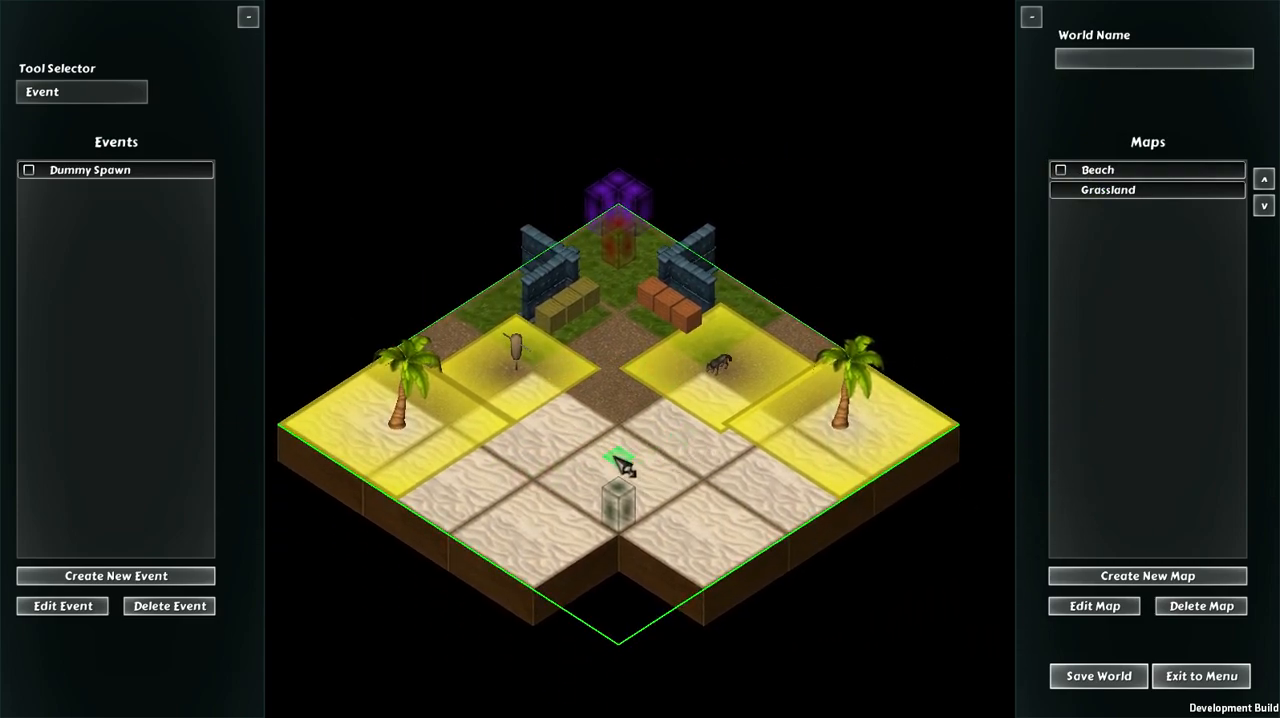
{"action": "key", "text": "d"}
{"action": "key", "text": "a"}
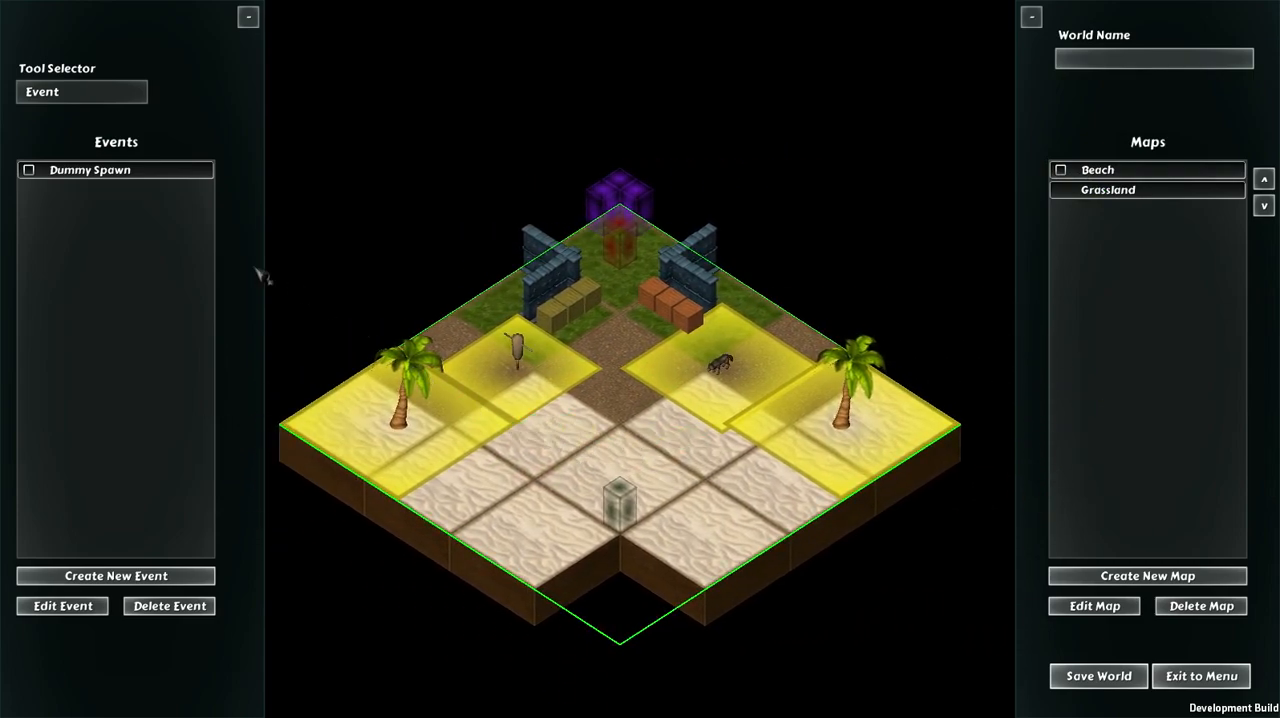
{"action": "key", "text": "d"}
{"action": "key", "text": "a"}
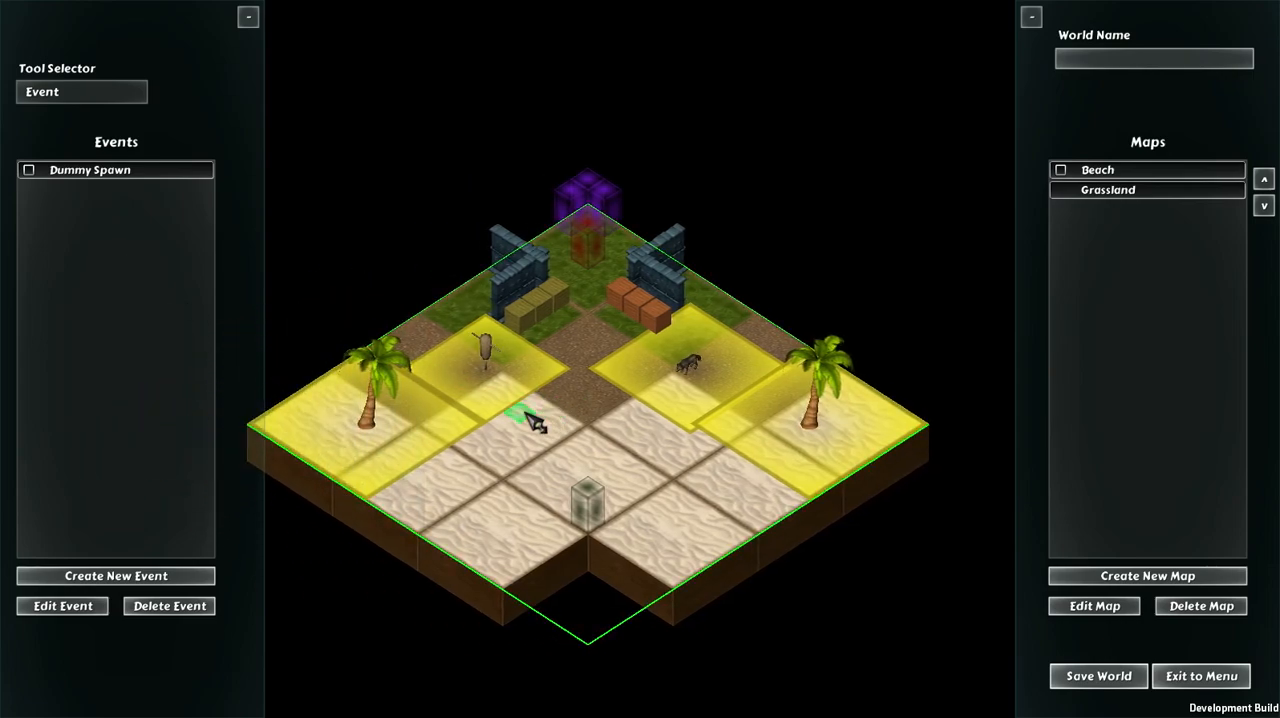
{"action": "key", "text": "d"}
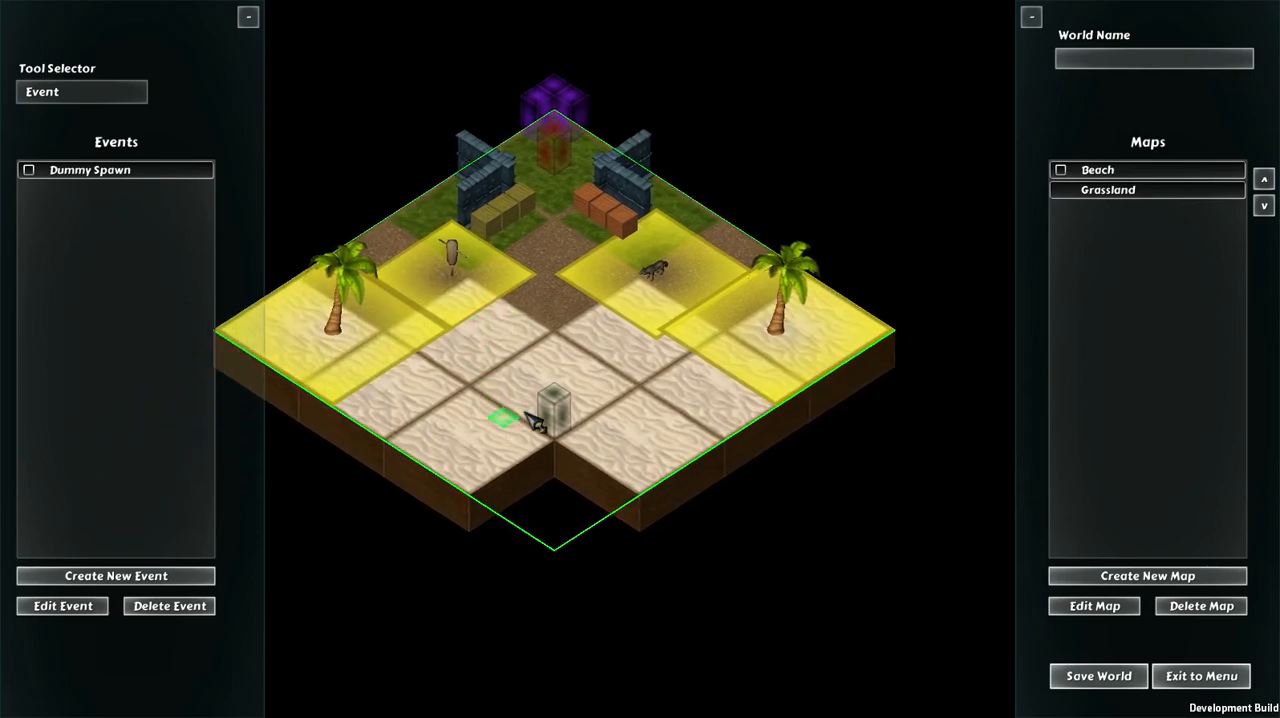
{"action": "key", "text": "a"}
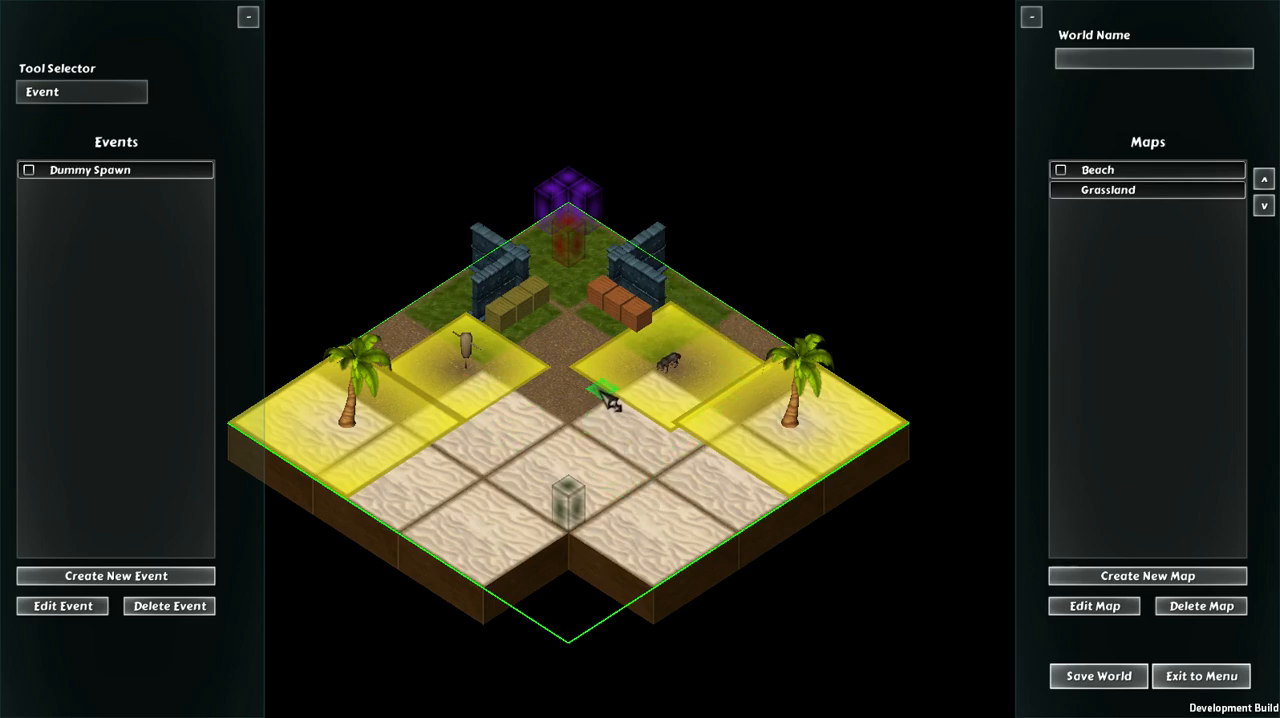
Step: Name the world "TEST_WORLD2", save it and exit to the menu
{"action": "left_click", "coordinate": [1116, 678]}
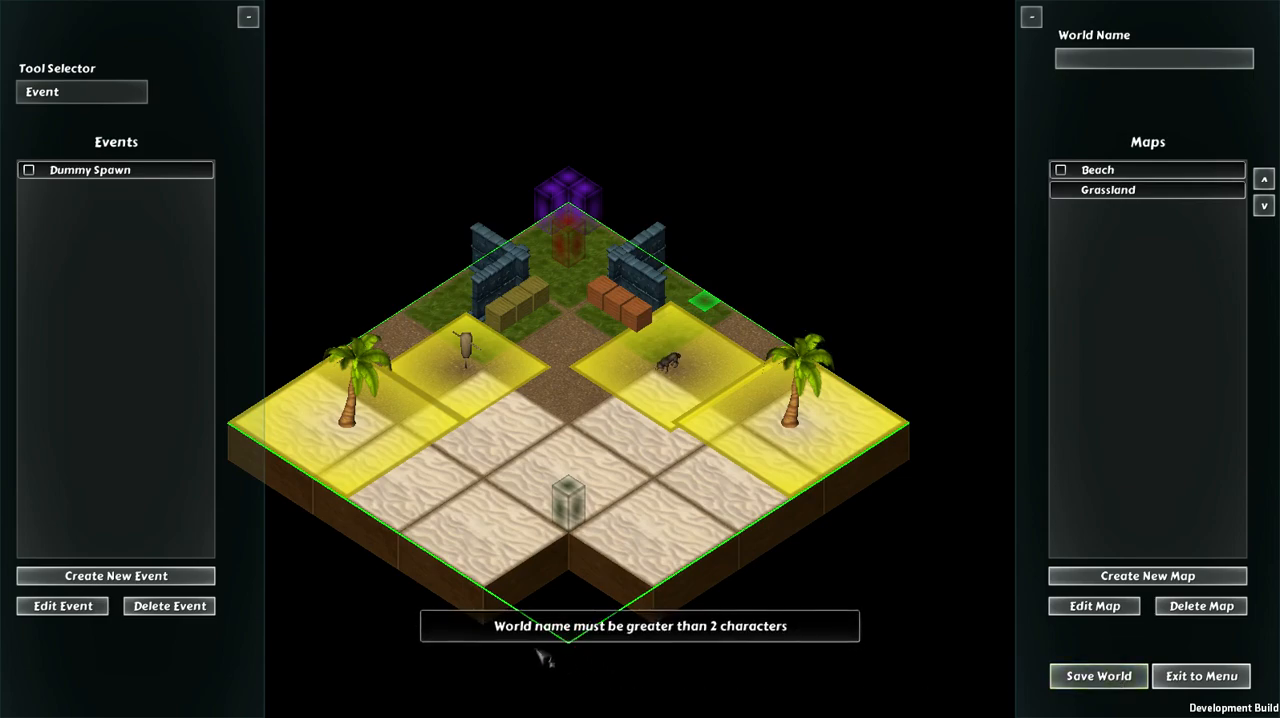
{"action": "left_click", "coordinate": [1103, 68]}
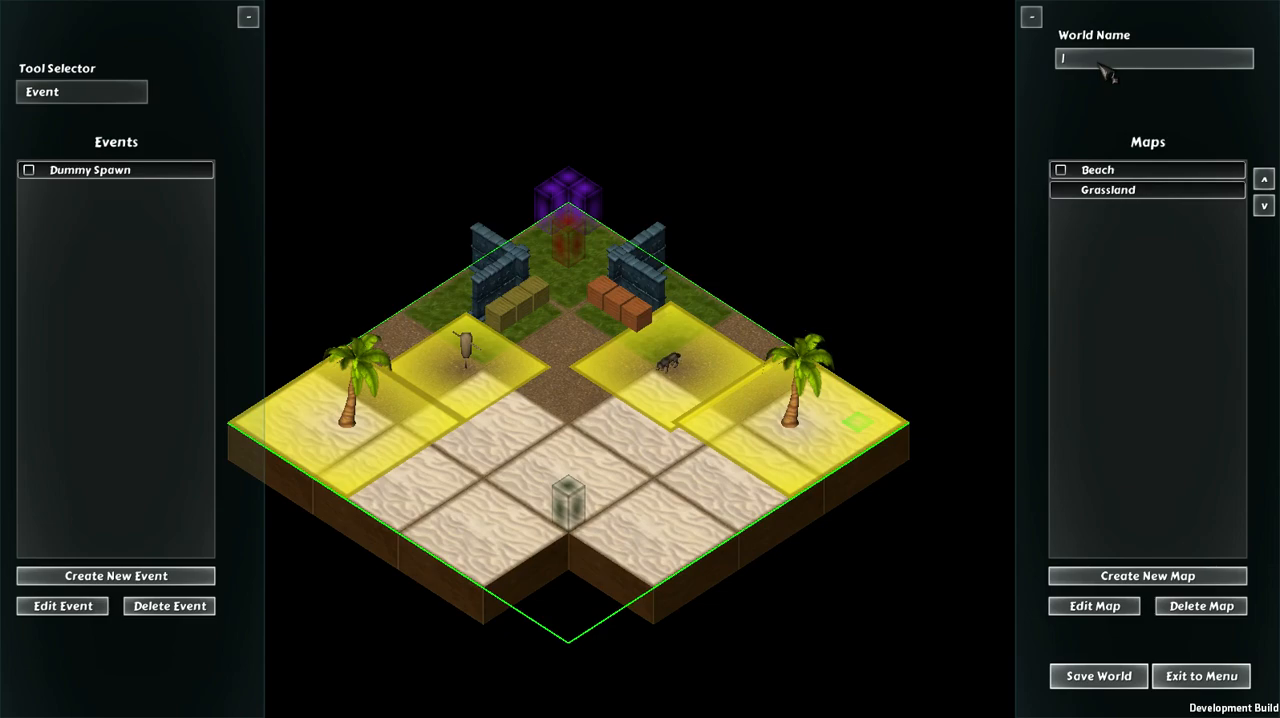
{"action": "type", "text": "TEST_WORLD2"}
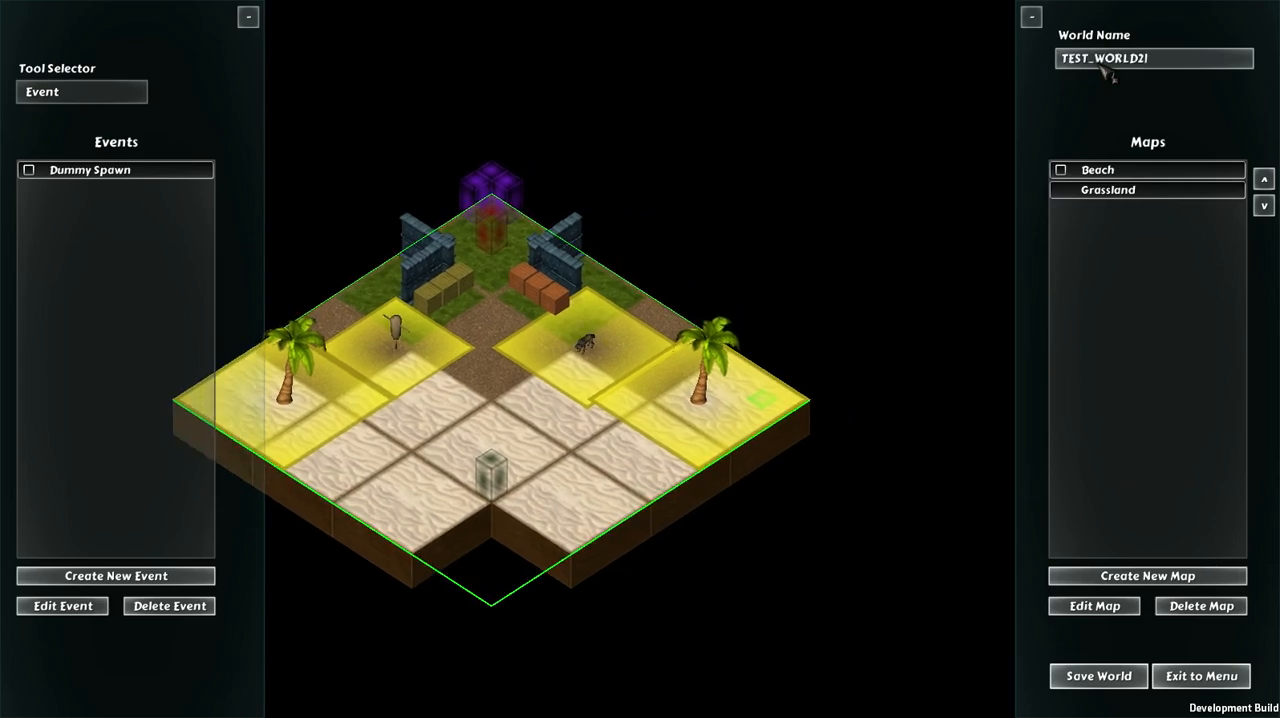
{"action": "left_click", "coordinate": [1090, 676]}
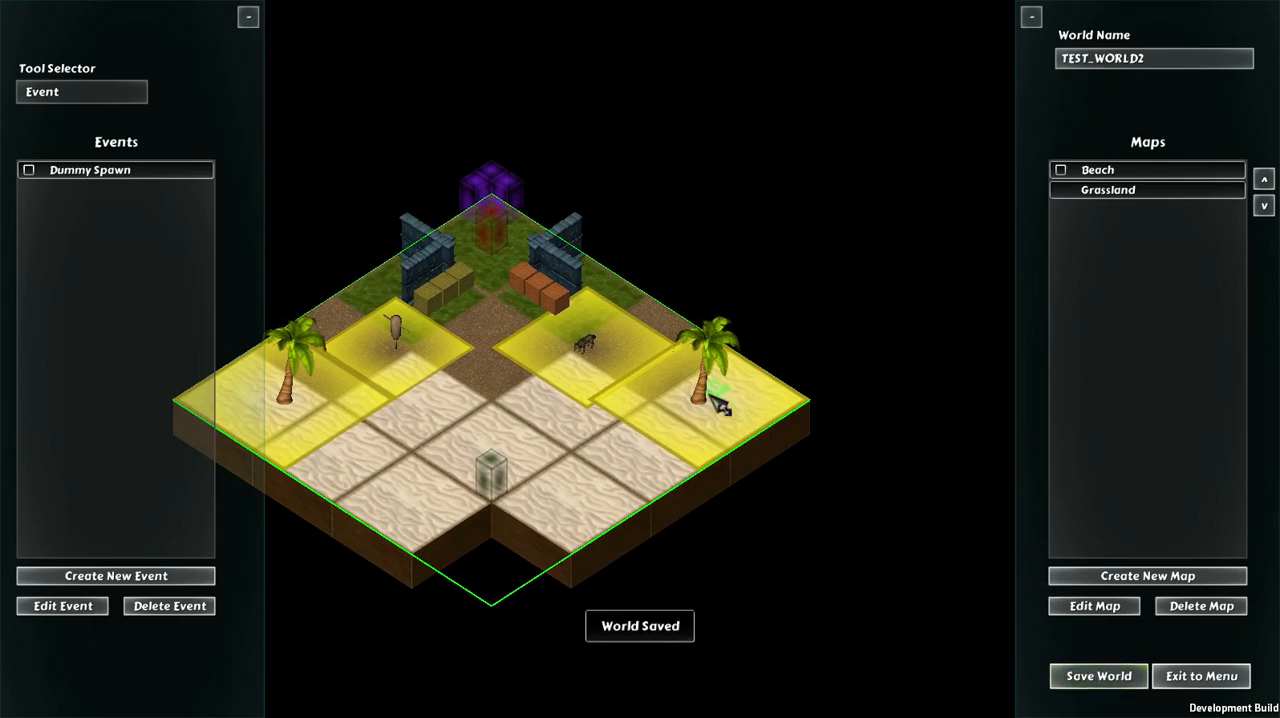
{"action": "left_click", "coordinate": [1216, 680]}
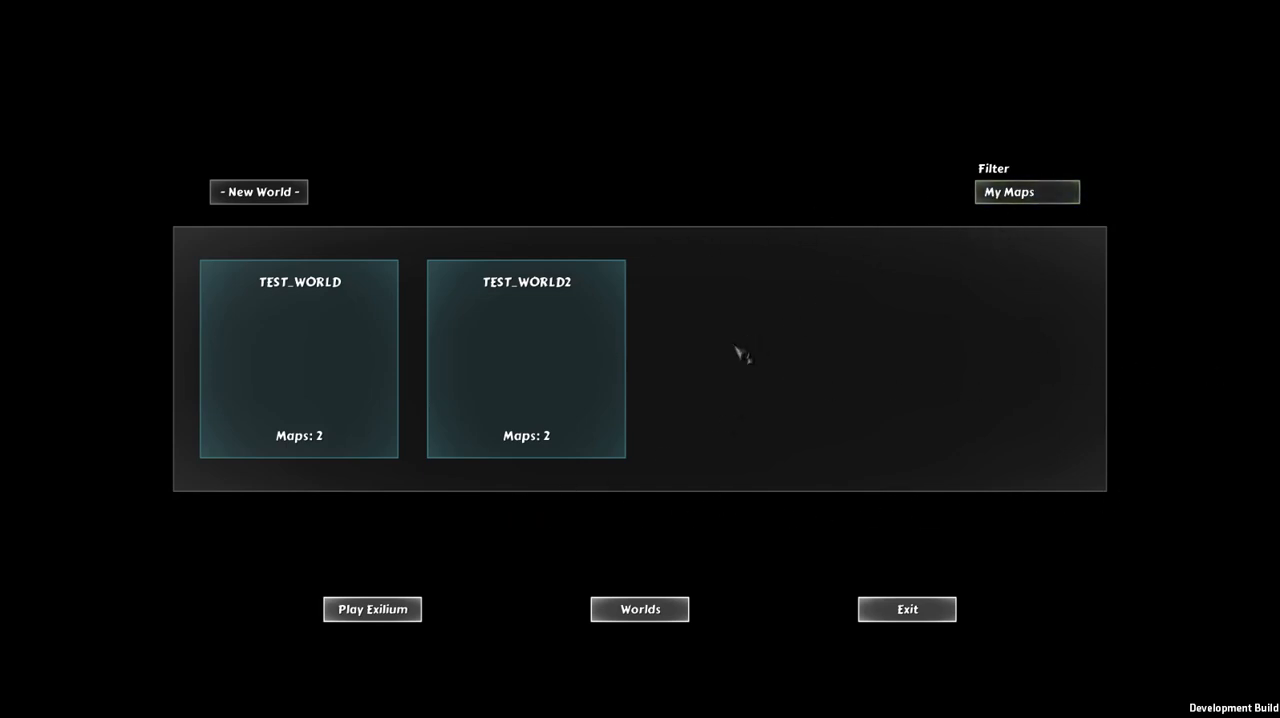
Step: Reopen TEST_WORLD2 in the editor to check the saved maps and exit to the menu
{"action": "left_click", "coordinate": [525, 345]}
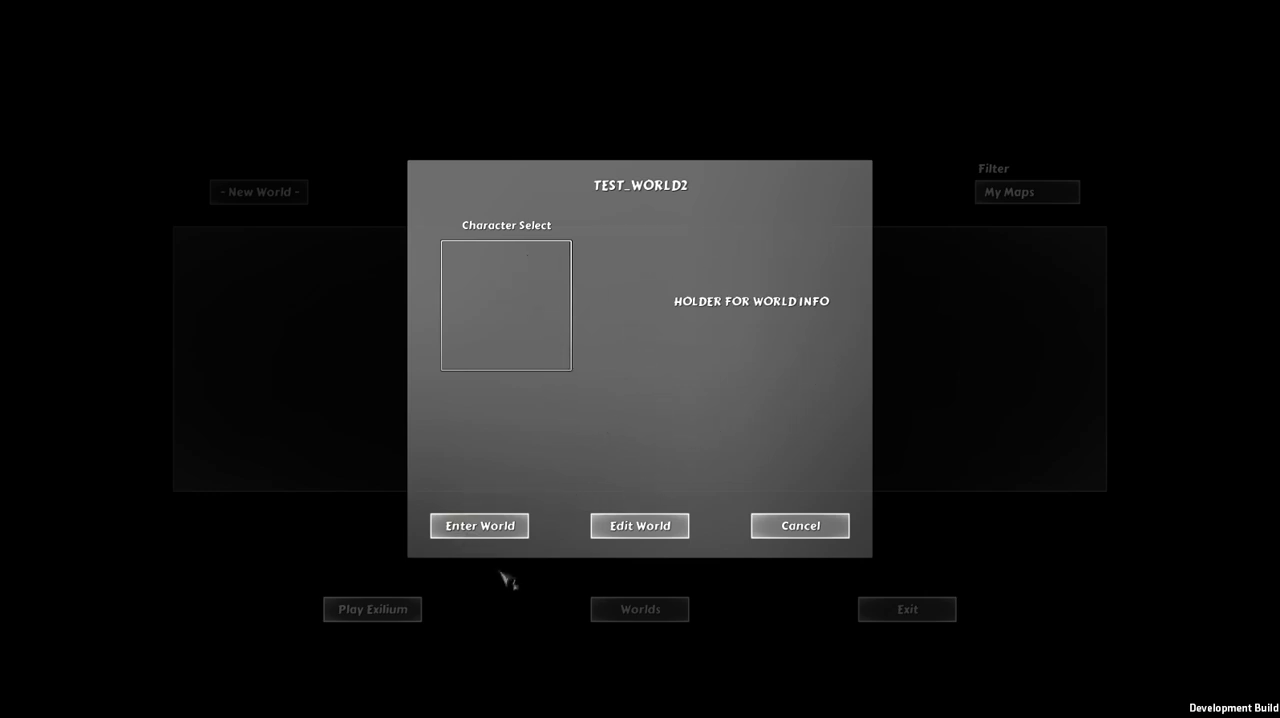
{"action": "left_click", "coordinate": [640, 526]}
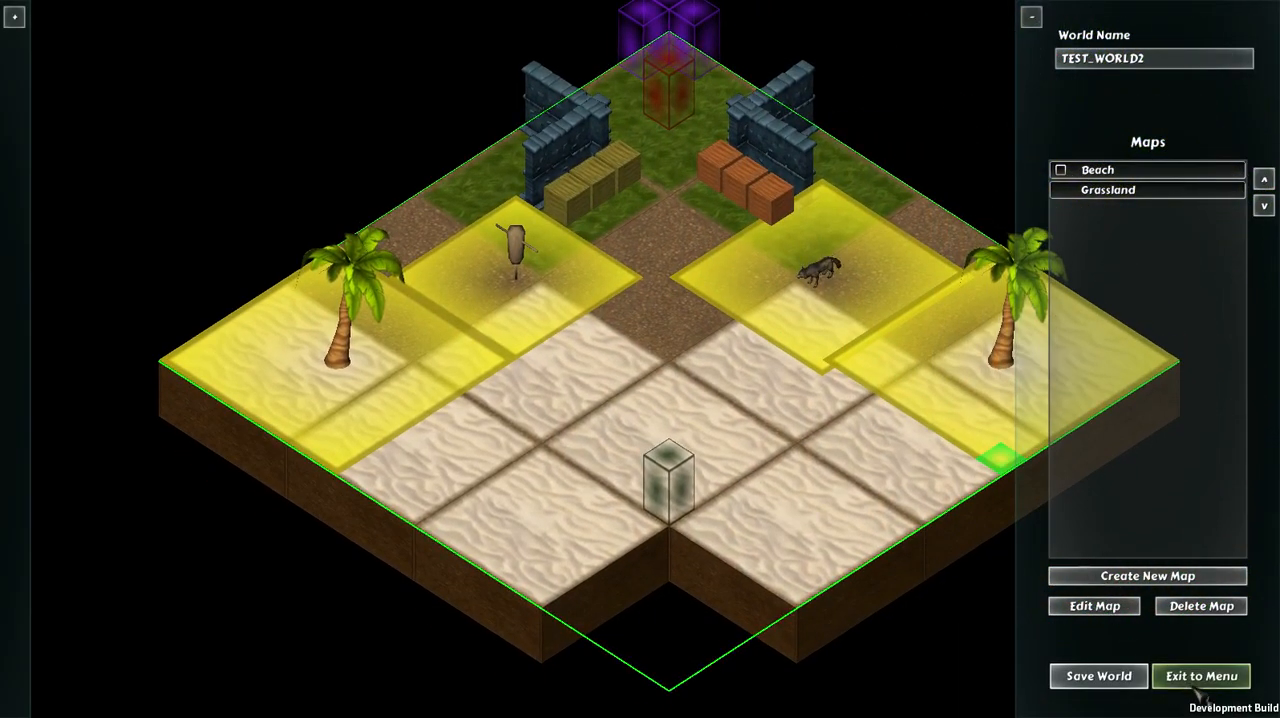
{"action": "left_click", "coordinate": [1200, 677]}
Step: Enter TEST_WORLD2 in play and walk the character from the starting point onto the beach sand
{"action": "left_click", "coordinate": [568, 395]}
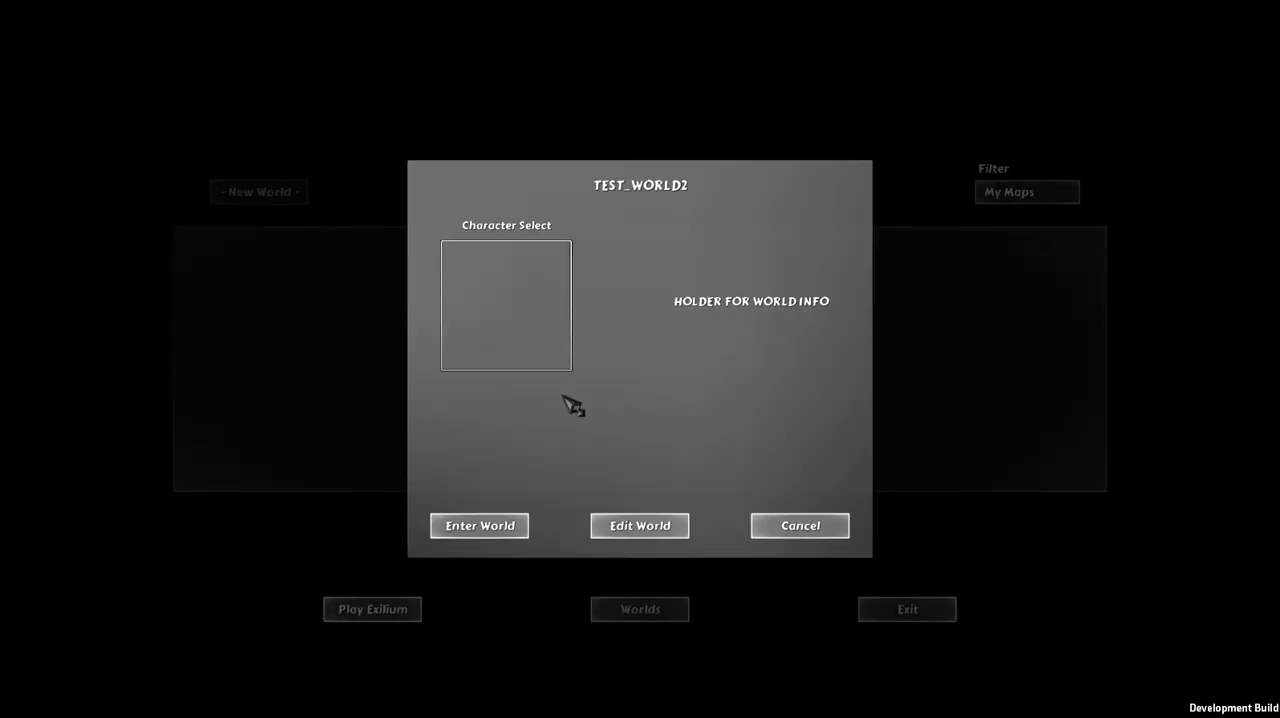
{"action": "left_click", "coordinate": [487, 523]}
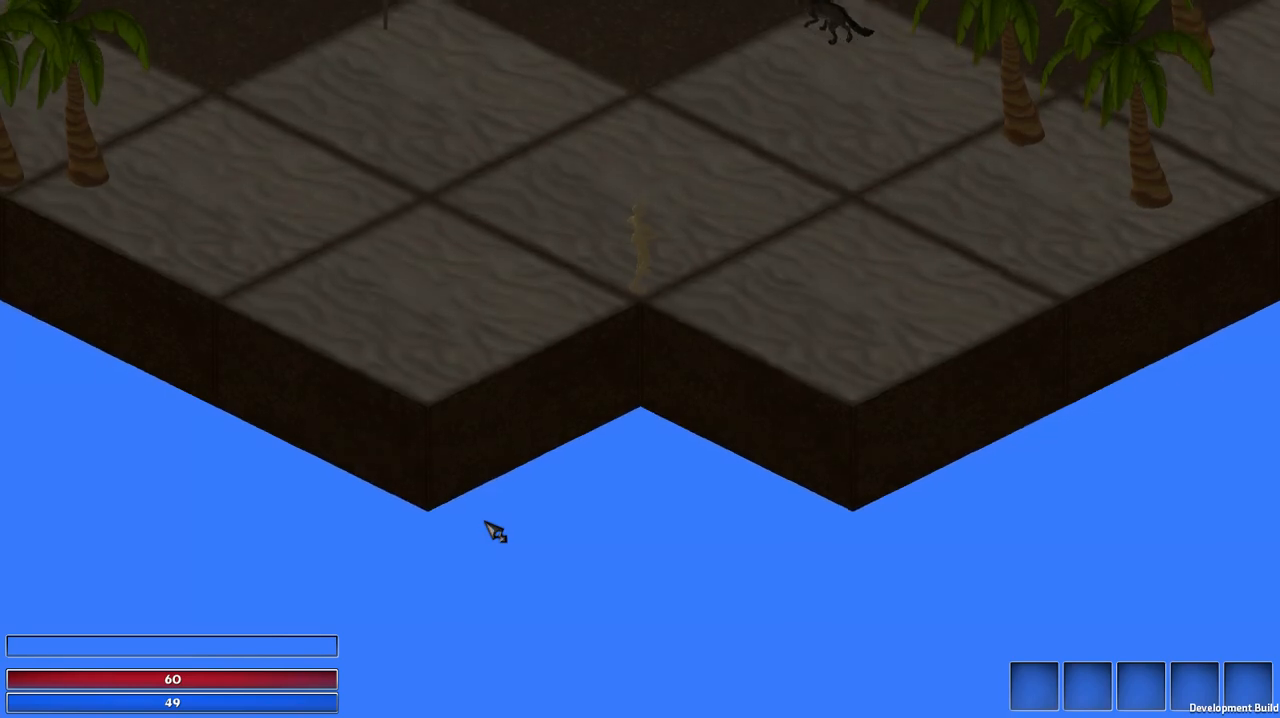
{"action": "key", "text": "a"}
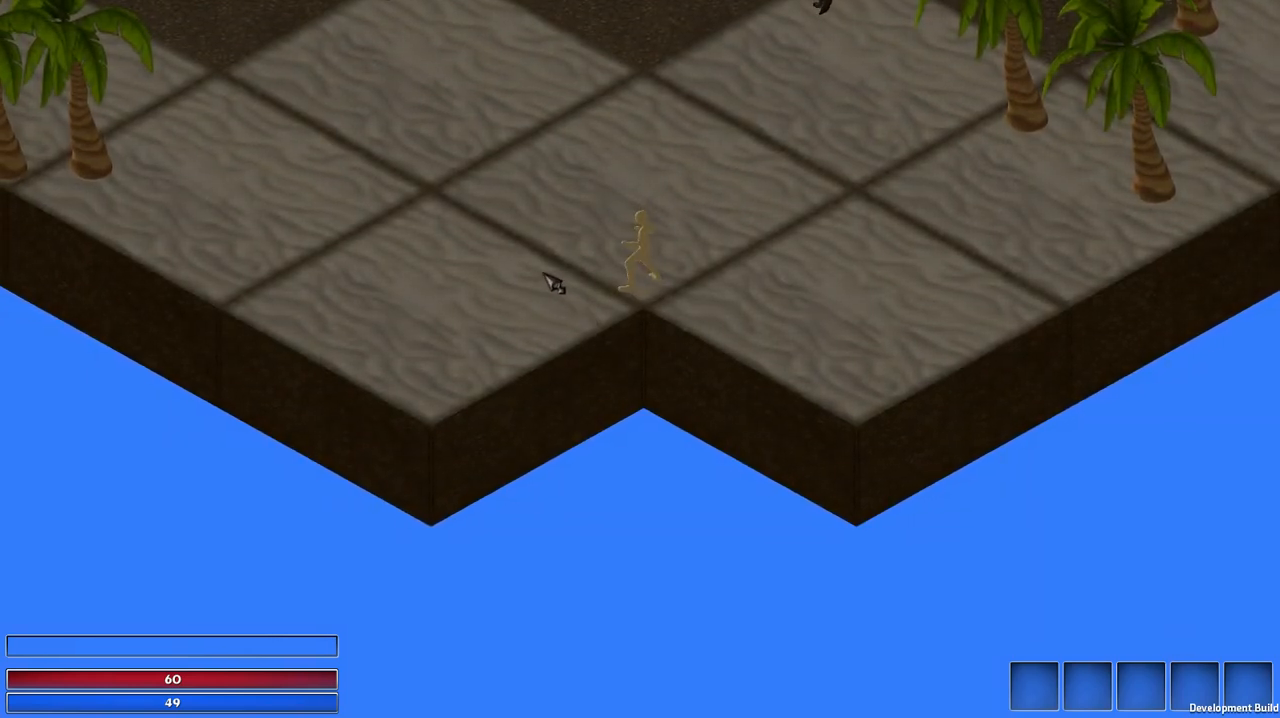
{"action": "key", "text": "w"}
{"action": "key", "text": "w"}
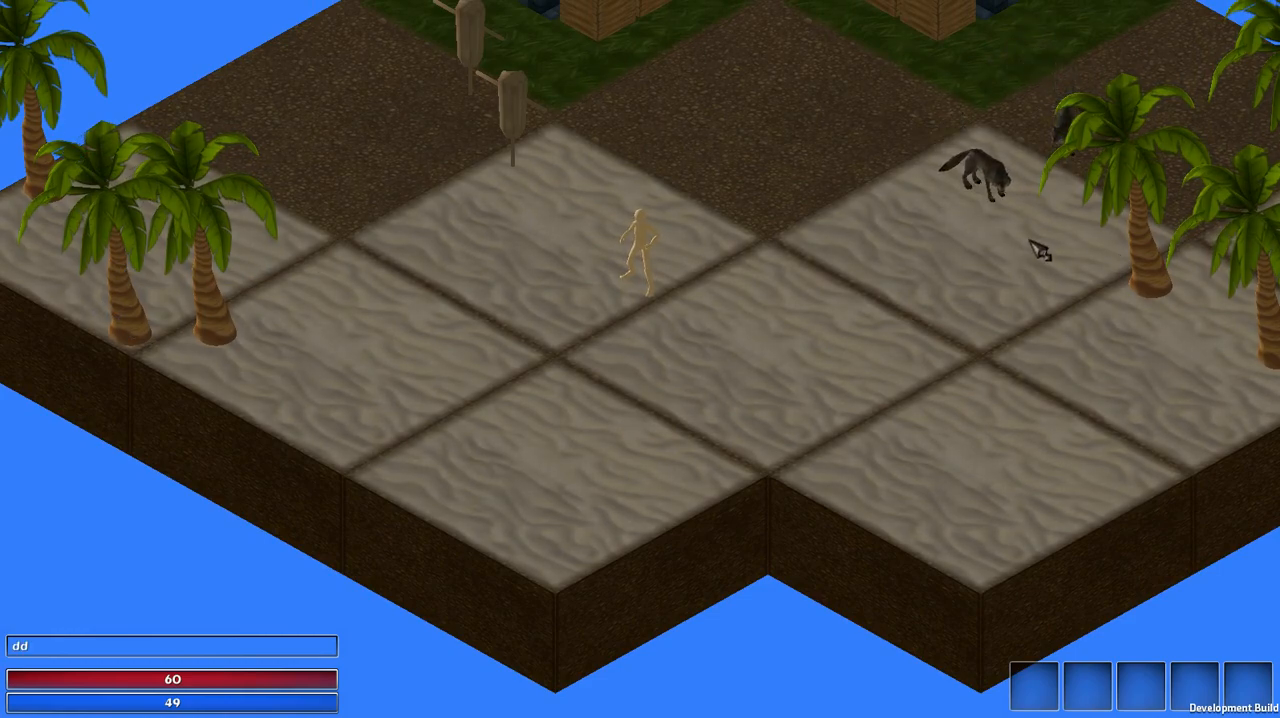
Step: Walk around the sand near the wolves, enable run mode and run past the training dummies to the crates
{"action": "key", "text": "d"}
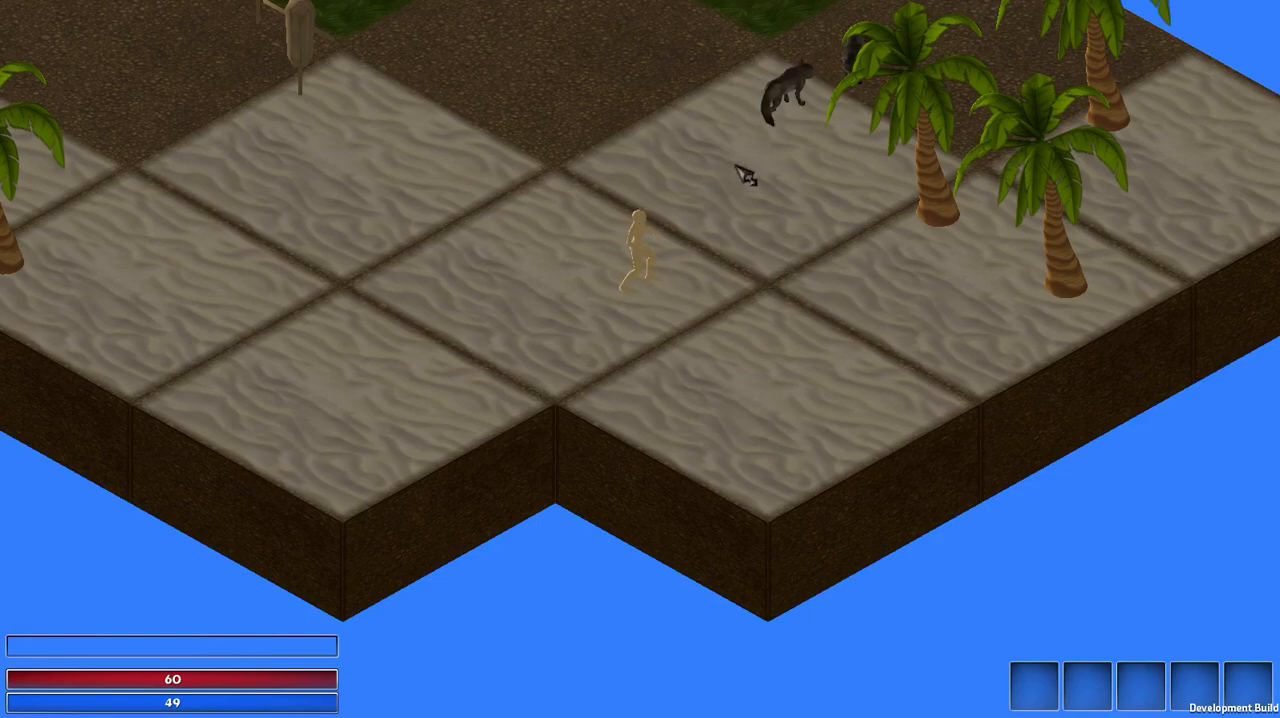
{"action": "key", "text": "a"}
{"action": "key", "text": "w"}
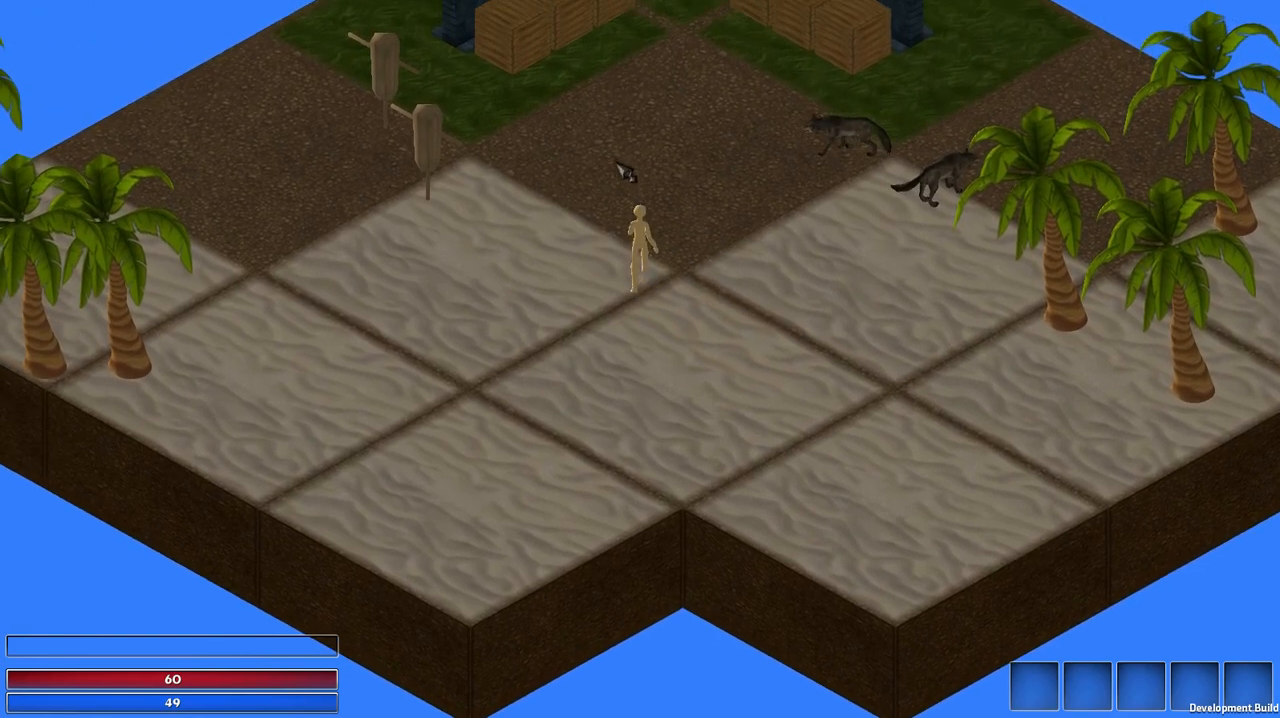
{"action": "key", "text": "w"}
{"action": "key", "text": "w"}
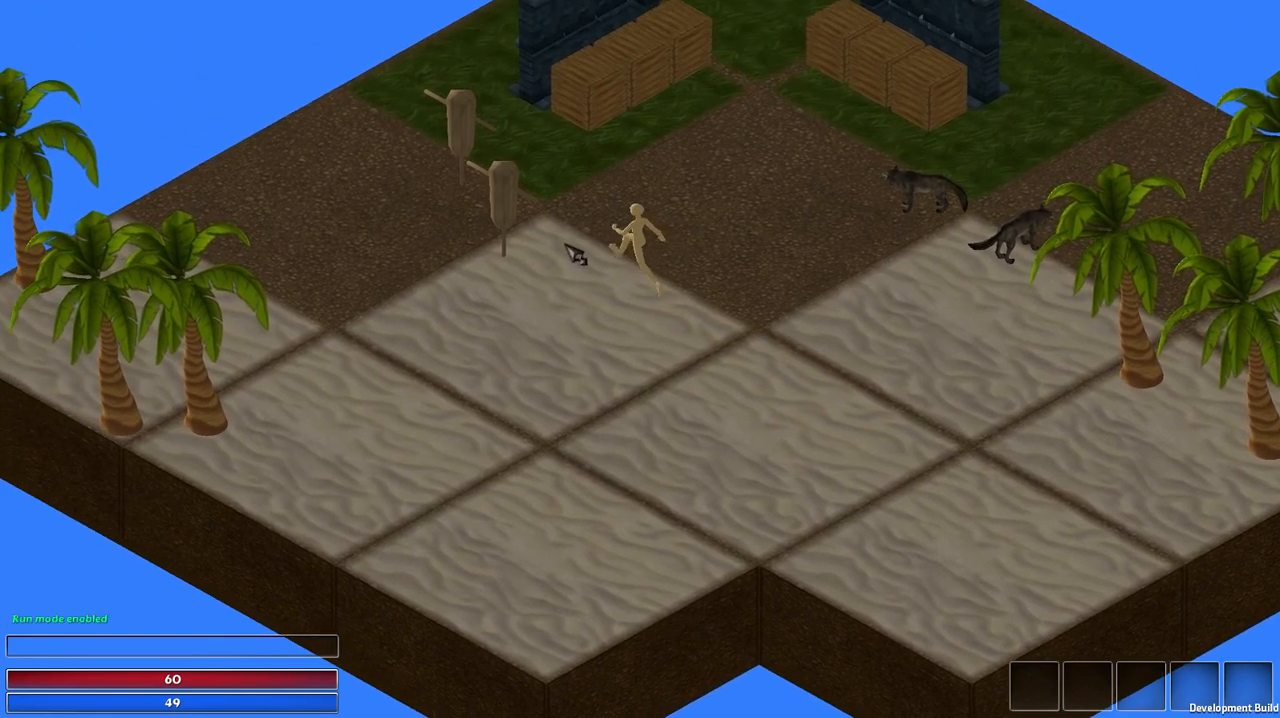
{"action": "key", "text": "a"}
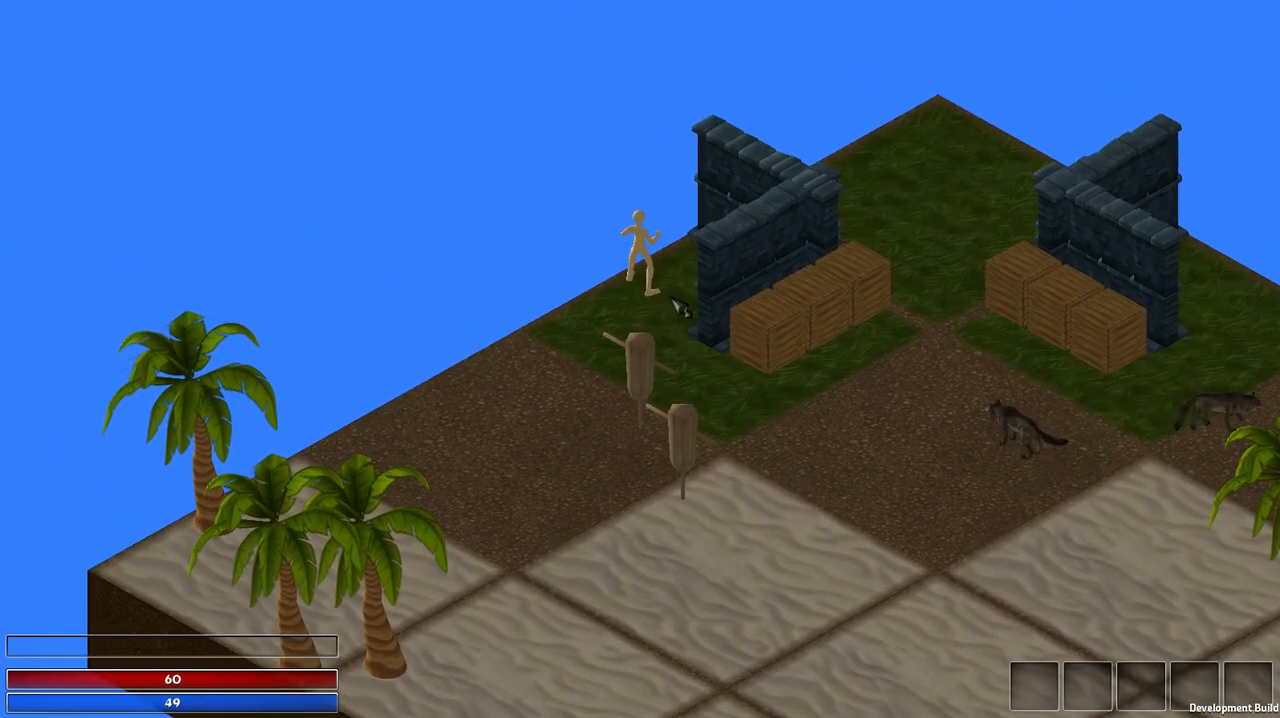
Step: Move the character behind the stone wall beside the crates and back out to test the wall's see-through effect
{"action": "left_click", "coordinate": [680, 308]}
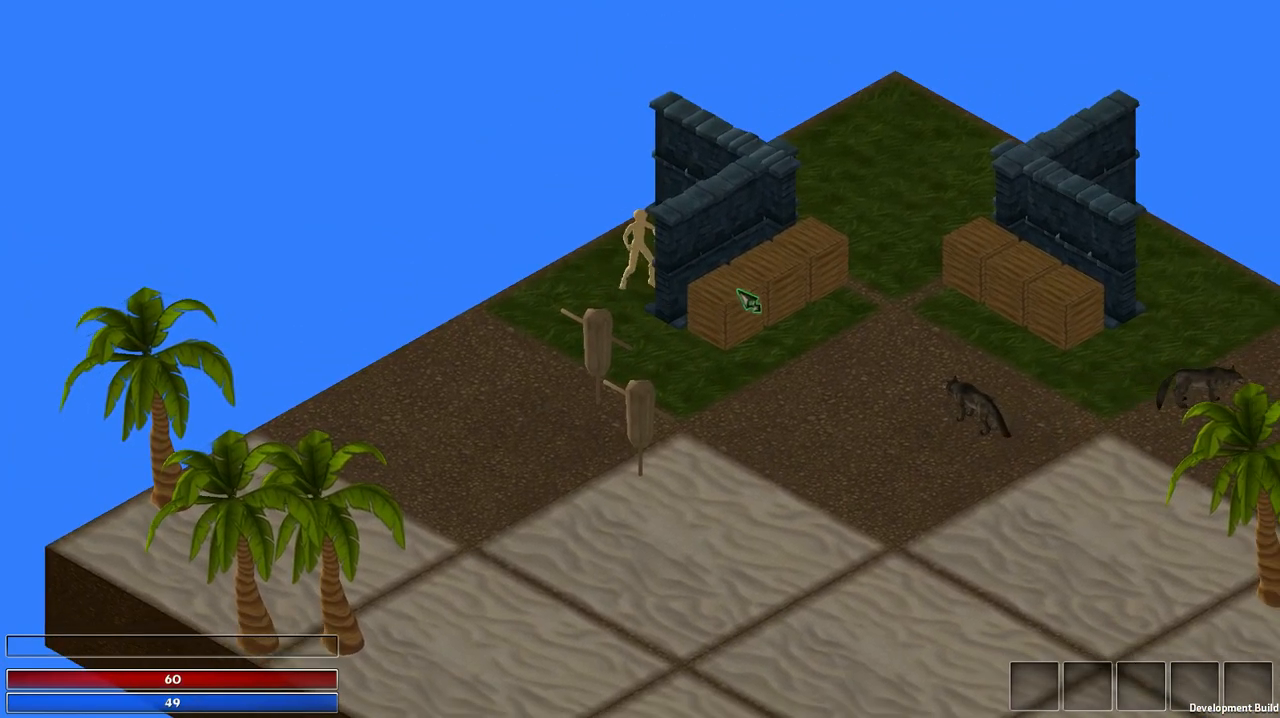
{"action": "left_click", "coordinate": [840, 171]}
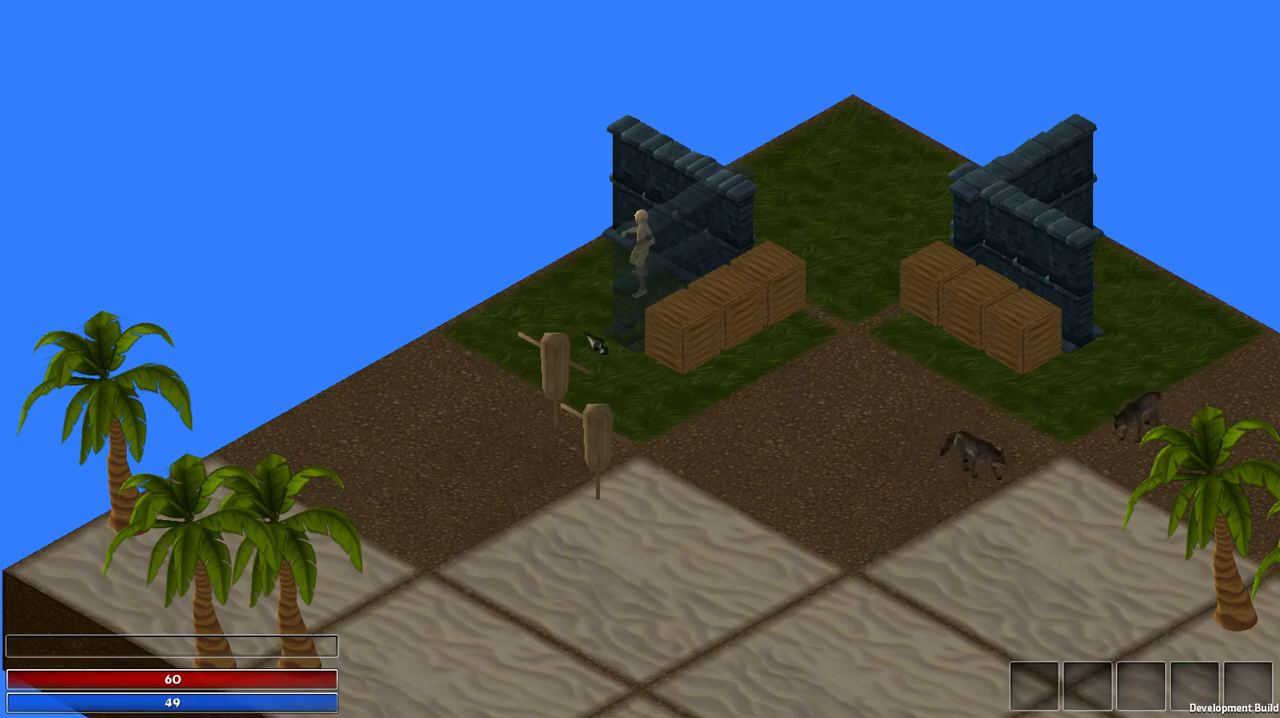
{"action": "left_click", "coordinate": [600, 341]}
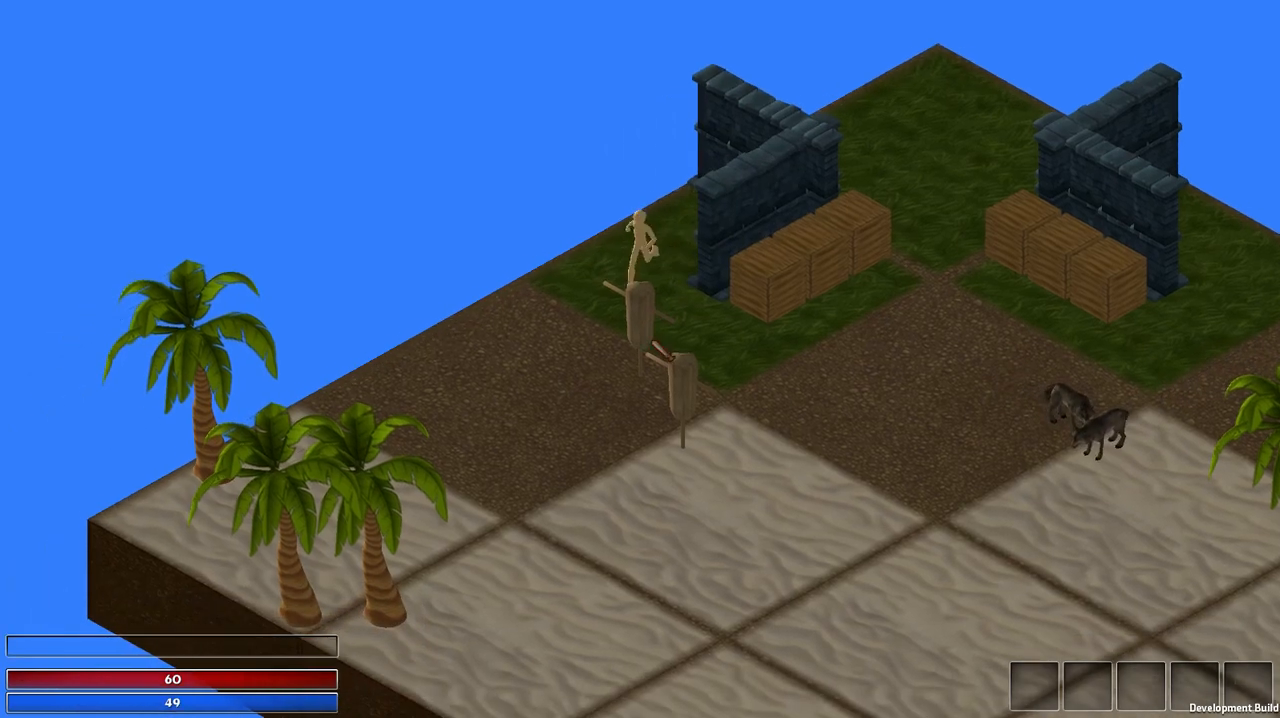
Step: Run the character back down from the grass and around the front sand tiles of the Beach map
{"action": "left_click", "coordinate": [748, 330]}
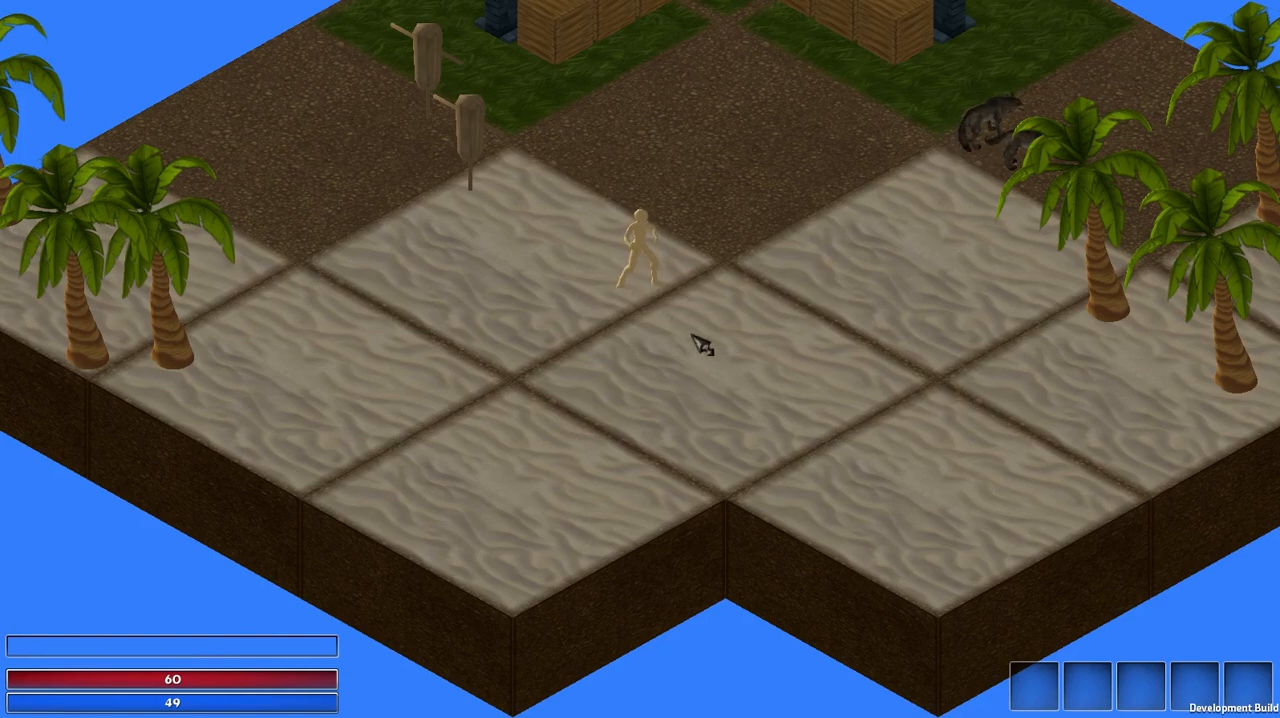
{"action": "left_click", "coordinate": [737, 303]}
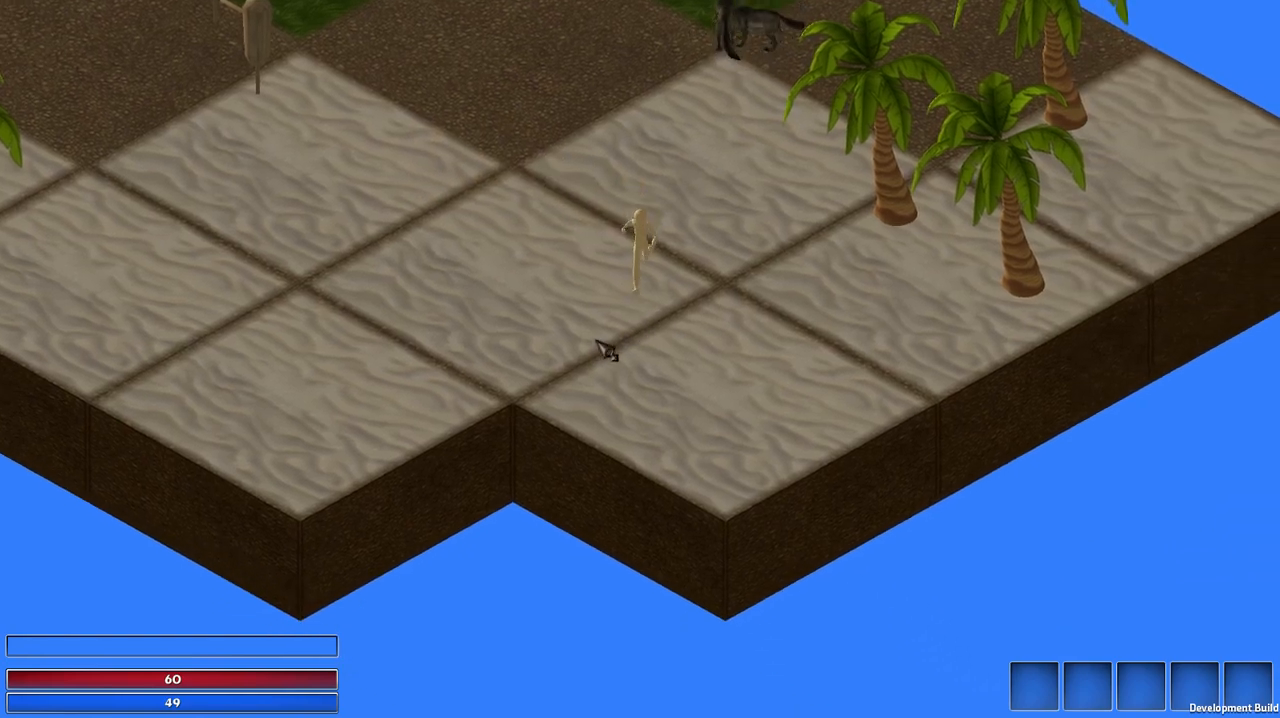
{"action": "mouse_move", "coordinate": [597, 341]}
{"action": "left_mouse_down"}
{"action": "mouse_move", "coordinate": [552, 289]}
{"action": "mouse_move", "coordinate": [553, 267]}
{"action": "mouse_move", "coordinate": [598, 233]}
{"action": "left_mouse_up"}
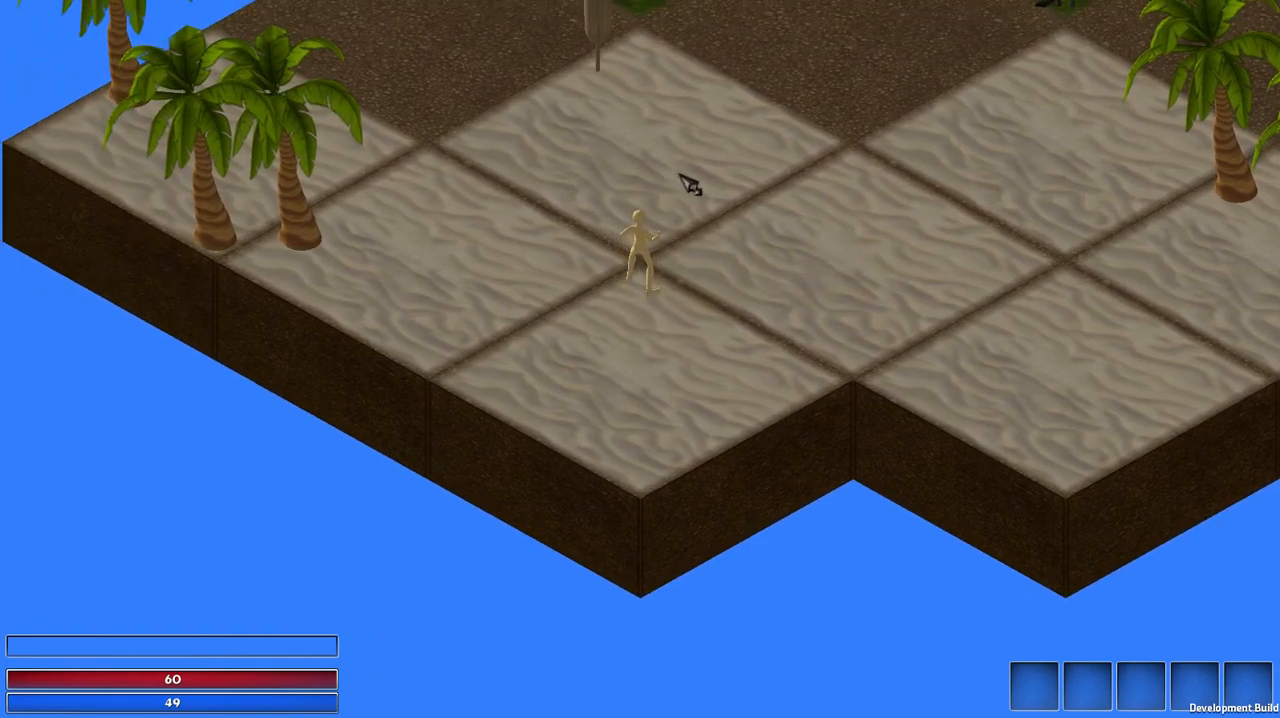
{"action": "left_click_drag", "start_coordinate": [679, 174], "coordinate": [720, 273]}
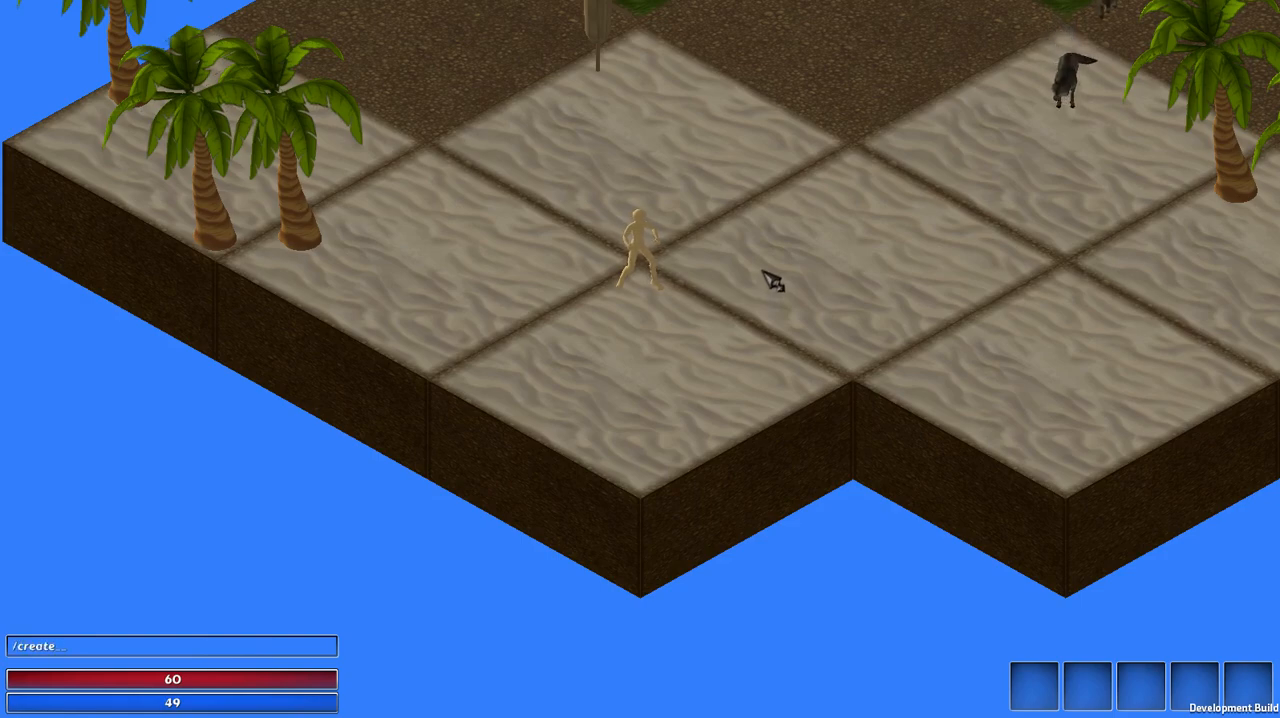
Step: Create a dagger with the /create item chat command and pick it up from the ground
{"action": "type", "text": "item"}
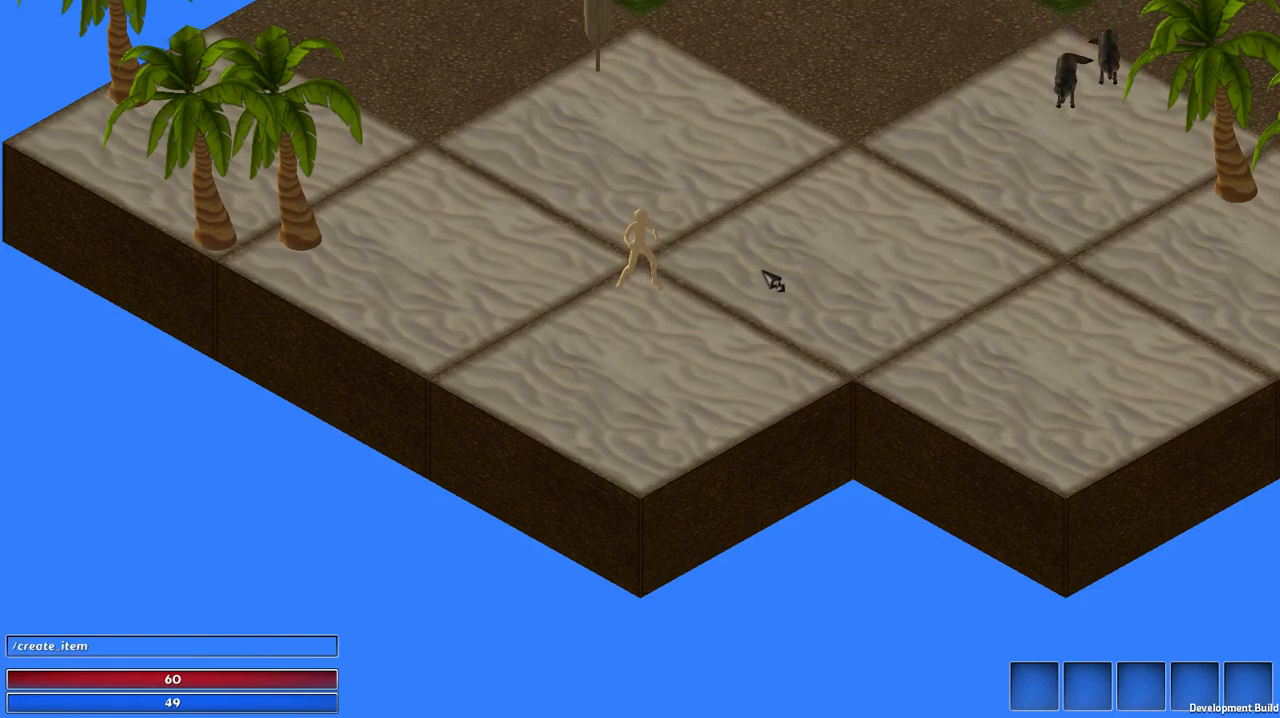
{"action": "type", "text": " dag"}
{"action": "key", "text": "Return"}
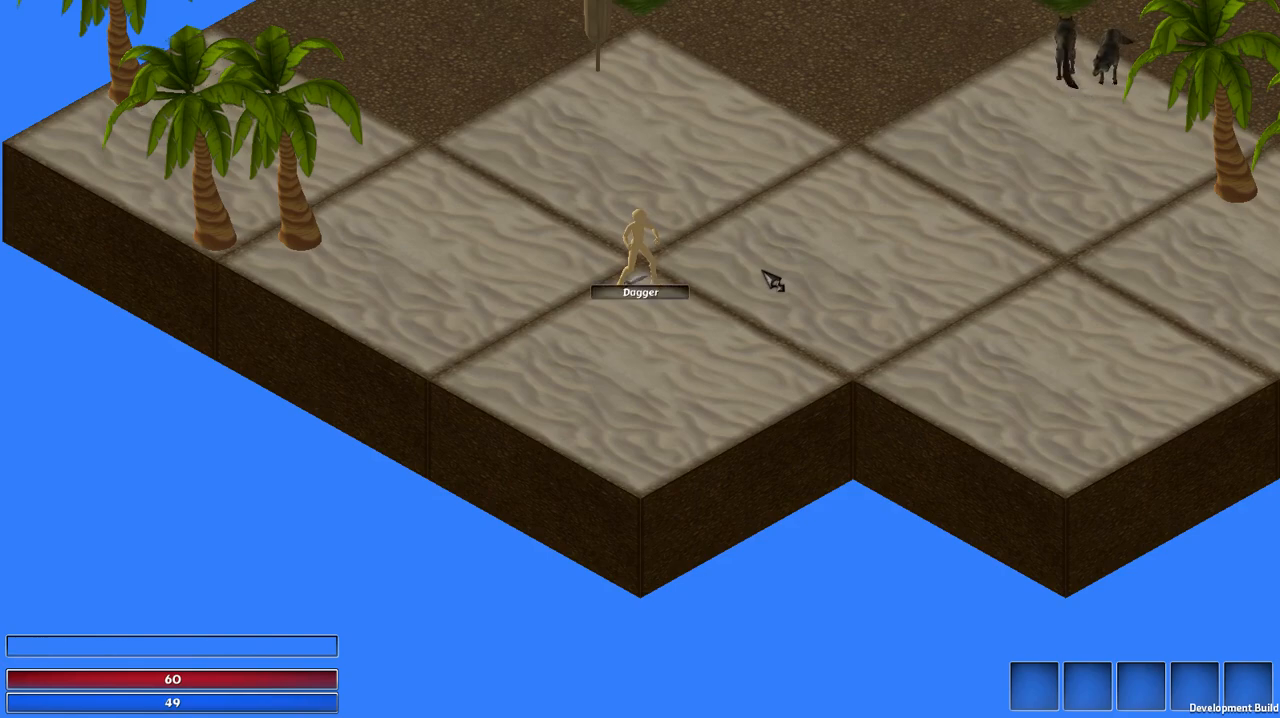
{"action": "left_click", "coordinate": [654, 299]}
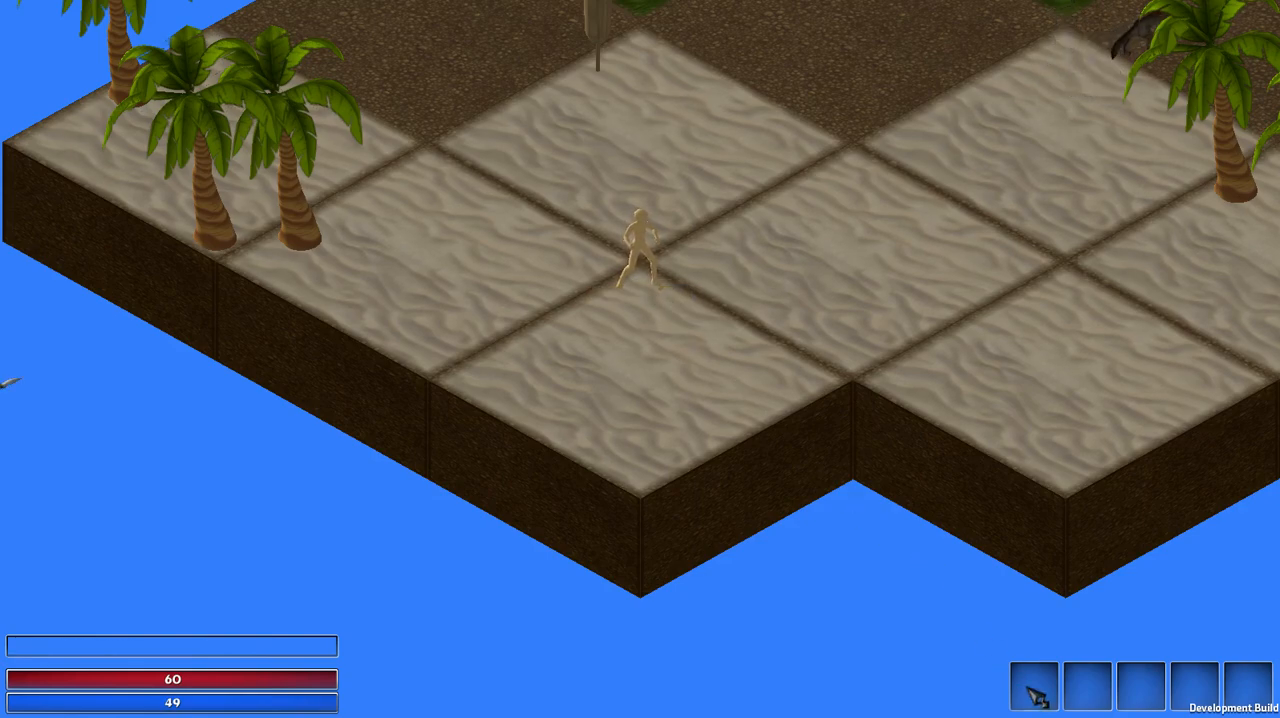
Step: Show the character sheet and inventory, equip the dagger, and close both windows
{"action": "key", "text": "c"}
{"action": "left_click", "coordinate": [1092, 635]}
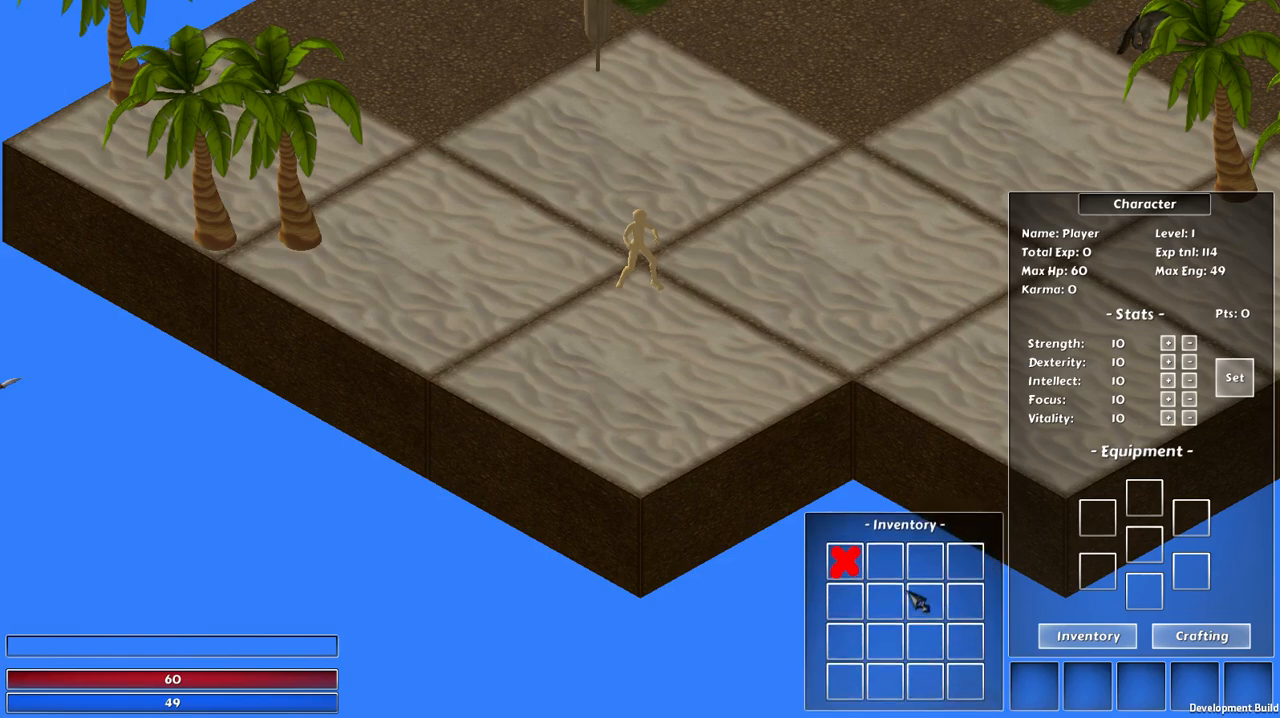
{"action": "key", "text": "d"}
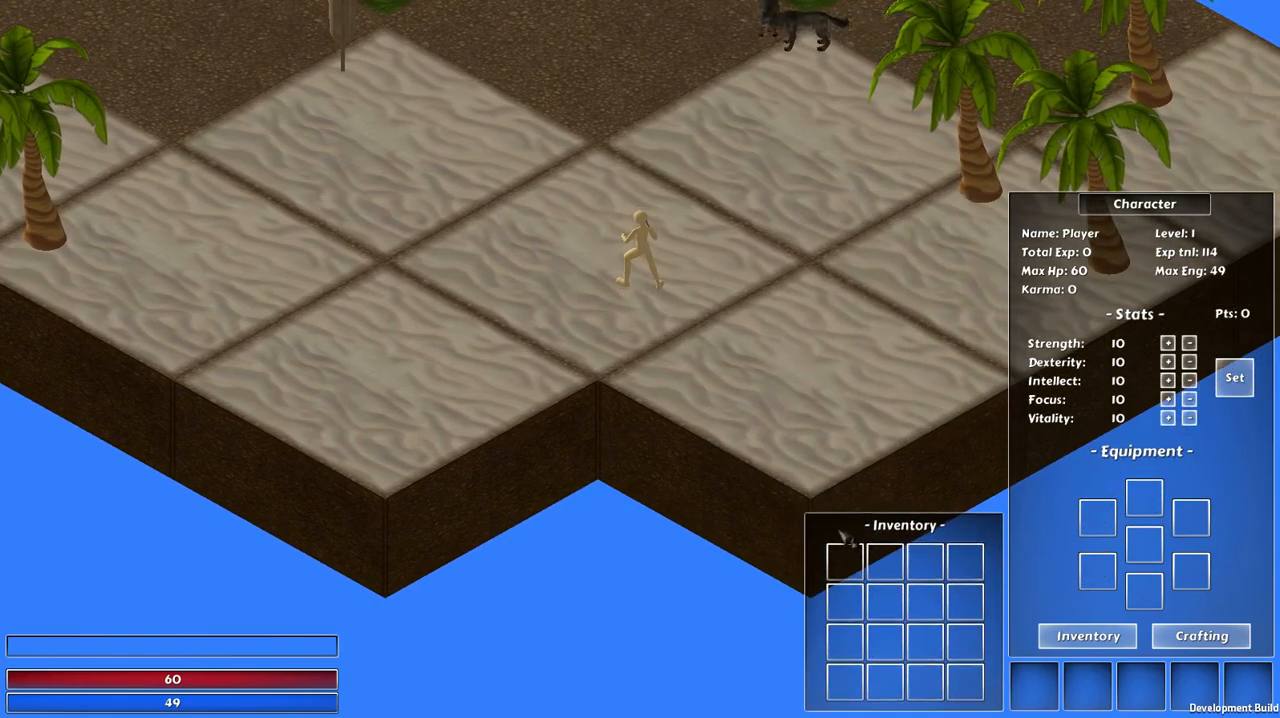
{"action": "key", "text": "i"}
{"action": "key", "text": "c"}
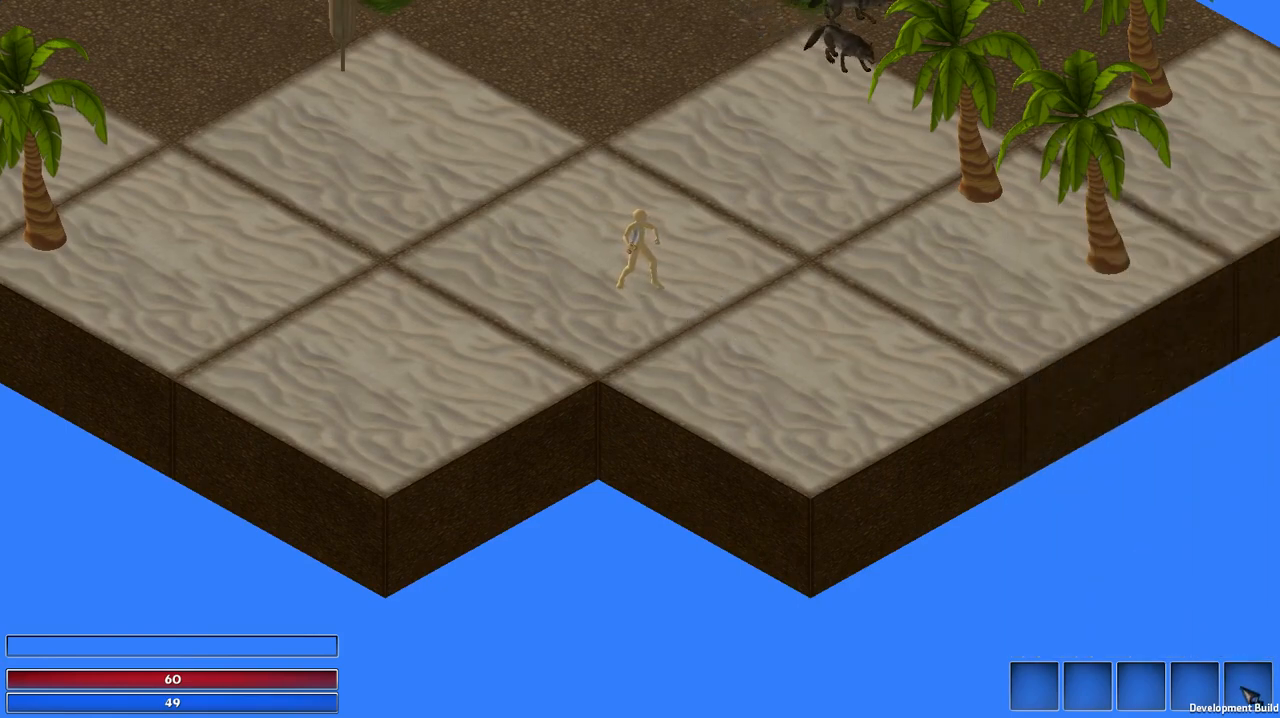
Step: Show the world time in the options and walk among the dummies spawned by the event, then close the options
{"action": "key", "text": "Escape"}
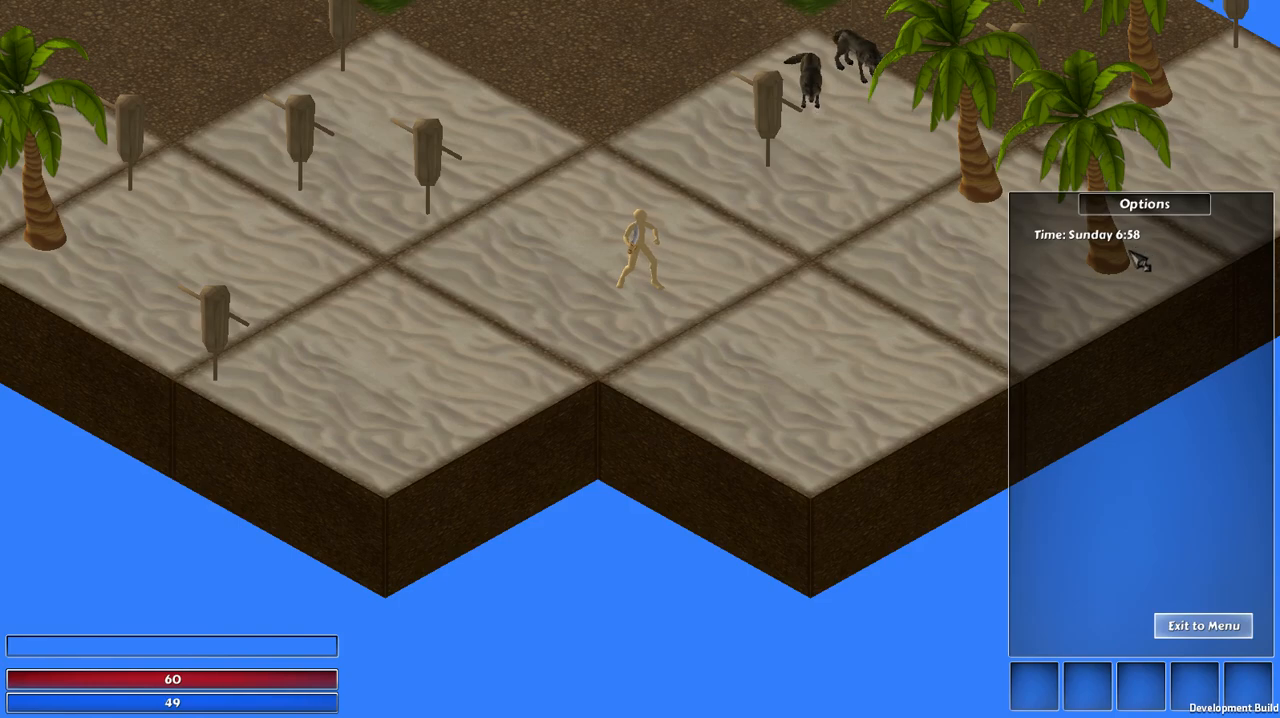
{"action": "left_click", "coordinate": [509, 150]}
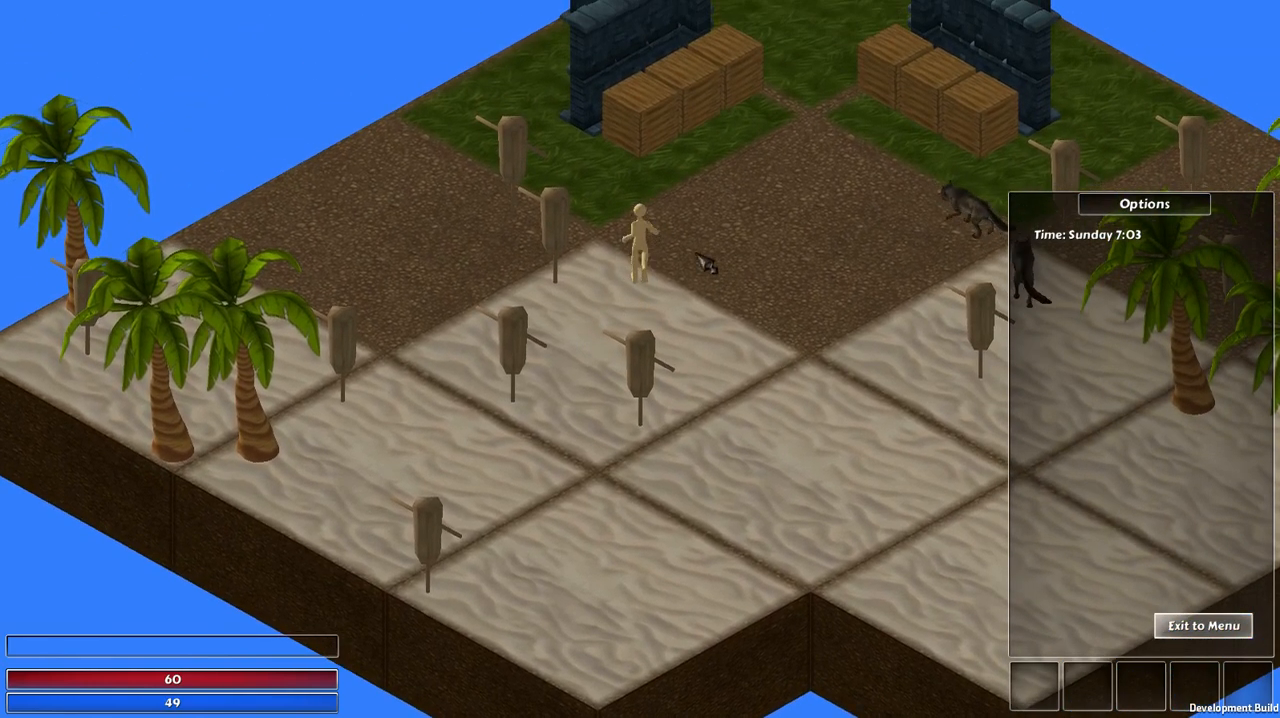
{"action": "left_click", "coordinate": [590, 466]}
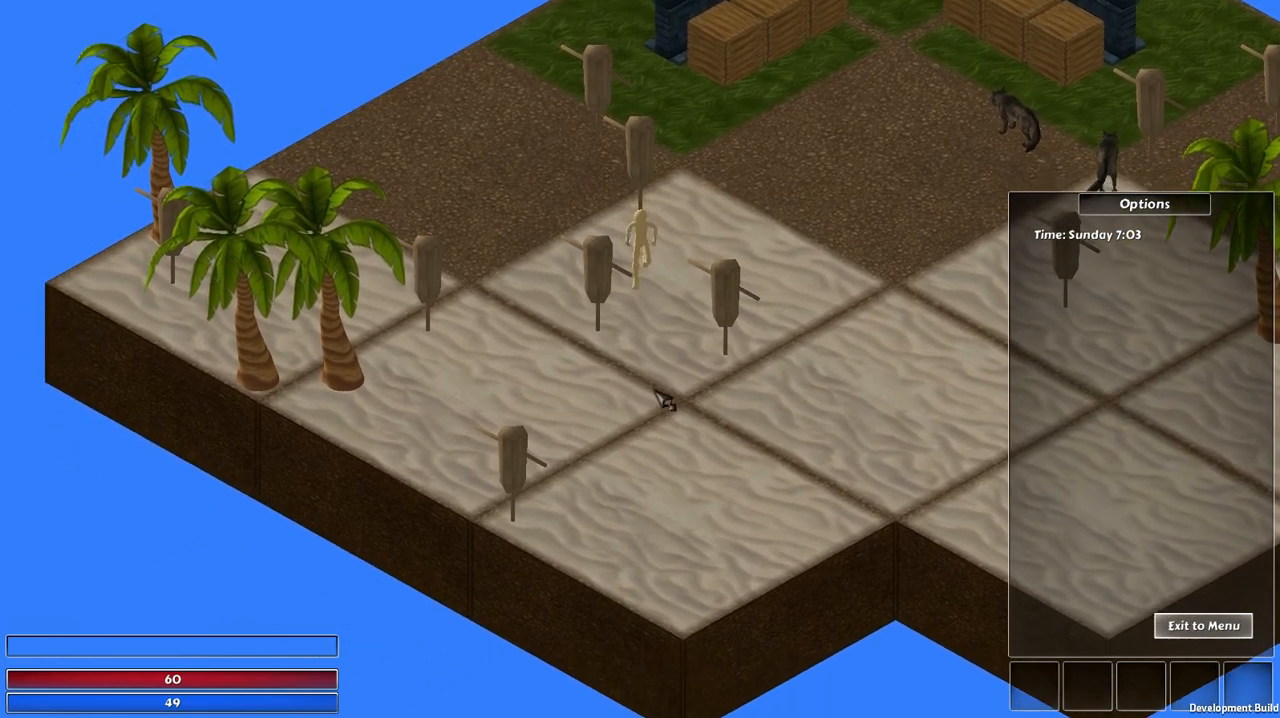
{"action": "key", "text": "Escape"}
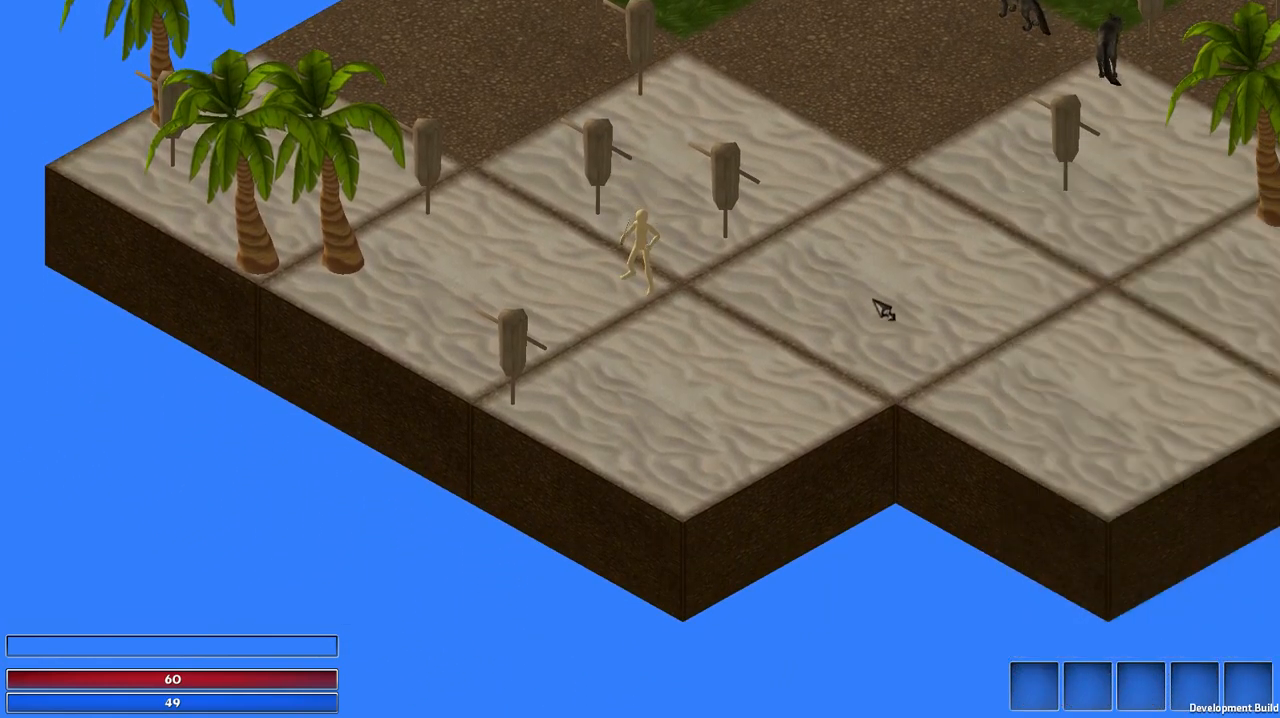
Step: Destroy a spawned training dummy on the sand with the dagger and recheck the world time
{"action": "left_click", "coordinate": [724, 203]}
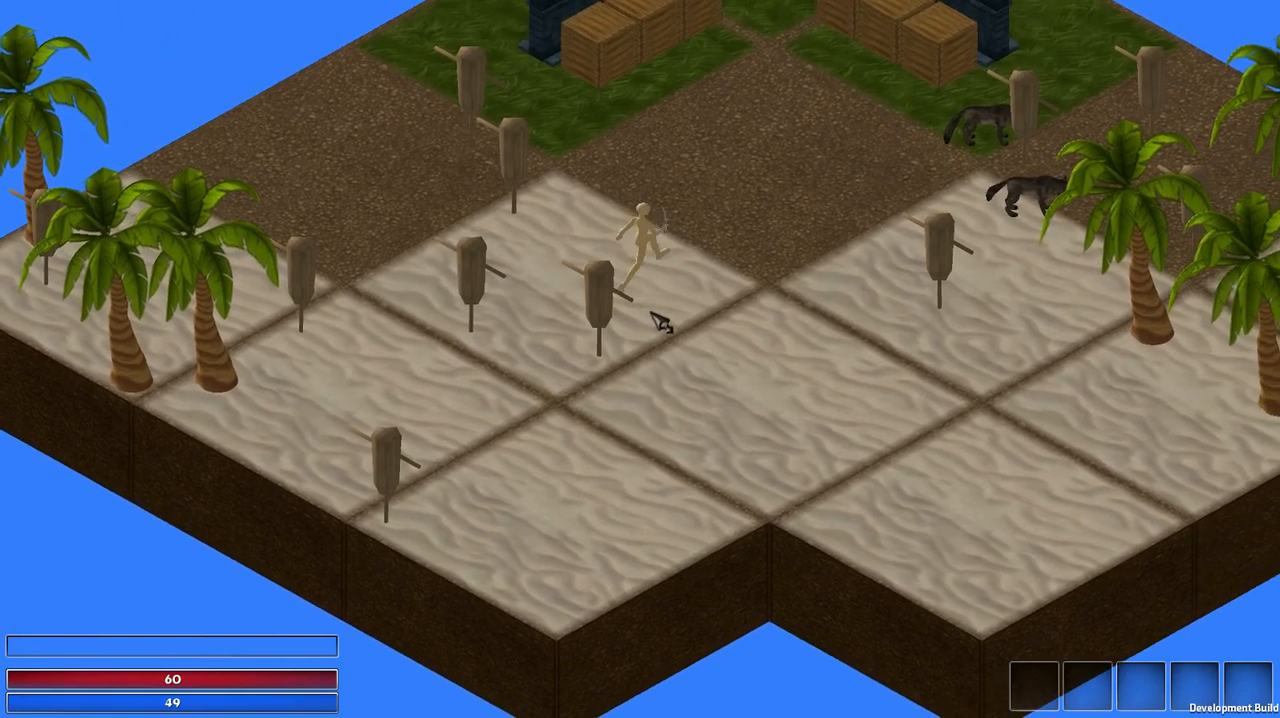
{"action": "left_click", "coordinate": [1248, 682]}
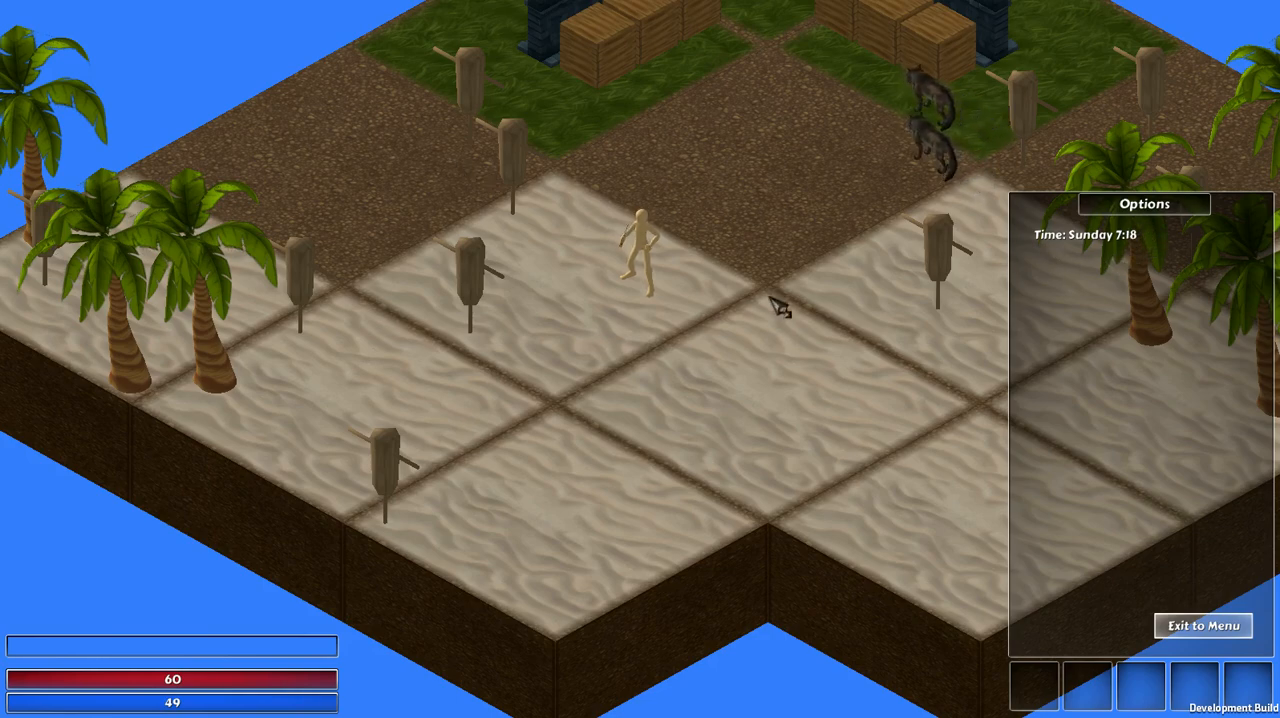
{"action": "key", "text": "Escape"}
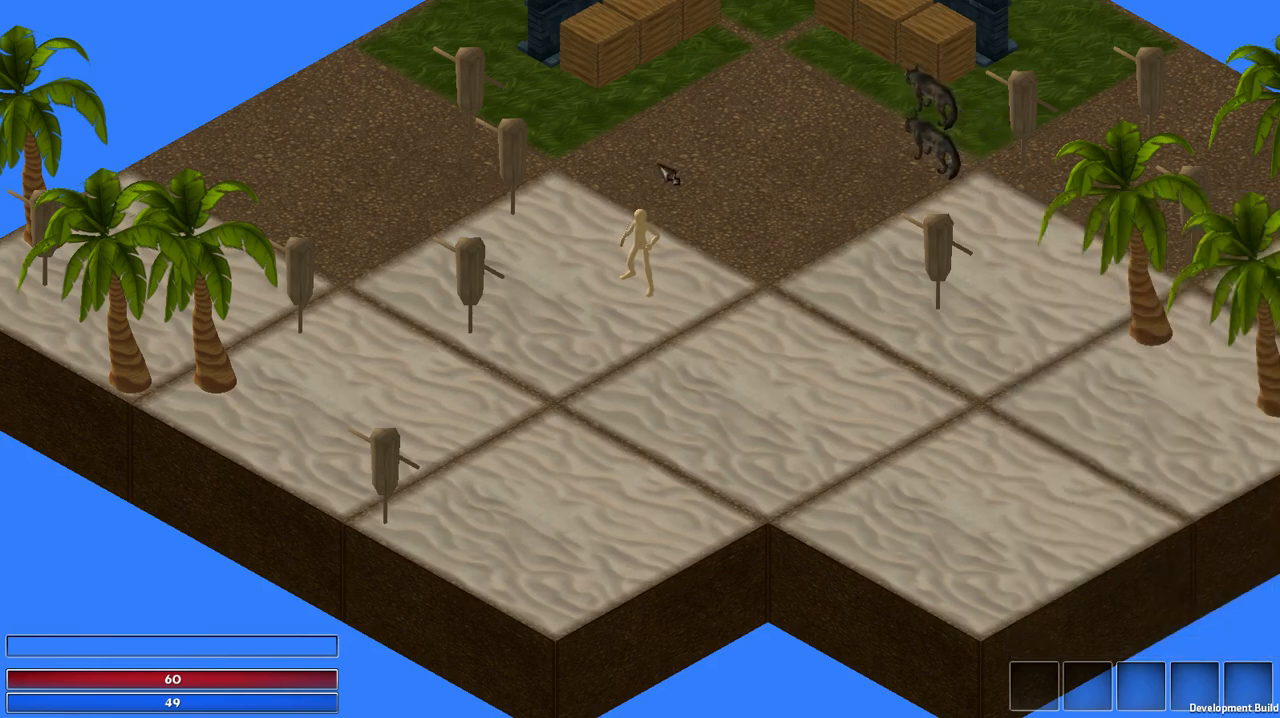
Step: Run to the portal at the far grass corner, travel to the Grassland map and return to the Beach map
{"action": "mouse_move", "coordinate": [663, 169]}
{"action": "left_mouse_down"}
{"action": "mouse_move", "coordinate": [615, 161]}
{"action": "mouse_move", "coordinate": [693, 143]}
{"action": "mouse_move", "coordinate": [652, 166]}
{"action": "mouse_move", "coordinate": [648, 225]}
{"action": "left_mouse_up"}
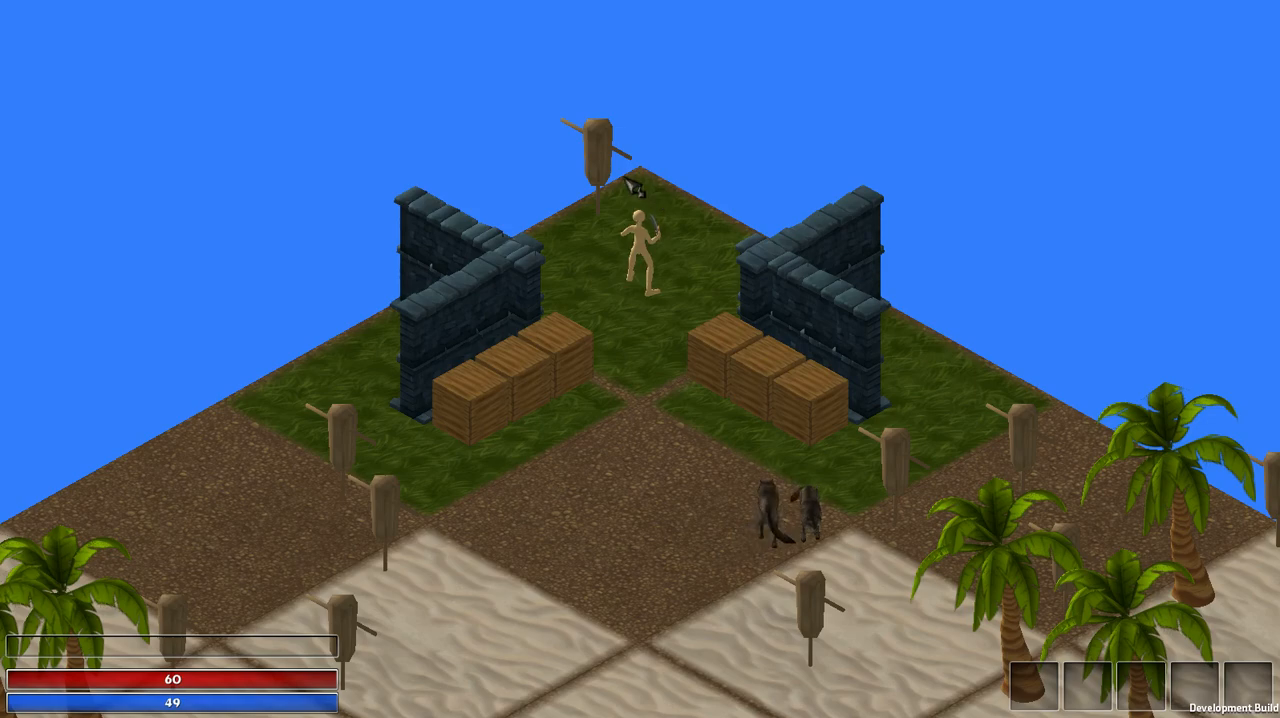
{"action": "left_click", "coordinate": [646, 187]}
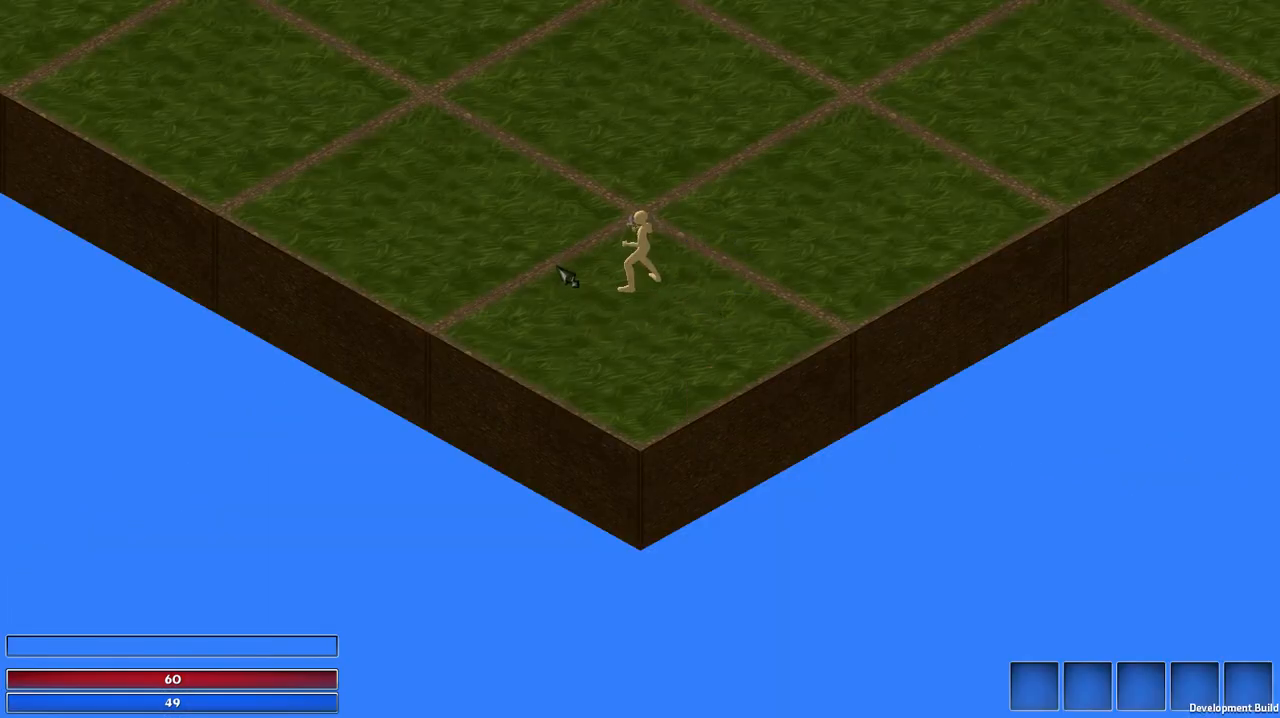
{"action": "mouse_move", "coordinate": [558, 267]}
{"action": "left_mouse_down"}
{"action": "mouse_move", "coordinate": [583, 240]}
{"action": "mouse_move", "coordinate": [688, 288]}
{"action": "mouse_move", "coordinate": [674, 363]}
{"action": "left_mouse_up"}
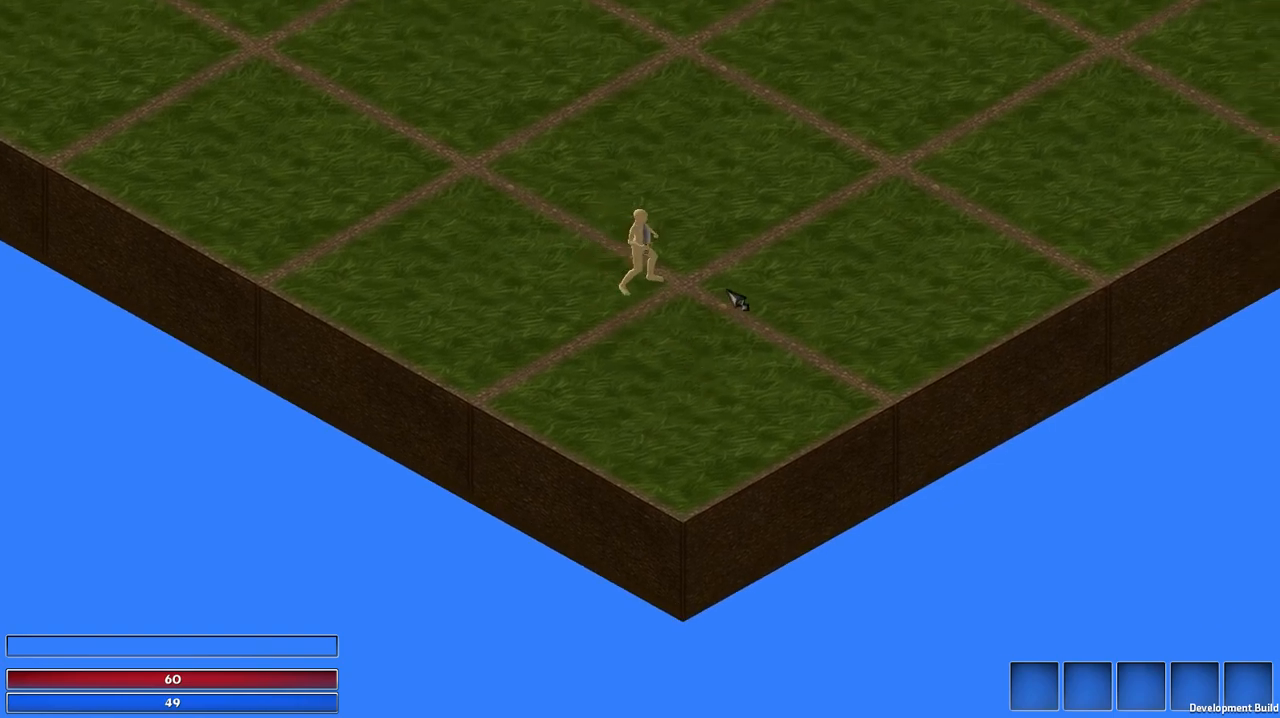
{"action": "mouse_move", "coordinate": [737, 300]}
{"action": "left_mouse_down"}
{"action": "mouse_move", "coordinate": [717, 206]}
{"action": "mouse_move", "coordinate": [677, 171]}
{"action": "mouse_move", "coordinate": [586, 271]}
{"action": "mouse_move", "coordinate": [527, 567]}
{"action": "mouse_move", "coordinate": [543, 549]}
{"action": "mouse_move", "coordinate": [534, 297]}
{"action": "mouse_move", "coordinate": [560, 211]}
{"action": "mouse_move", "coordinate": [695, 187]}
{"action": "mouse_move", "coordinate": [594, 149]}
{"action": "mouse_move", "coordinate": [537, 354]}
{"action": "mouse_move", "coordinate": [575, 455]}
{"action": "mouse_move", "coordinate": [726, 434]}
{"action": "mouse_move", "coordinate": [694, 446]}
{"action": "mouse_move", "coordinate": [597, 562]}
{"action": "mouse_move", "coordinate": [663, 514]}
{"action": "mouse_move", "coordinate": [634, 406]}
{"action": "mouse_move", "coordinate": [648, 356]}
{"action": "left_mouse_up"}
{"action": "left_click", "coordinate": [688, 308]}
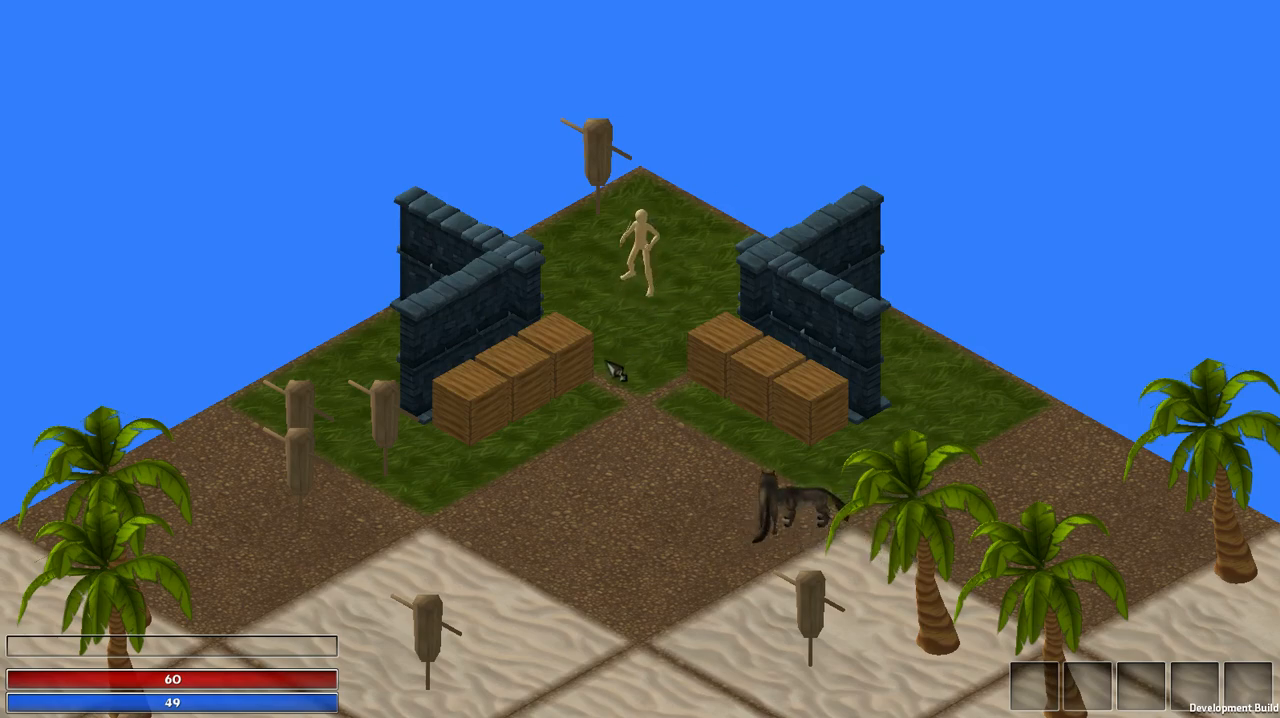
Step: Attack the row of crates beside the stone wall with the dagger, starting with the one nearest the grass corner
{"action": "left_click", "coordinate": [637, 325]}
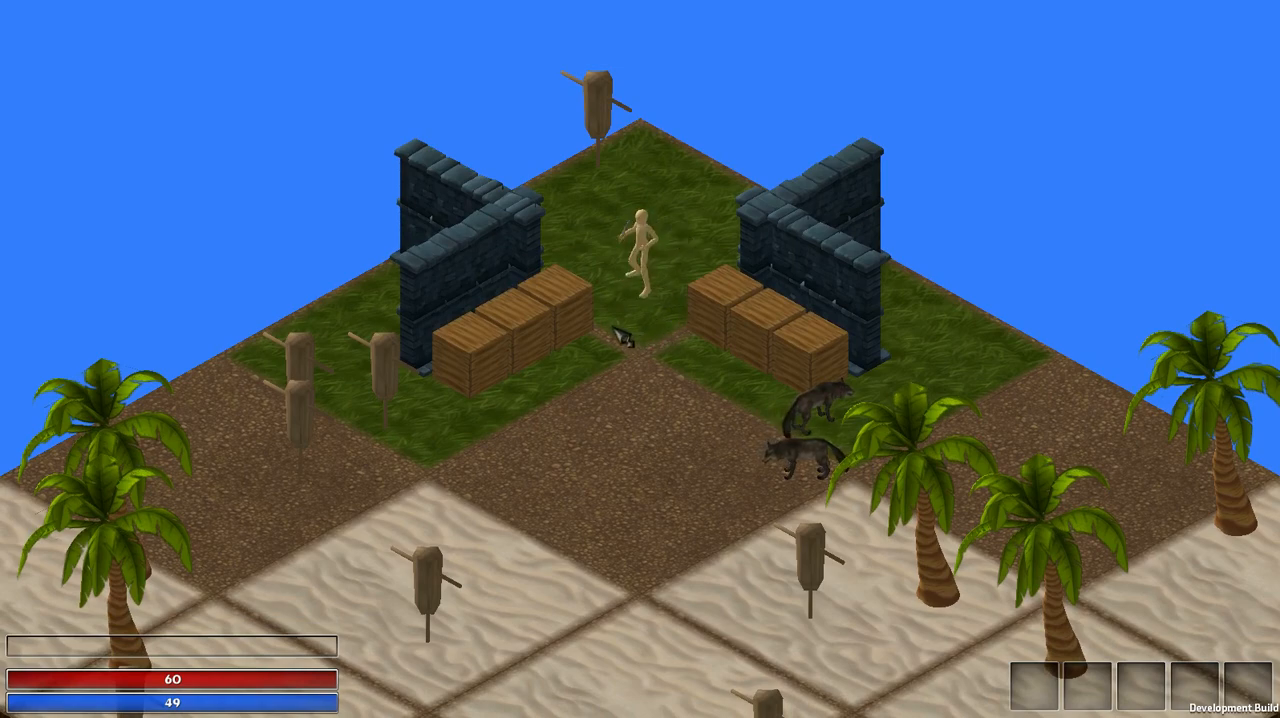
{"action": "left_click", "coordinate": [613, 327]}
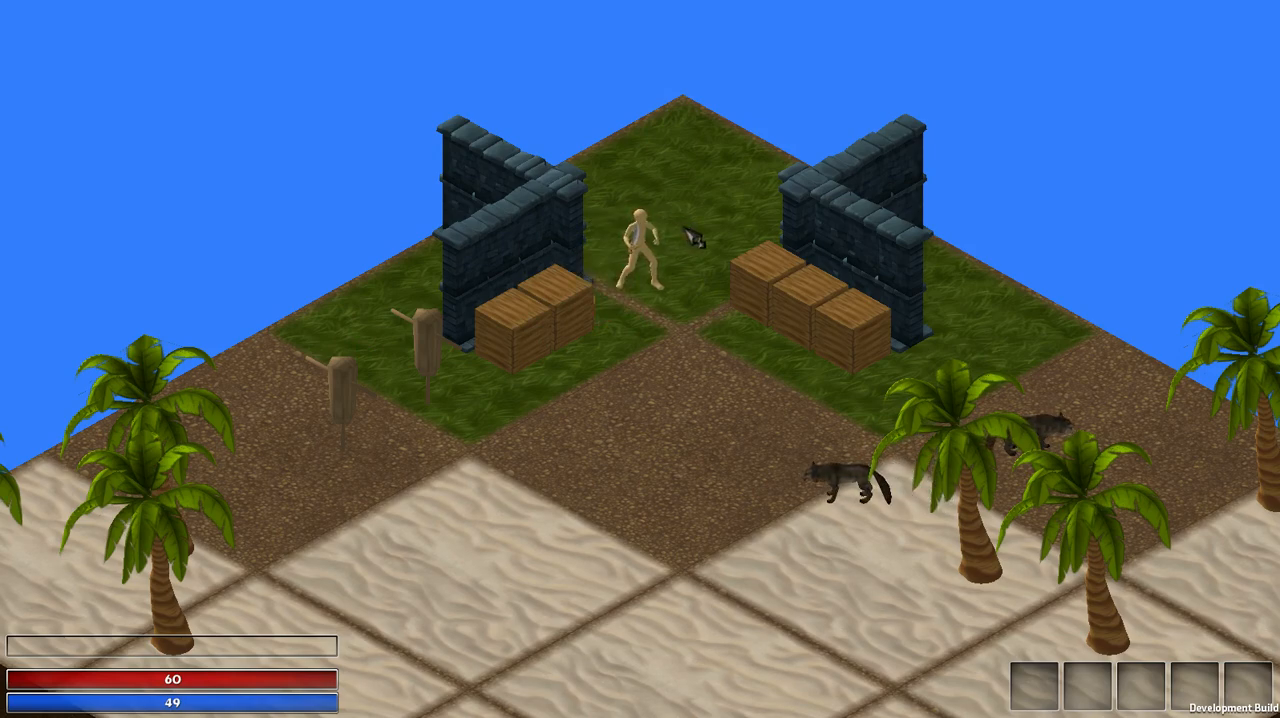
{"action": "left_click", "coordinate": [606, 308]}
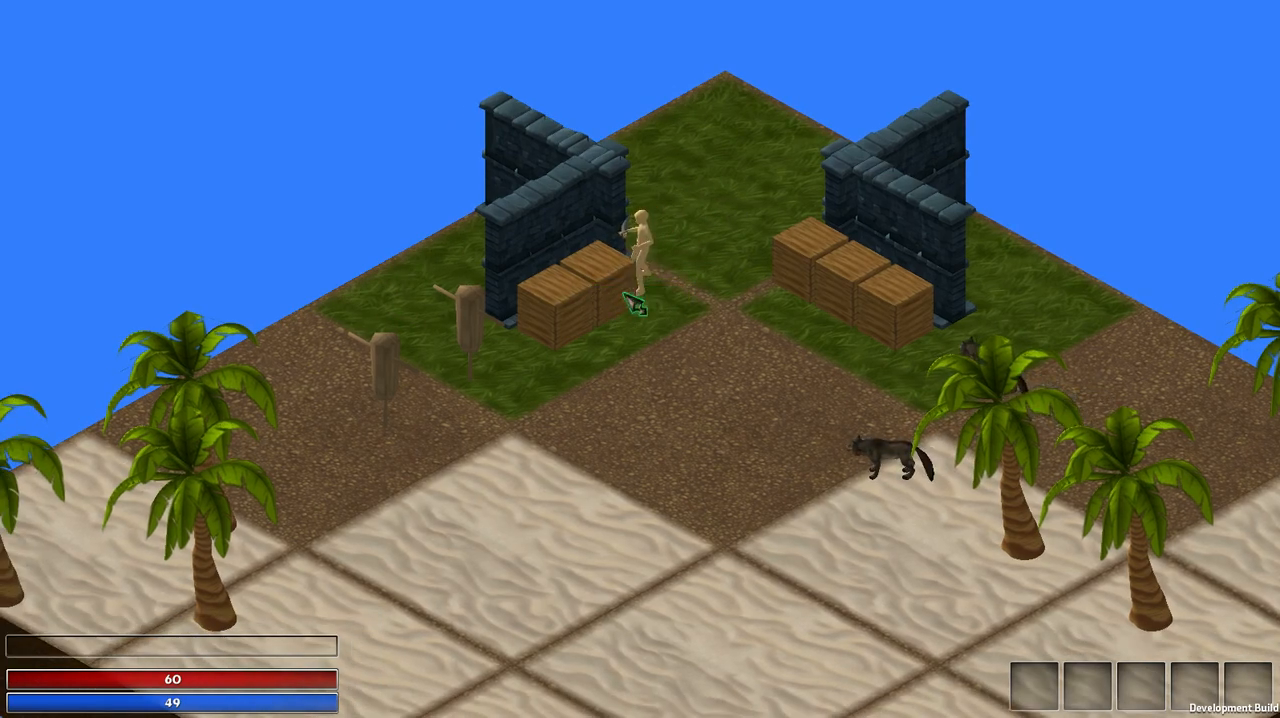
Step: Deconstruct the next crate in the row beside the stone wall and collect the dropped Wood Block
{"action": "left_click", "coordinate": [617, 281]}
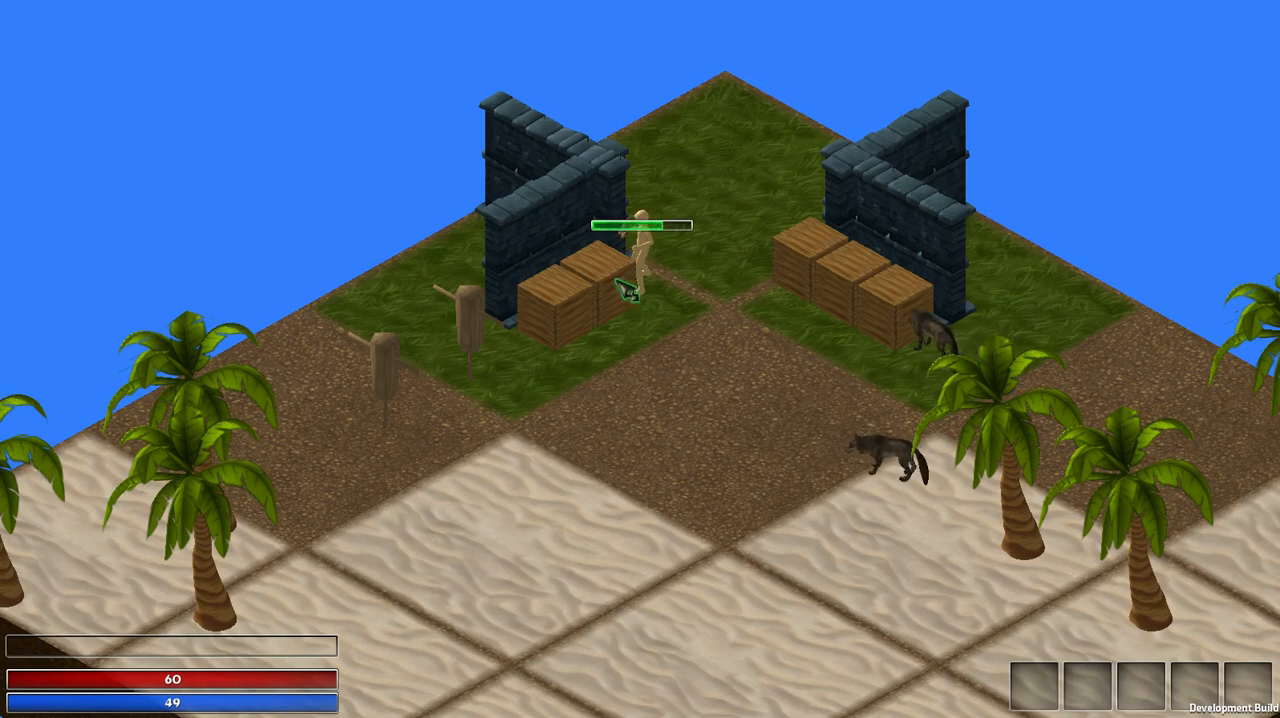
{"action": "left_click", "coordinate": [612, 295]}
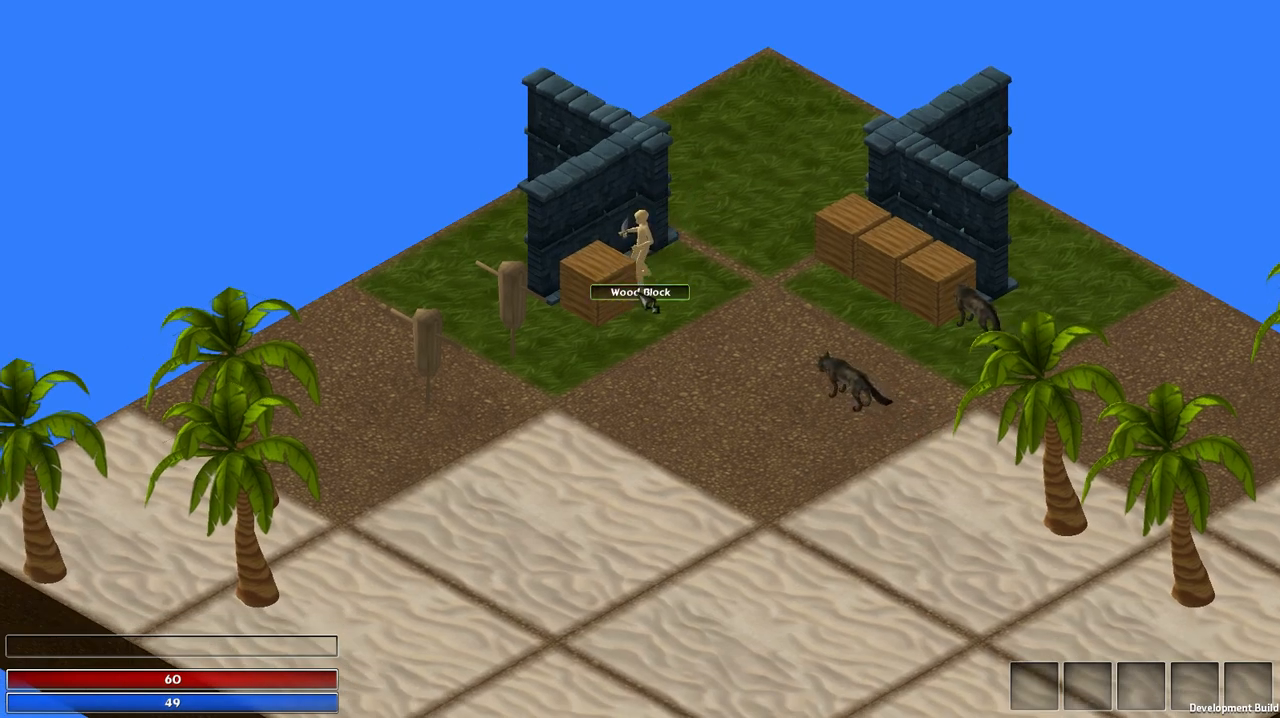
{"action": "left_click", "coordinate": [643, 340]}
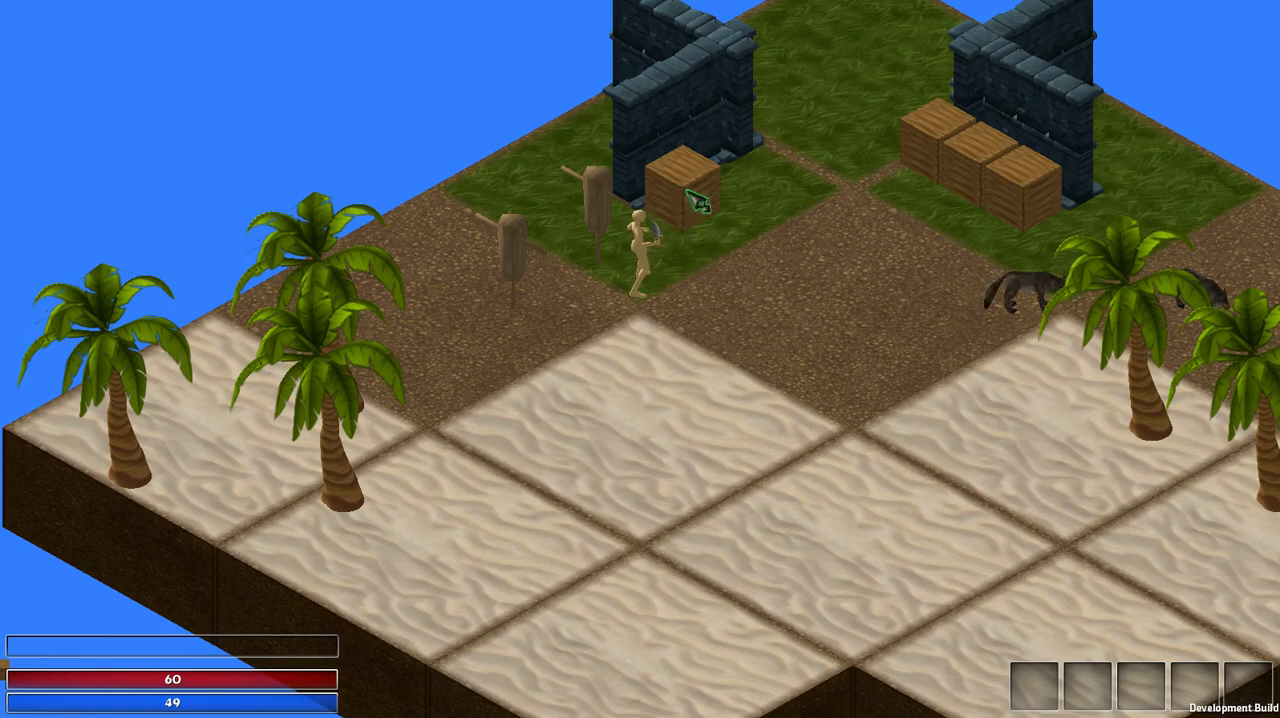
Step: Open the character's inventory and place both collected Wood Blocks side by side at the edge of the grass
{"action": "key", "text": "c"}
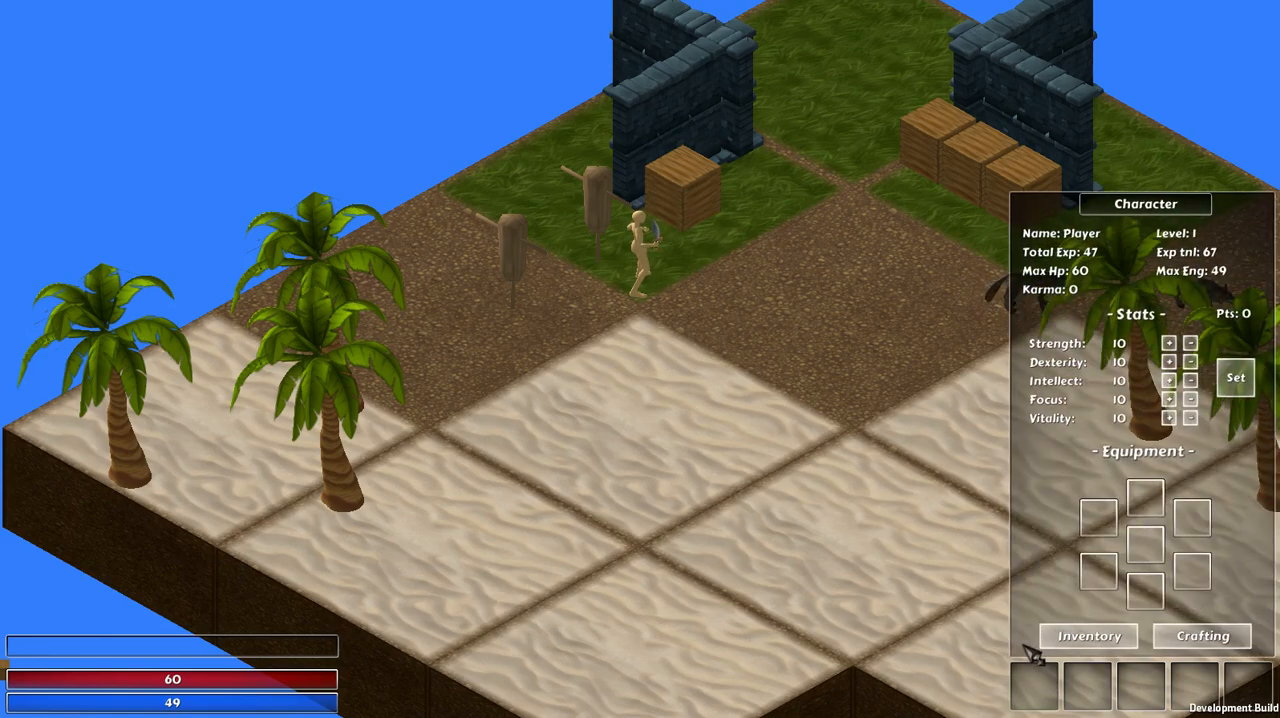
{"action": "left_click", "coordinate": [1086, 638]}
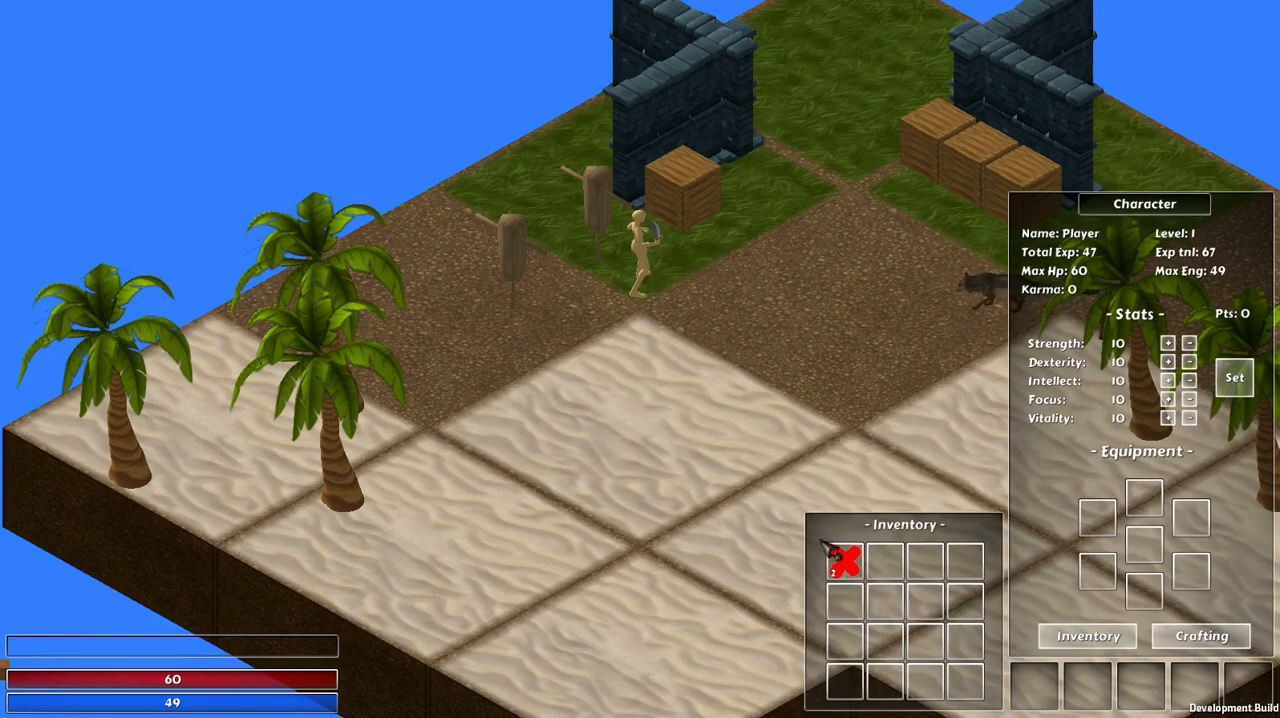
{"action": "right_click", "coordinate": [849, 566]}
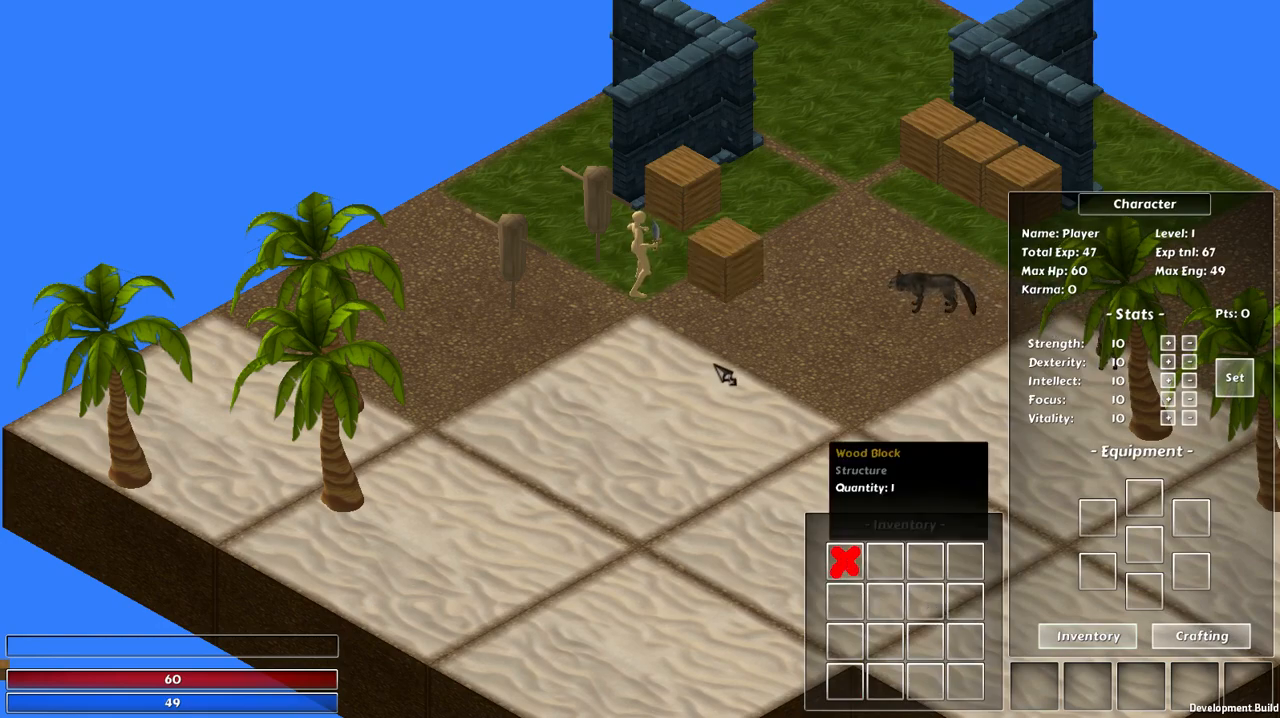
{"action": "right_click", "coordinate": [850, 570]}
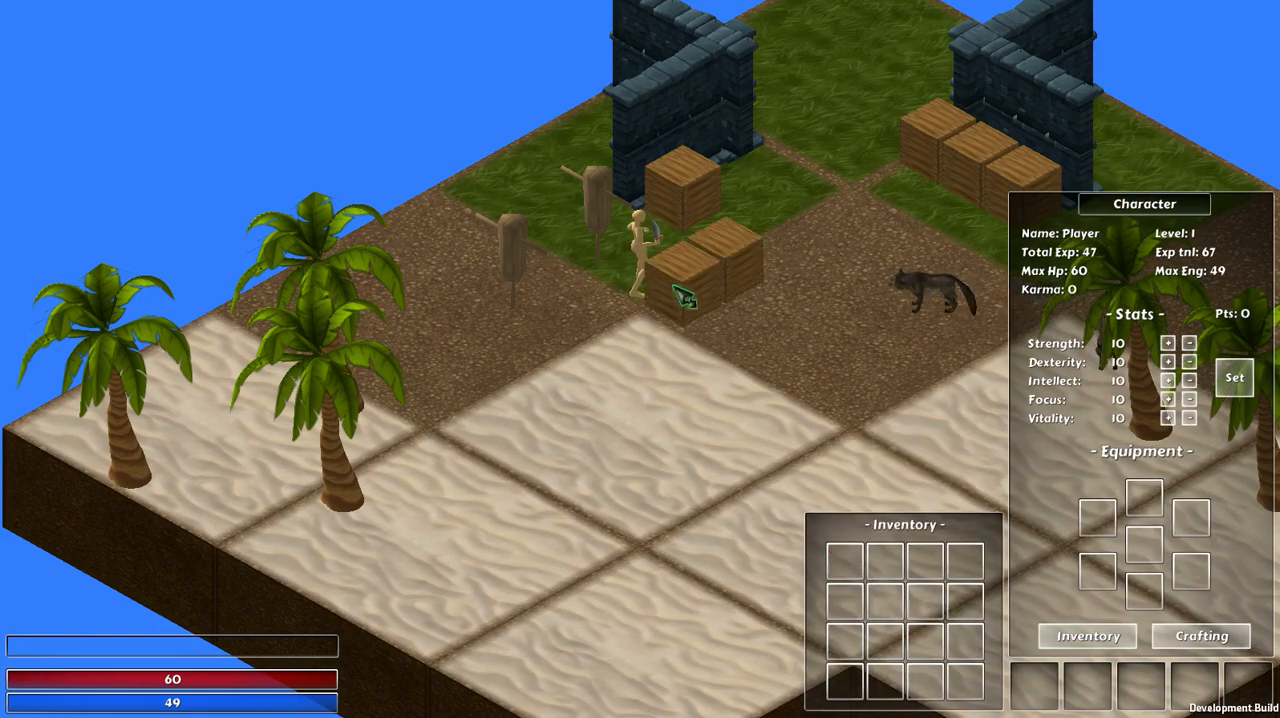
Step: Deconstruct the placed Wood Block nearest the sand and pick the dropped block back up into the inventory
{"action": "key", "text": "a"}
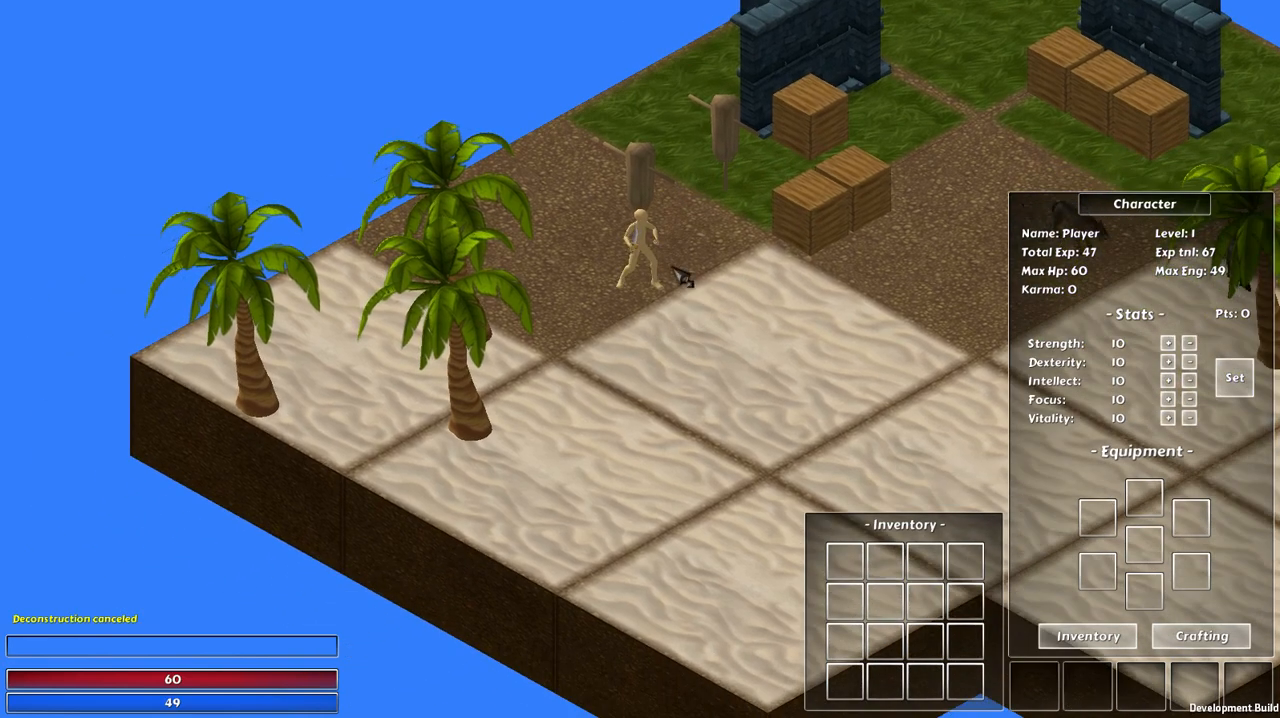
{"action": "key", "text": "d"}
{"action": "key", "text": "d"}
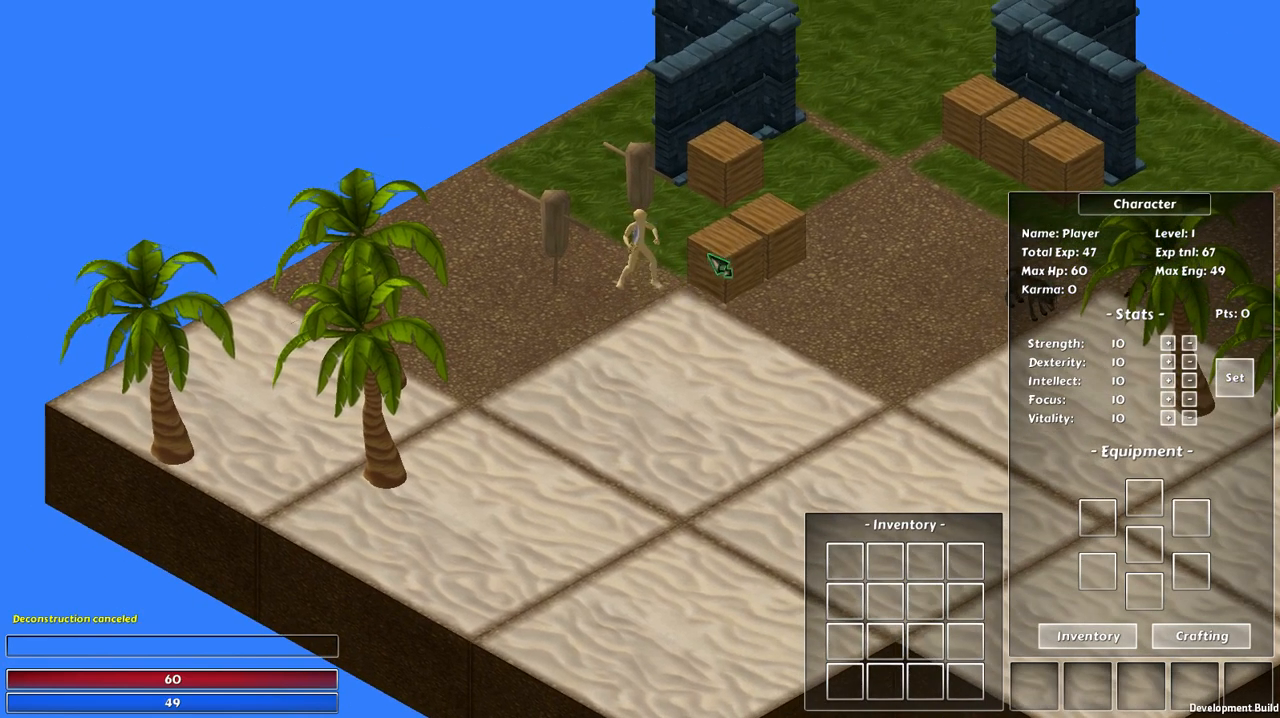
{"action": "left_click", "coordinate": [720, 256]}
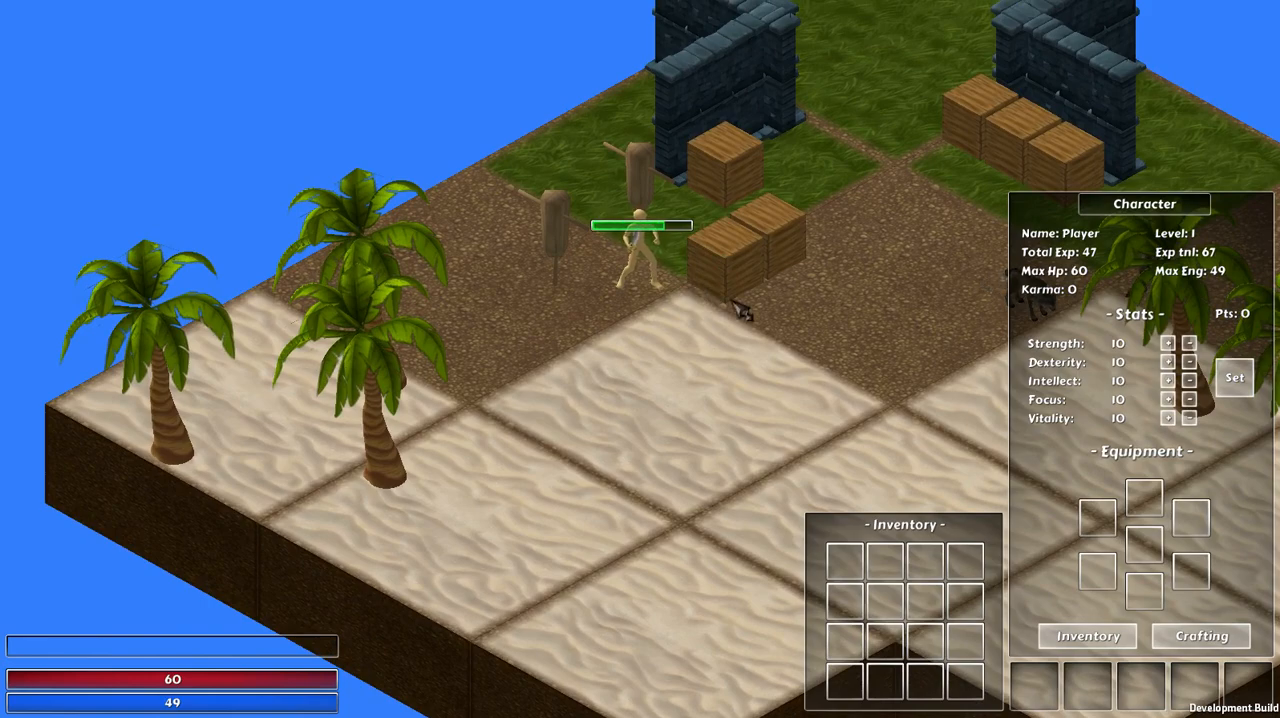
{"action": "key", "text": "d"}
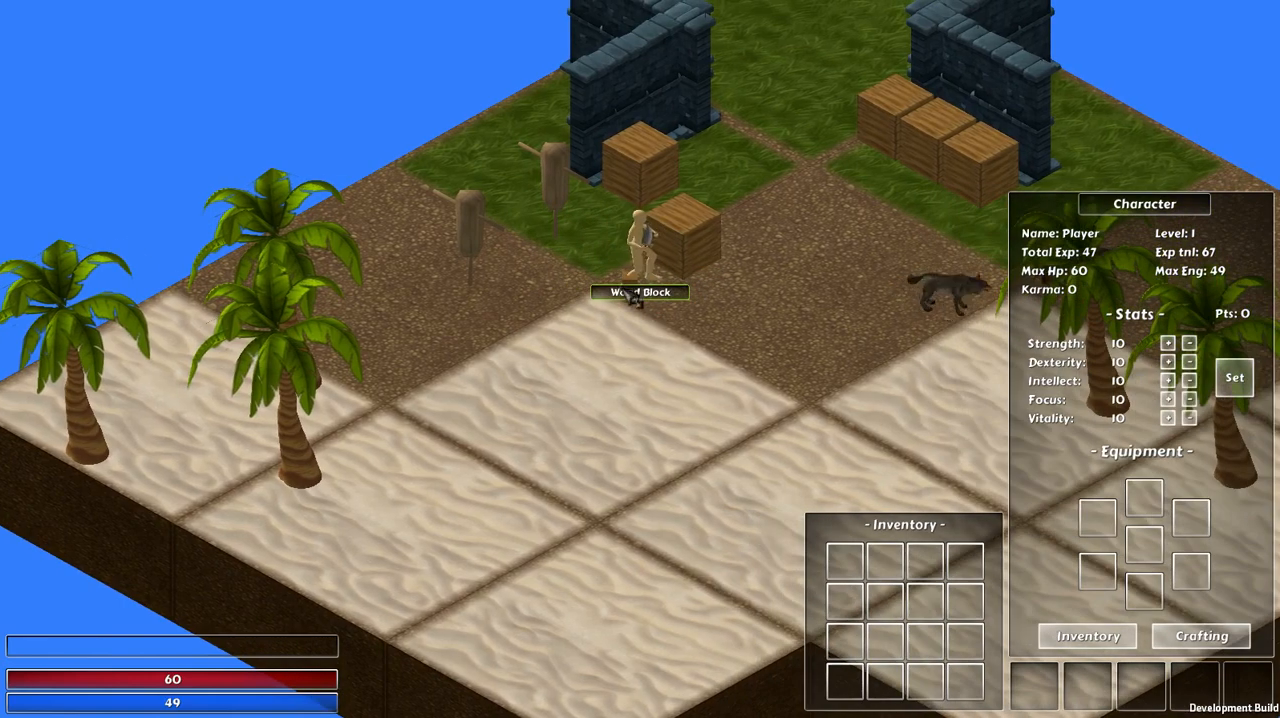
{"action": "left_click", "coordinate": [634, 296]}
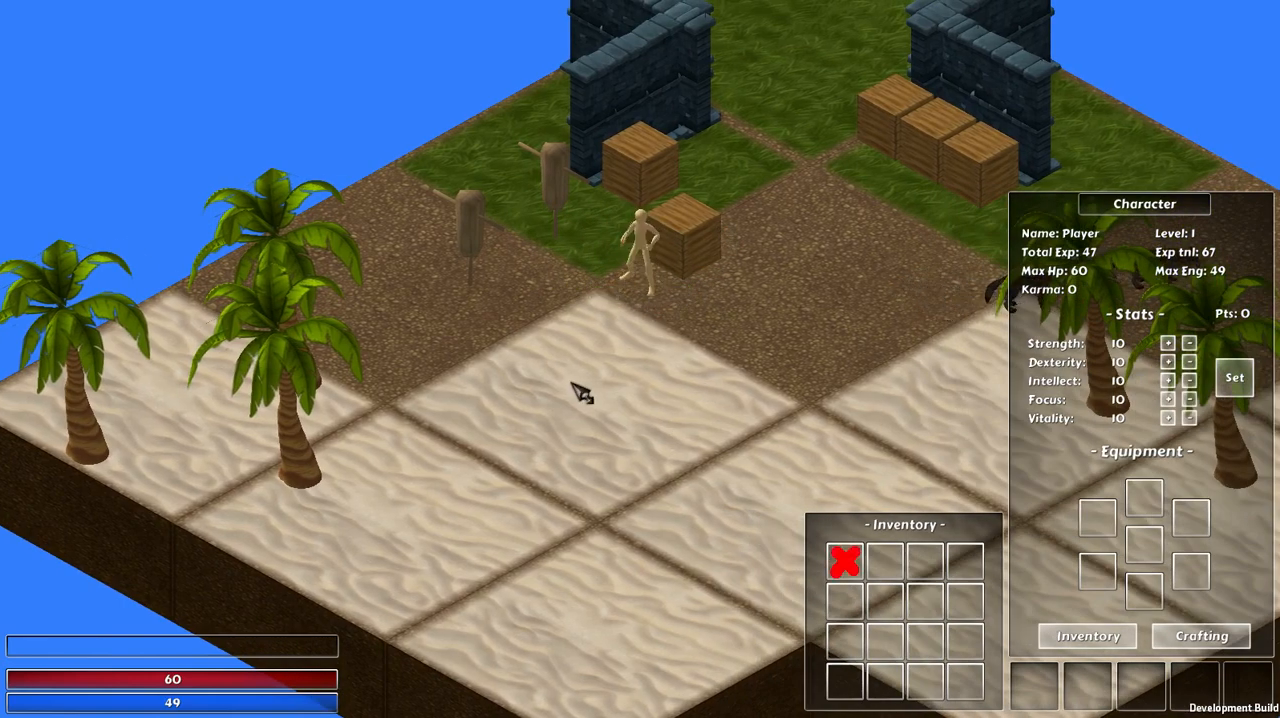
Step: Walk back onto the sand, then close the character and inventory windows and exit the world to the menu
{"action": "key", "text": "a"}
{"action": "key", "text": "s"}
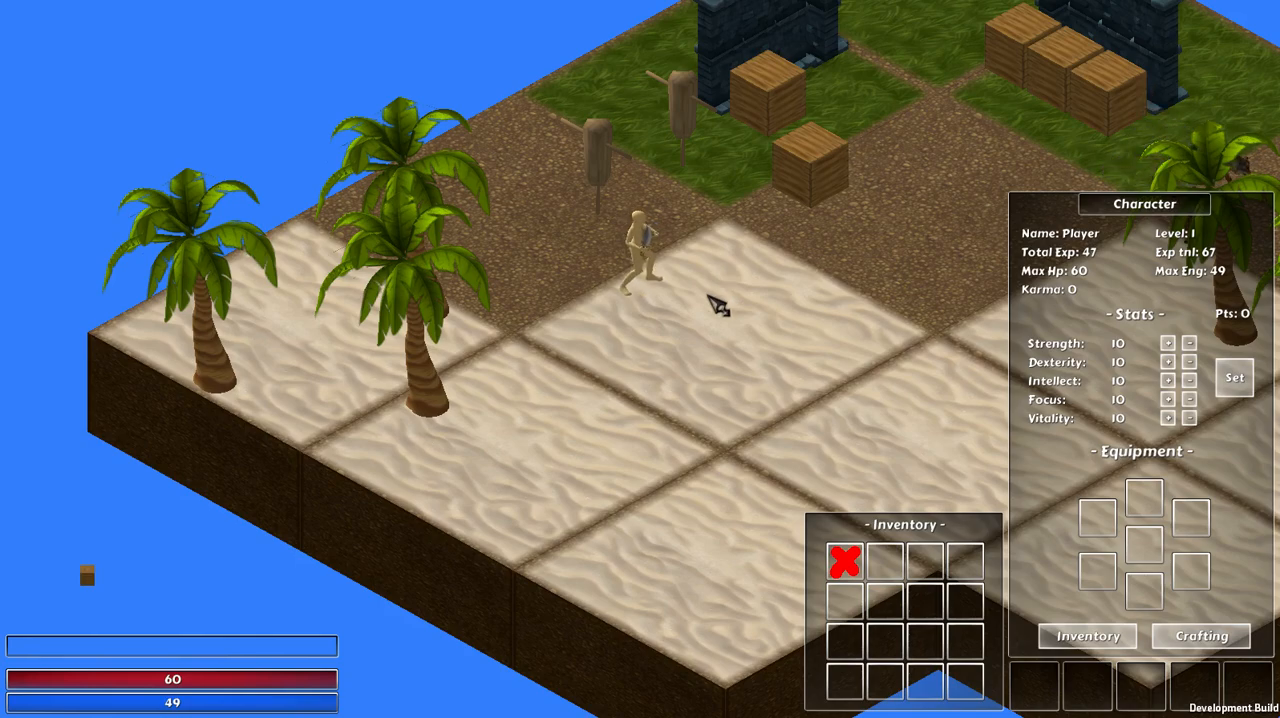
{"action": "key", "text": "c"}
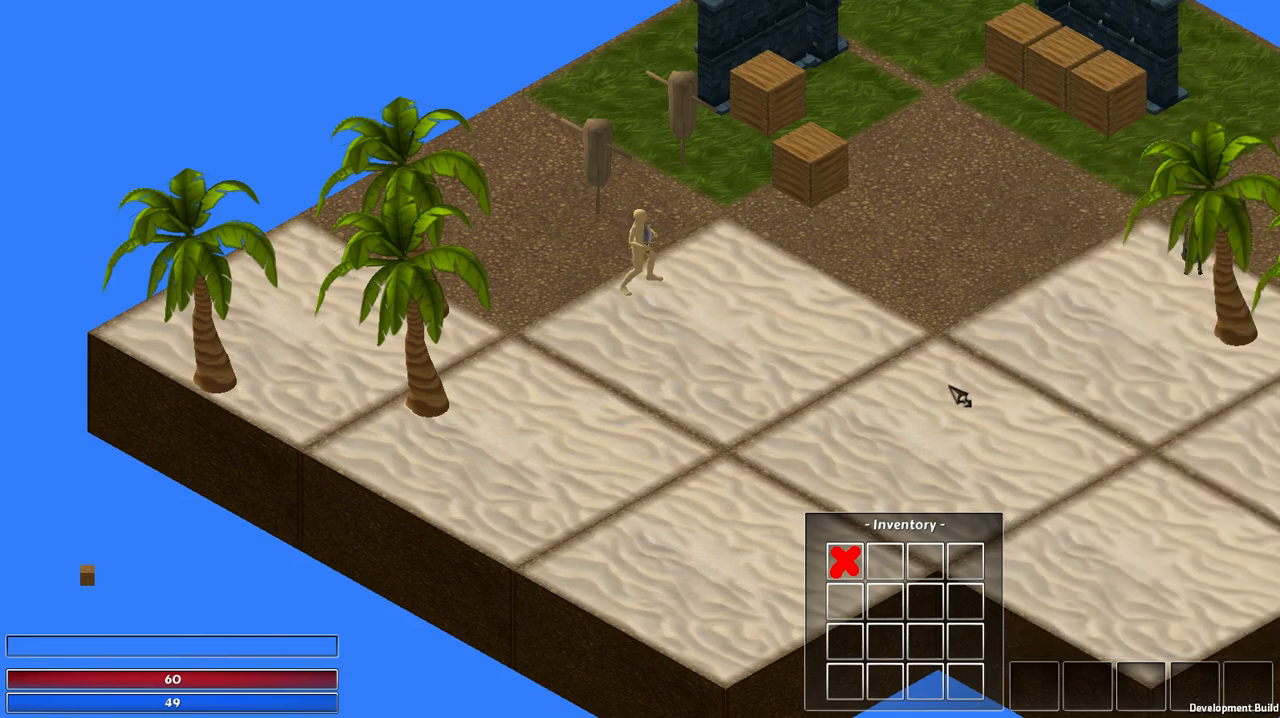
{"action": "key", "text": "i"}
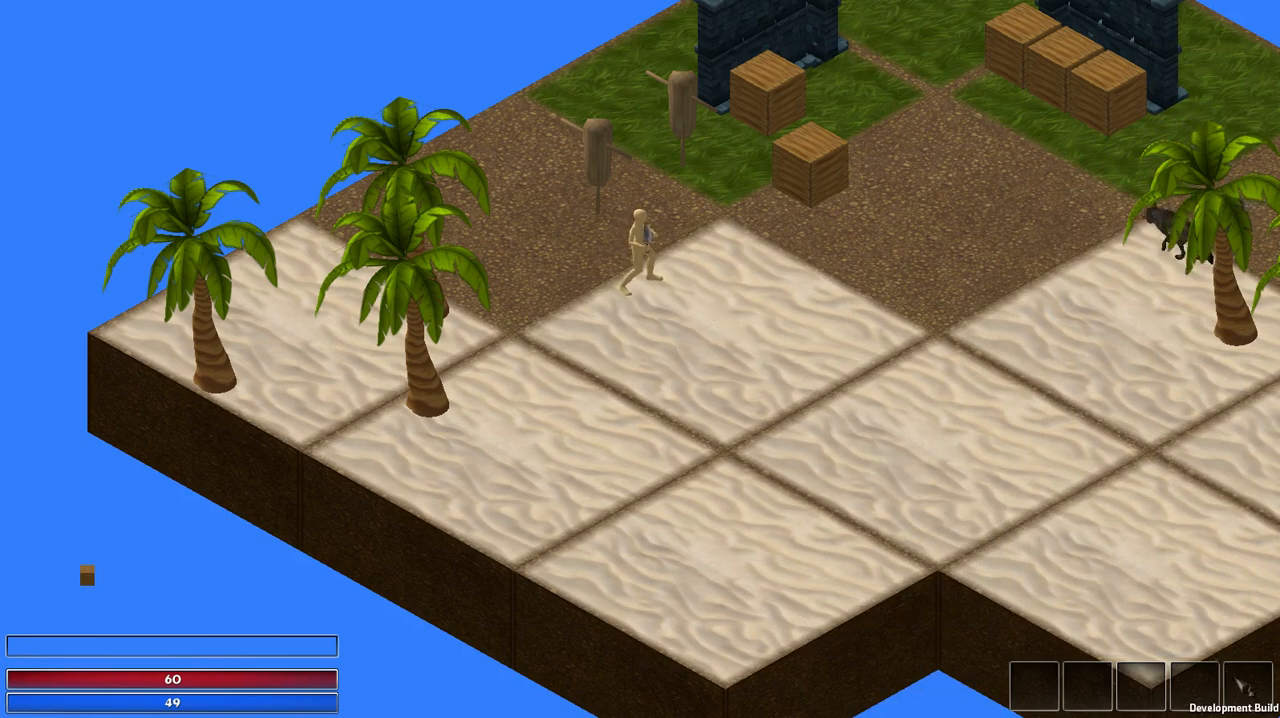
{"action": "key", "text": "Escape"}
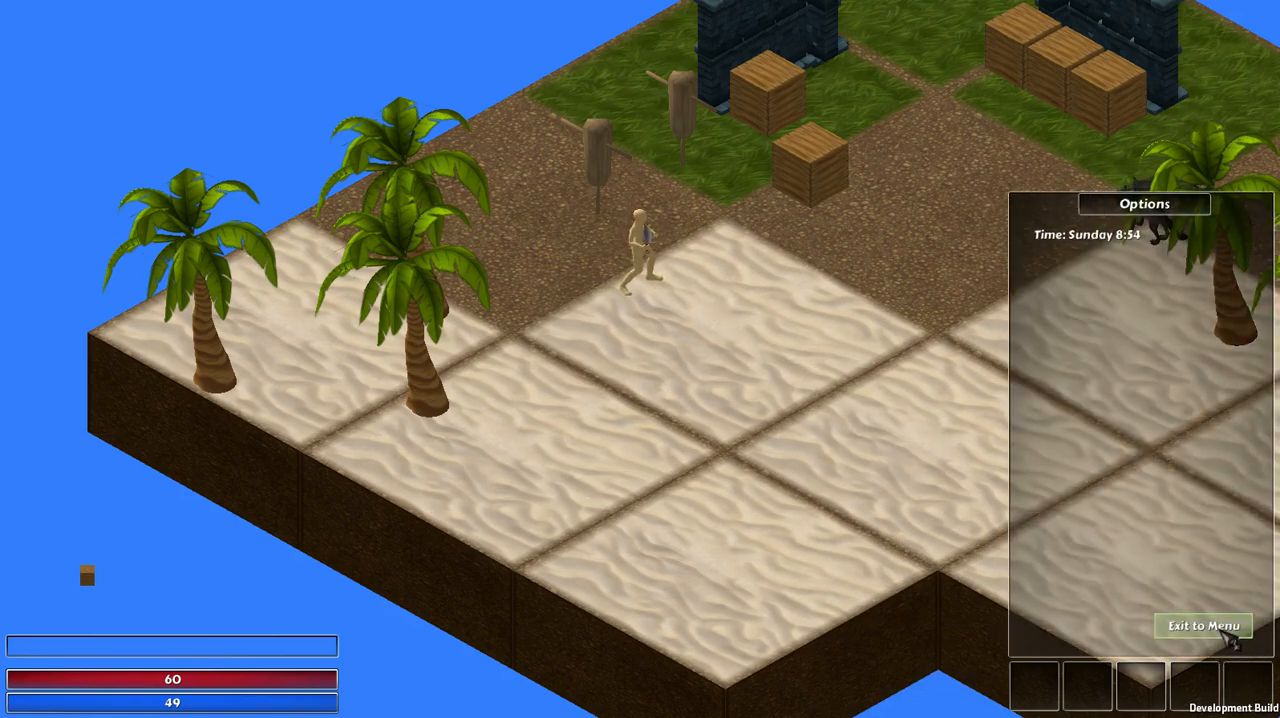
{"action": "left_click", "coordinate": [1204, 627]}
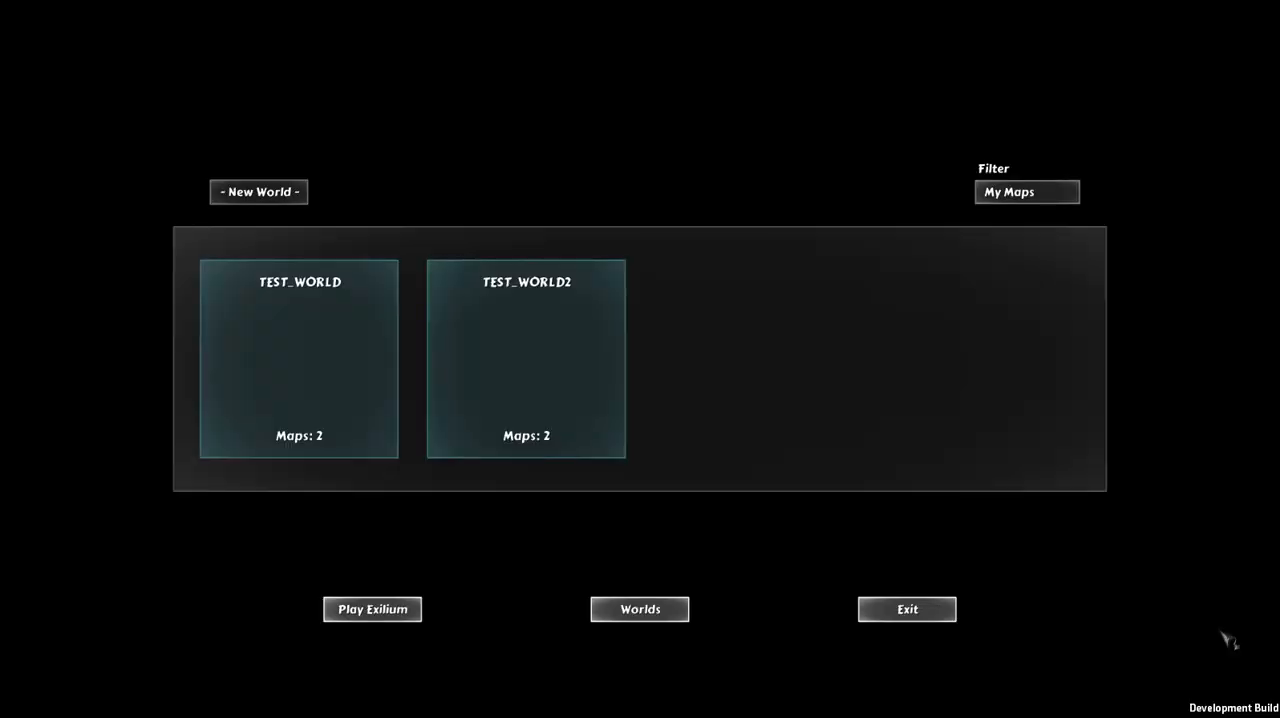